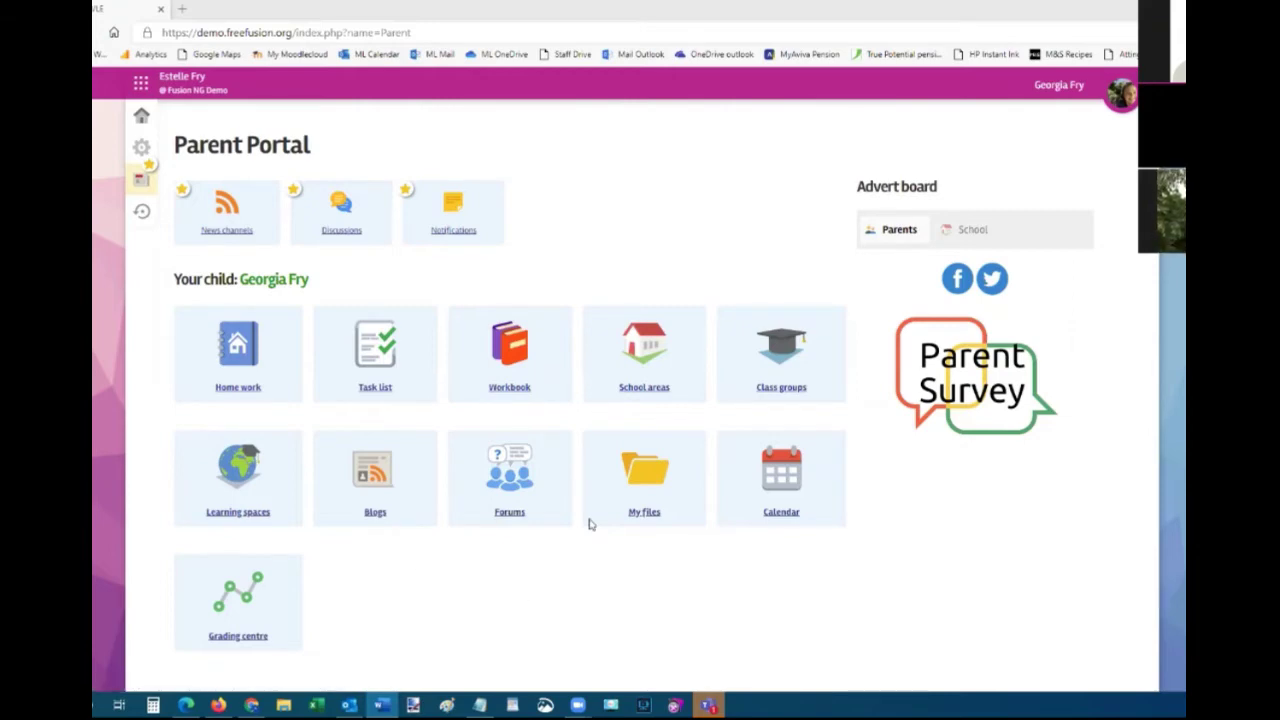
# View the child's class groups and the list of active homework, and return to the Parent Portal.
pyautogui.click(787, 349)
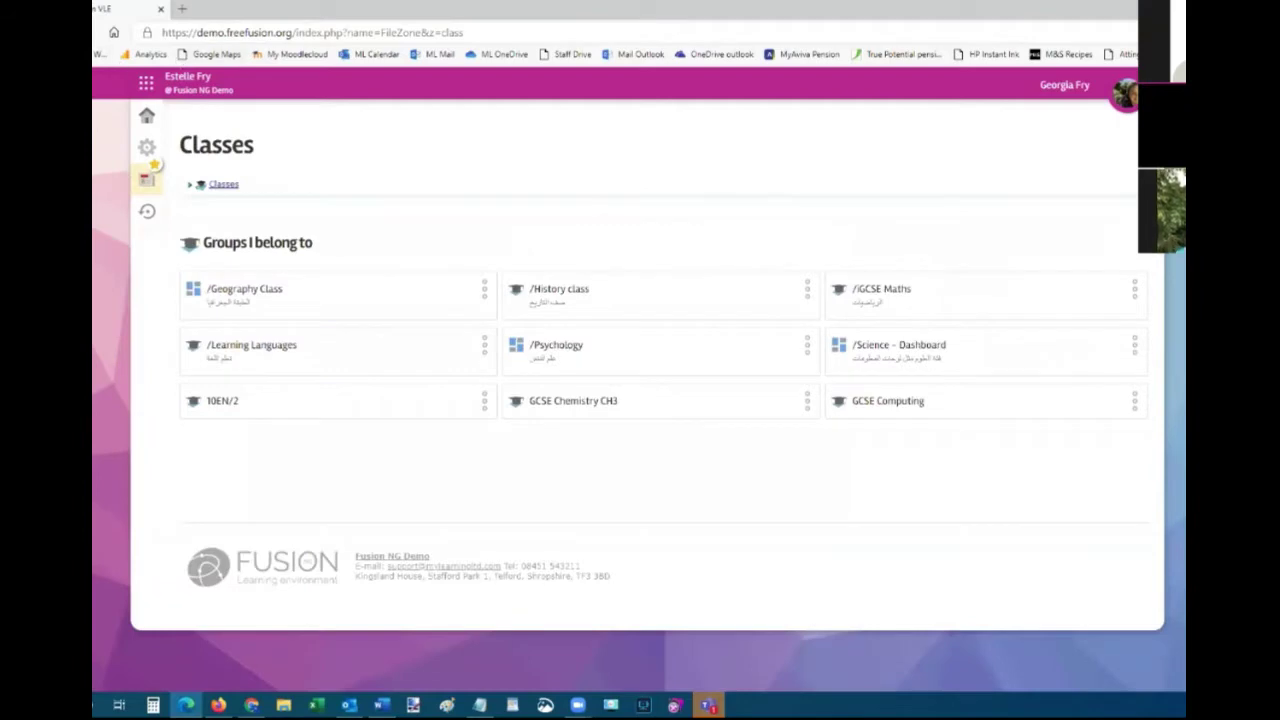
pyautogui.hotkey('alt', 'Left')
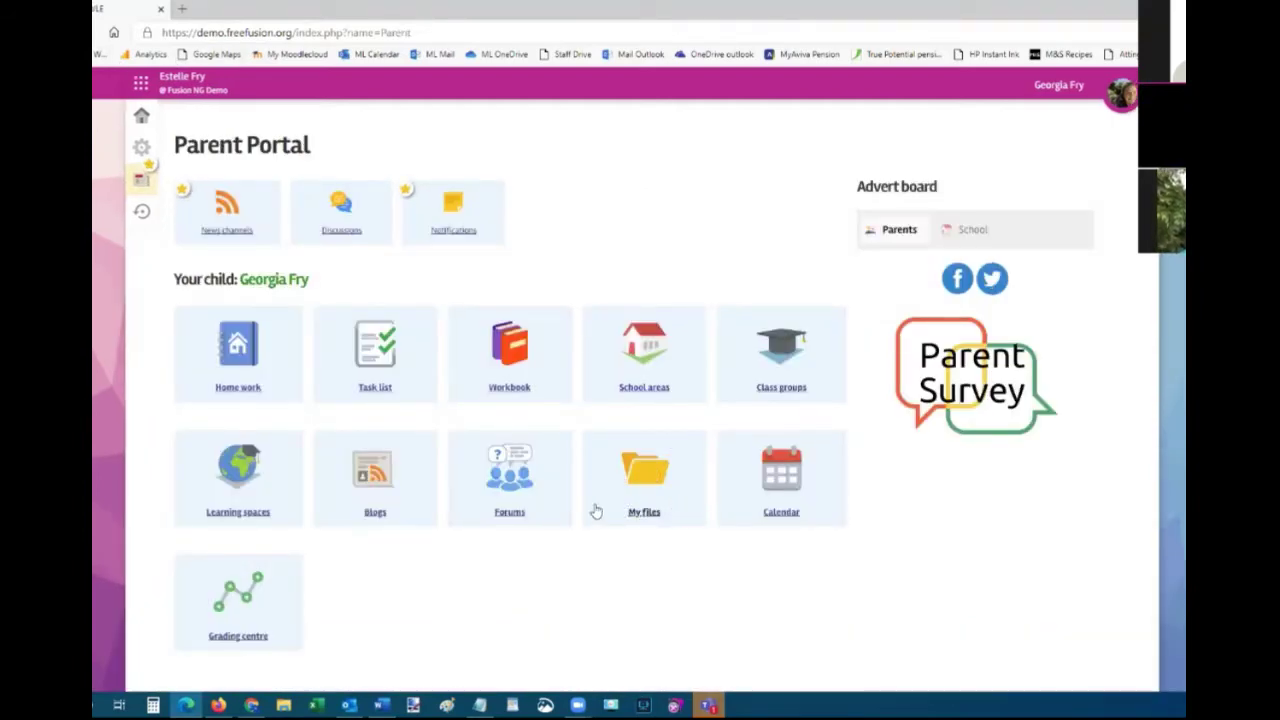
pyautogui.click(243, 355)
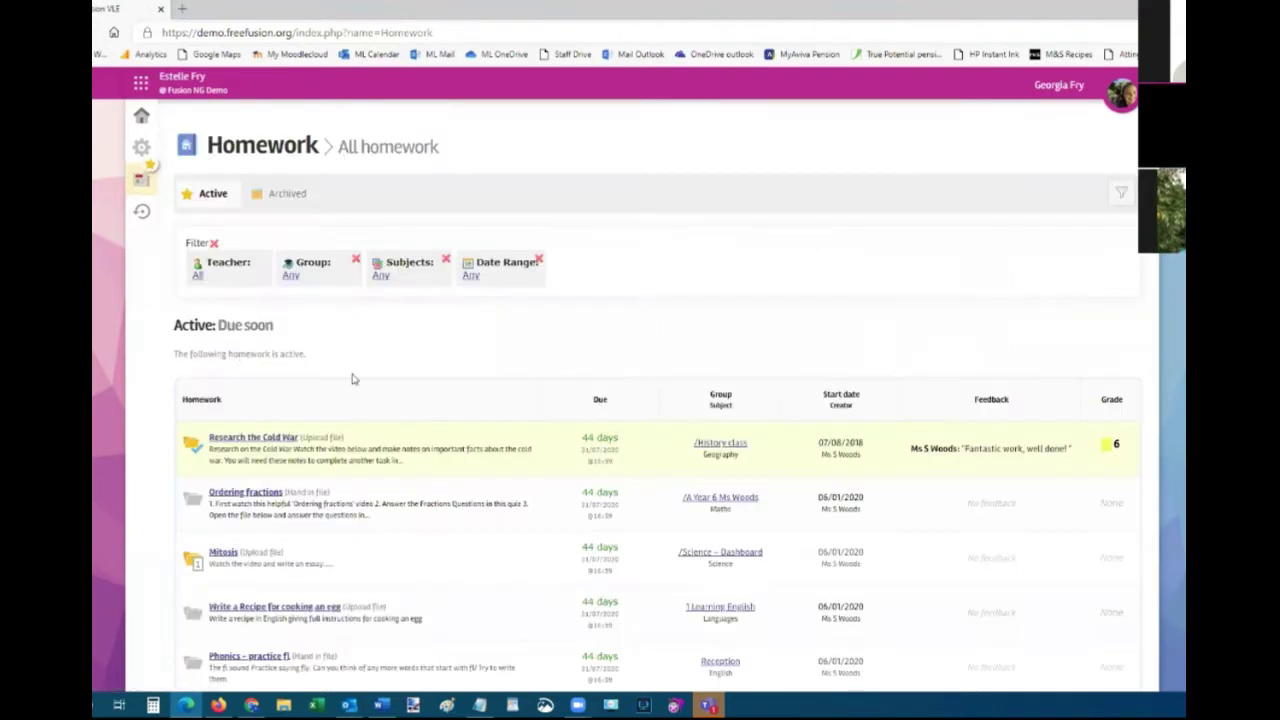
pyautogui.scroll(-4, 373, 608)
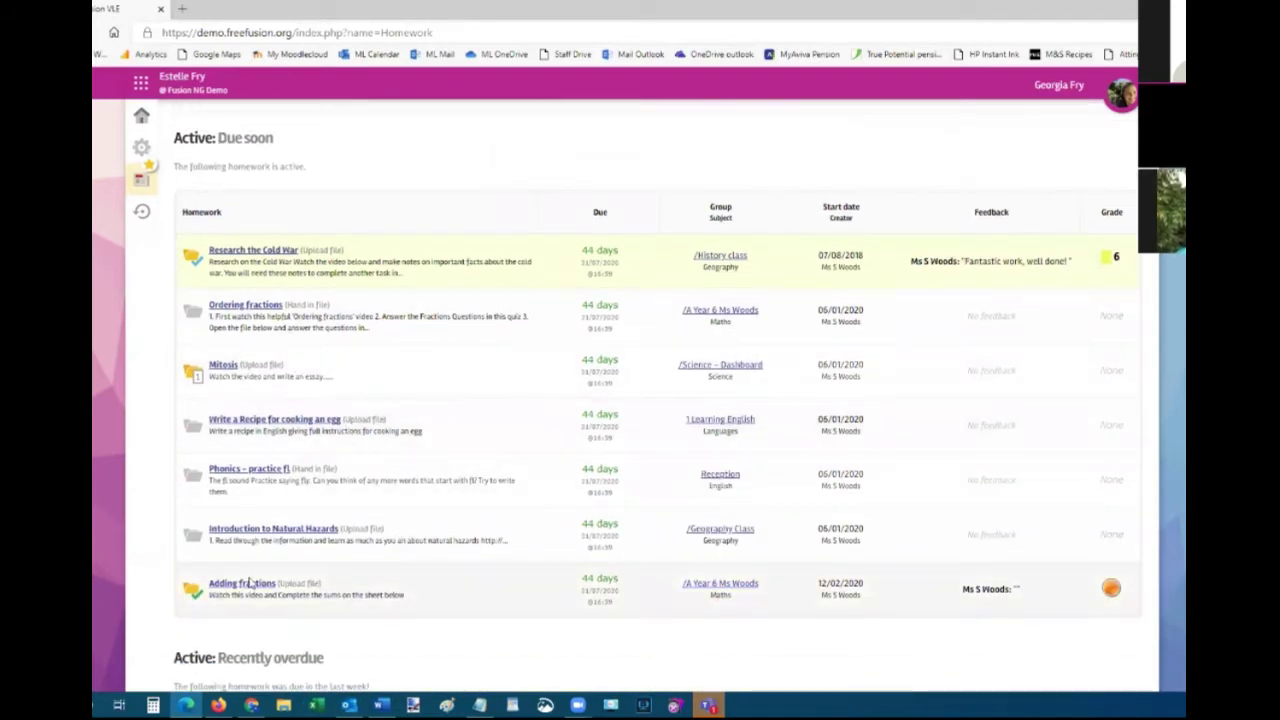
pyautogui.click(250, 583)
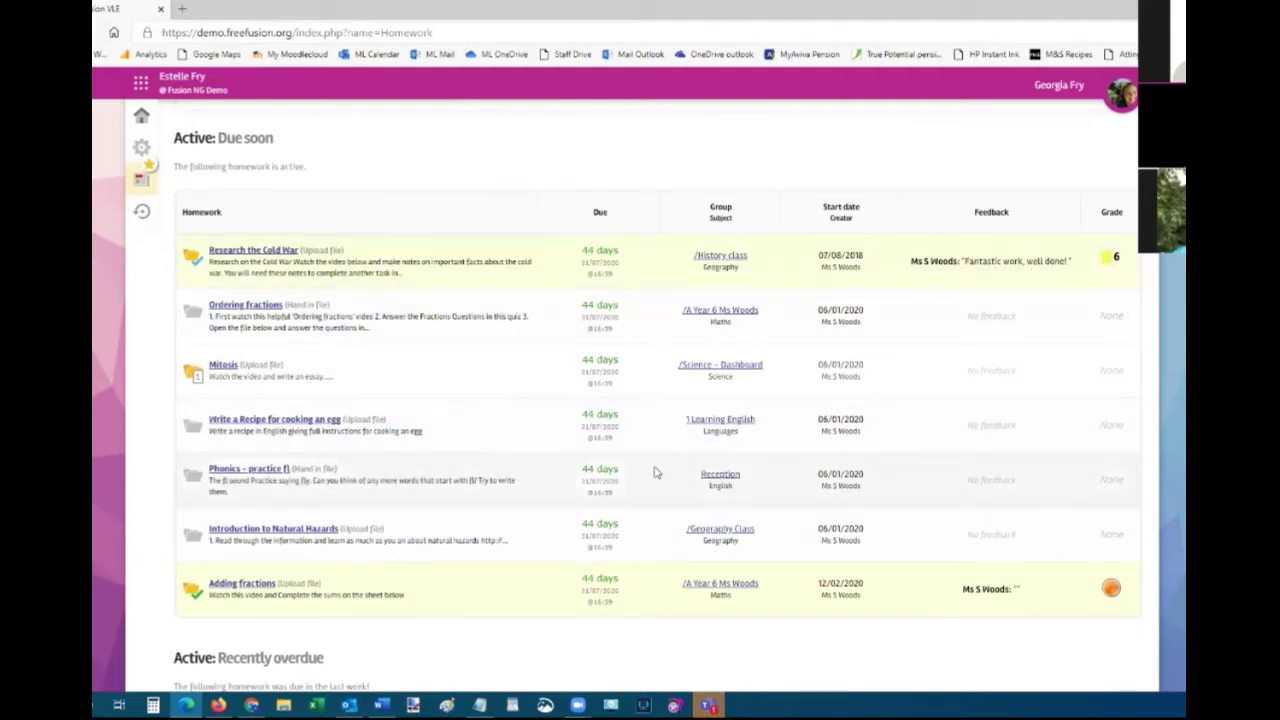
pyautogui.scroll(2, 655, 472)
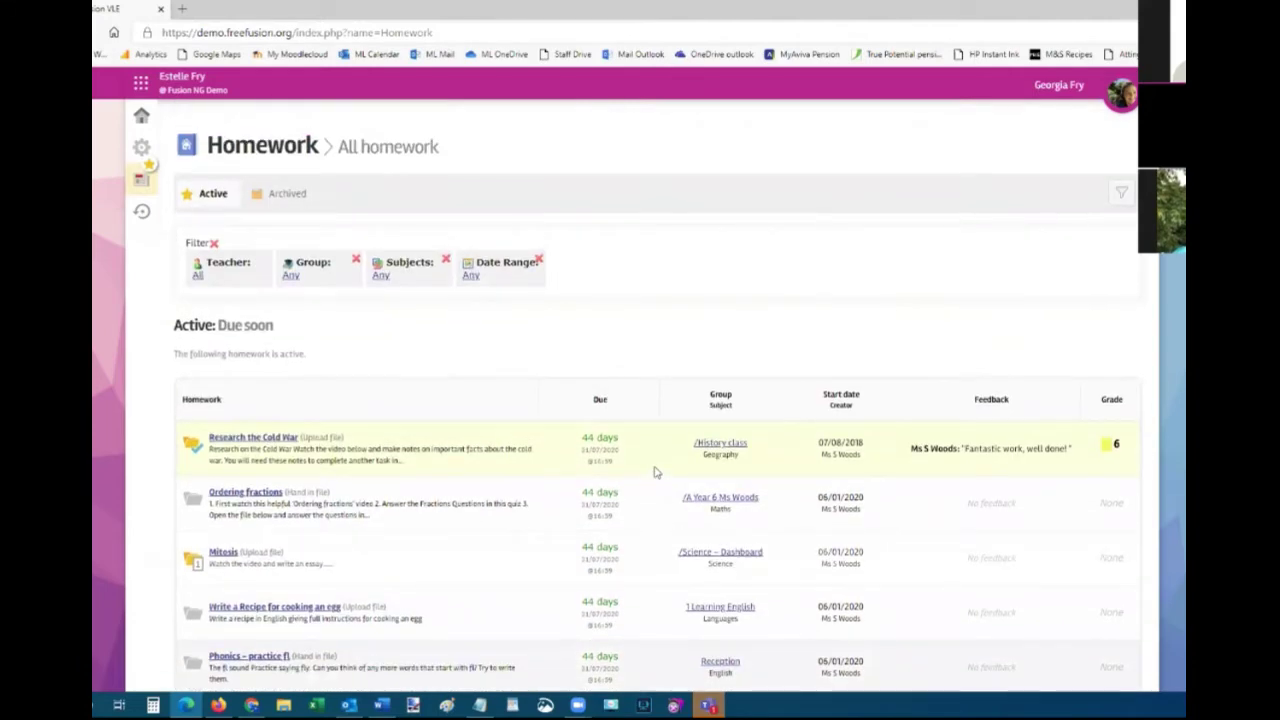
pyautogui.click(142, 116)
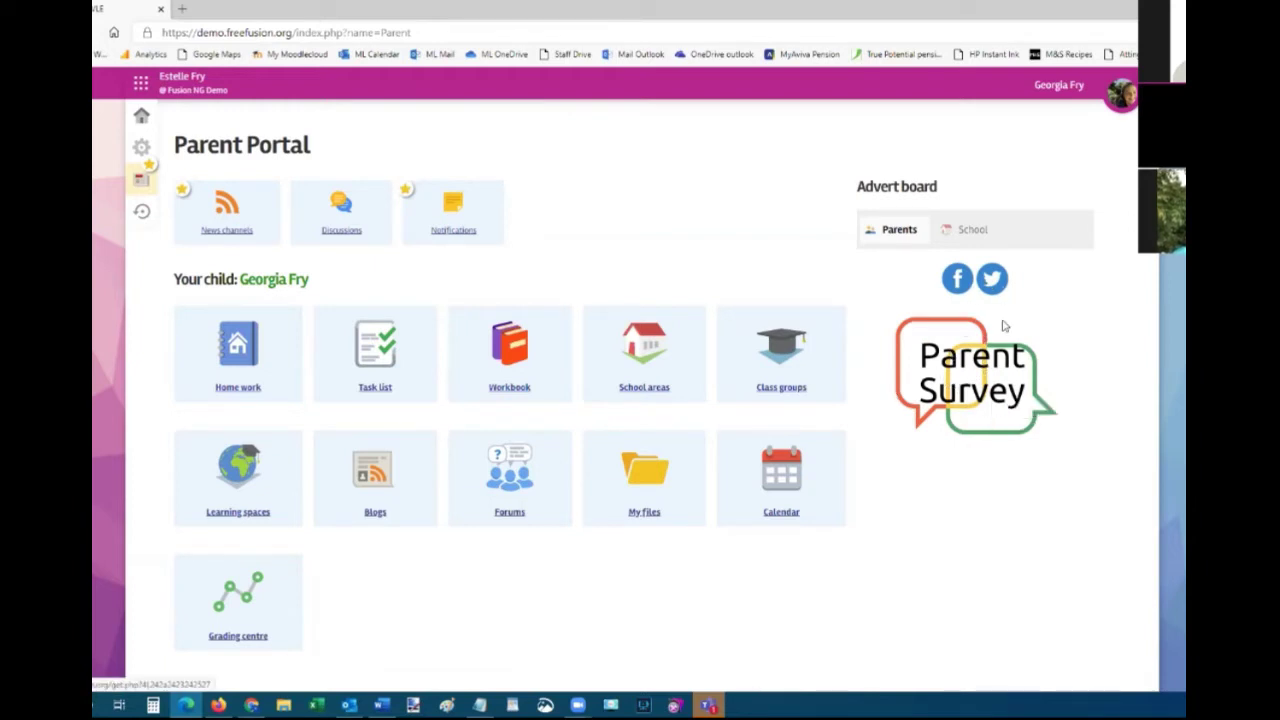
# View the School adverts on the advert board, return to the Parents adverts, and look at the settings options.
pyautogui.click(975, 233)
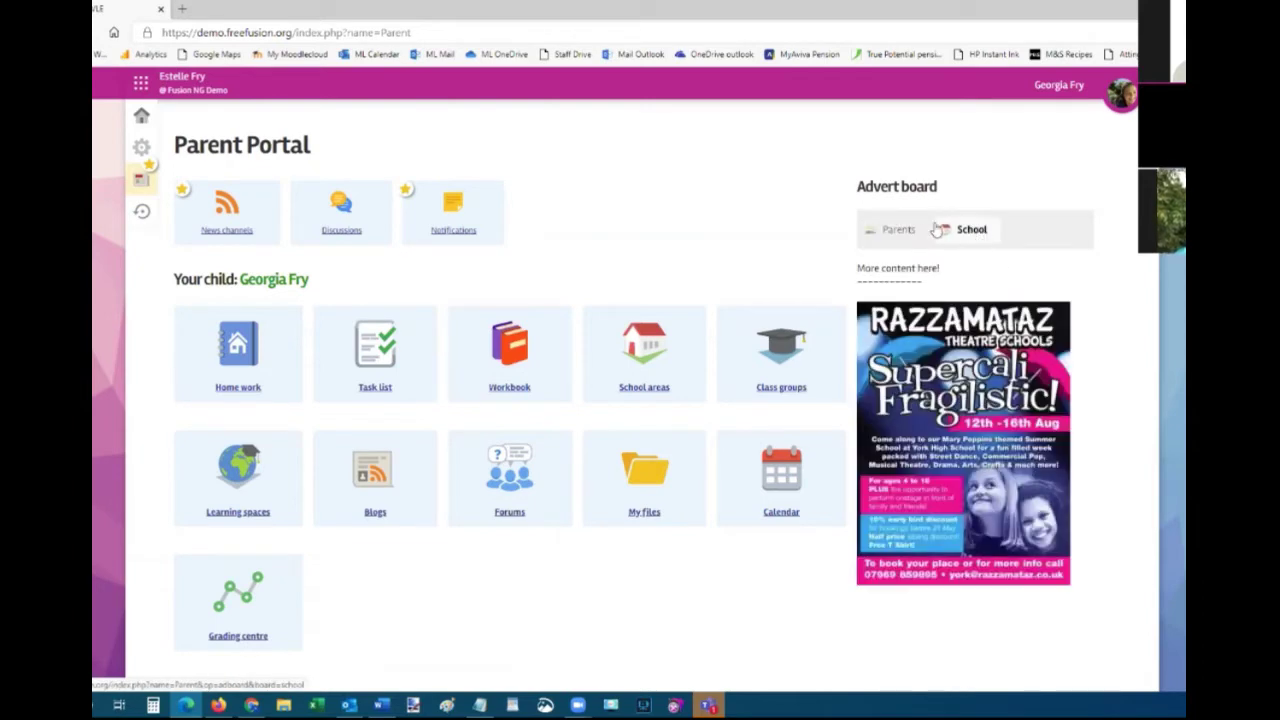
pyautogui.click(897, 230)
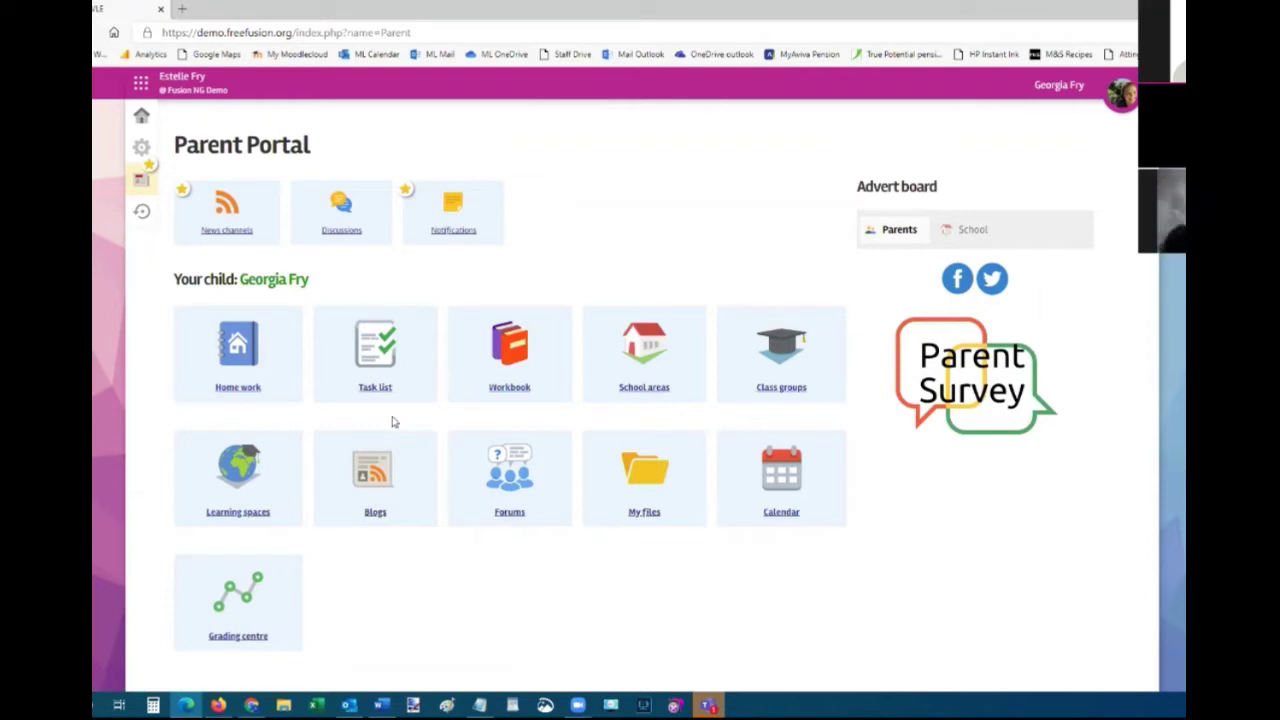
pyautogui.click(145, 148)
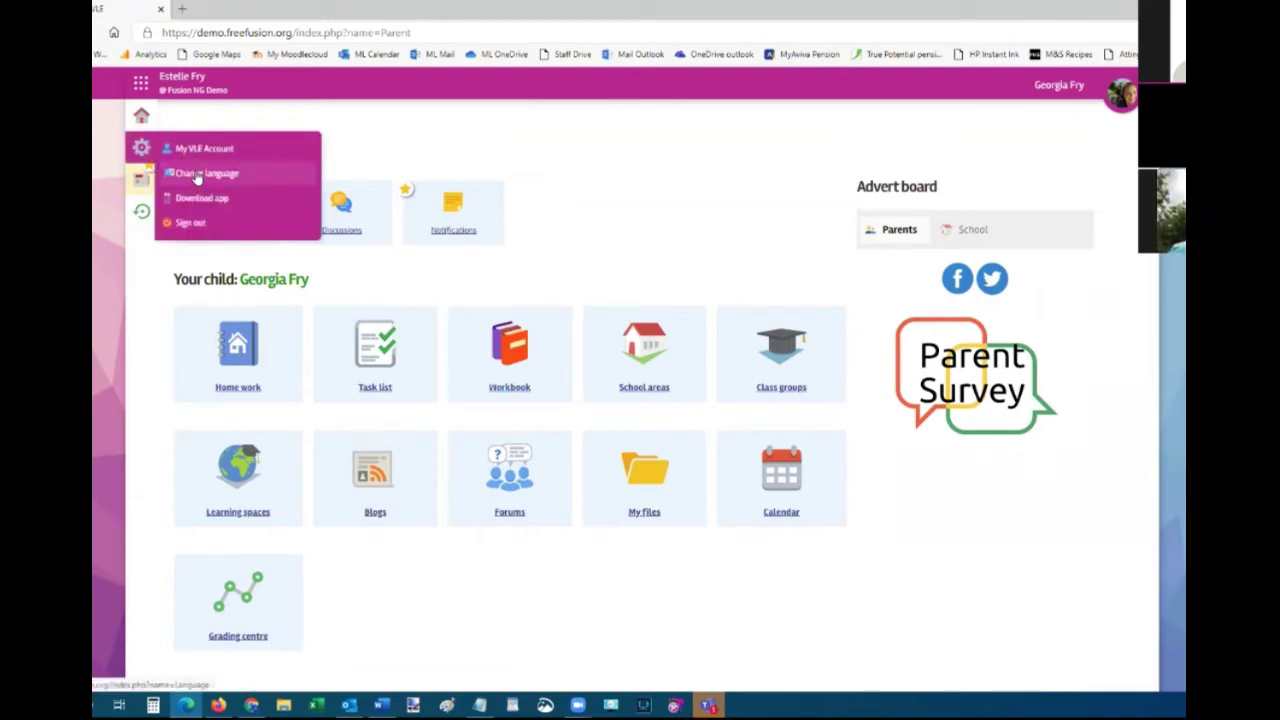
pyautogui.click(686, 151)
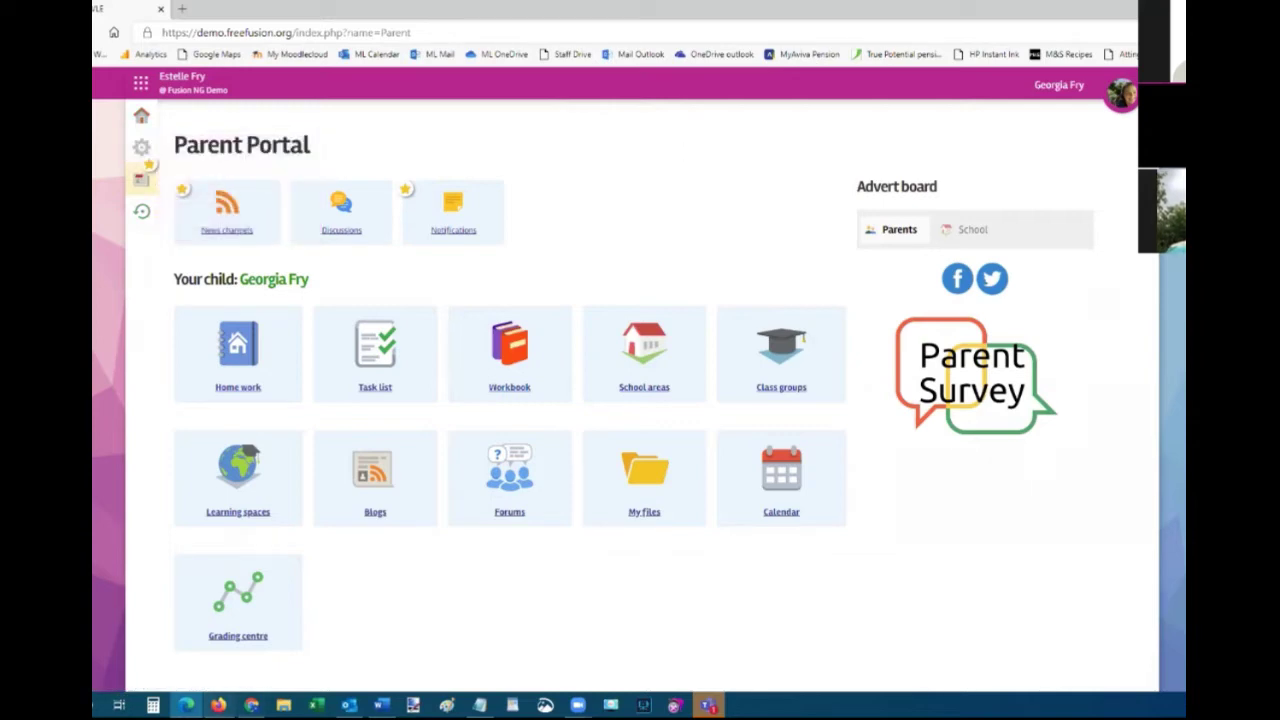
# Switch to the teacher's dashboard in Firefox and look at the account options.
pyautogui.click(222, 630)
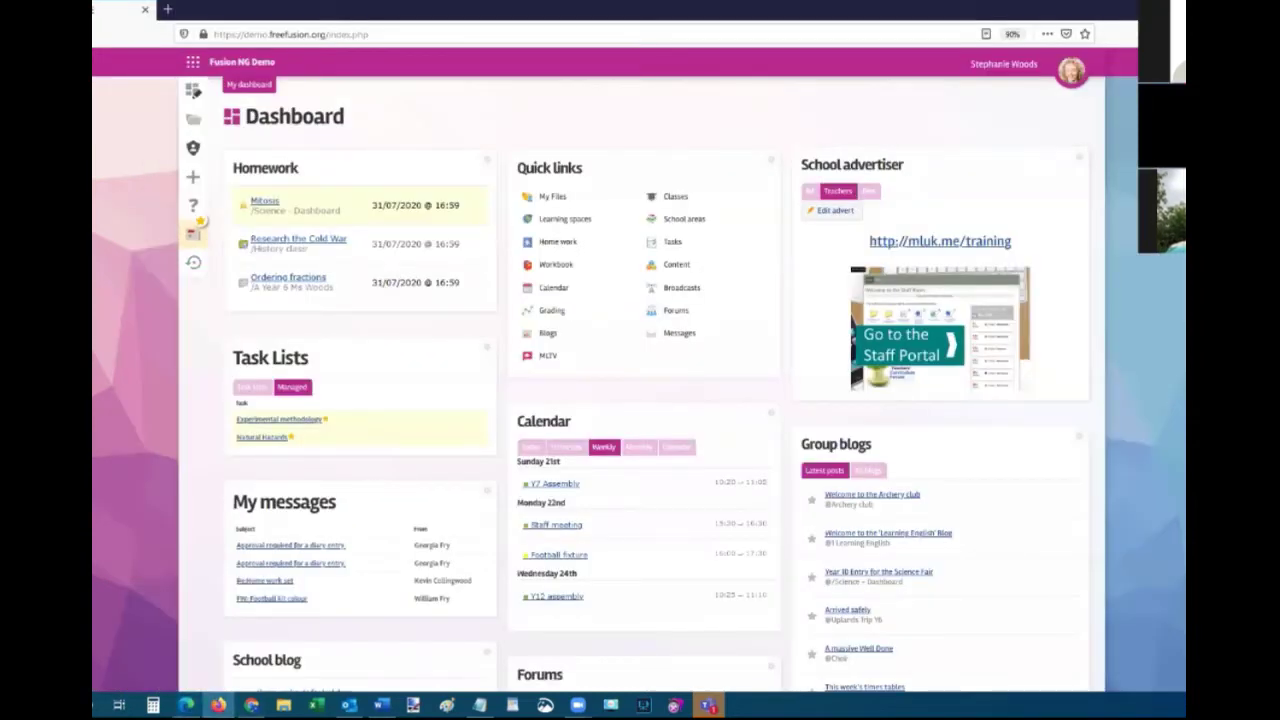
pyautogui.click(1072, 74)
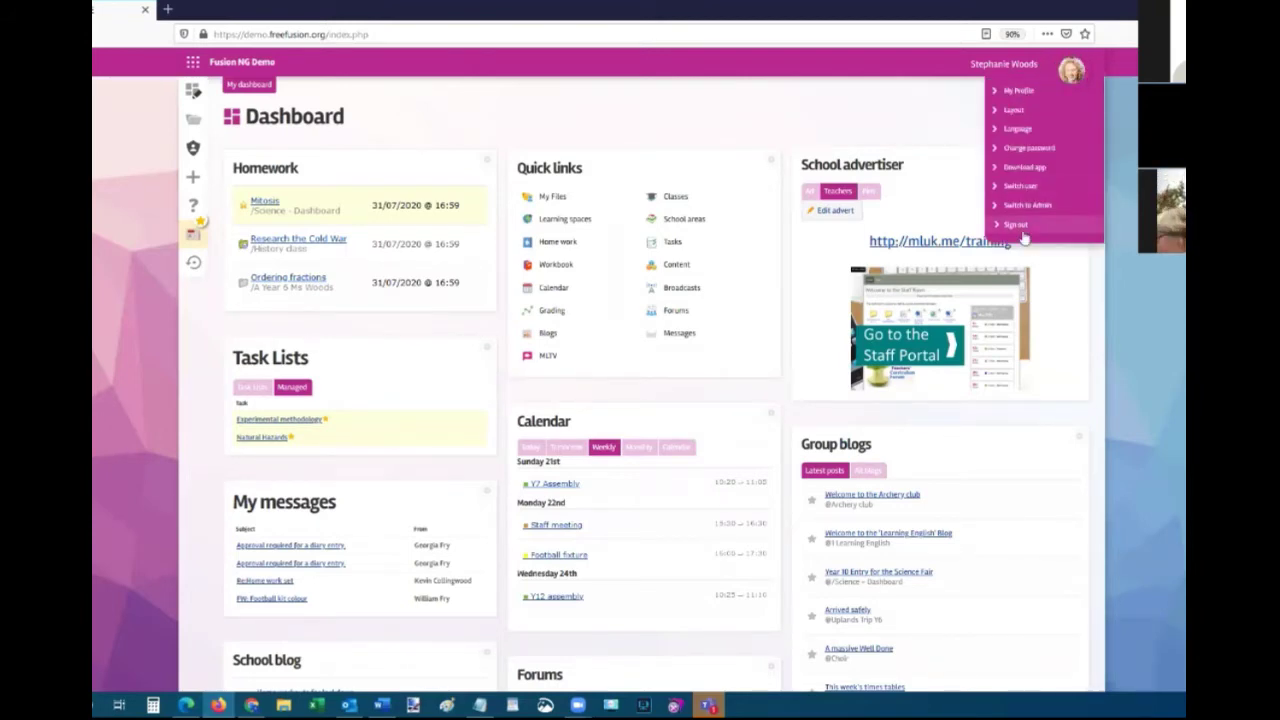
pyautogui.click(751, 129)
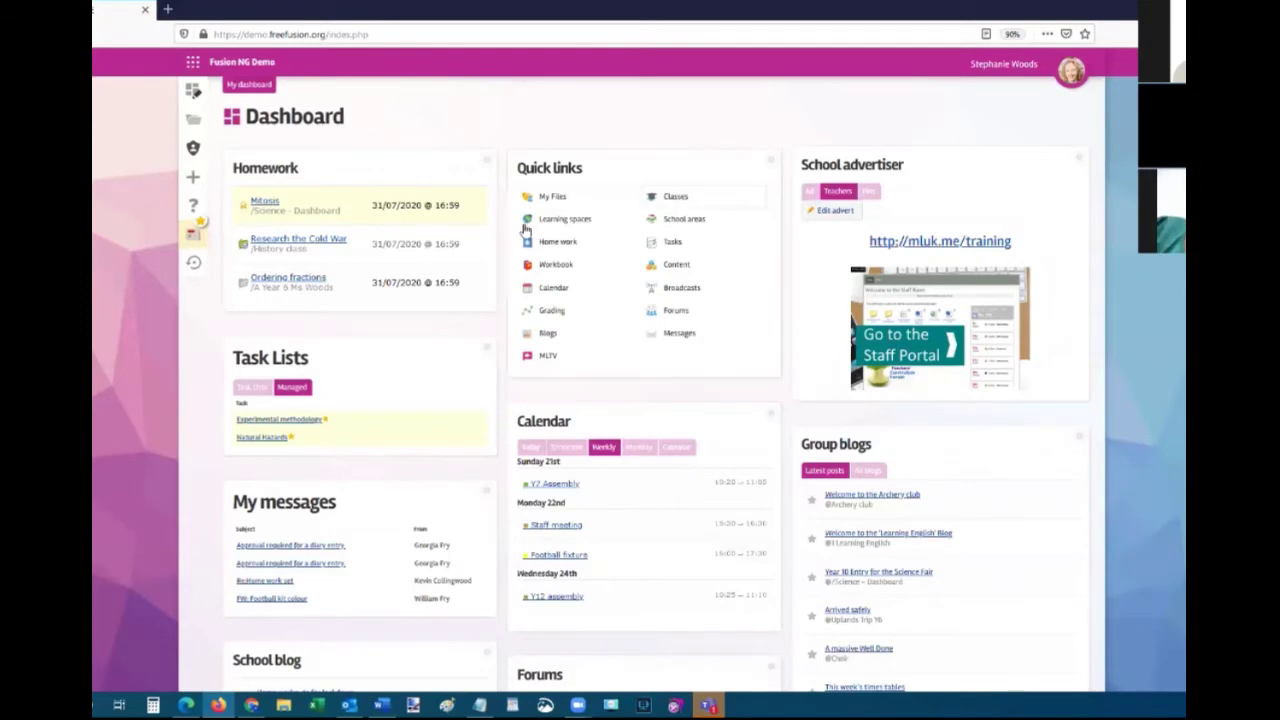
# Change the teacher account's layout to Button and display the home page.
pyautogui.click(1069, 78)
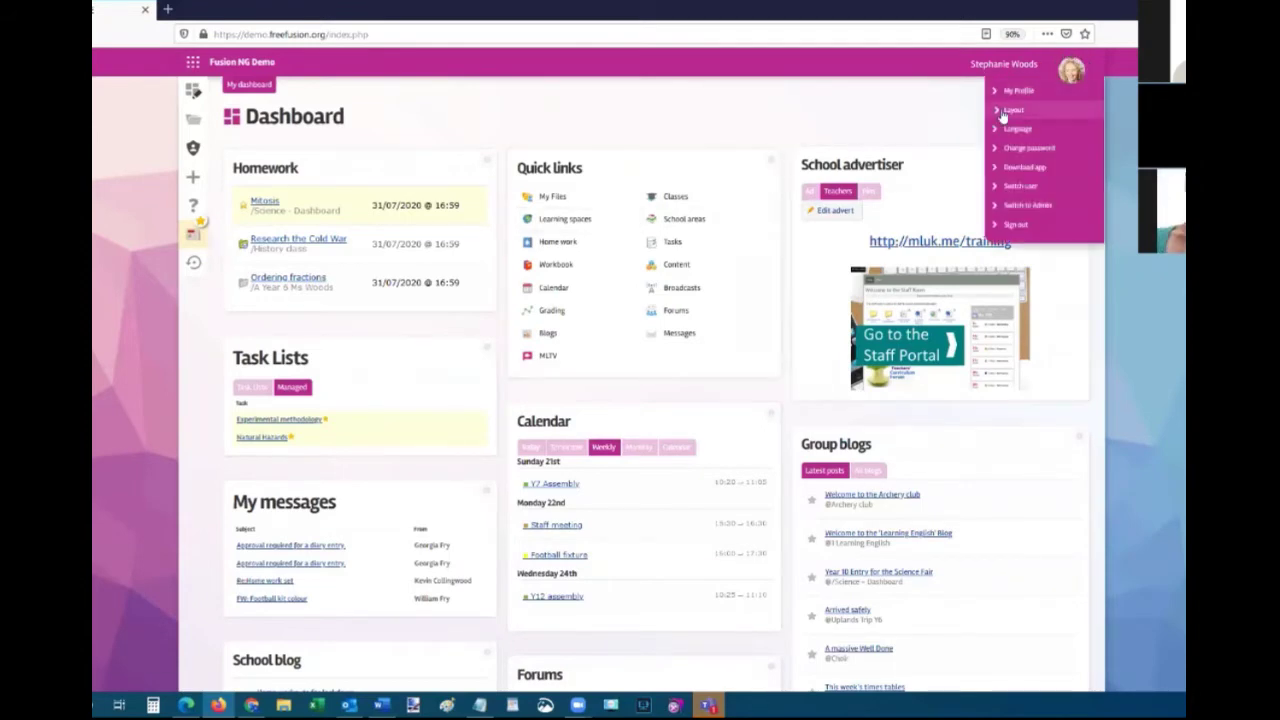
pyautogui.click(1015, 113)
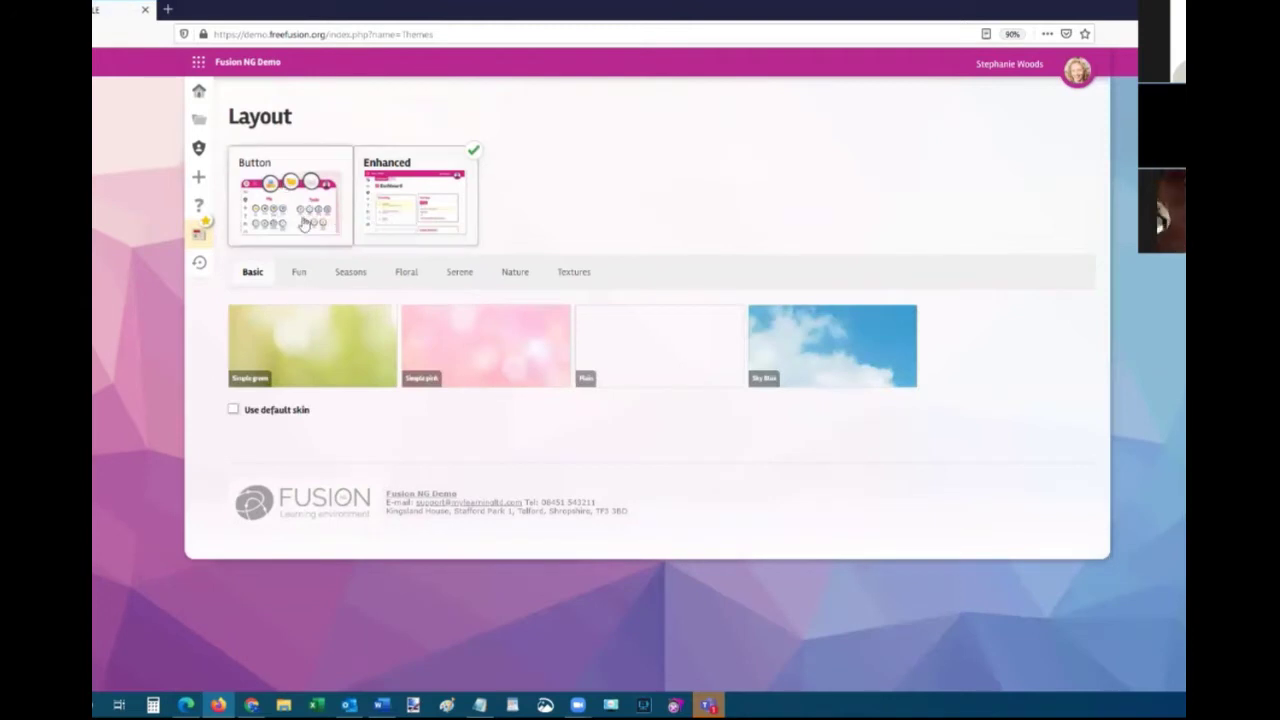
pyautogui.click(293, 197)
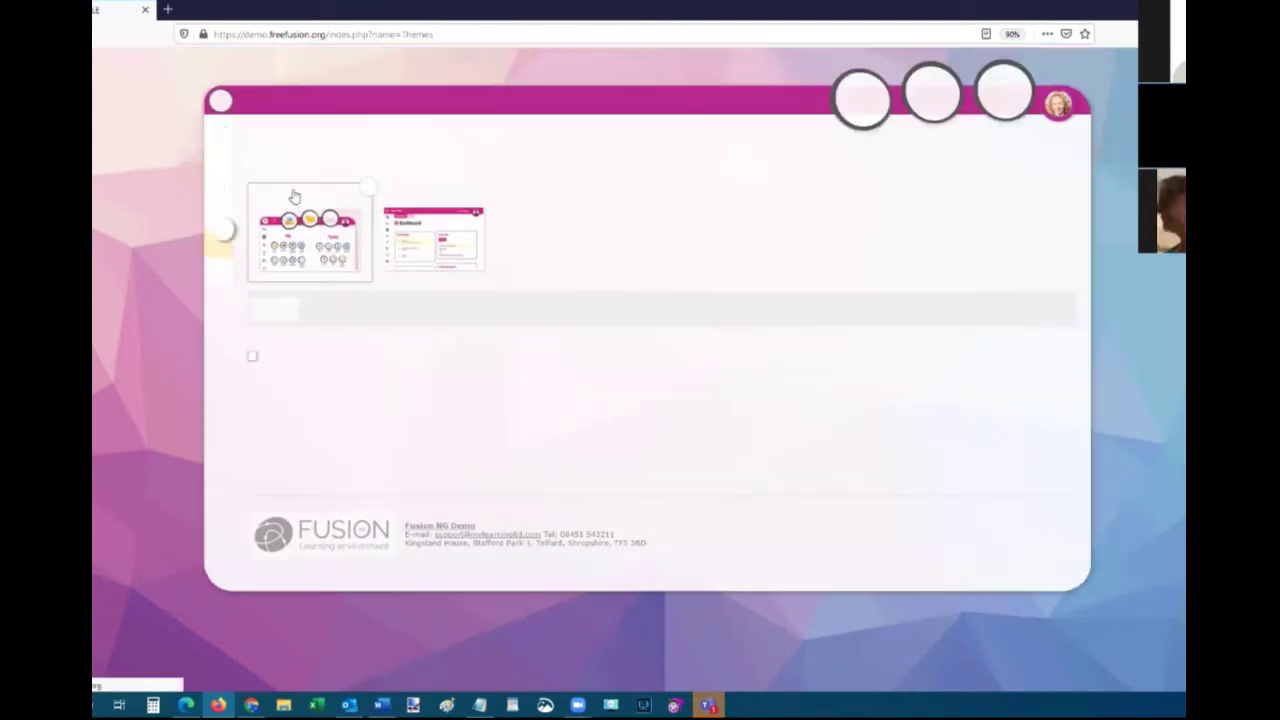
pyautogui.click(400, 233)
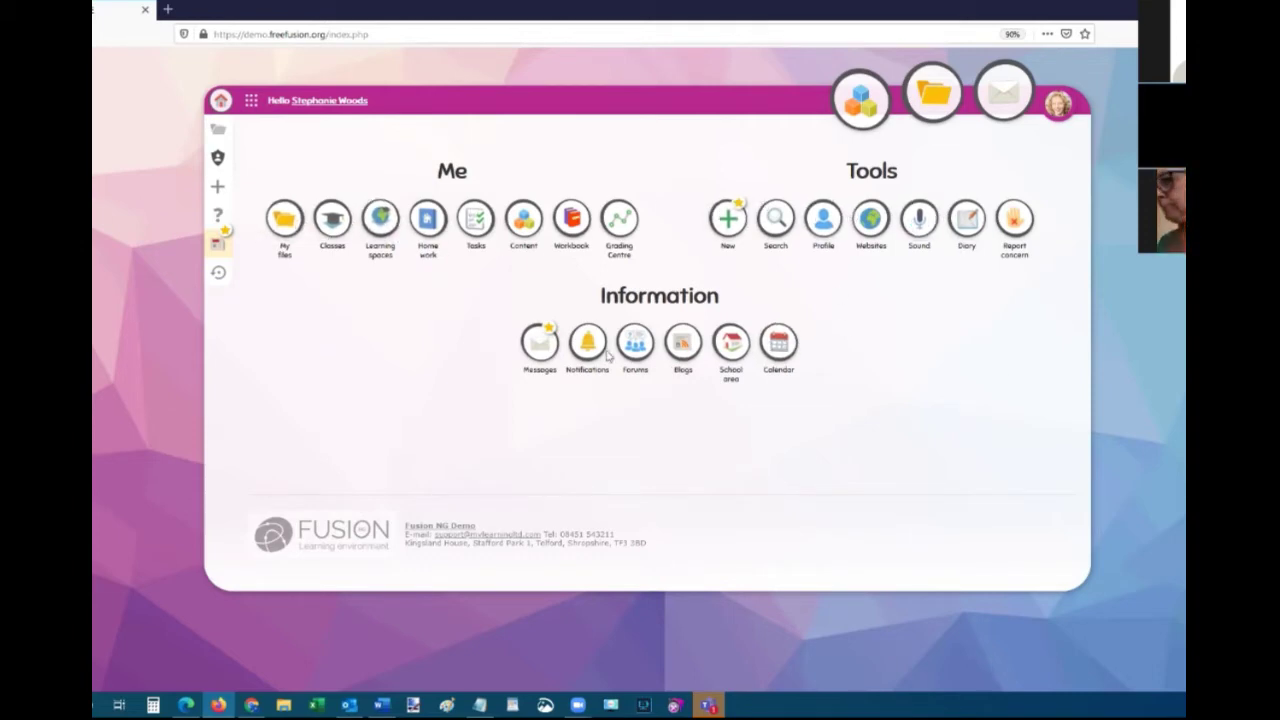
# Restore the Enhanced layout and look over the dashboard.
pyautogui.click(1058, 104)
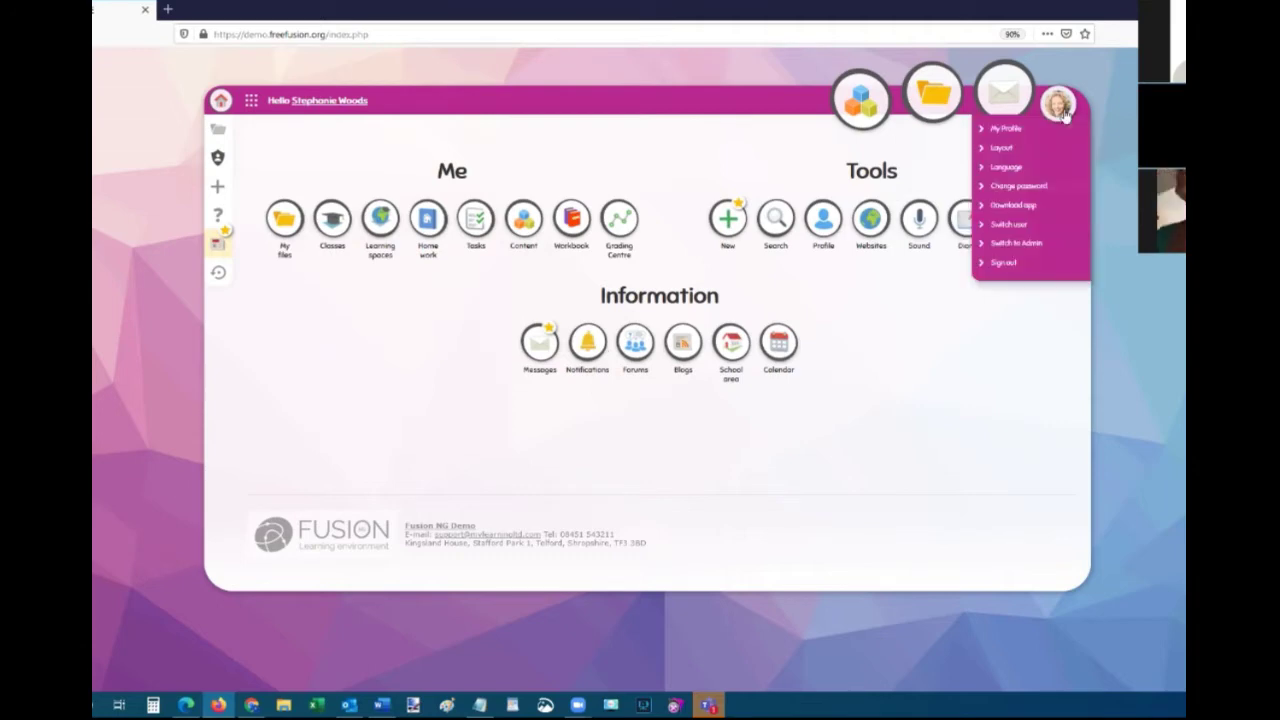
pyautogui.click(1005, 148)
pyautogui.click(455, 231)
pyautogui.click(197, 93)
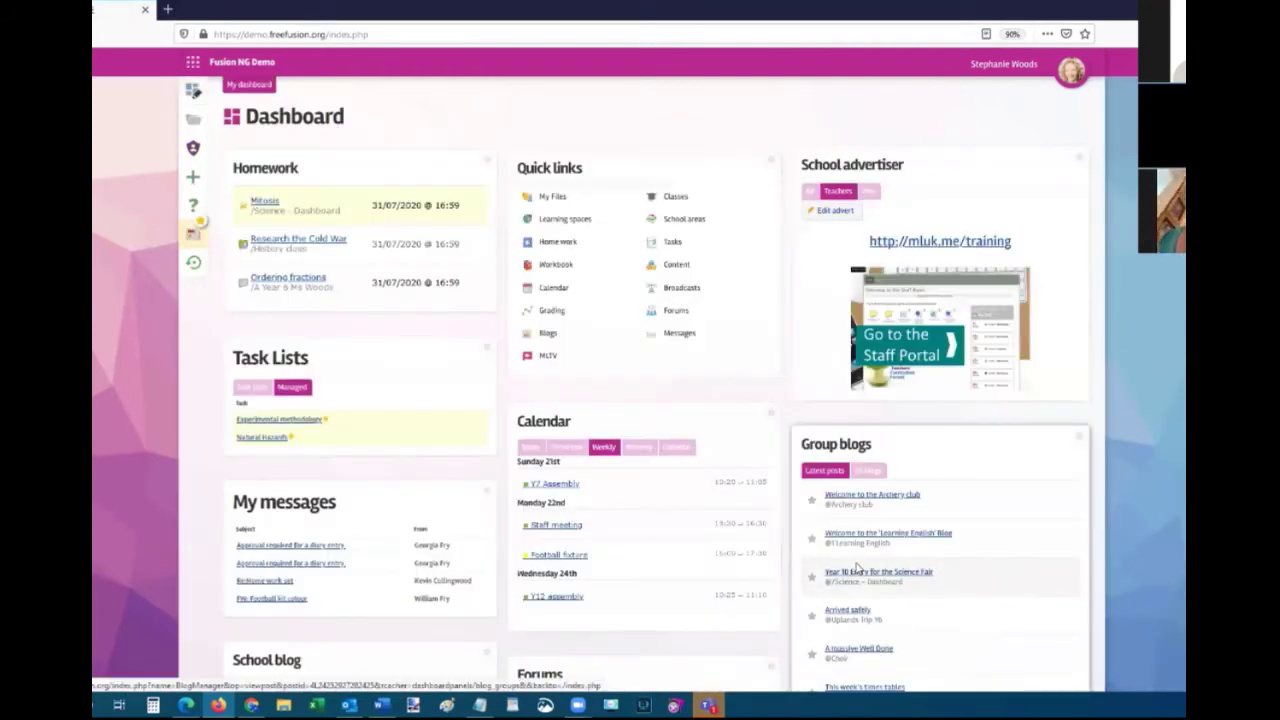
pyautogui.scroll(-2, 845, 558)
pyautogui.scroll(2, 830, 545)
# Set the account's main language to Arabic and save the language settings.
pyautogui.click(1072, 71)
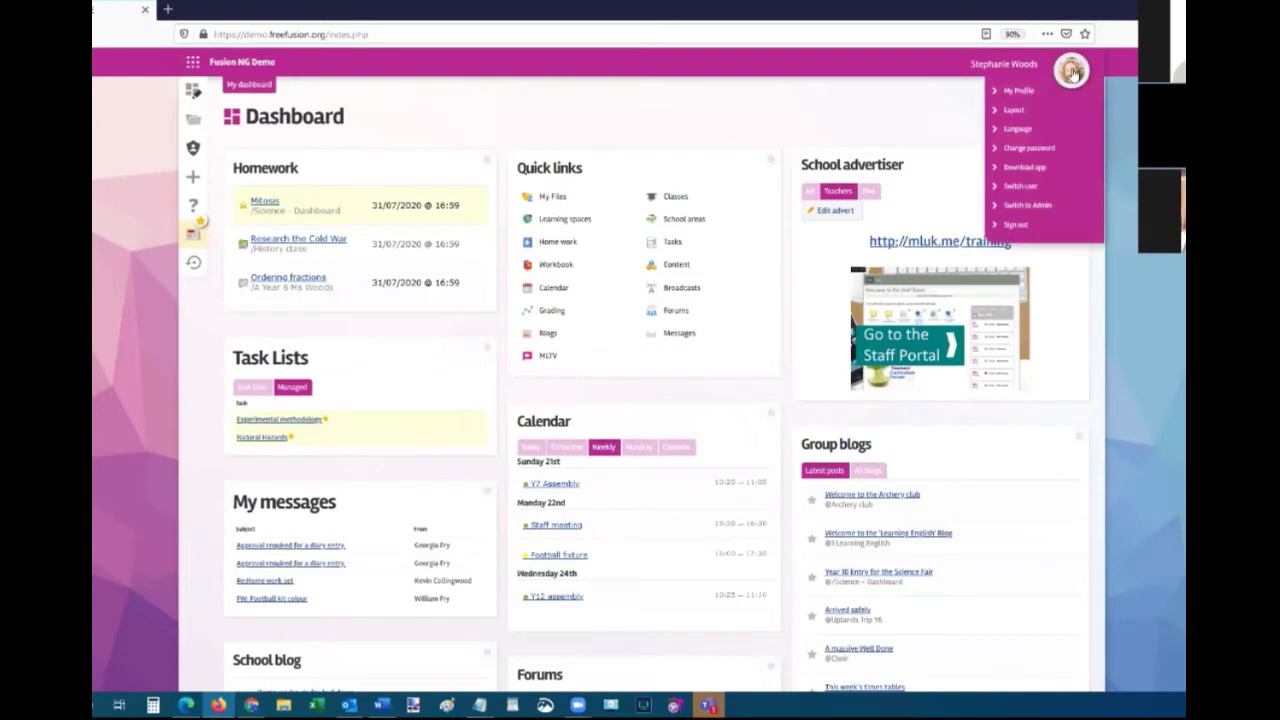
pyautogui.click(1018, 131)
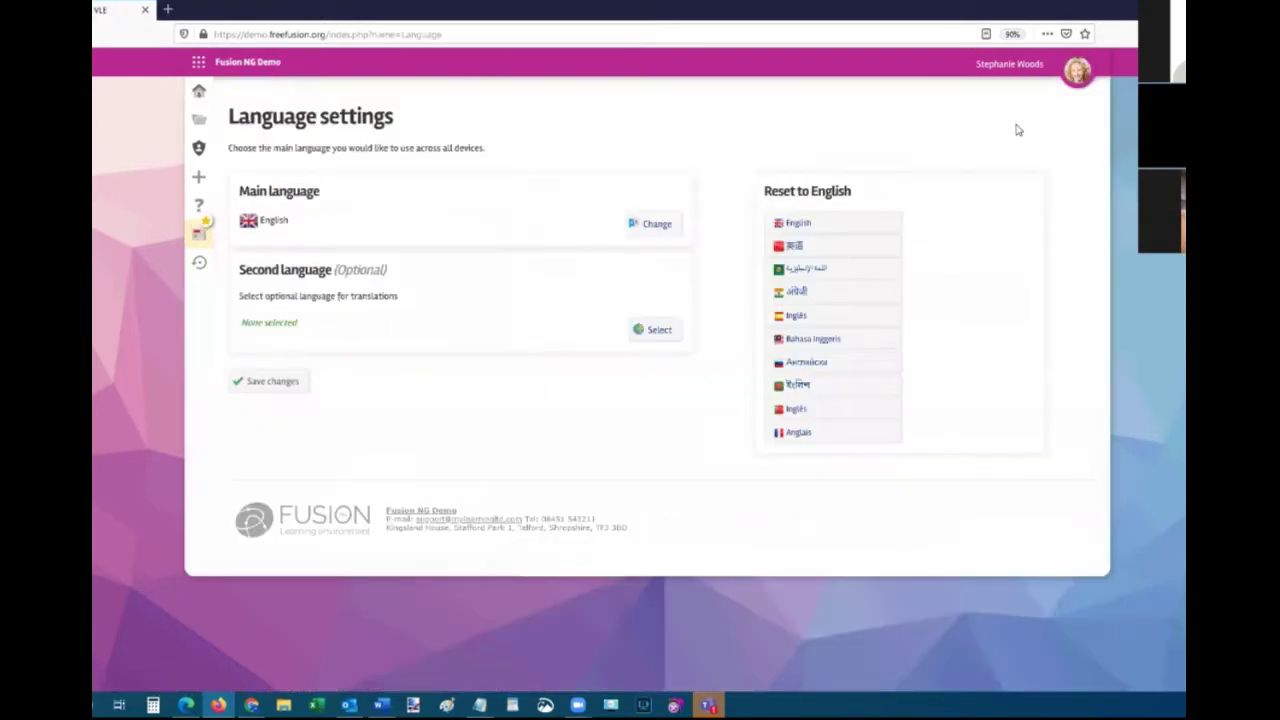
pyautogui.click(658, 225)
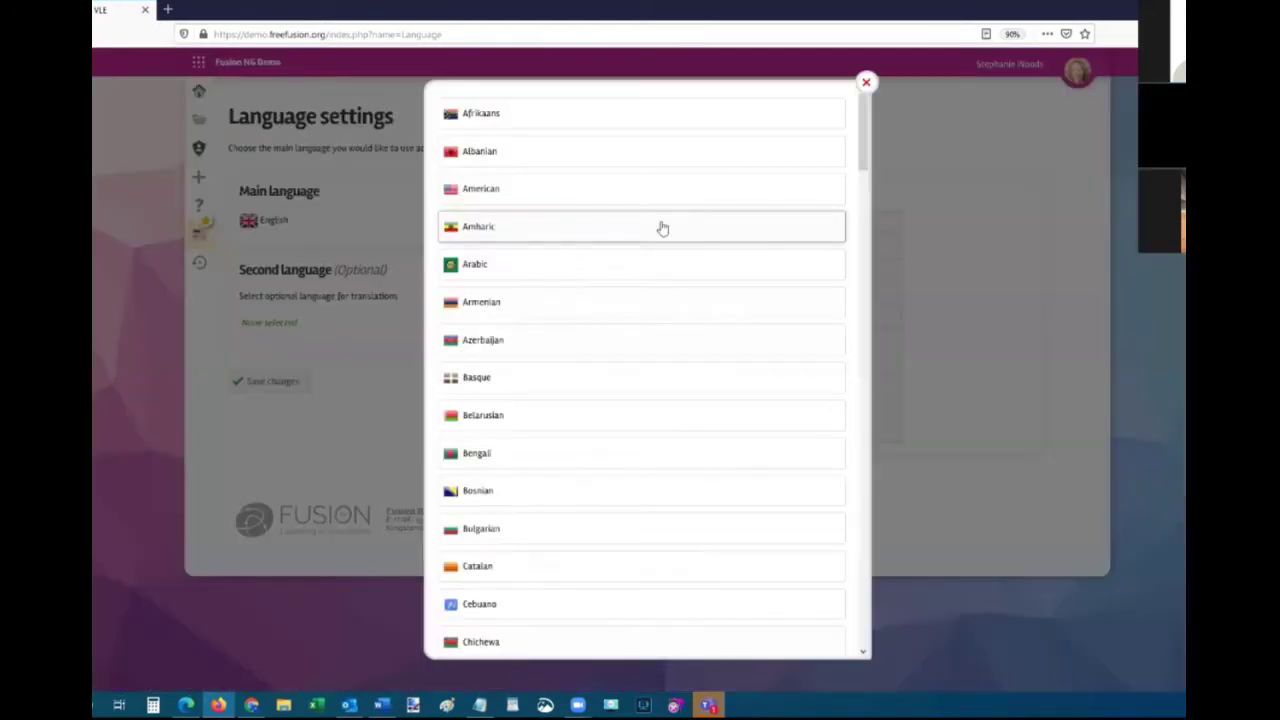
pyautogui.click(472, 266)
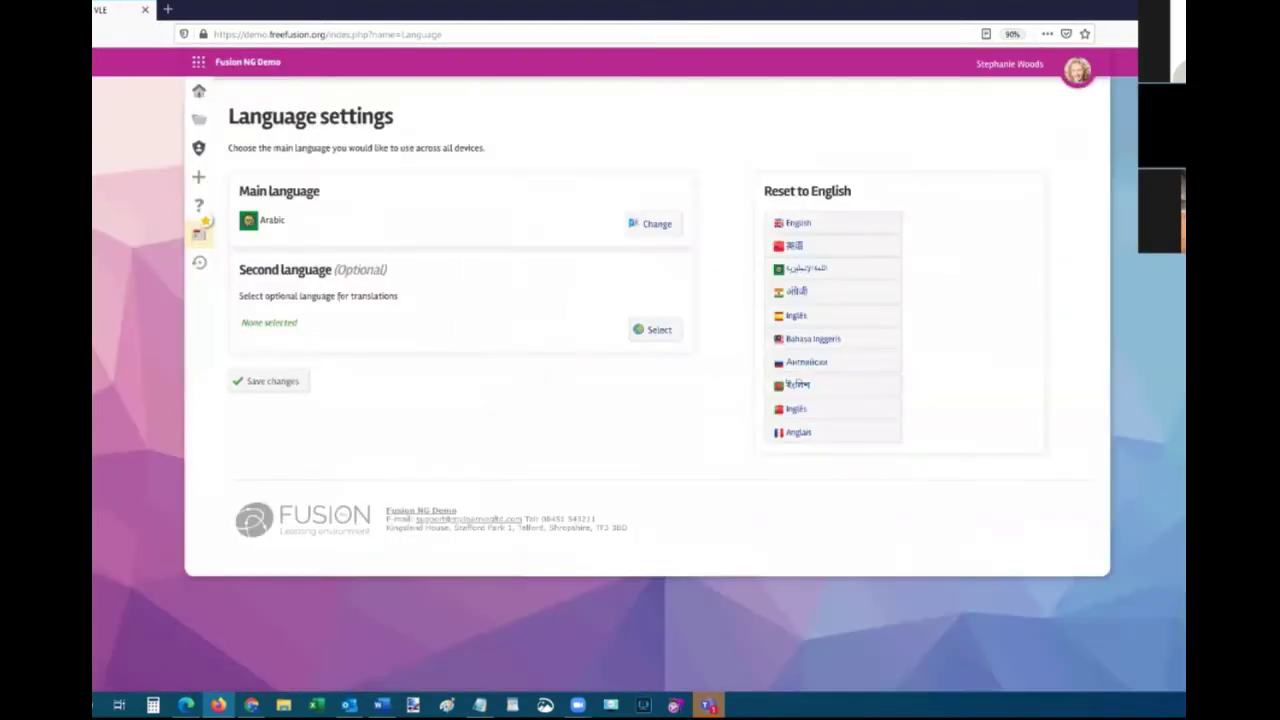
pyautogui.click(277, 381)
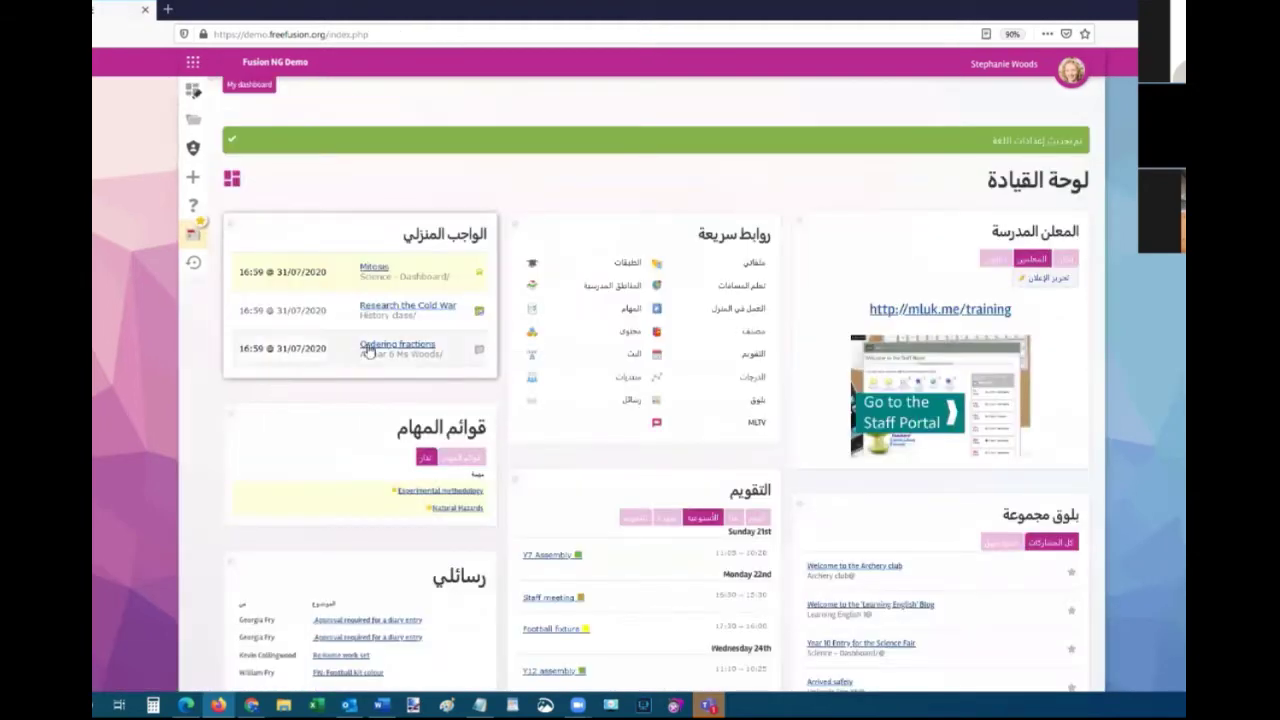
# Reset the account's language to English.
pyautogui.click(1070, 76)
pyautogui.click(1097, 131)
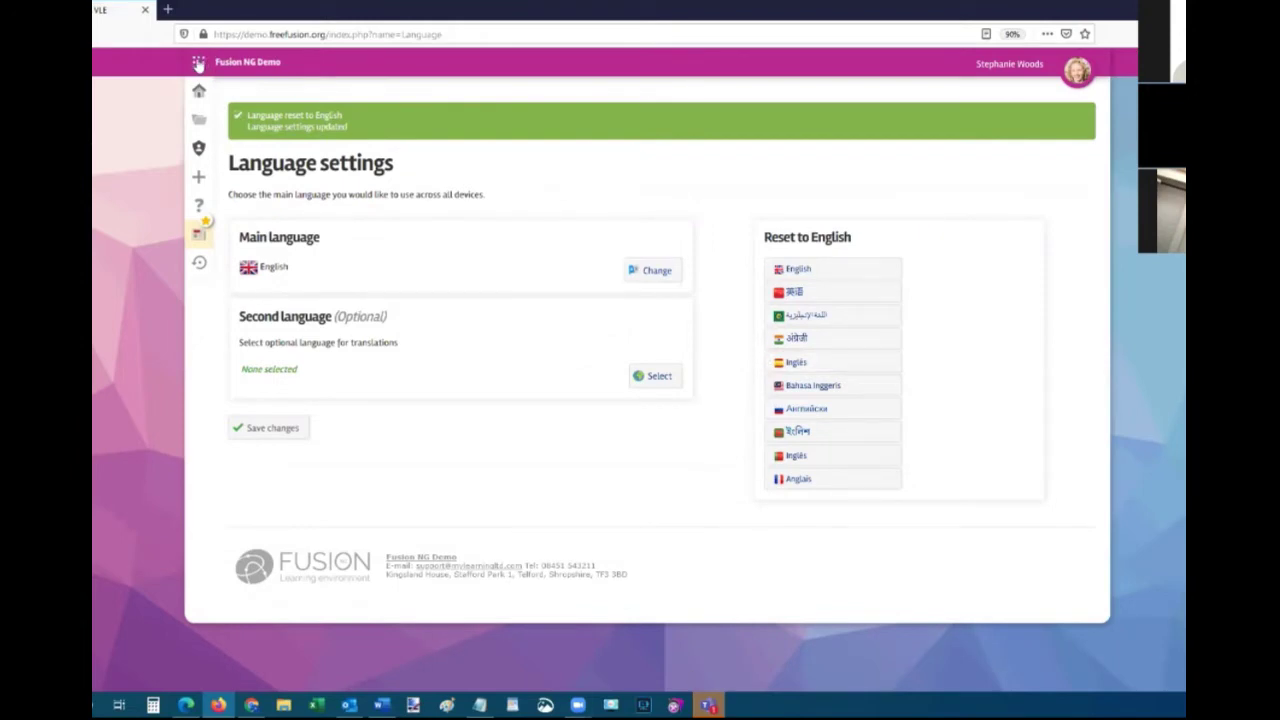
# Look through the complete list of available tools, and return to the dashboard to examine its panels.
pyautogui.click(198, 63)
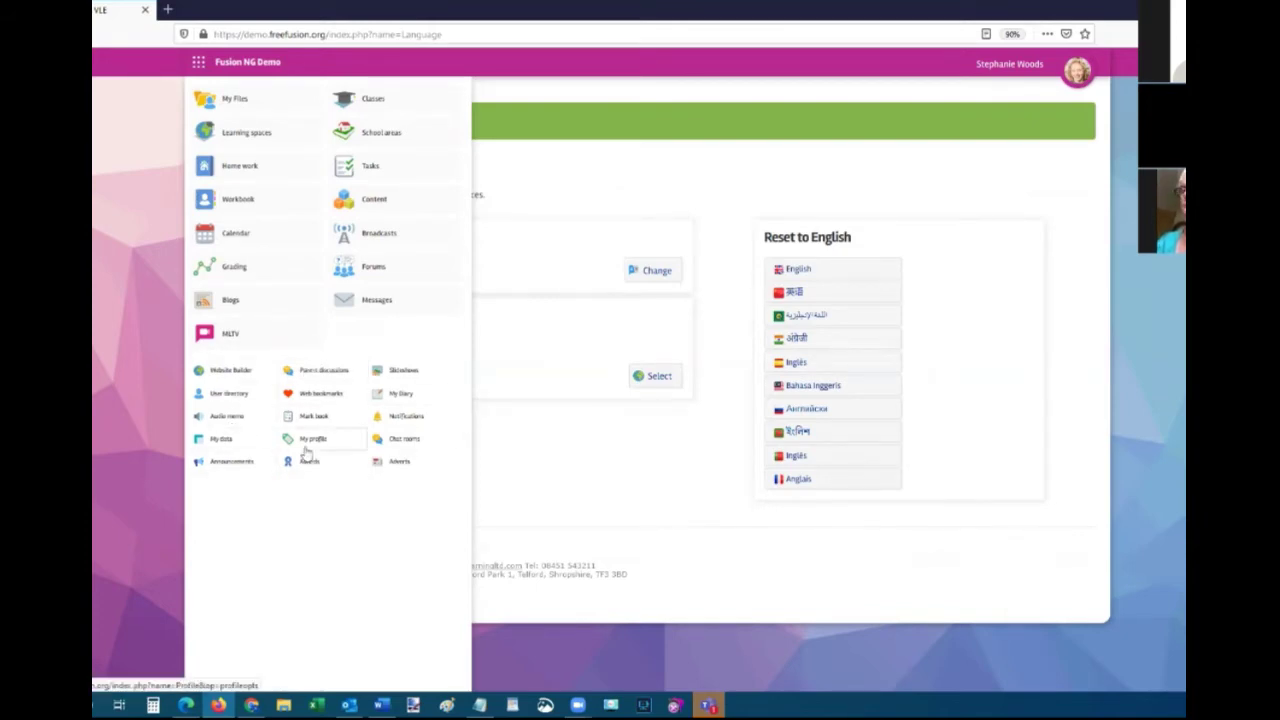
pyautogui.click(193, 90)
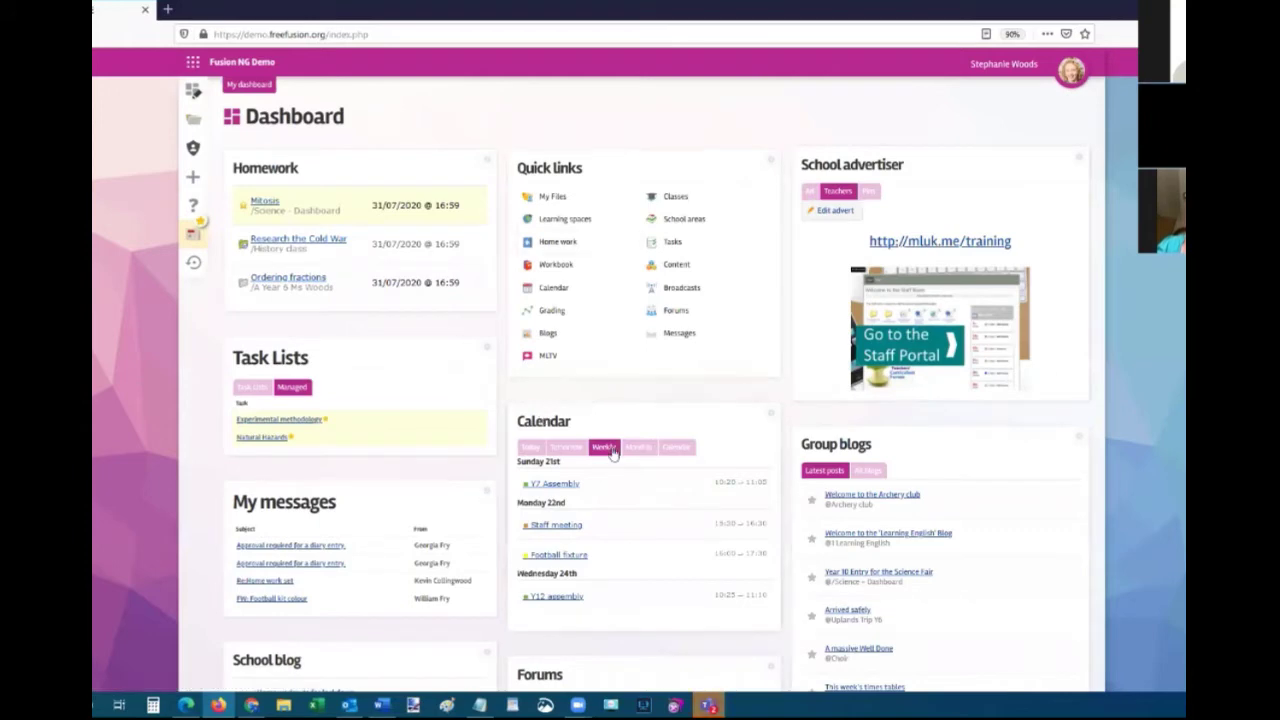
pyautogui.scroll(-1, 603, 445)
pyautogui.scroll(-1, 603, 437)
pyautogui.scroll(2, 600, 434)
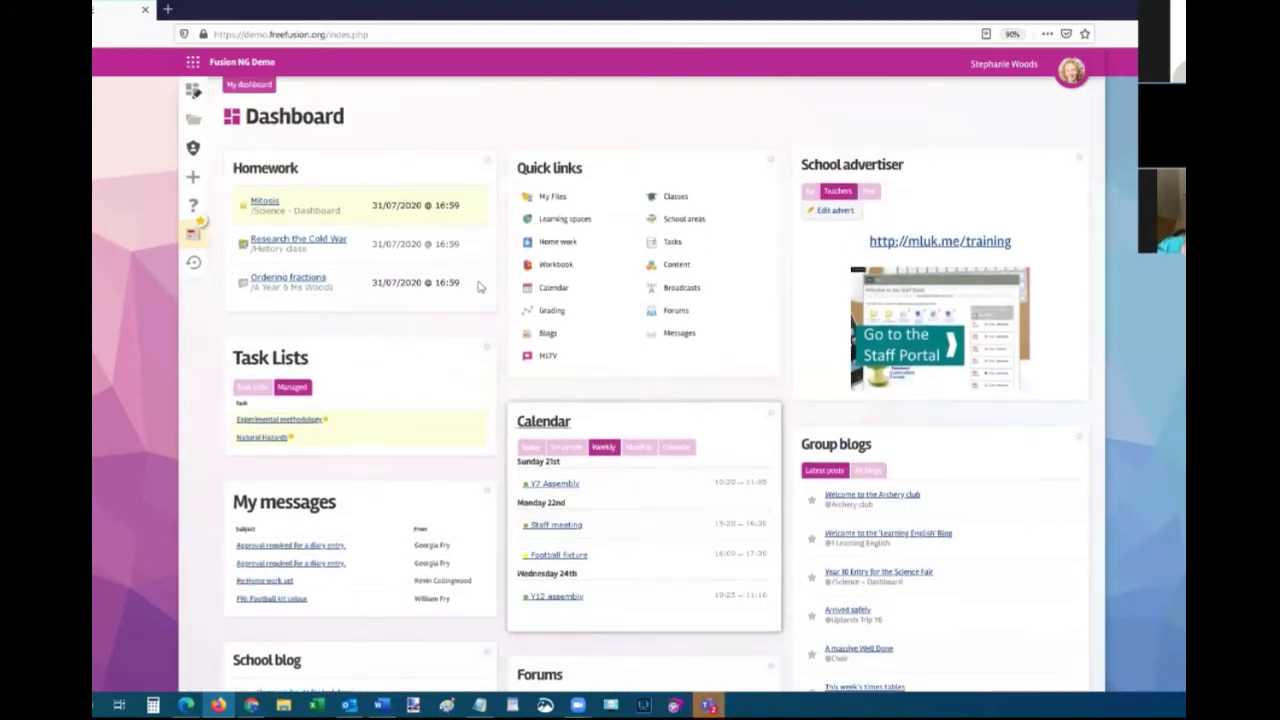
pyautogui.scroll(-3, 1020, 571)
pyautogui.scroll(3, 1020, 571)
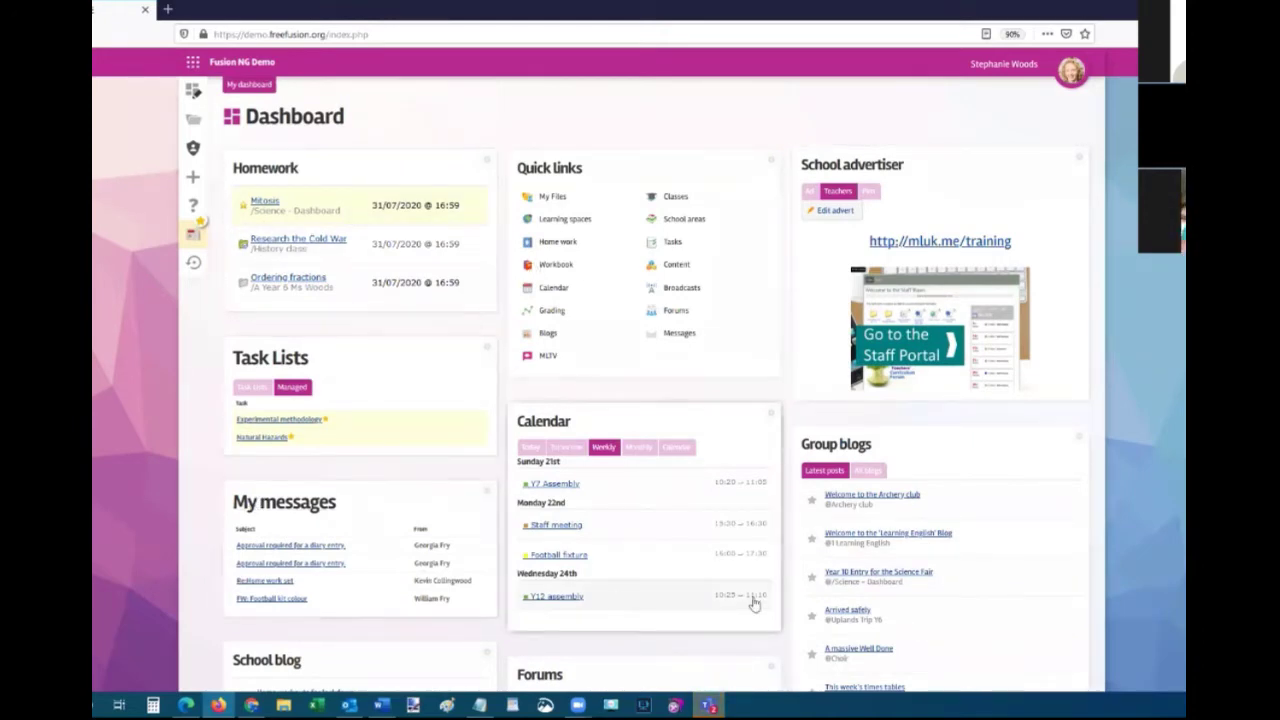
pyautogui.scroll(-2, 754, 600)
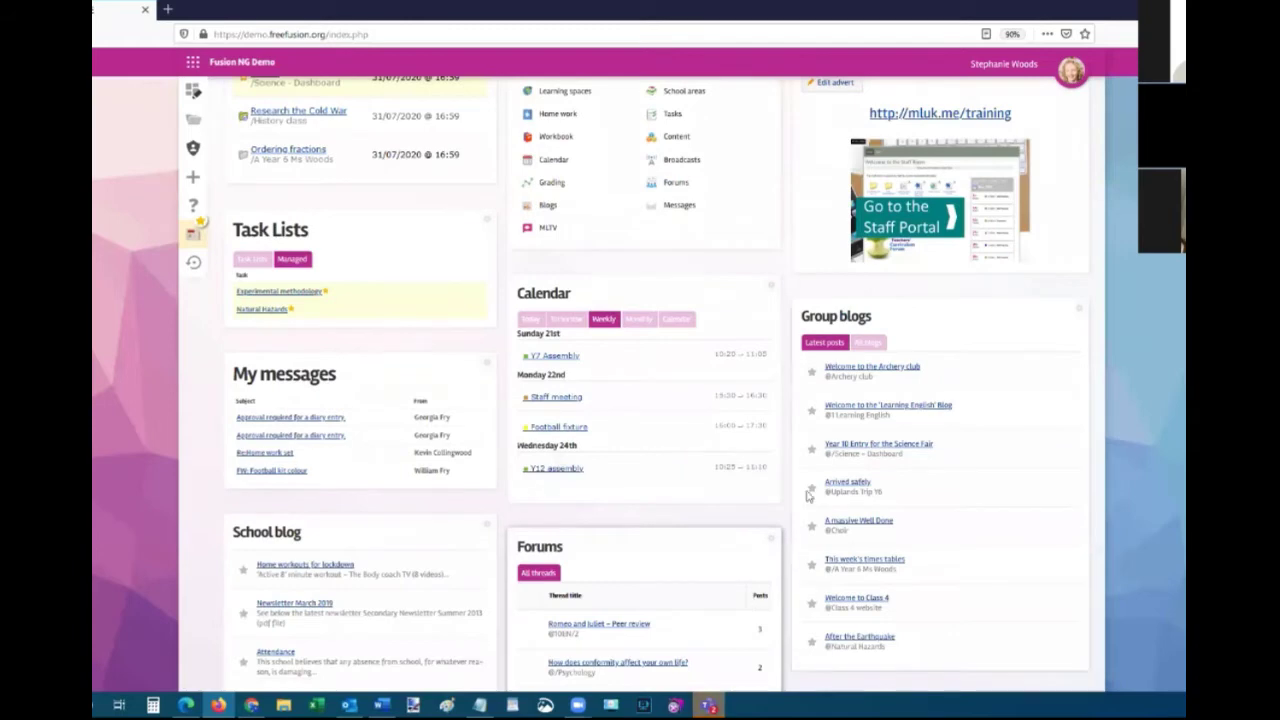
pyautogui.scroll(2, 655, 688)
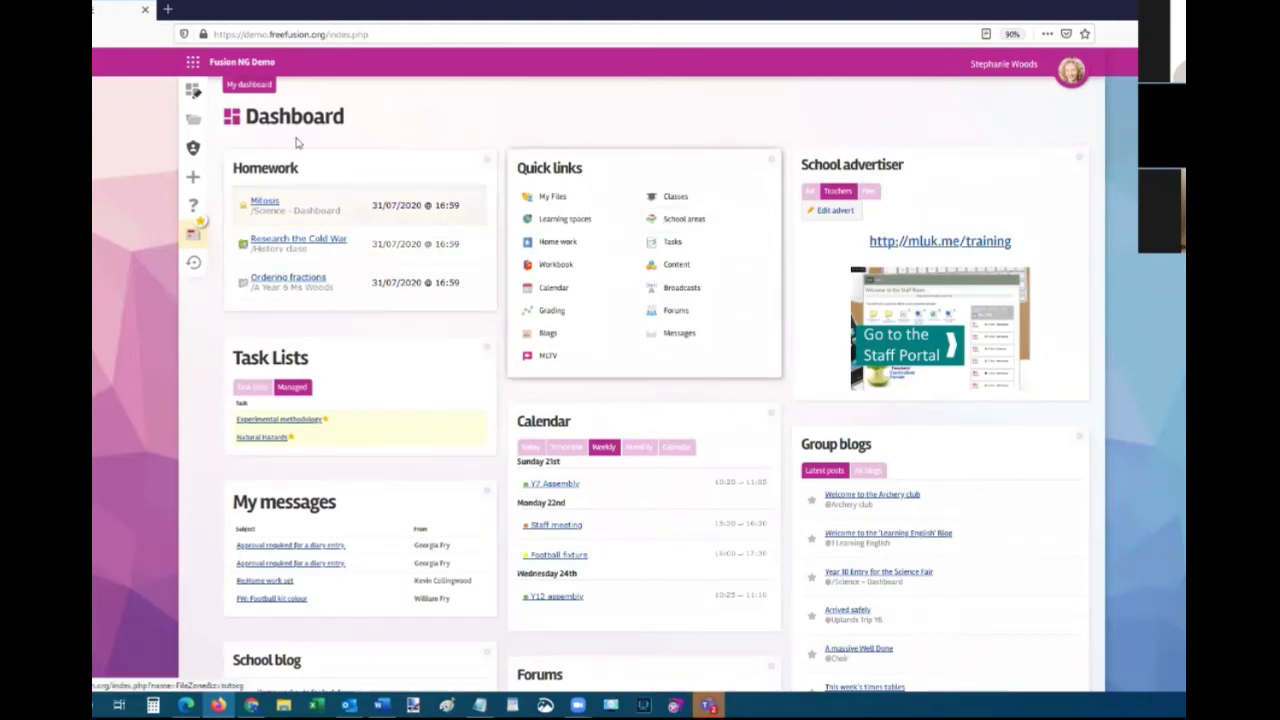
# Move the Task Lists panel above the Homework panel on the dashboard and save the changes.
pyautogui.click(193, 92)
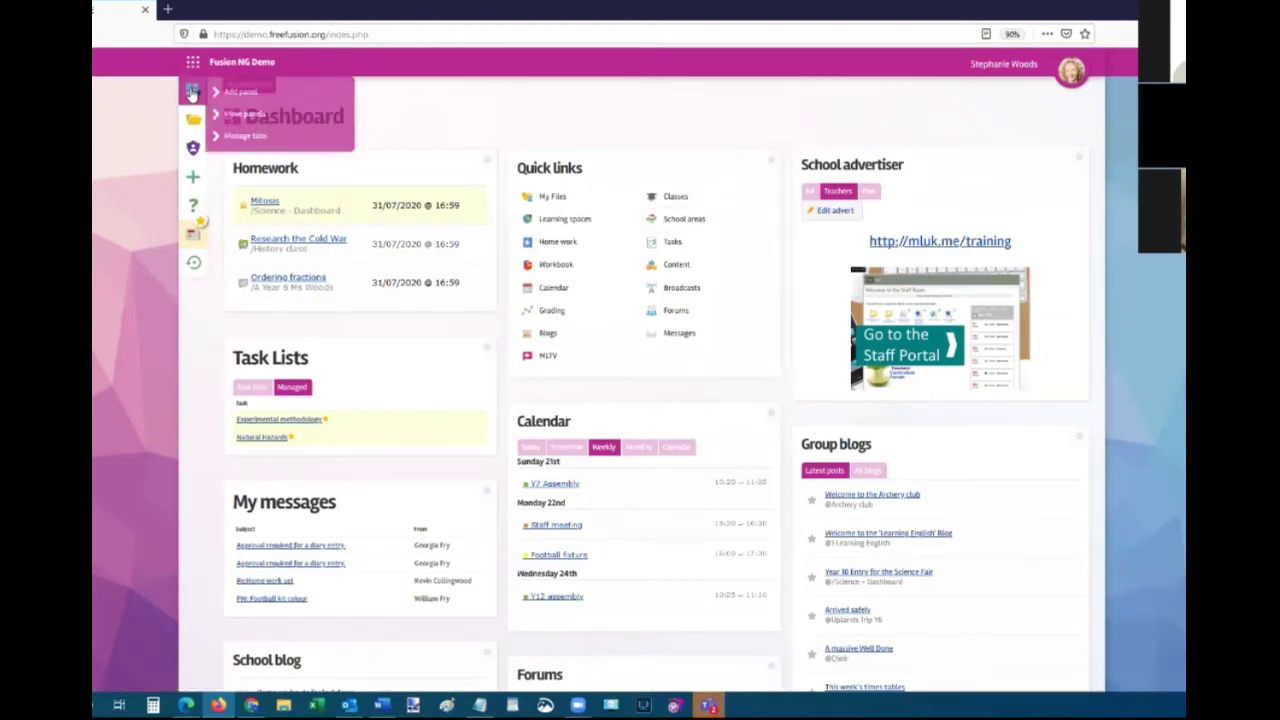
pyautogui.click(245, 114)
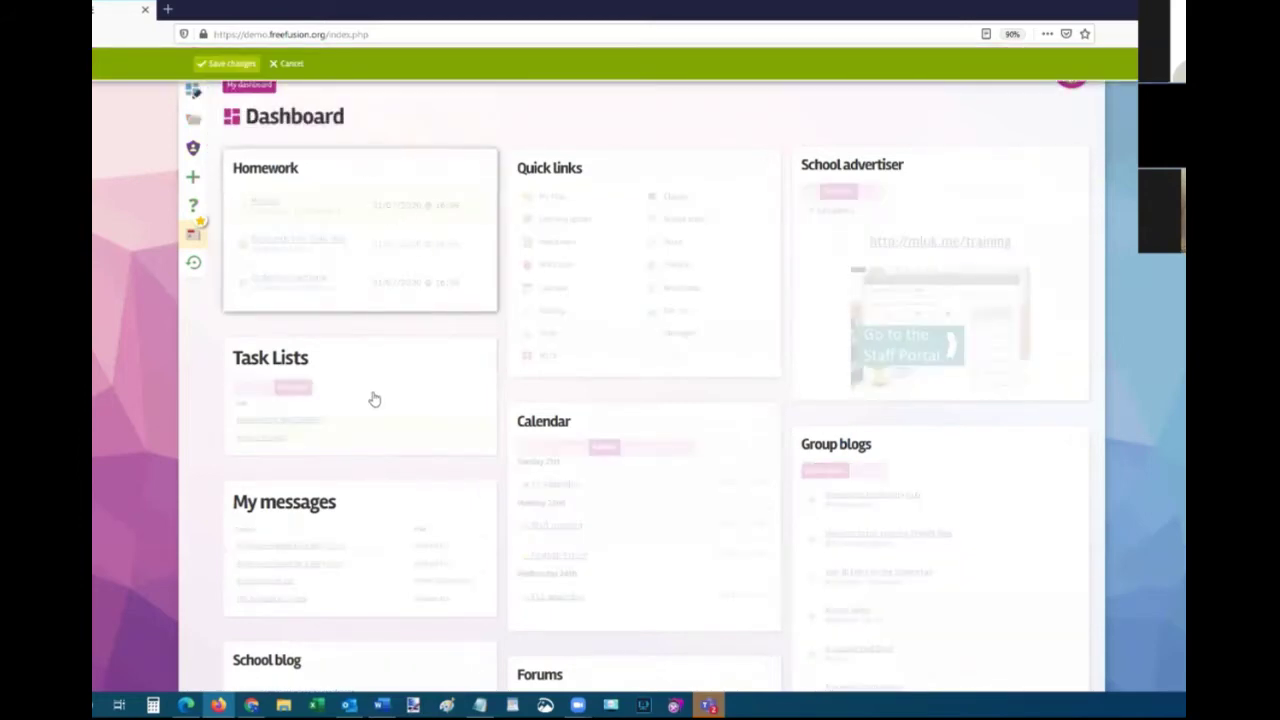
pyautogui.moveTo(374, 394)
pyautogui.click(360, 343)
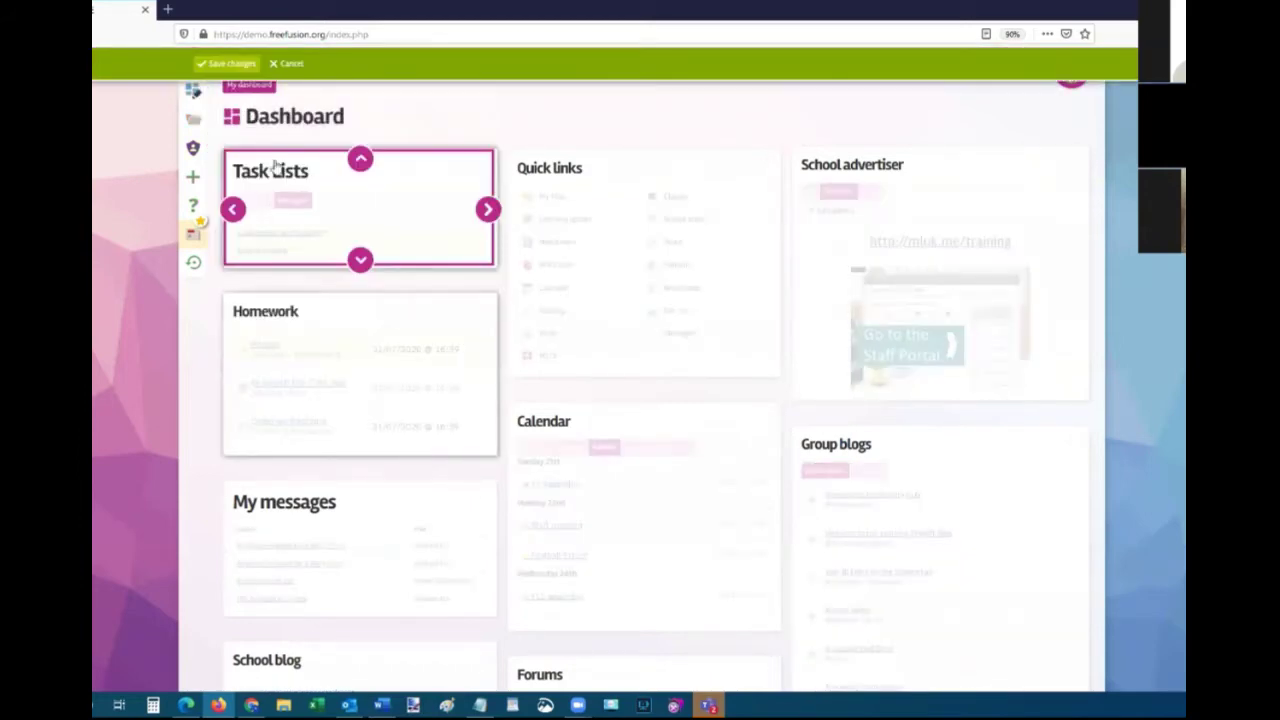
pyautogui.click(232, 64)
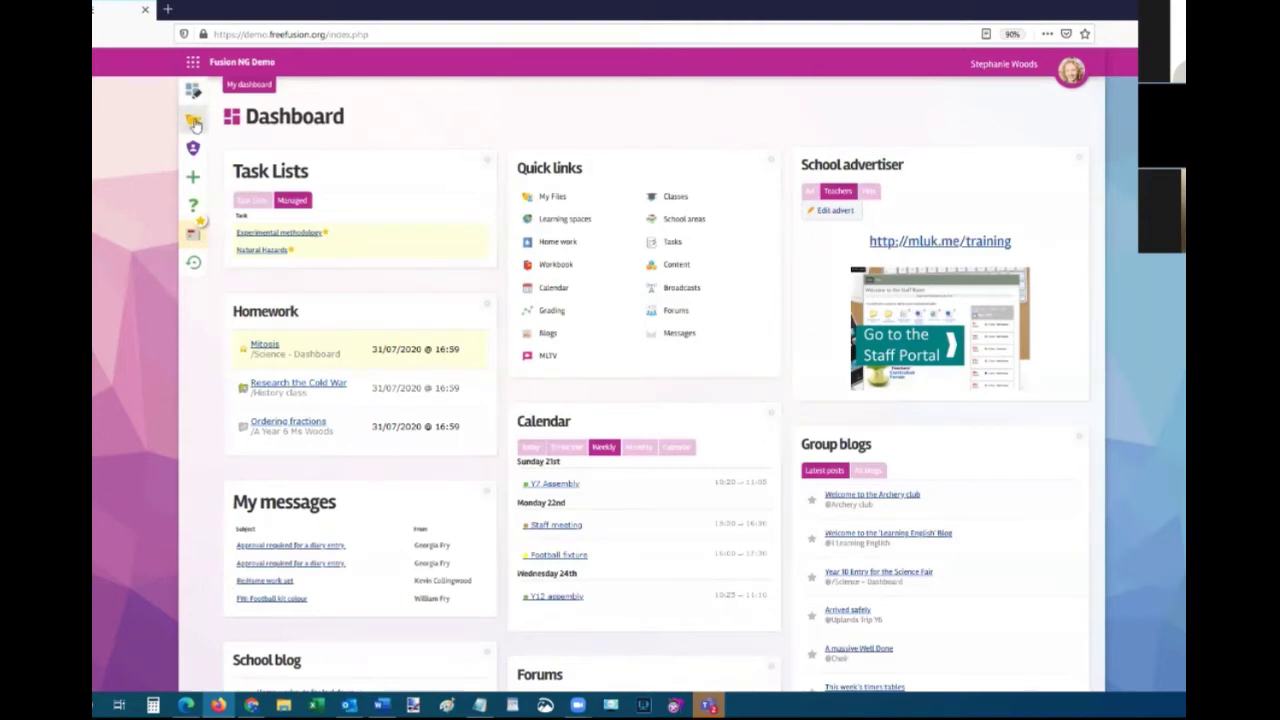
# Check the file and admin shortcuts, and open the Create new page to review the item types on offer.
pyautogui.click(194, 121)
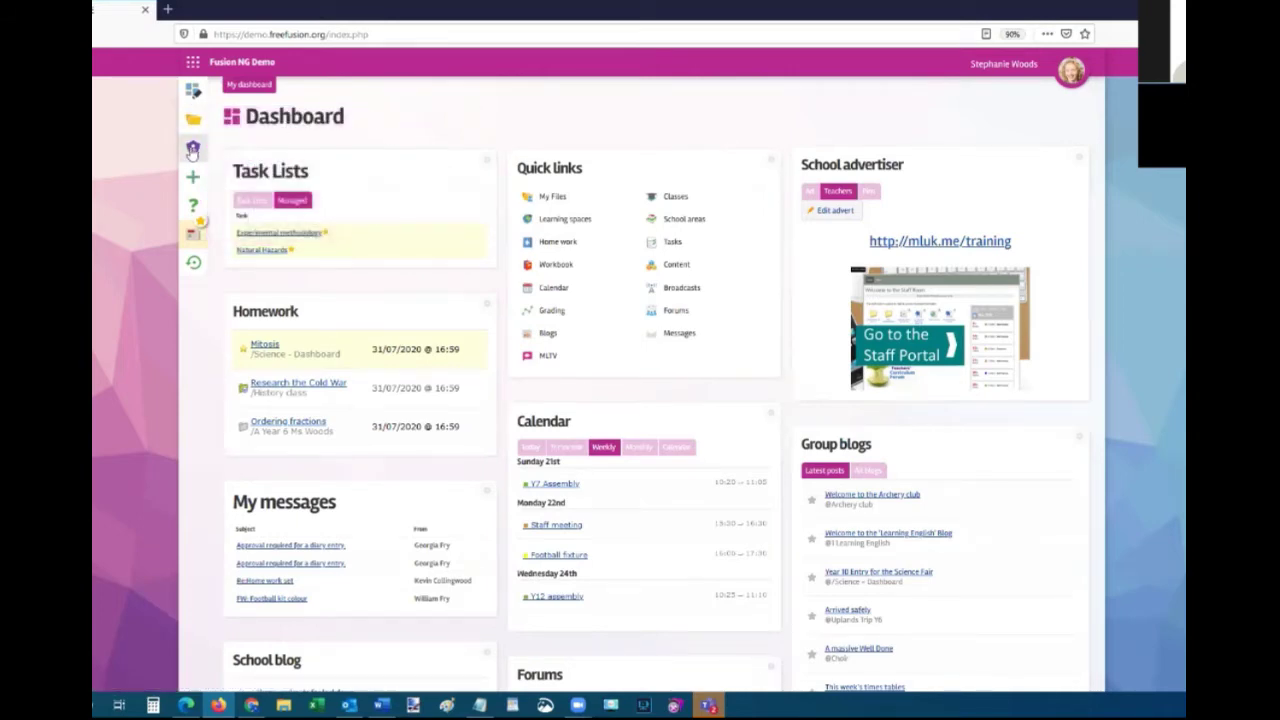
pyautogui.moveTo(192, 150)
pyautogui.click(193, 180)
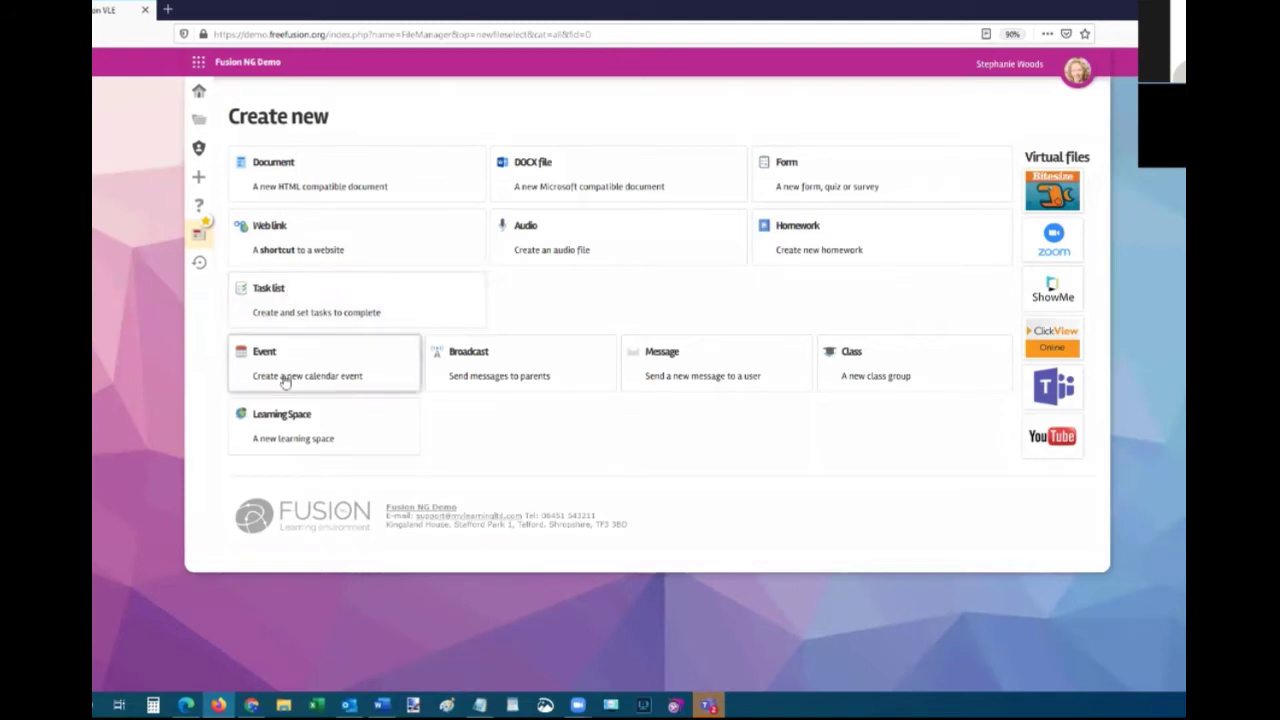
# Search the Knowledge hub for "quiz" and read through the "Set a self-marking quiz" article.
pyautogui.click(199, 207)
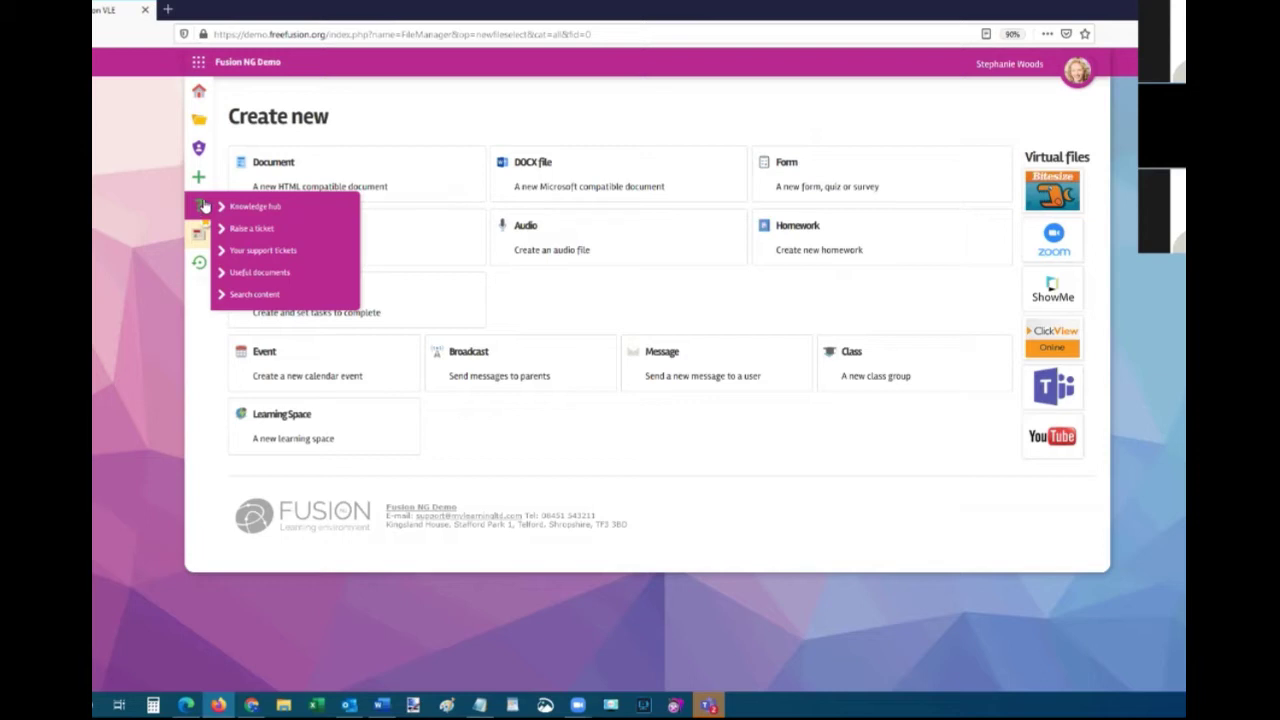
pyautogui.click(258, 207)
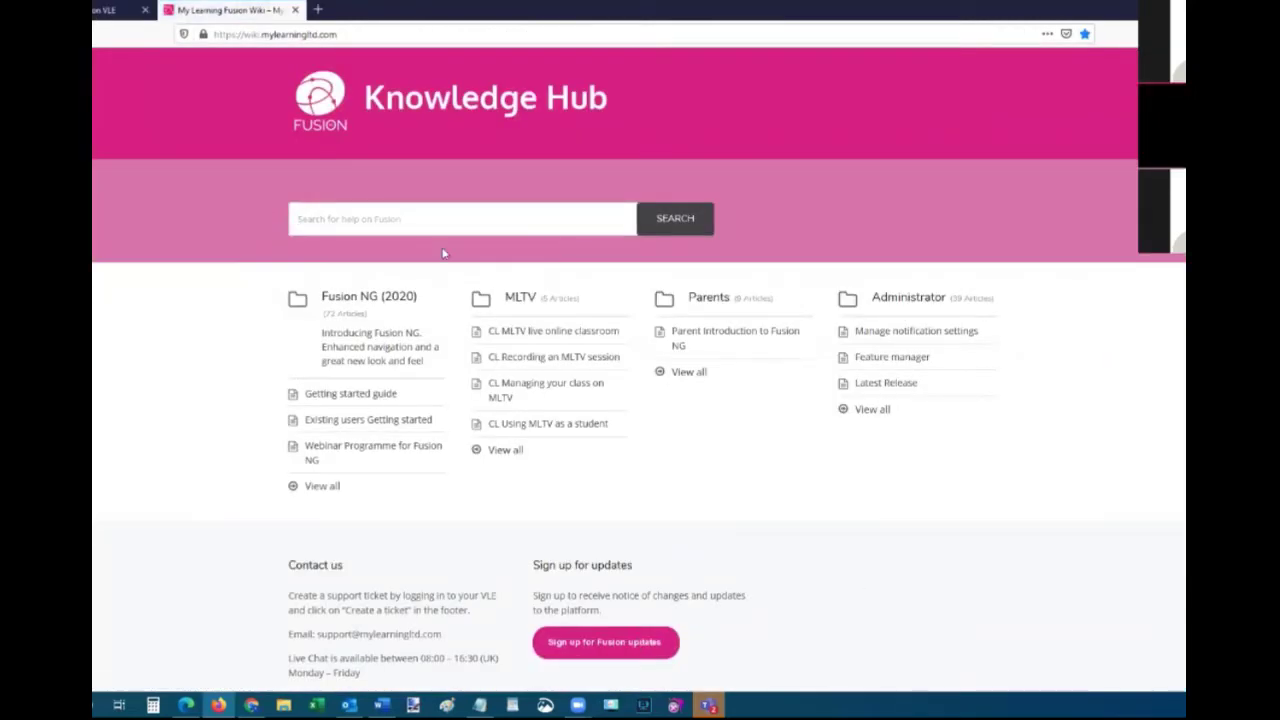
pyautogui.click(421, 219)
pyautogui.write('quiz')
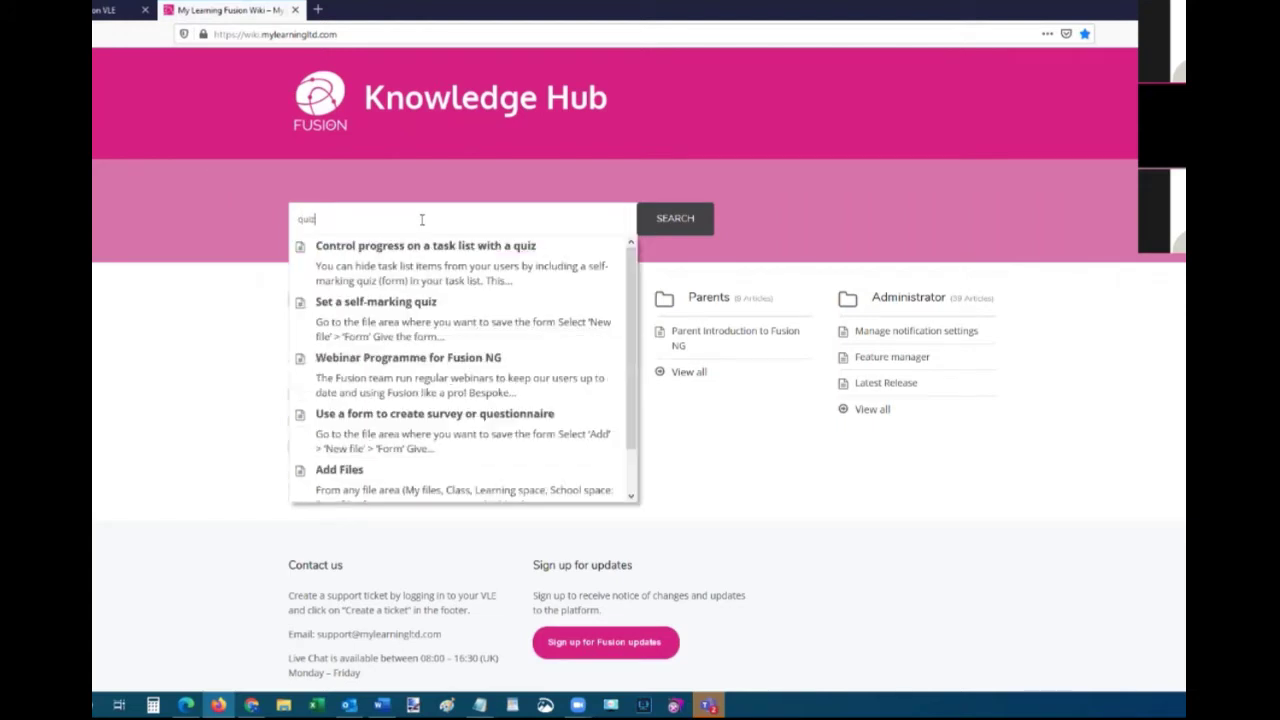
pyautogui.click(376, 309)
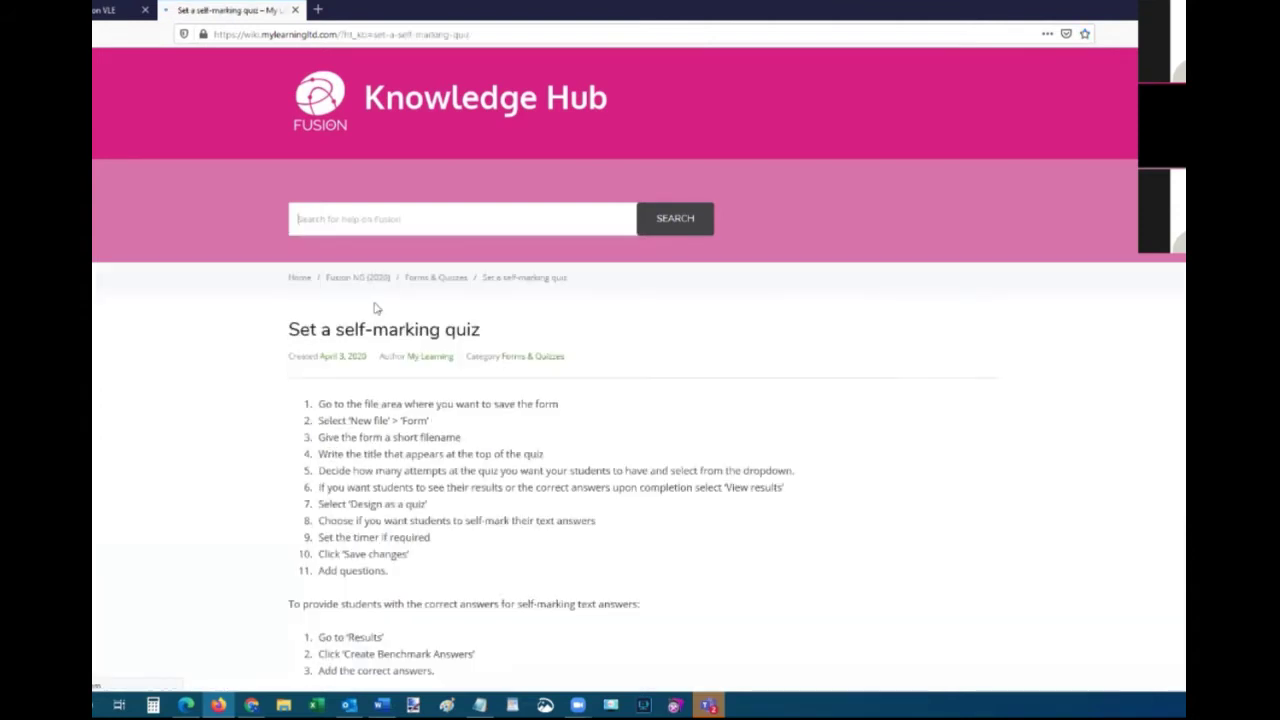
pyautogui.scroll(-2, 857, 413)
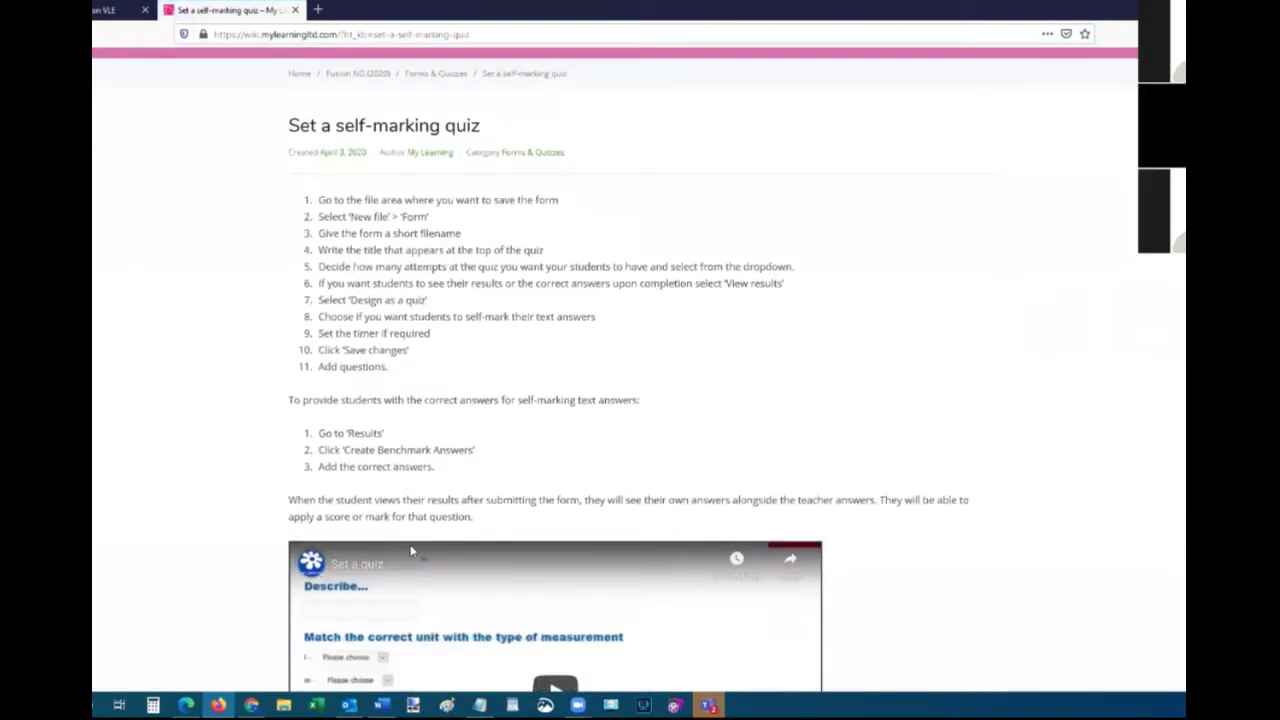
pyautogui.scroll(-3, 817, 346)
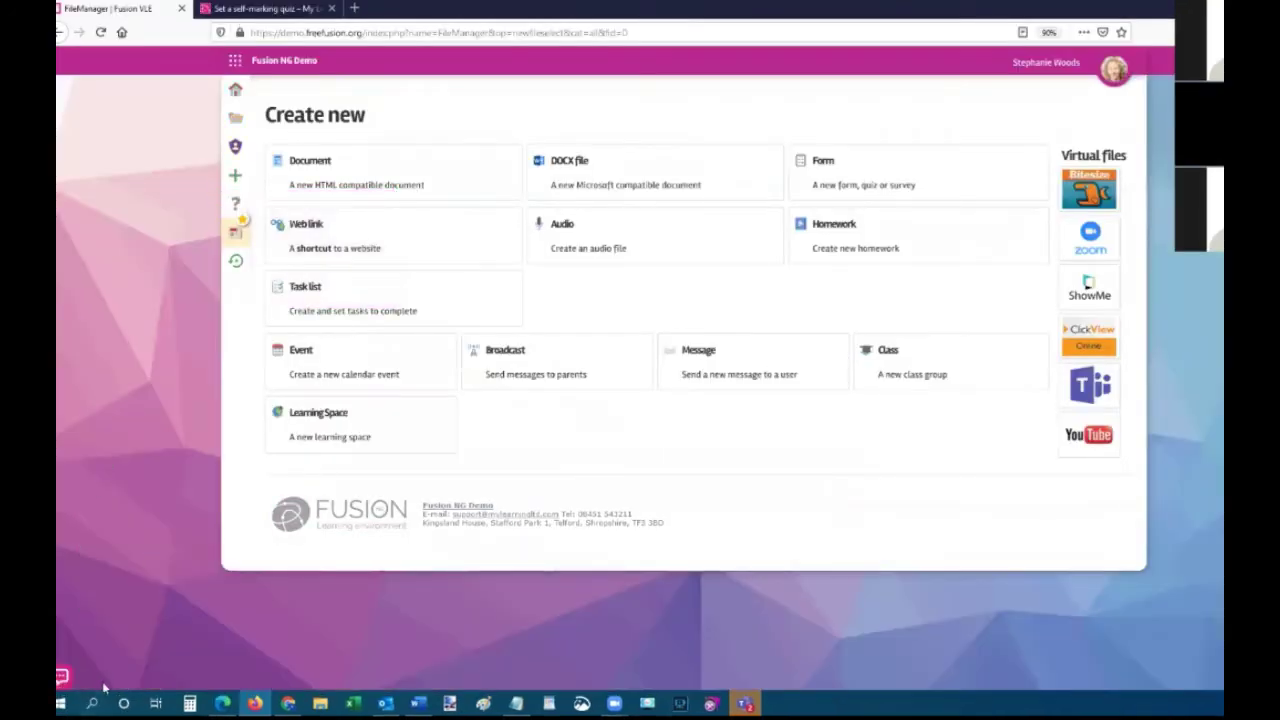
# Return to the Fusion site, search its content for "spider" and look through the matching personal and shared files.
pyautogui.moveTo(62, 680)
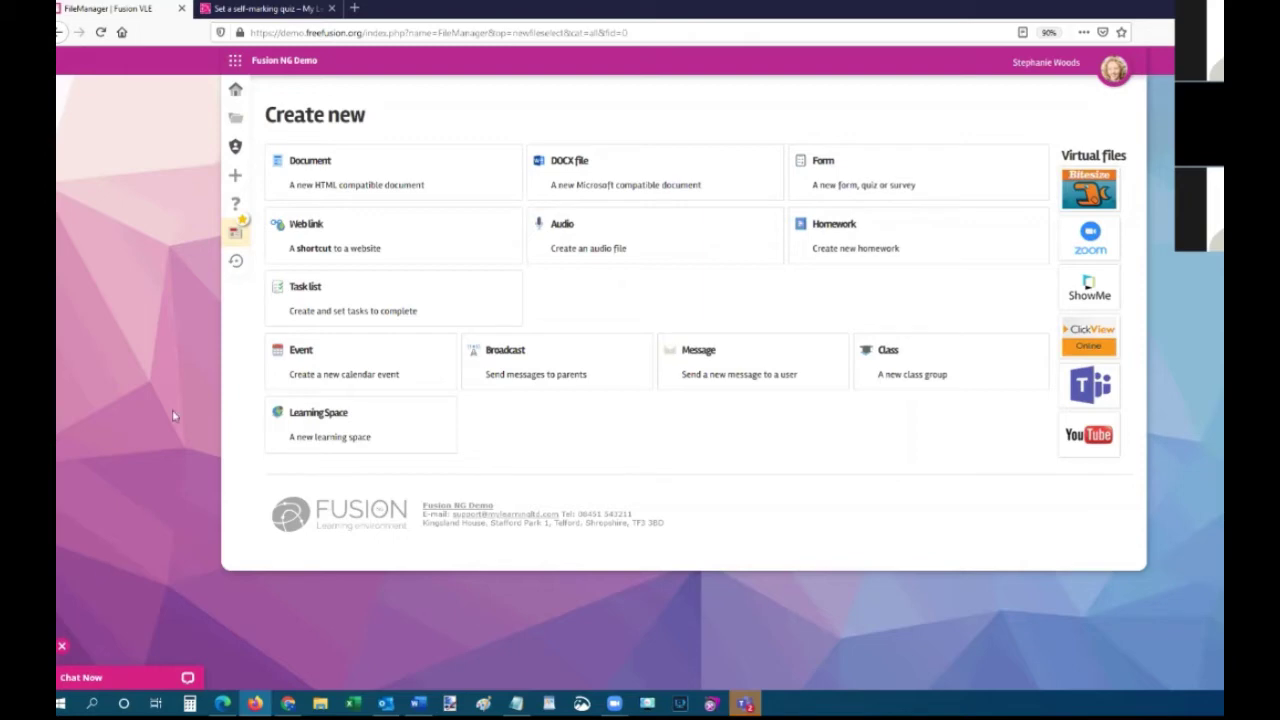
pyautogui.click(238, 207)
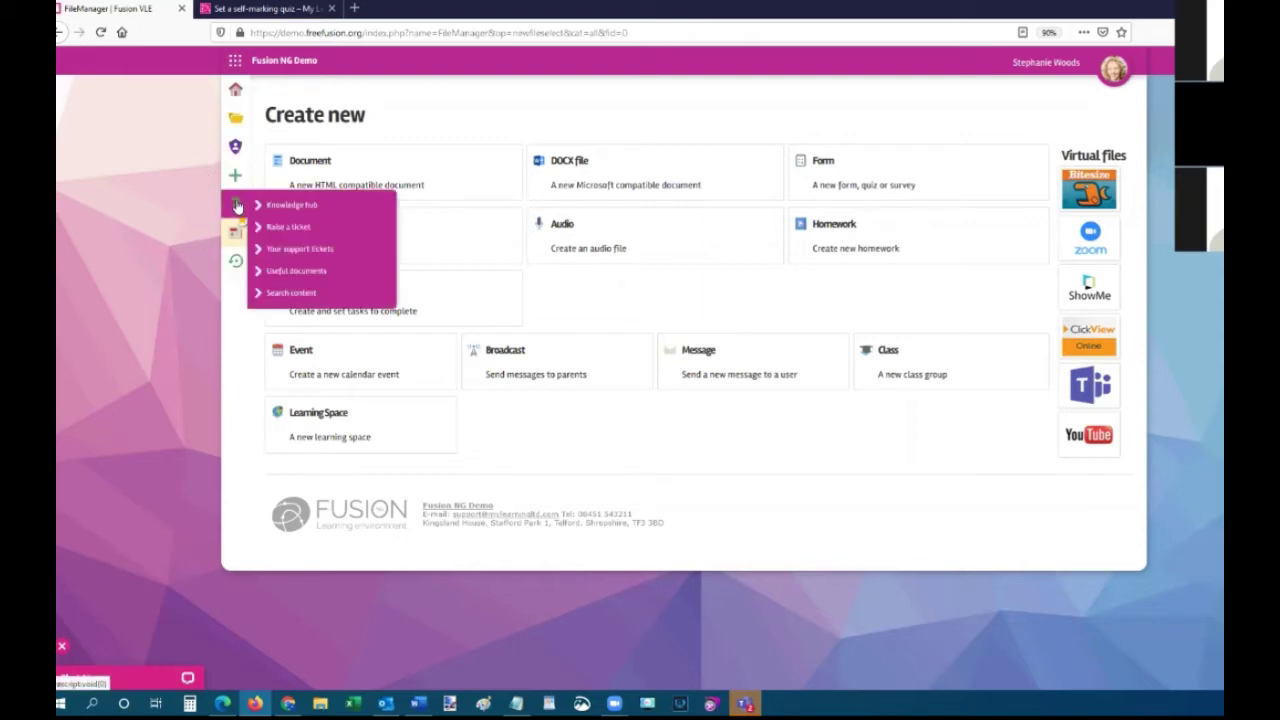
pyautogui.click(288, 294)
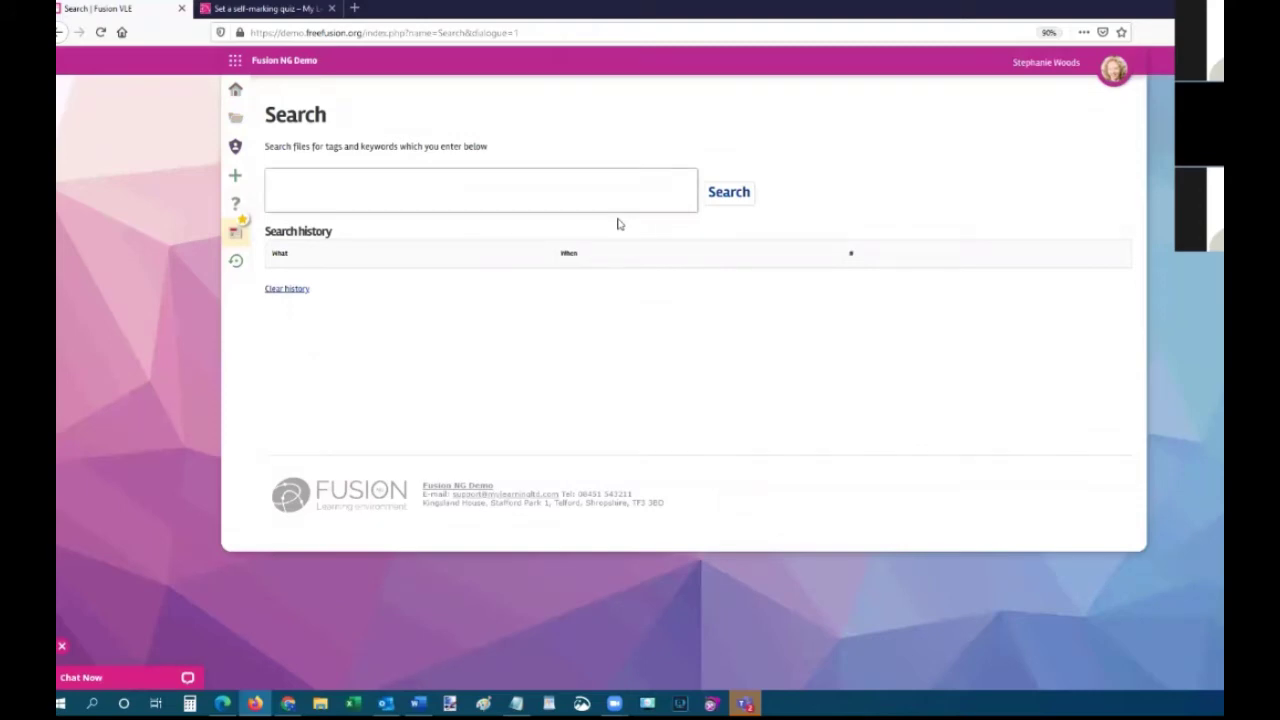
pyautogui.write('spider')
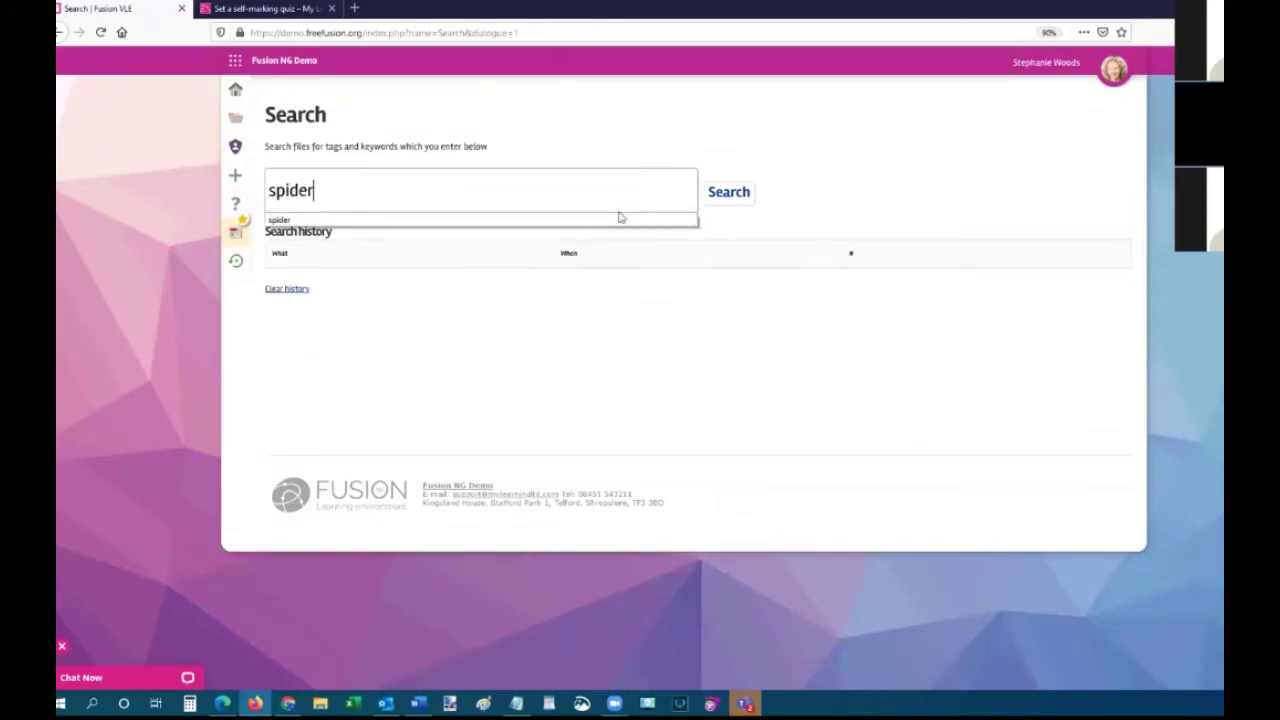
pyautogui.click(729, 191)
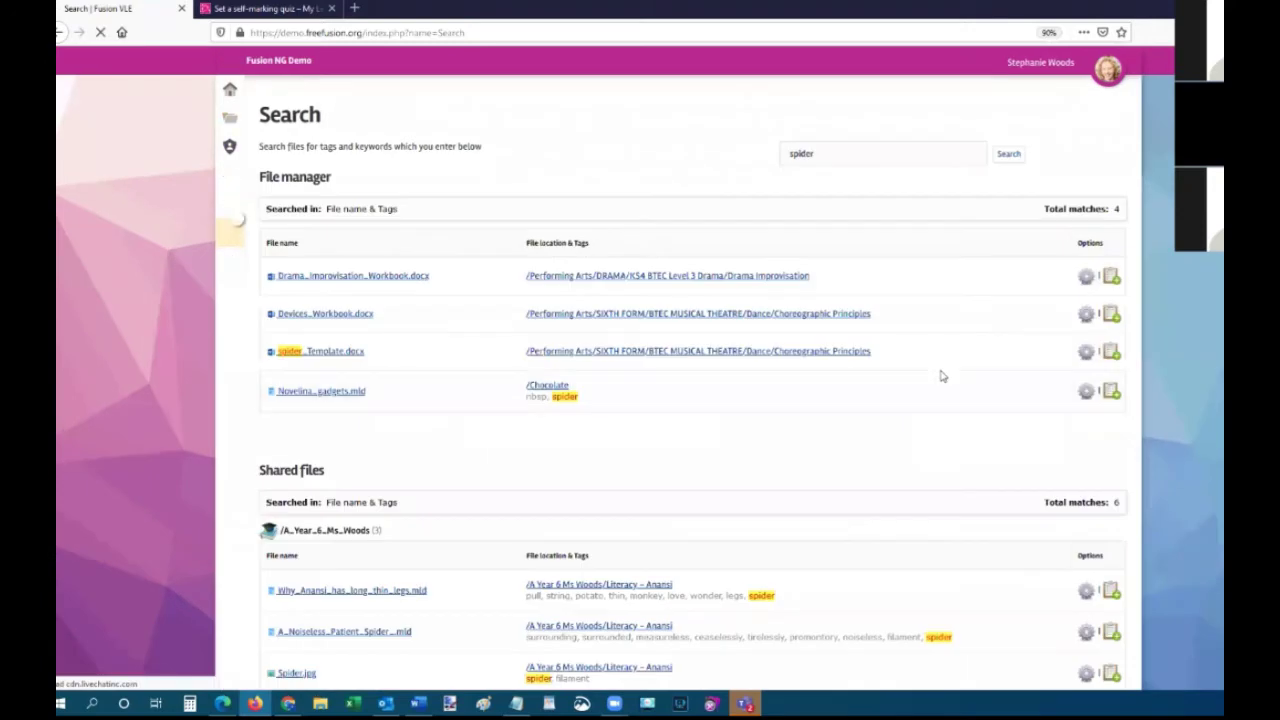
pyautogui.scroll(-1, 606, 423)
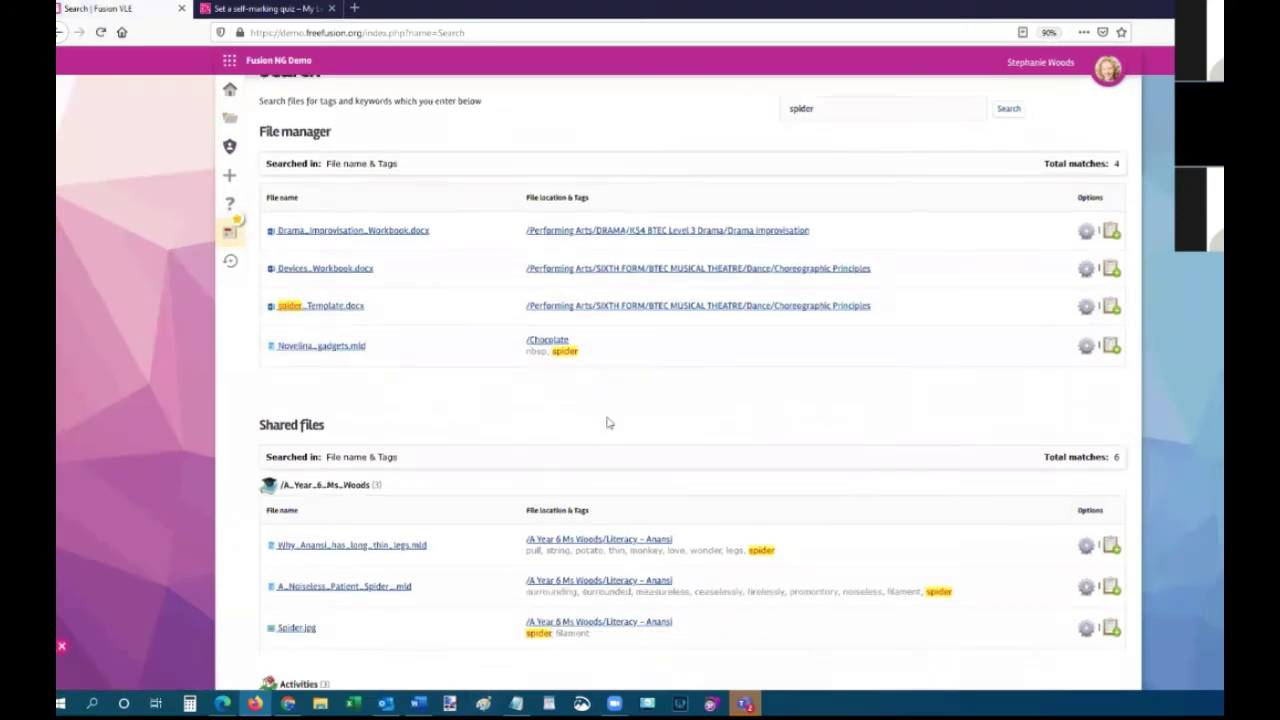
pyautogui.scroll(-3, 606, 423)
pyautogui.scroll(-3, 530, 566)
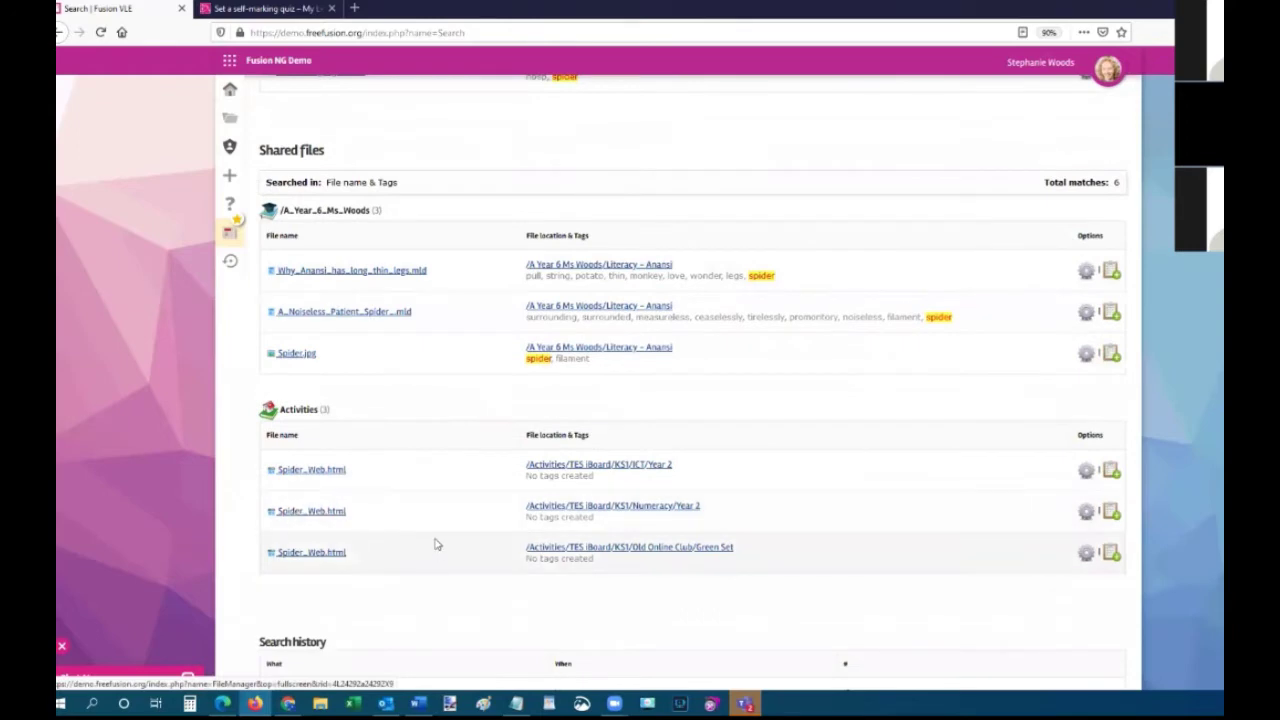
pyautogui.scroll(-1, 434, 543)
pyautogui.scroll(8, 436, 543)
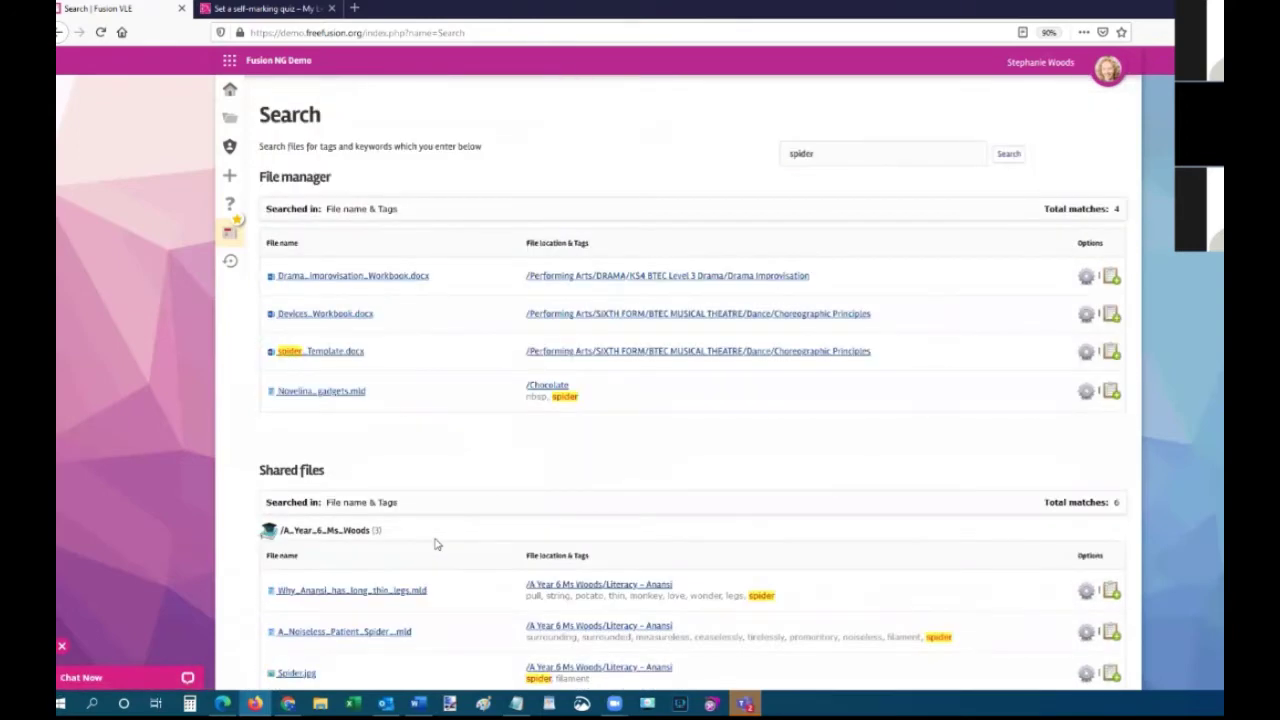
# Go back to the dashboard, open My Files and look through the stored folders and files.
pyautogui.click(229, 92)
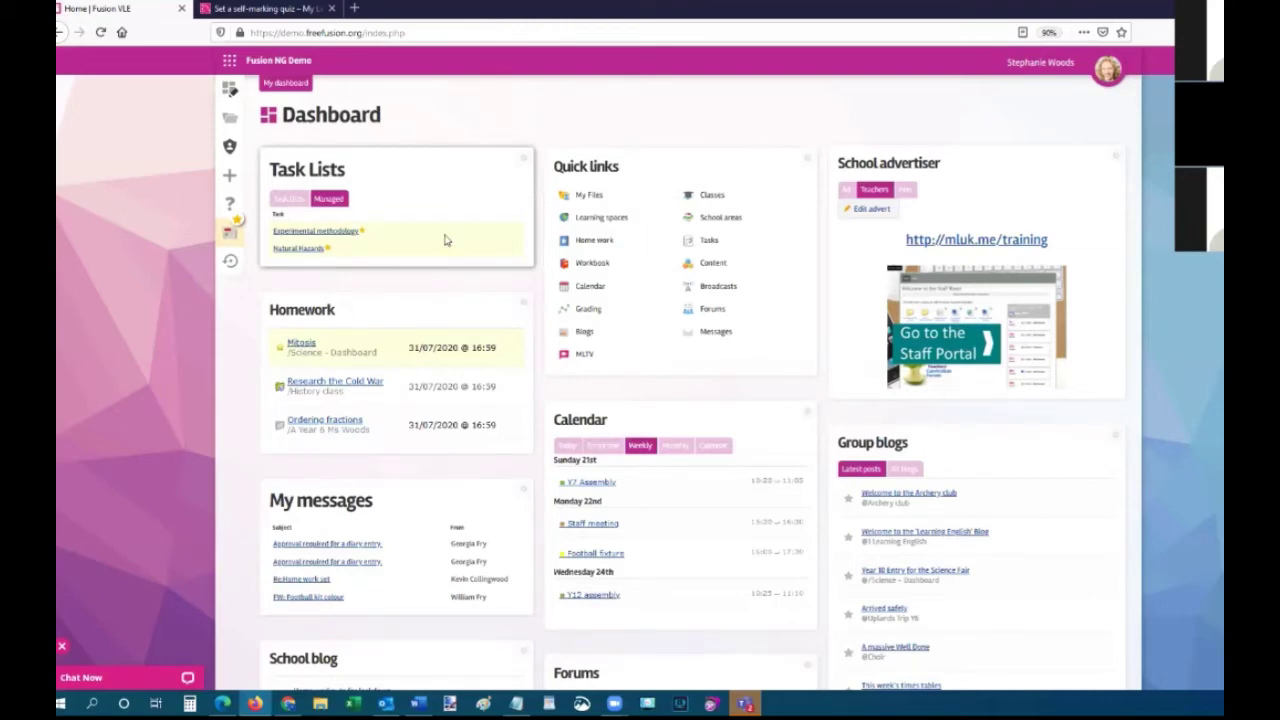
pyautogui.click(590, 199)
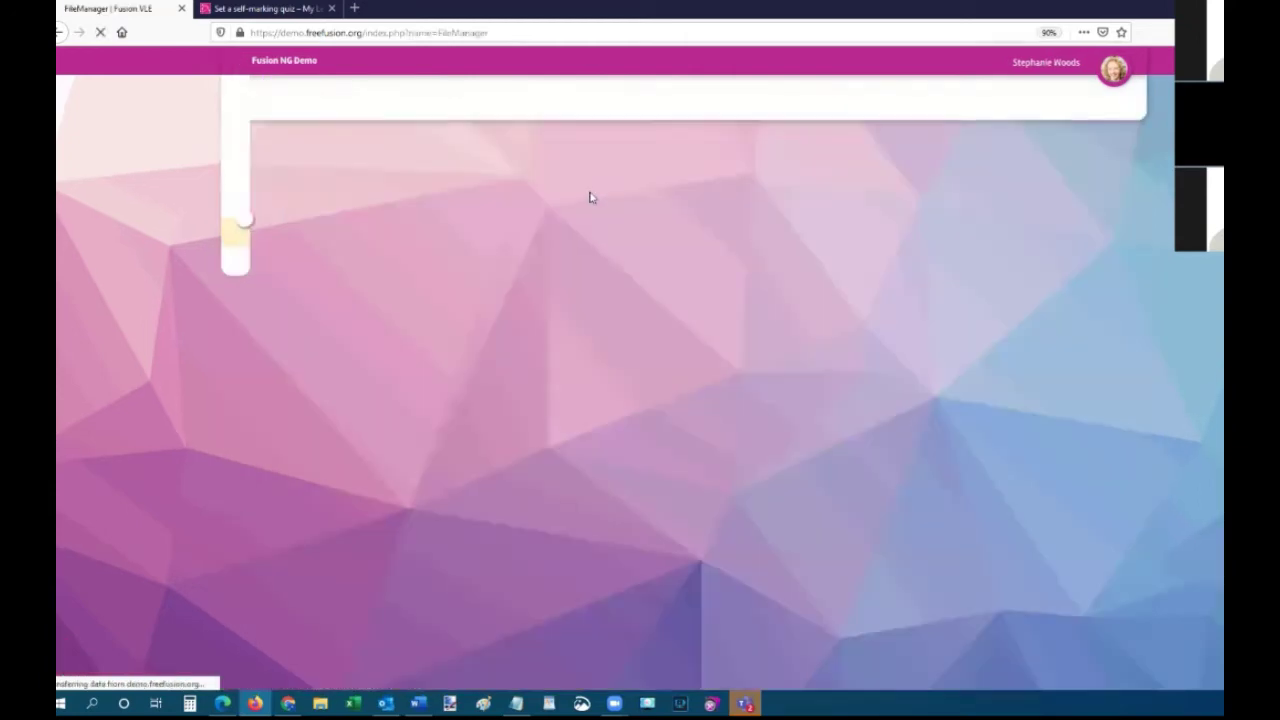
pyautogui.scroll(-3, 660, 510)
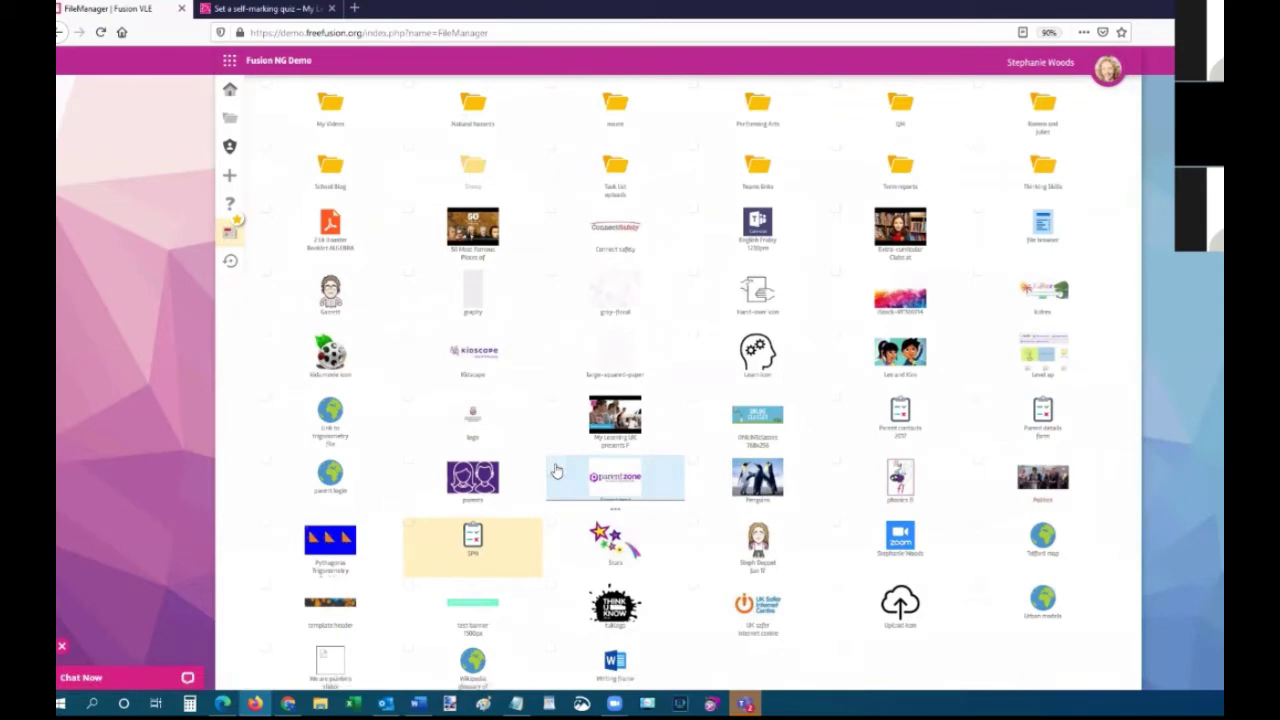
pyautogui.scroll(3, 557, 471)
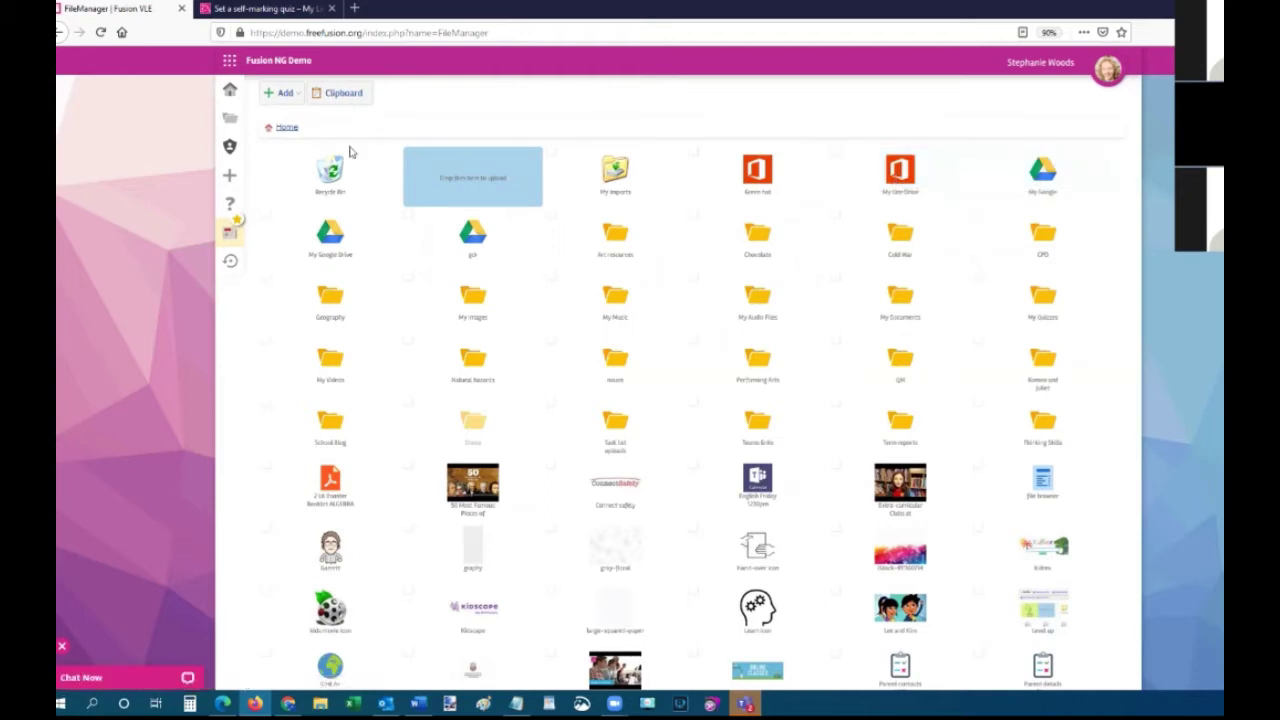
pyautogui.scroll(-3, 388, 196)
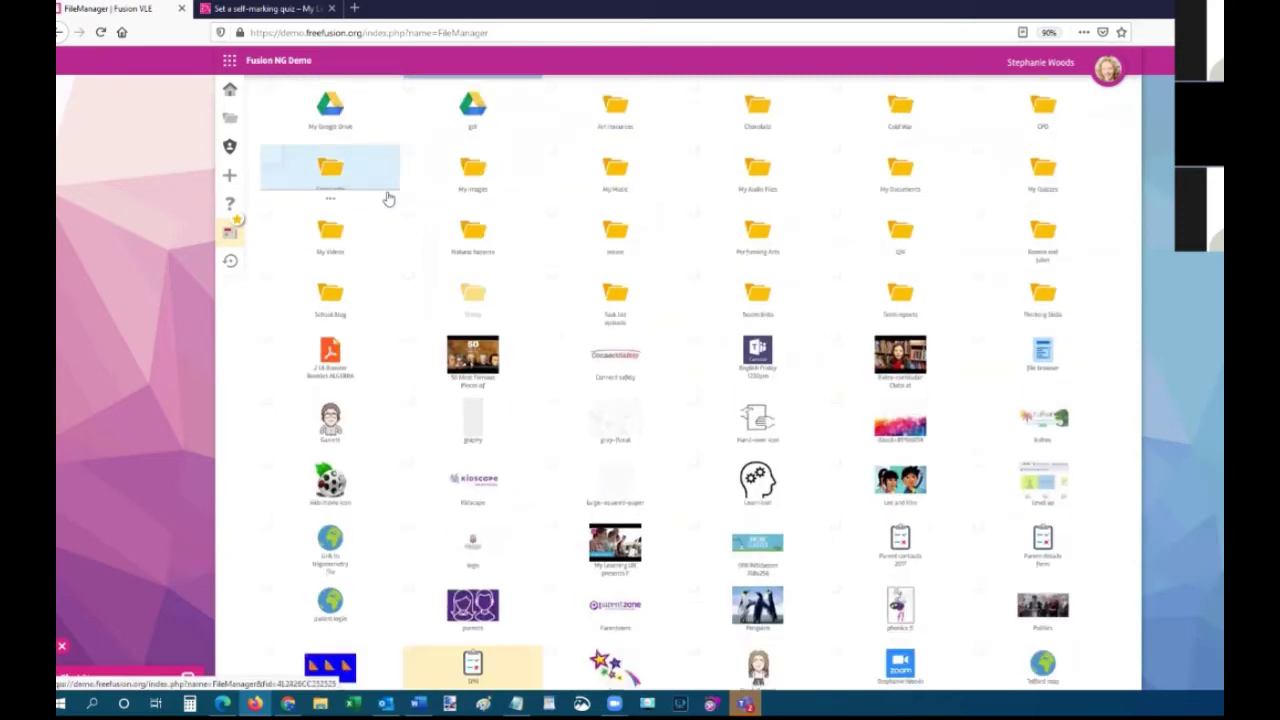
pyautogui.scroll(-3, 388, 199)
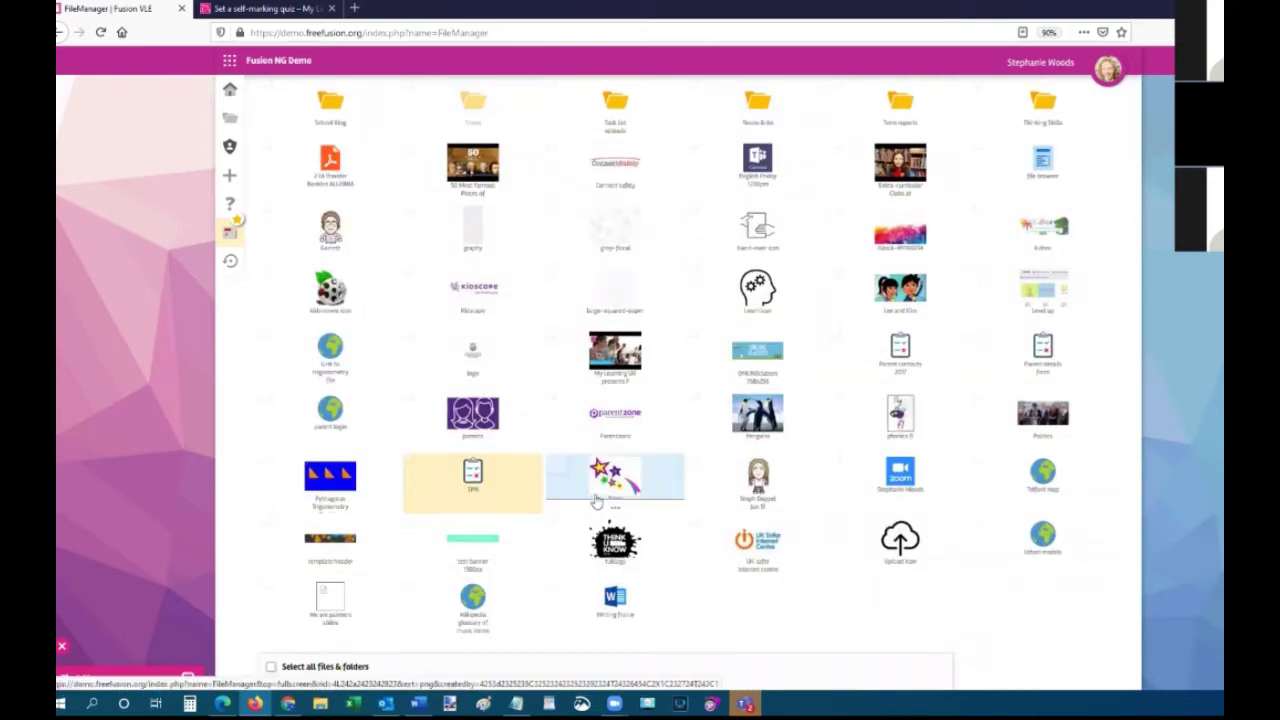
# Examine the file options for parents.jpg, and close them without making a change.
pyautogui.click(474, 450)
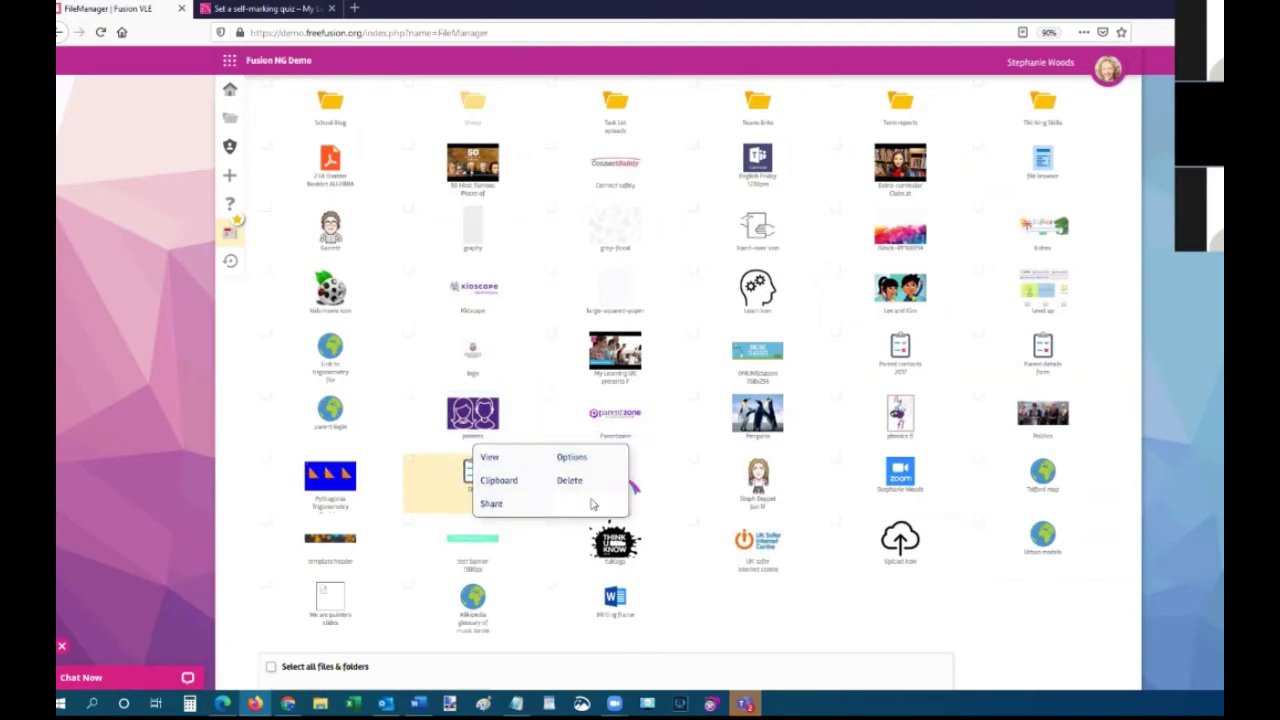
pyautogui.click(573, 457)
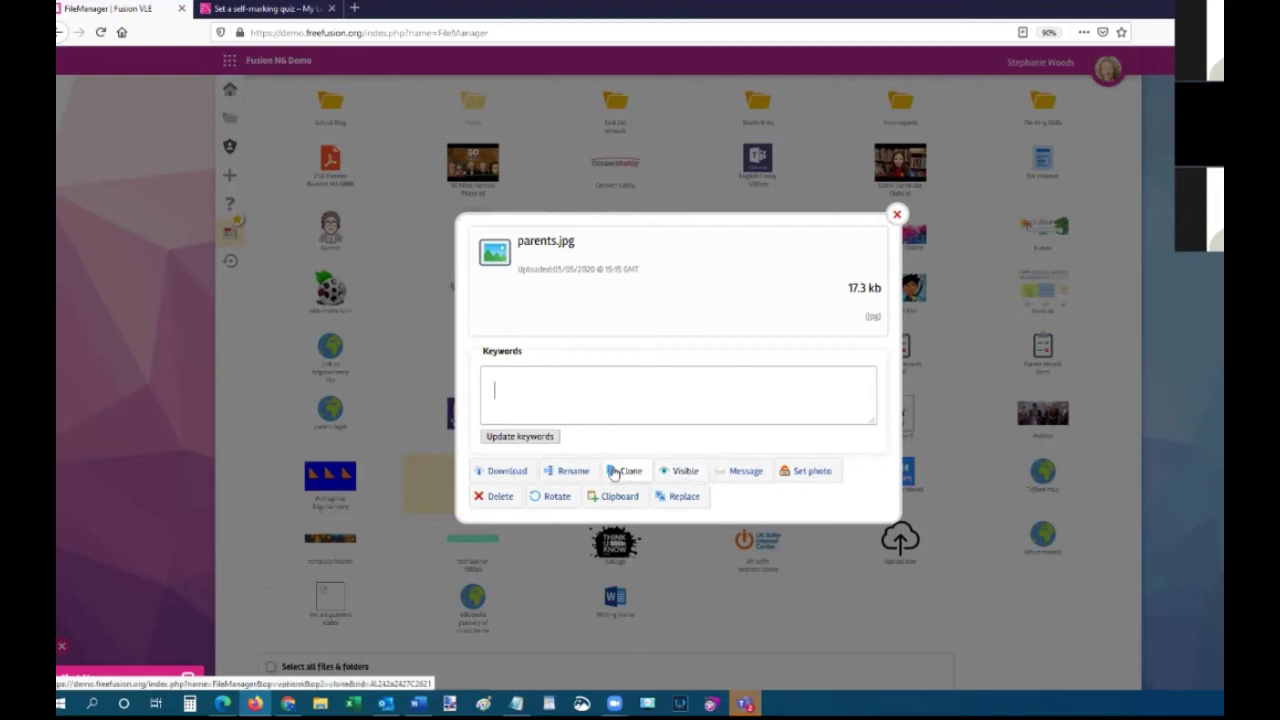
pyautogui.click(897, 215)
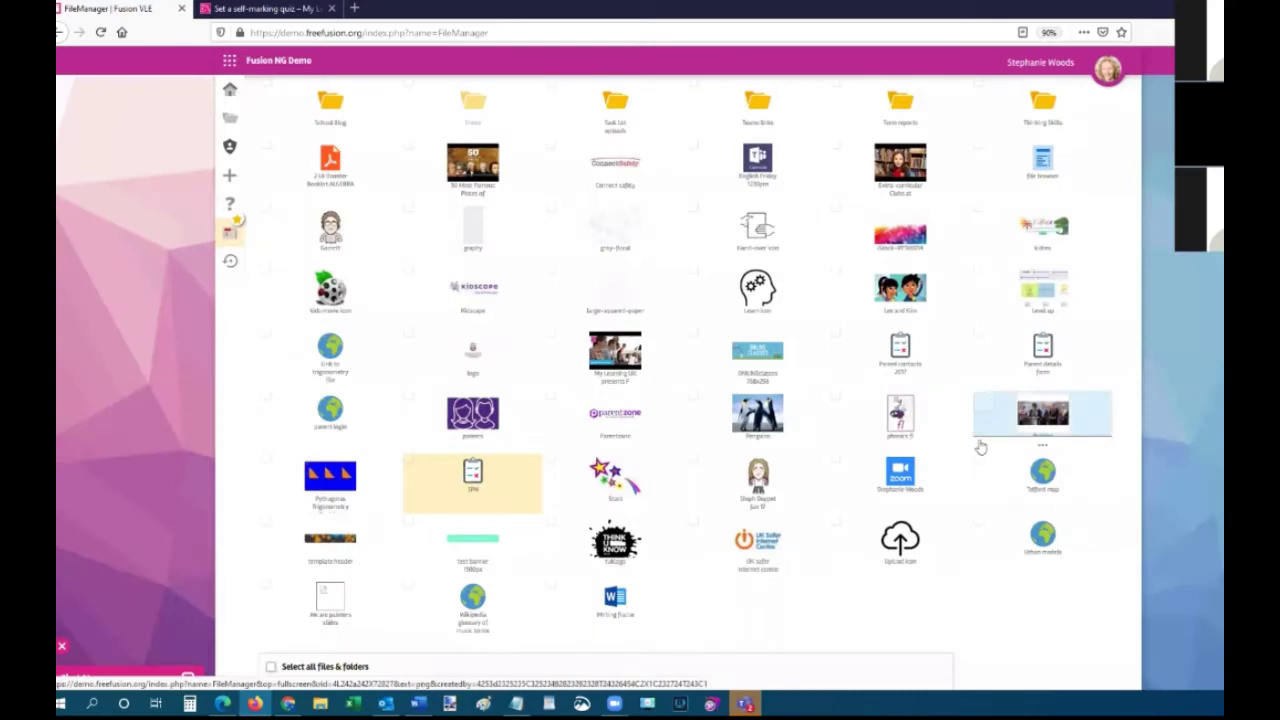
# Add the Learn icon image from My Files to the clipboard.
pyautogui.scroll(5, 980, 447)
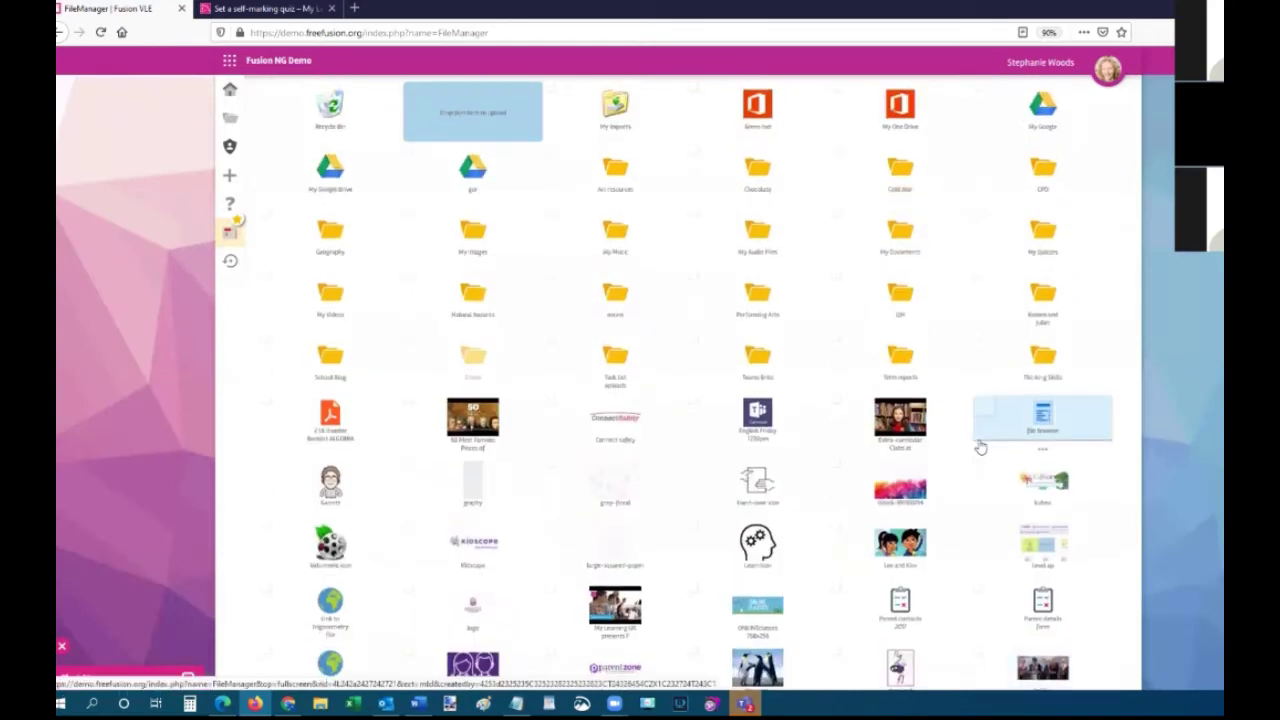
pyautogui.scroll(-4, 980, 447)
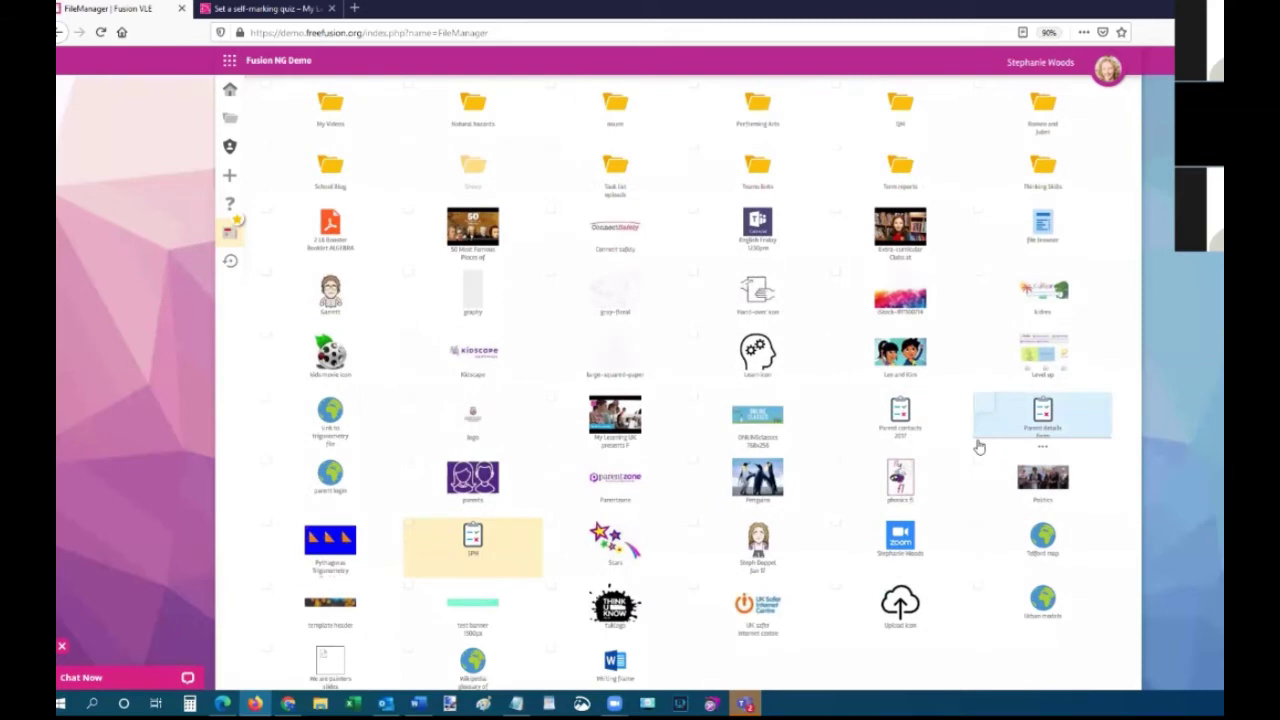
pyautogui.click(757, 386)
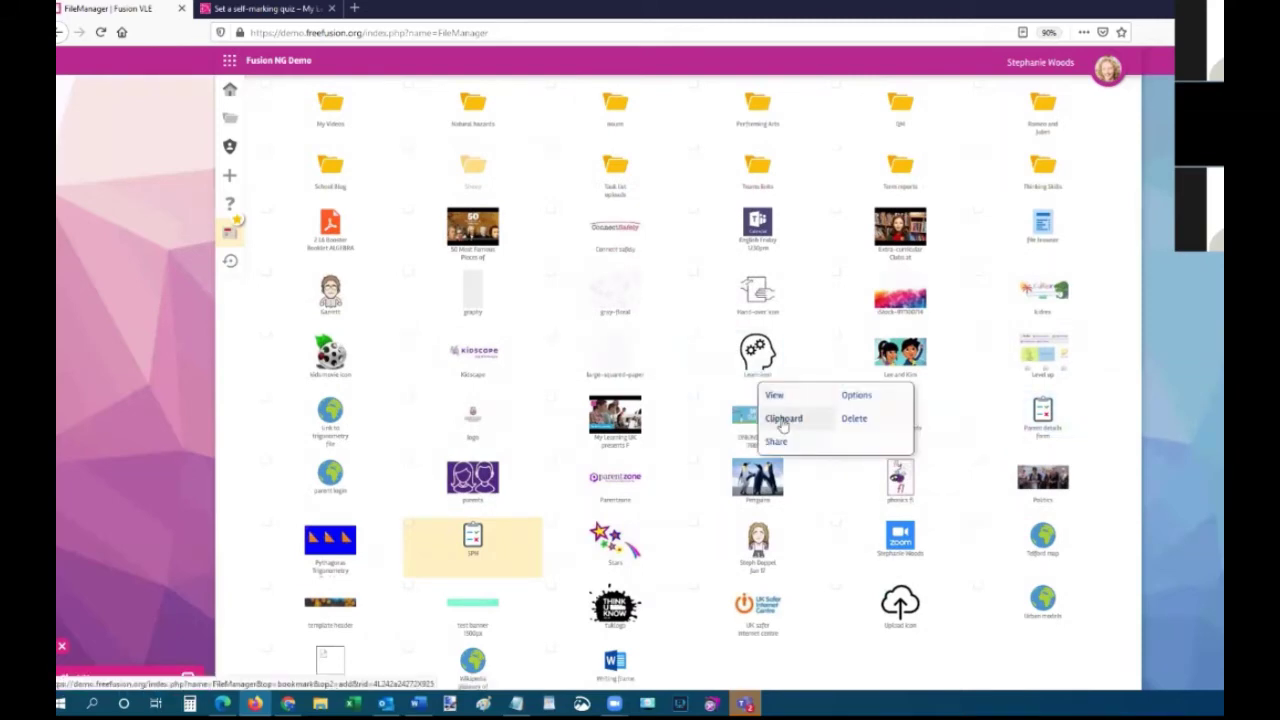
pyautogui.click(783, 420)
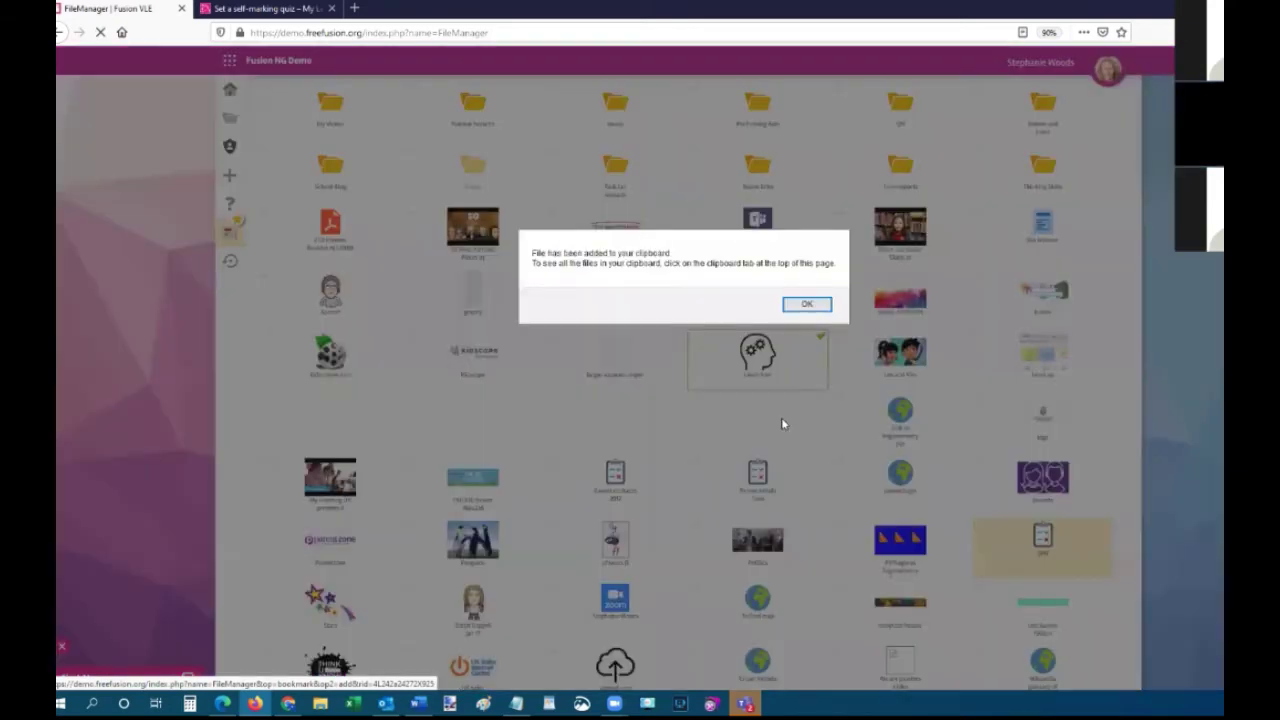
pyautogui.click(807, 304)
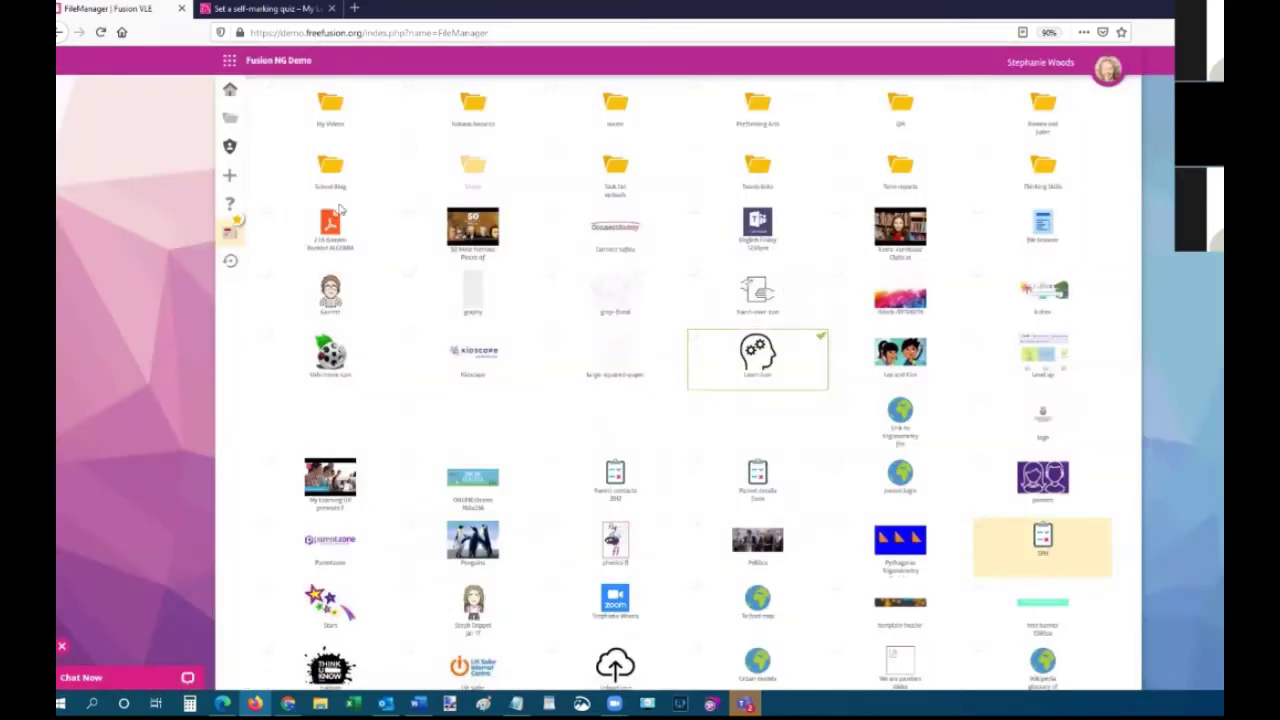
# Open the GCSE Chemistry CH3 class and import the Learn icon image into it from the clipboard.
pyautogui.click(229, 123)
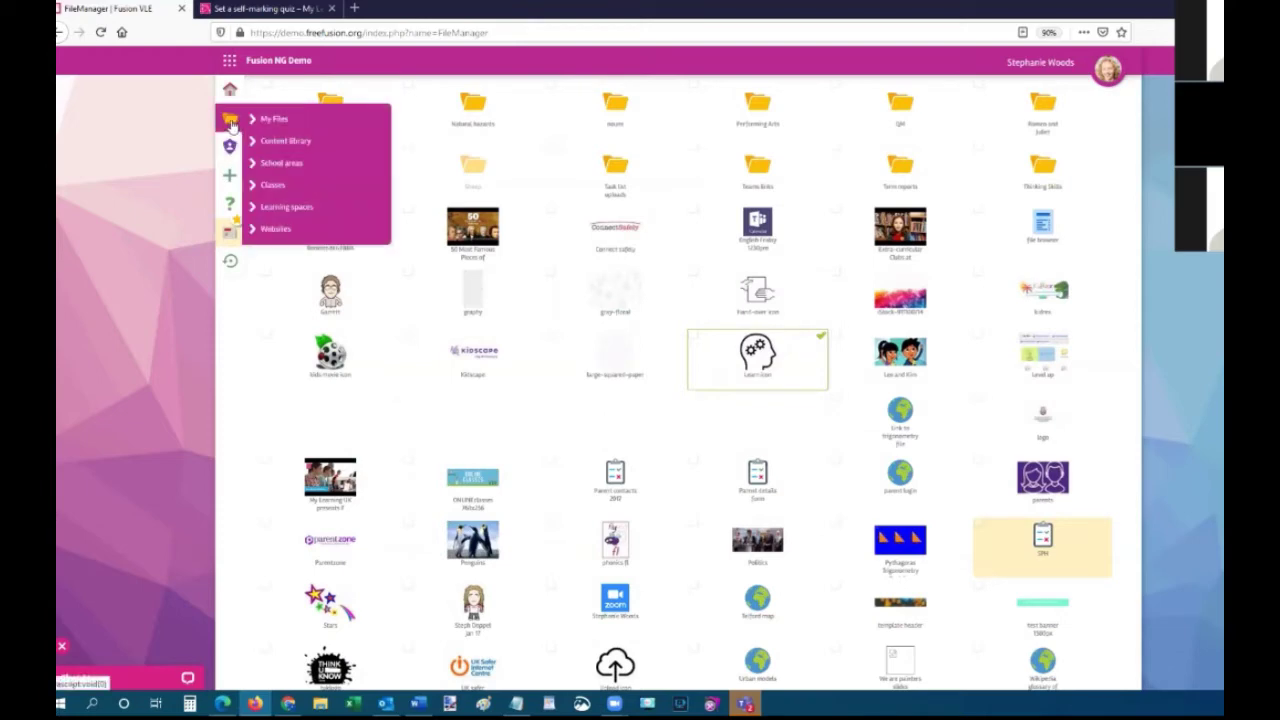
pyautogui.click(274, 188)
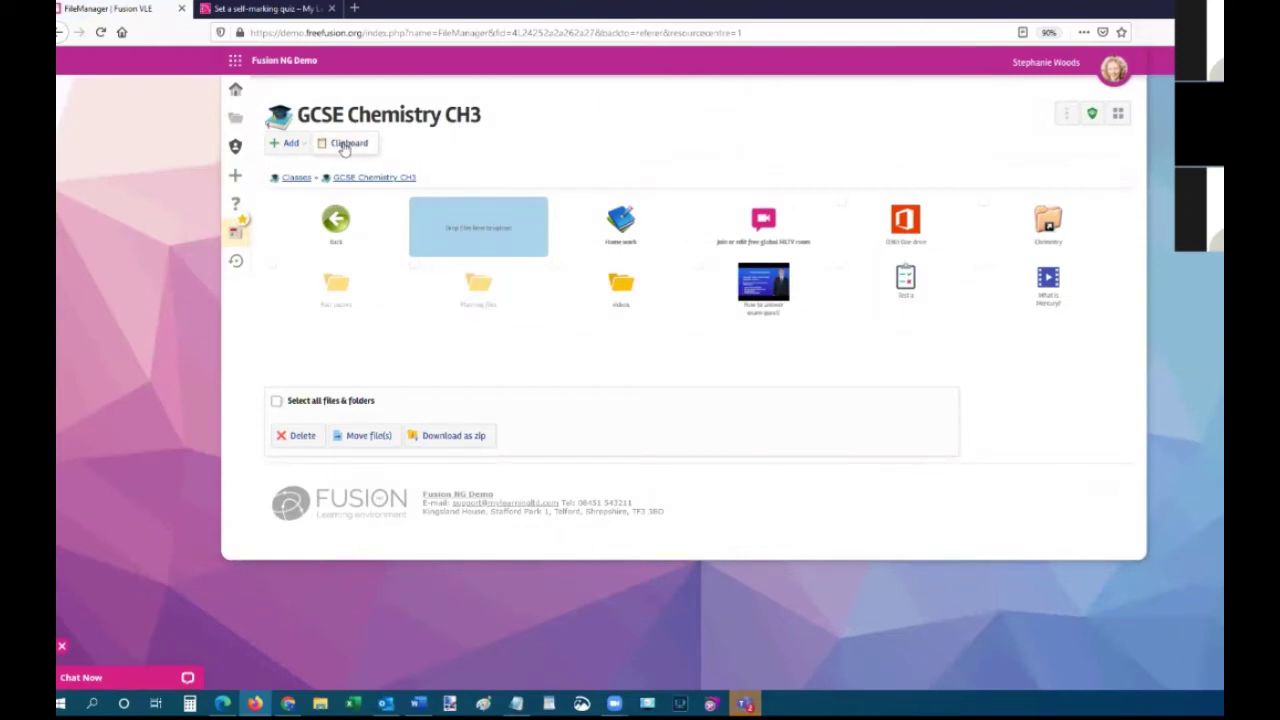
pyautogui.click(342, 142)
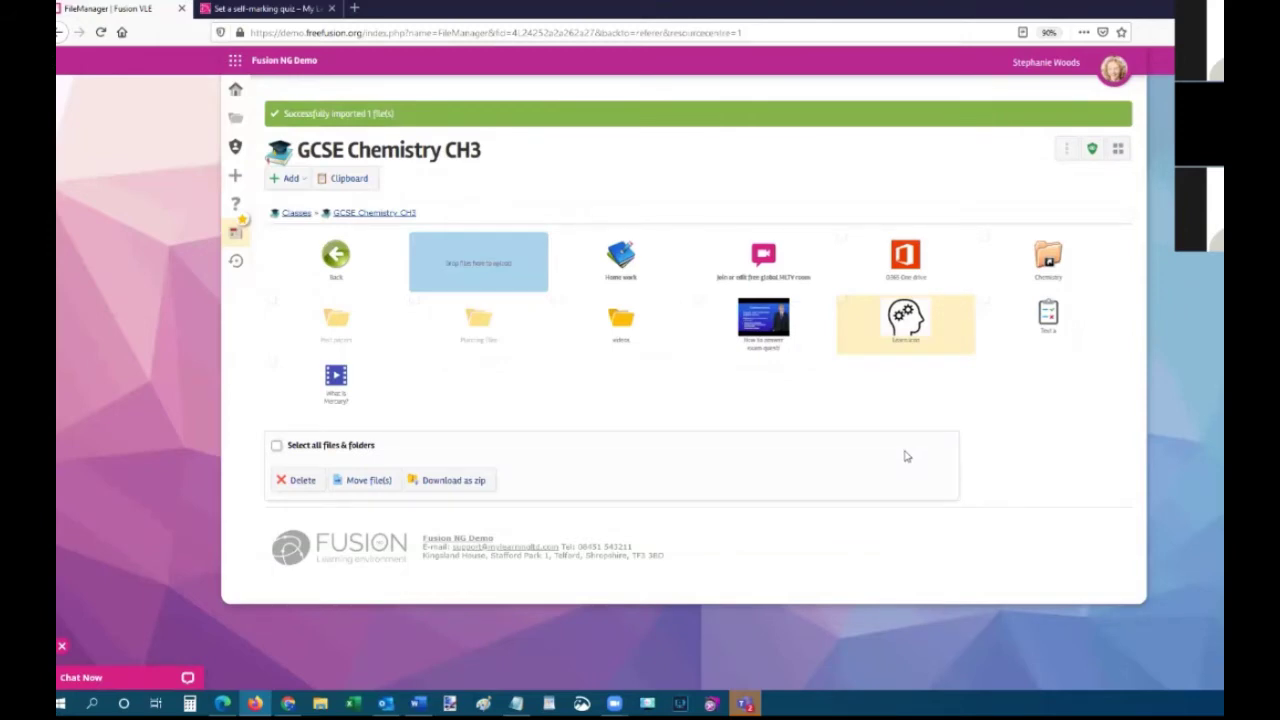
# Return to My Files and open the Learn icon image in full view.
pyautogui.click(238, 121)
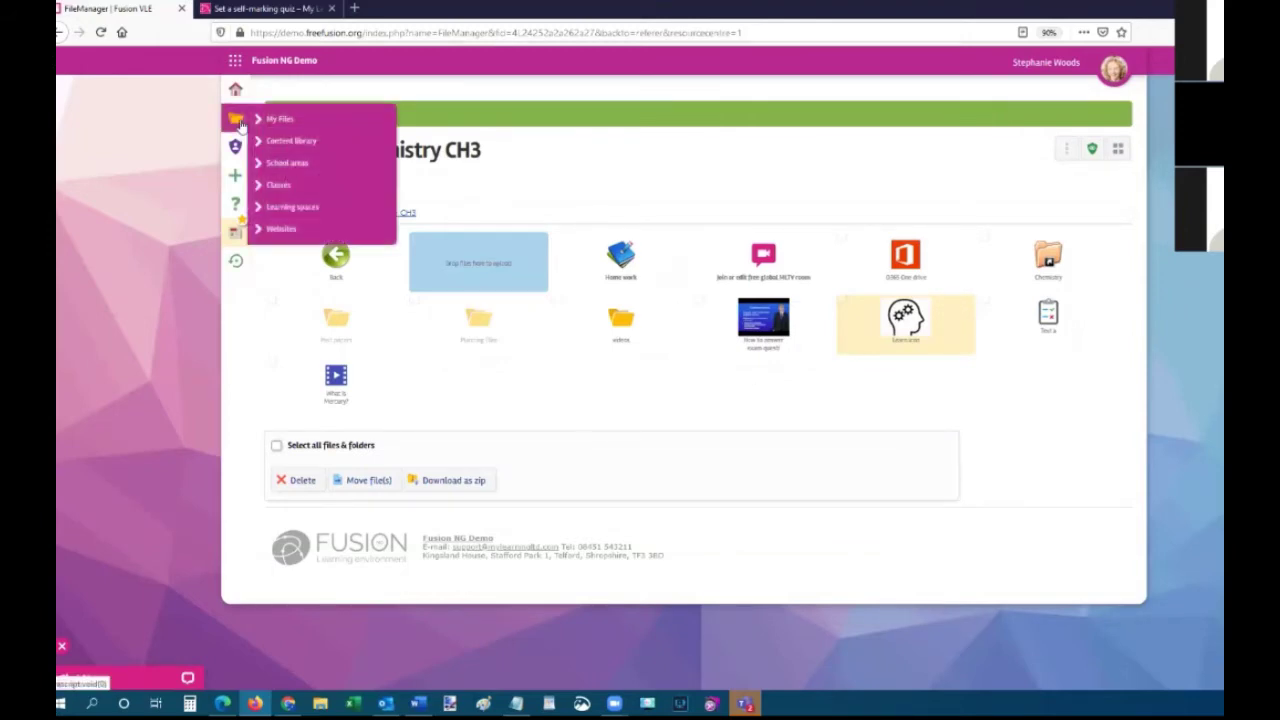
pyautogui.click(270, 121)
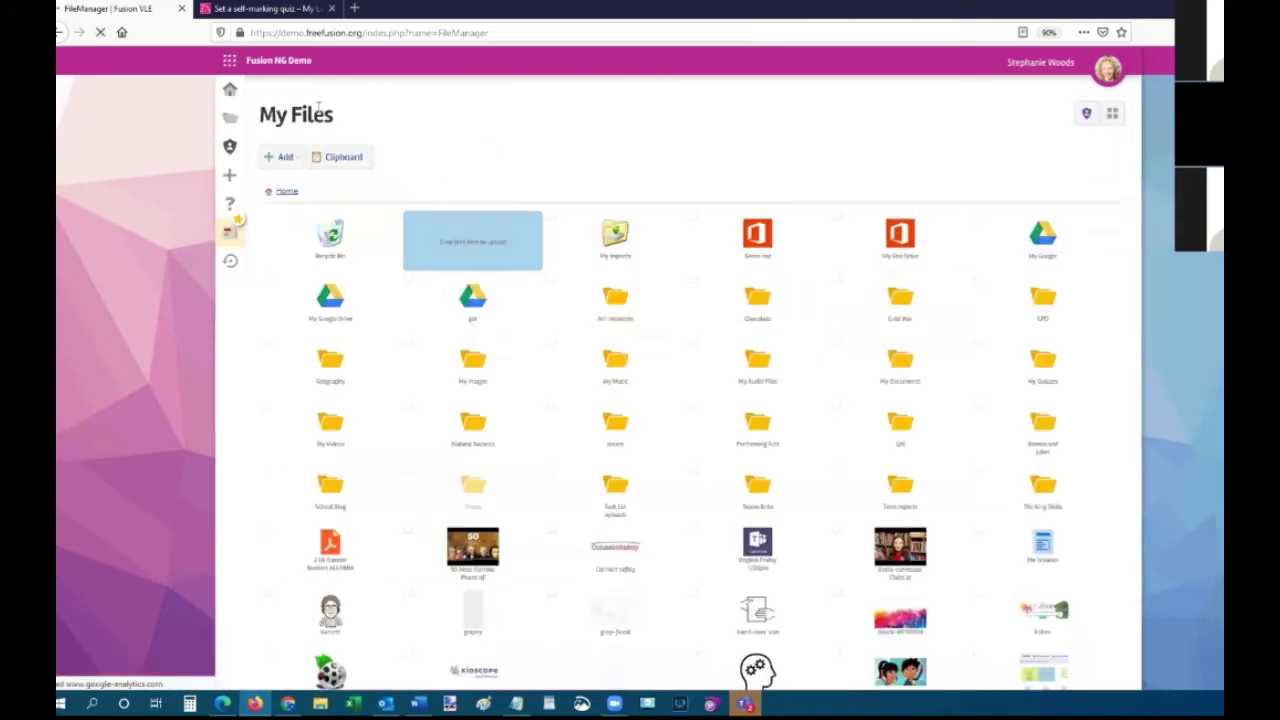
pyautogui.scroll(-3, 786, 291)
pyautogui.scroll(-3, 786, 291)
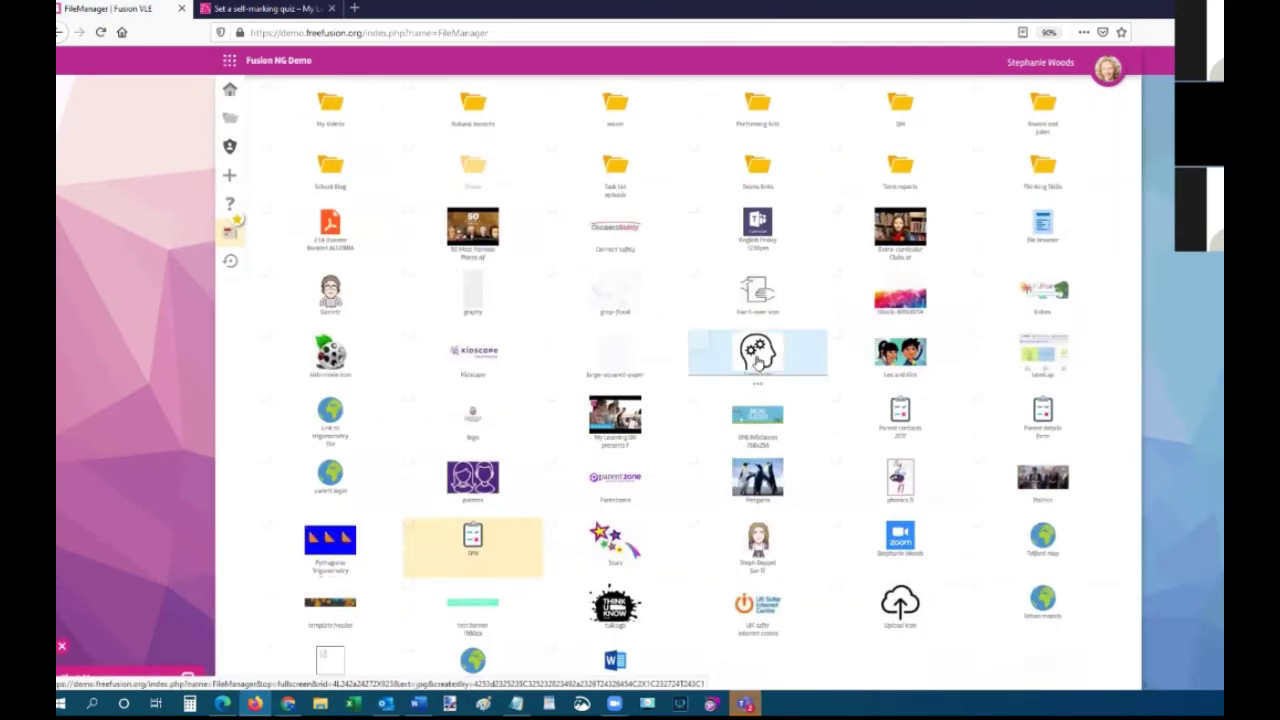
pyautogui.click(757, 362)
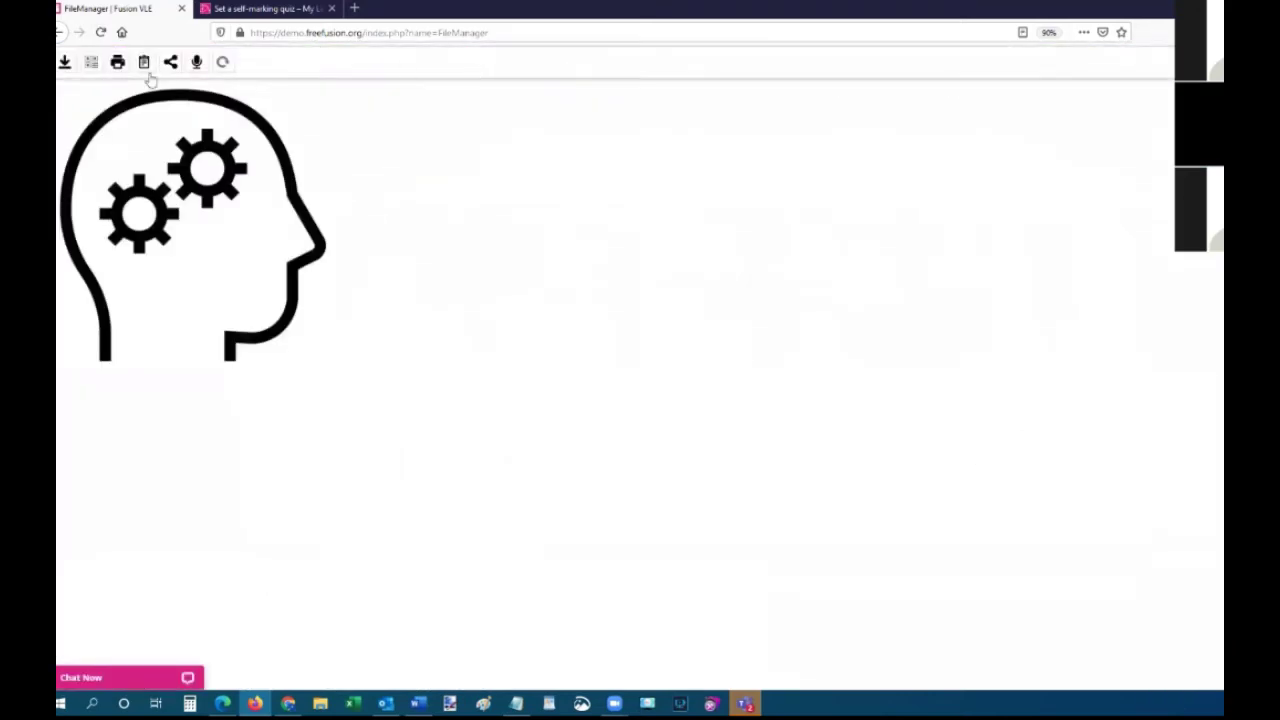
# Show the image's QR codes and sharing links, highlight the private and public link addresses, and close the link details.
pyautogui.click(90, 66)
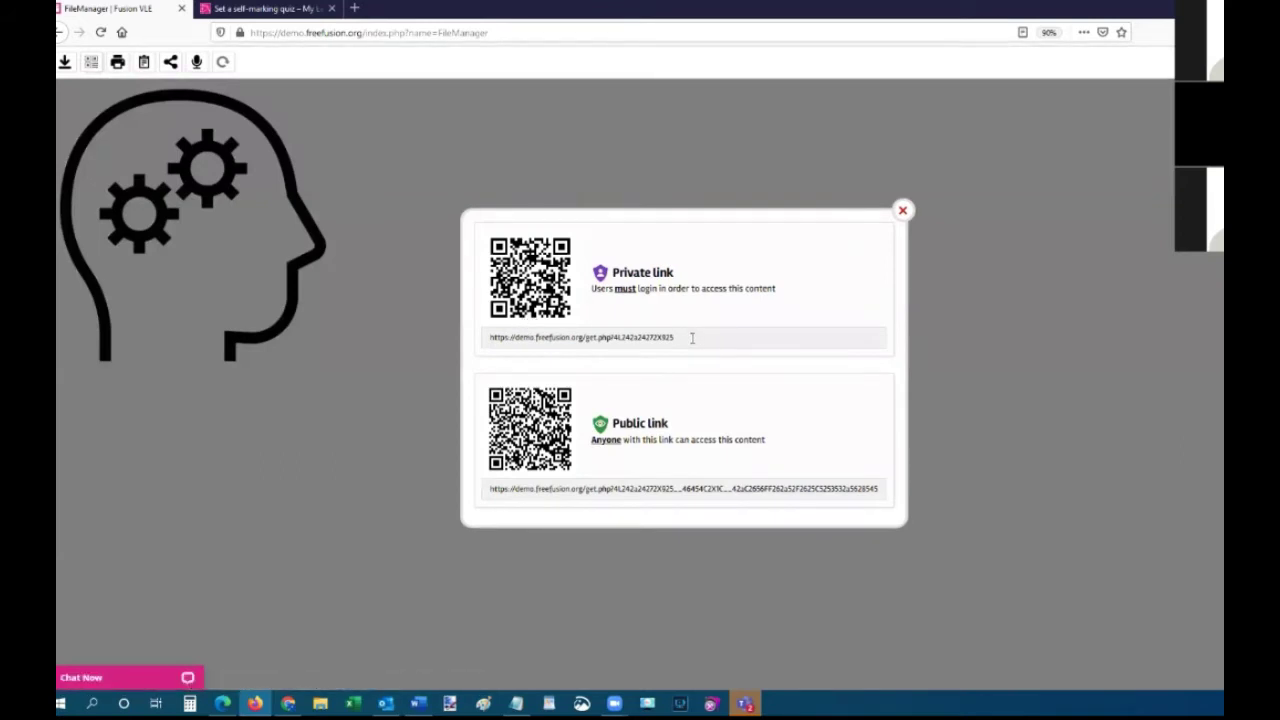
pyautogui.moveTo(684, 338); pyautogui.dragTo(490, 336)
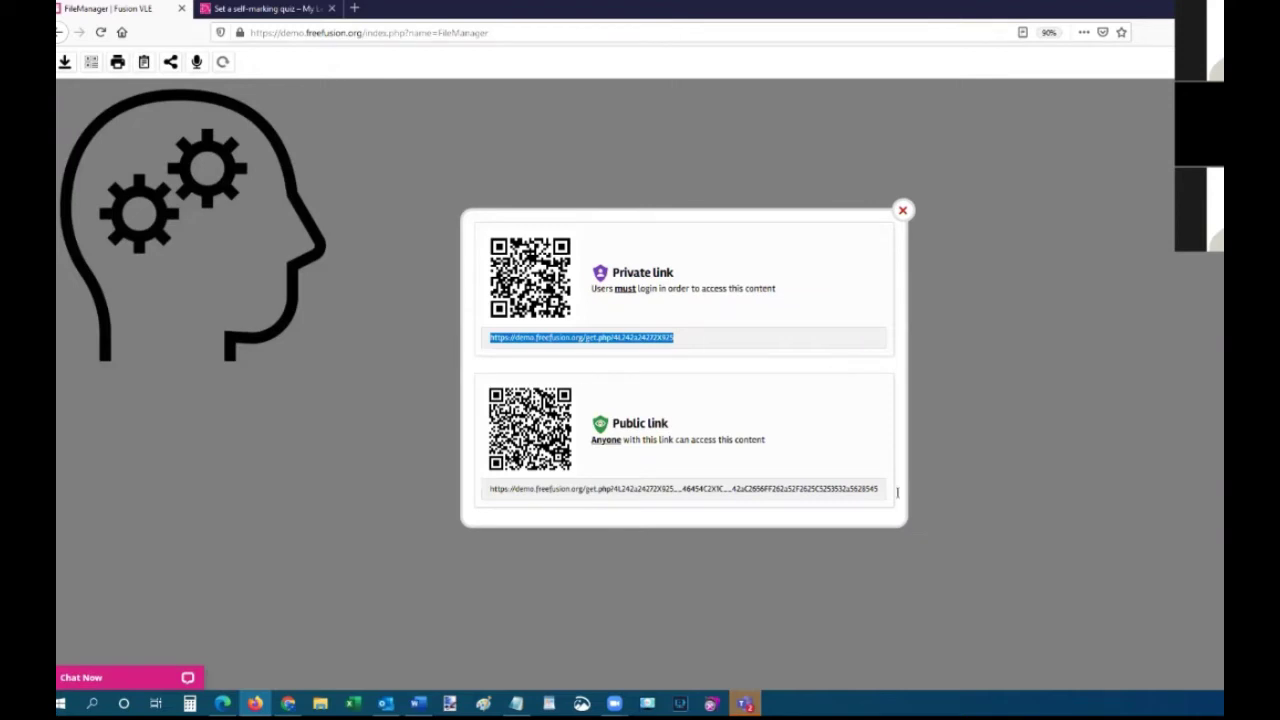
pyautogui.moveTo(878, 489); pyautogui.dragTo(447, 499)
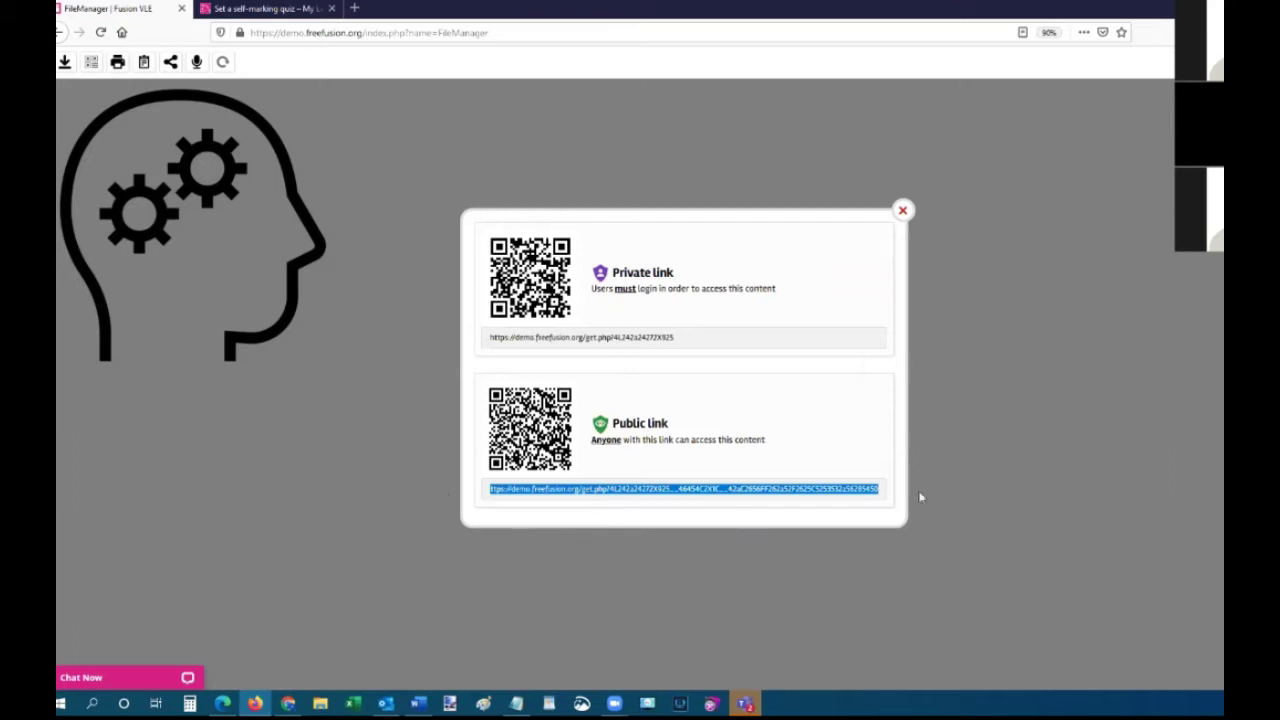
pyautogui.click(903, 212)
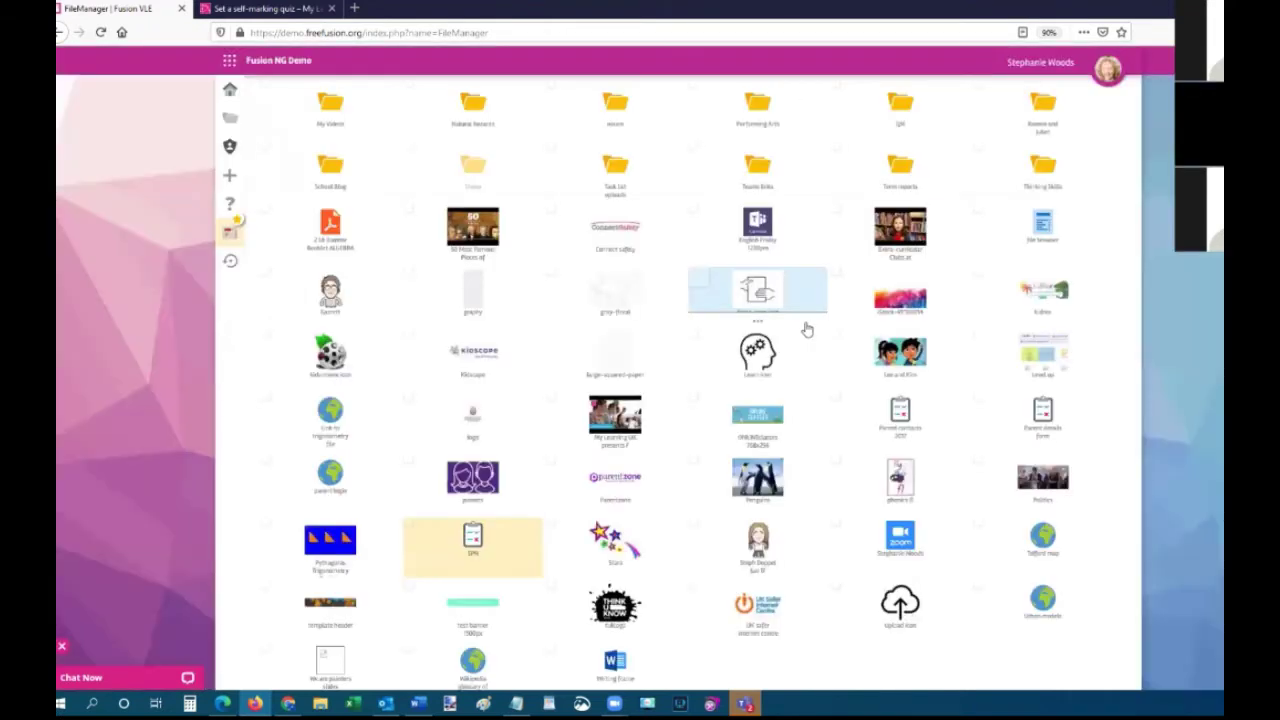
# Show the new file types available in My Files, view the YouTube virtual file form, and close it without creating anything.
pyautogui.scroll(5, 795, 300)
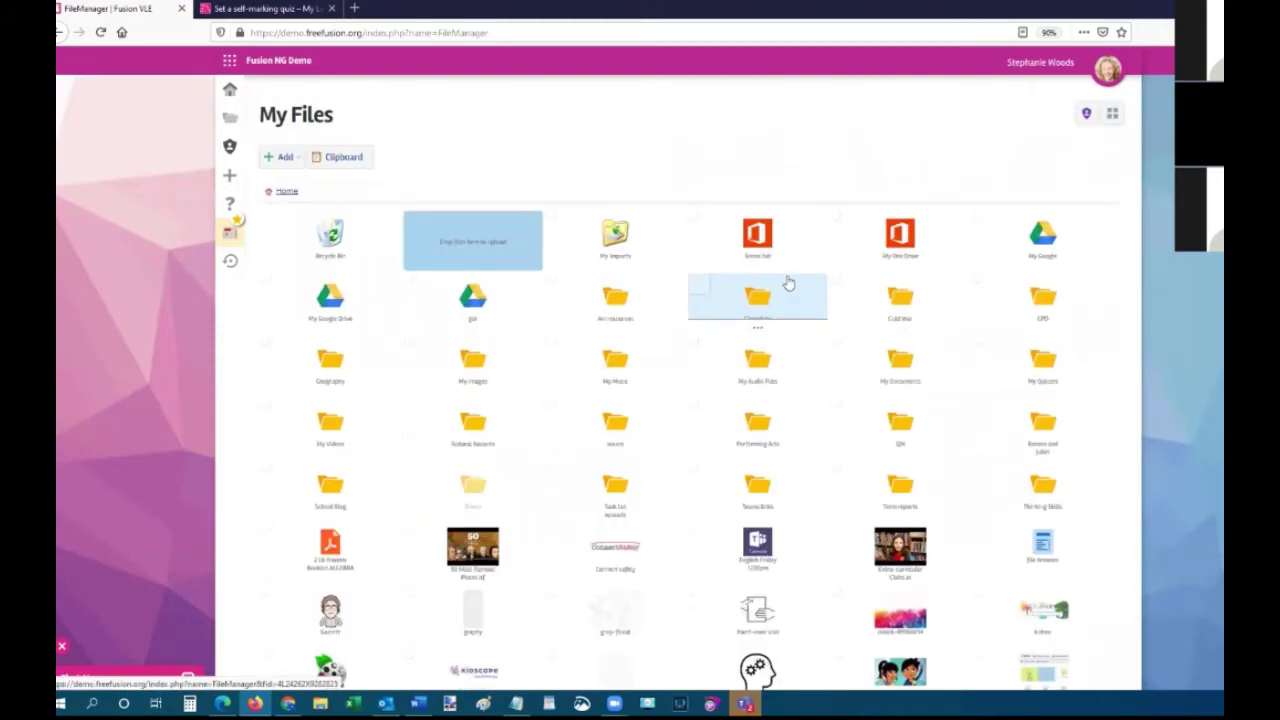
pyautogui.click(285, 160)
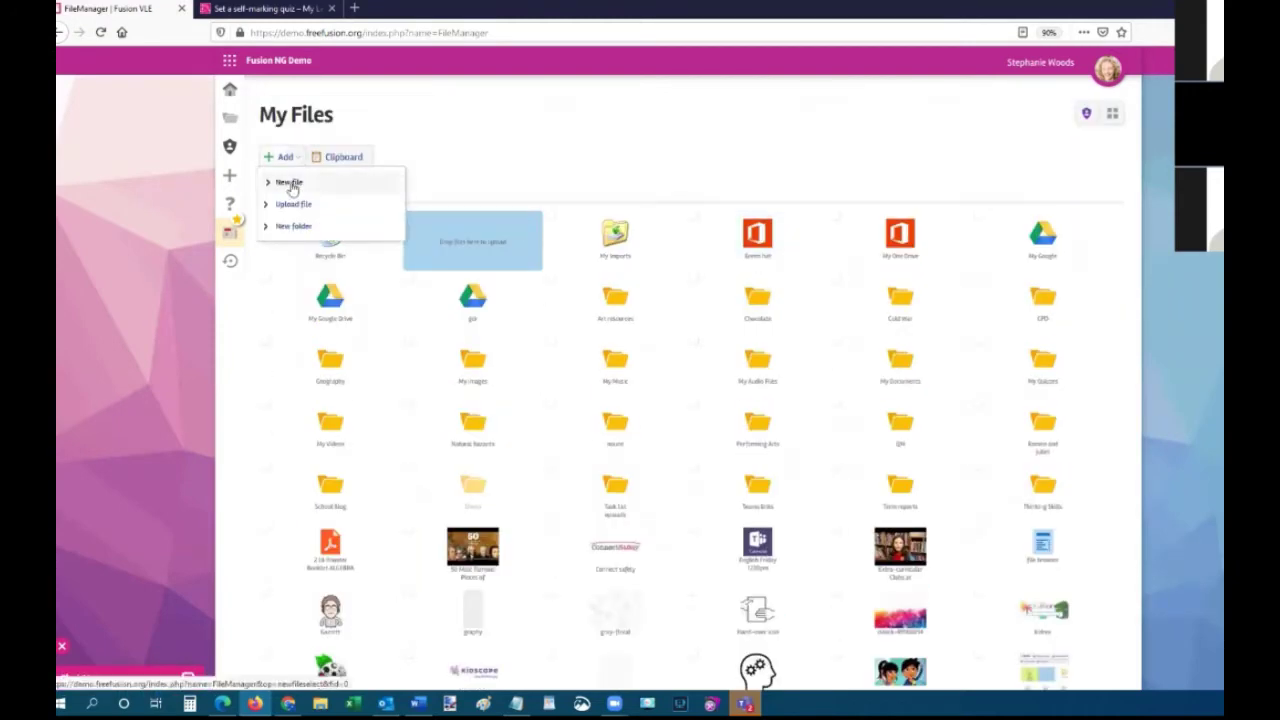
pyautogui.click(290, 185)
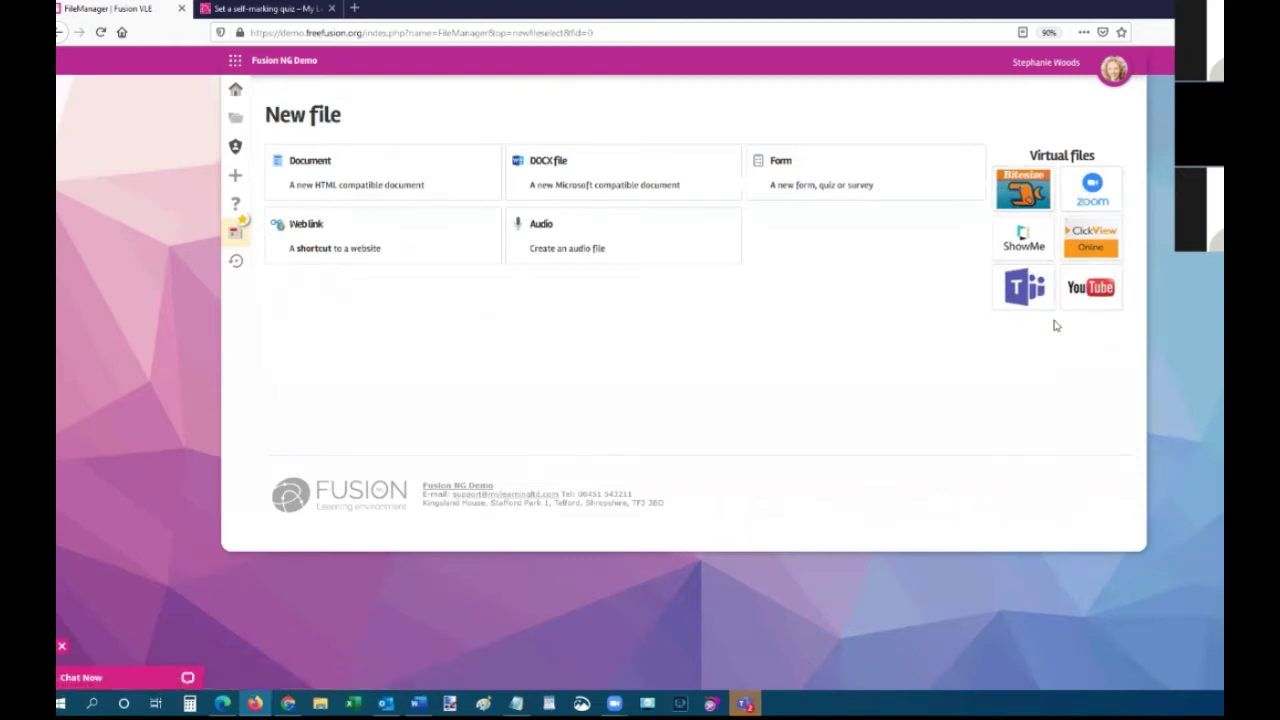
pyautogui.click(1095, 289)
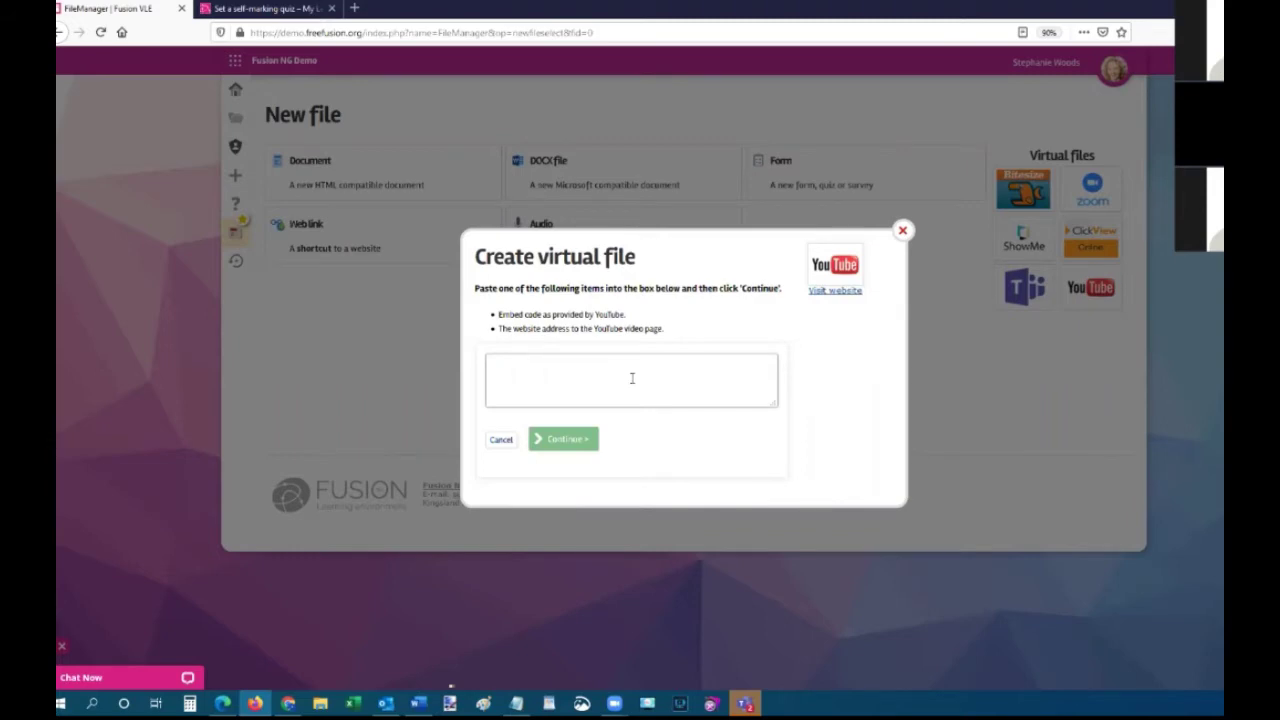
pyautogui.click(903, 231)
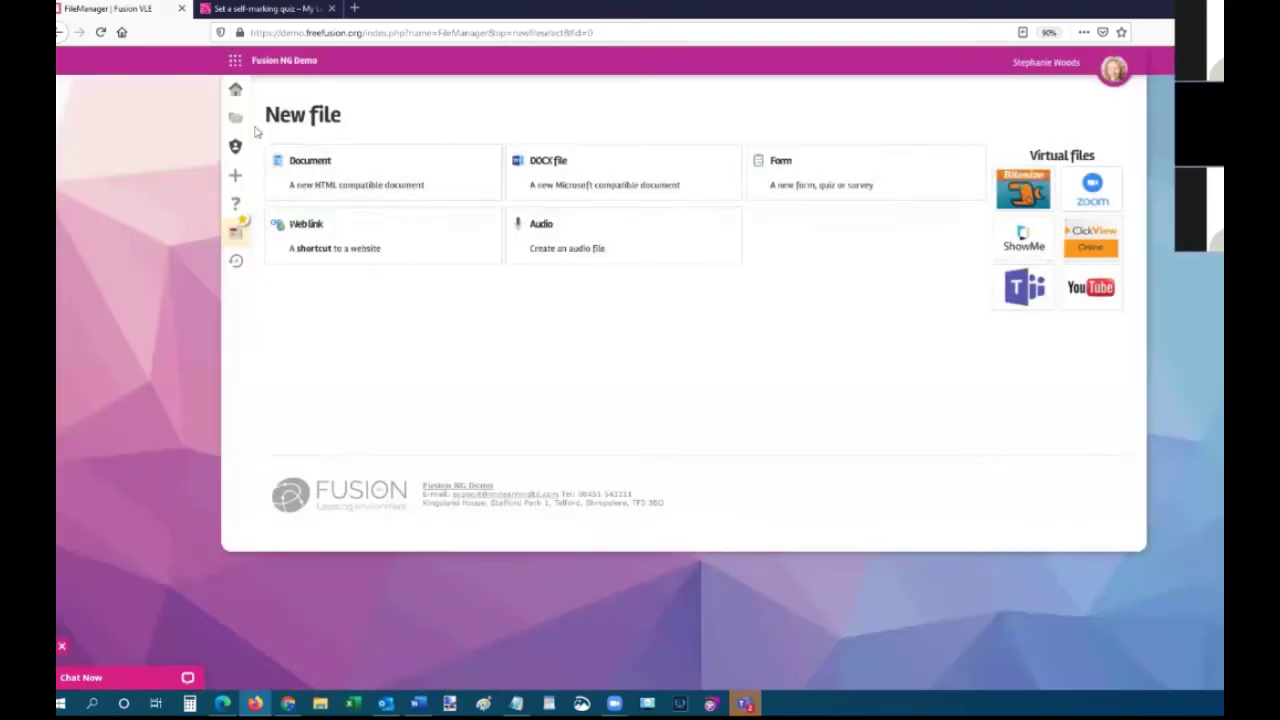
# Go back to My Files and look through the stored files.
pyautogui.click(62, 32)
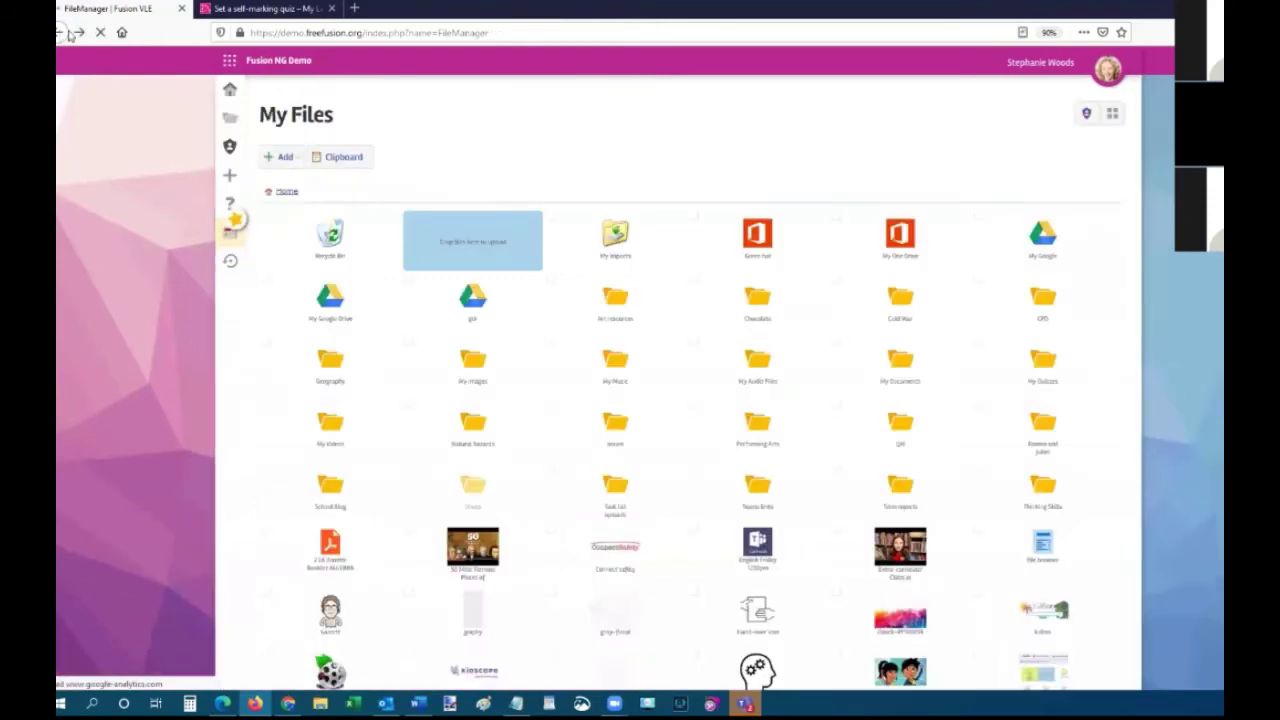
pyautogui.scroll(-1, 380, 457)
pyautogui.scroll(-2, 380, 457)
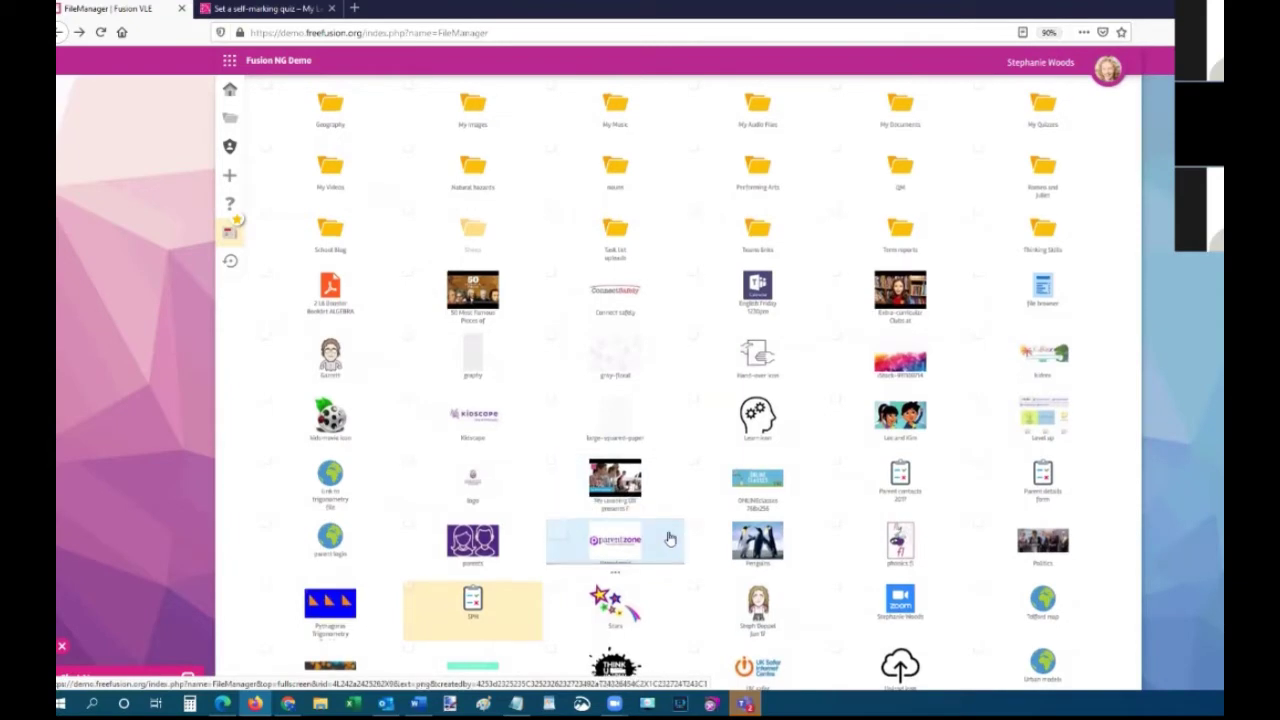
pyautogui.scroll(-2, 670, 540)
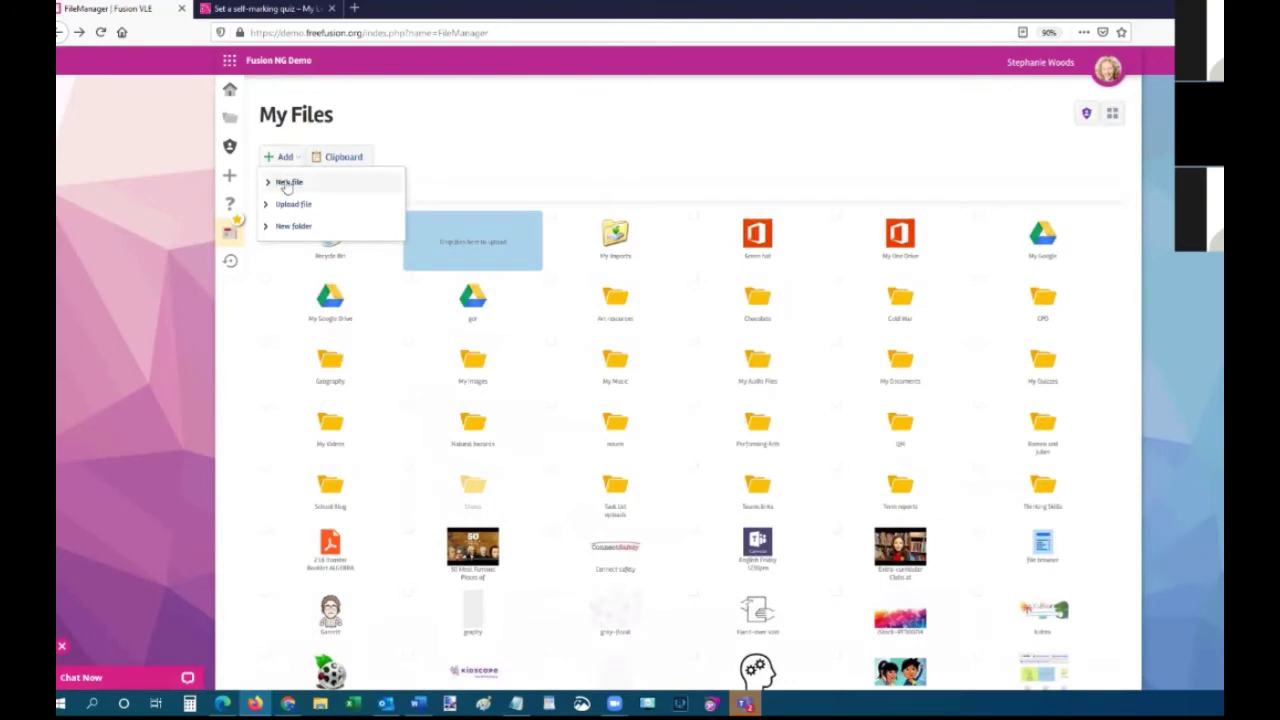
# Reopen the new file choices and view the Zoom and Teams virtual file forms, closing each without creating a file.
pyautogui.click(282, 179)
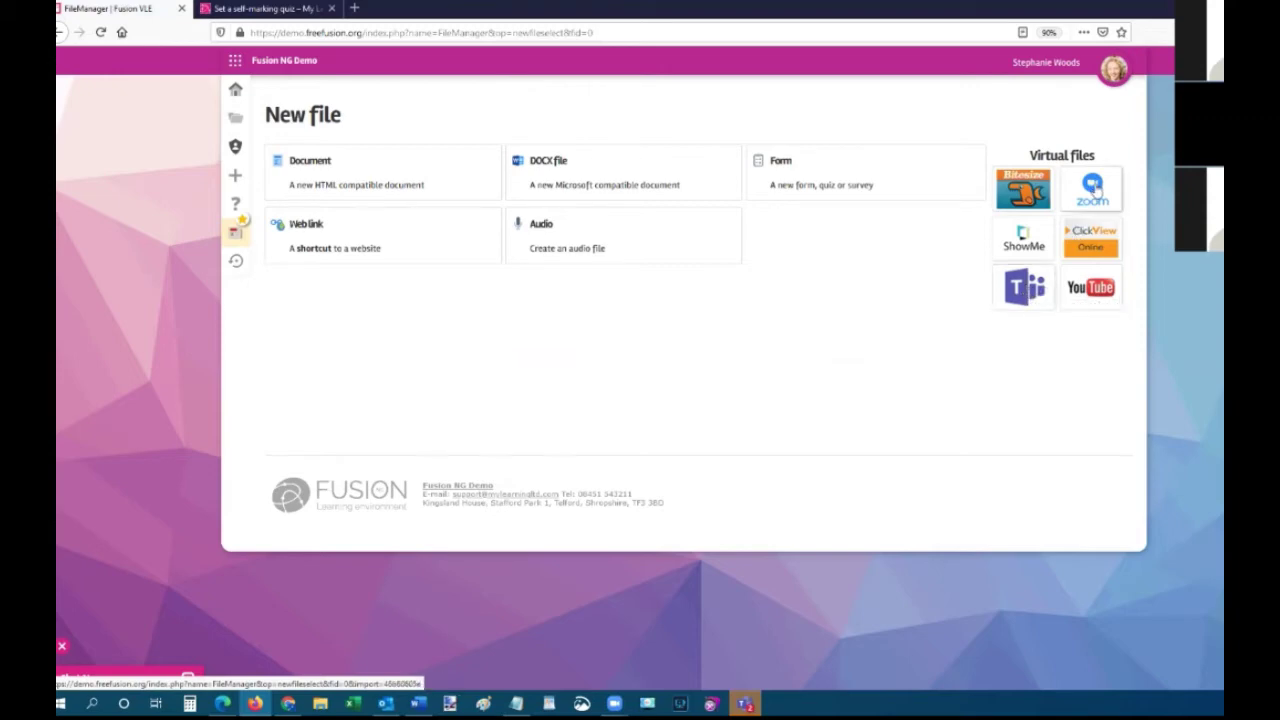
pyautogui.click(1094, 188)
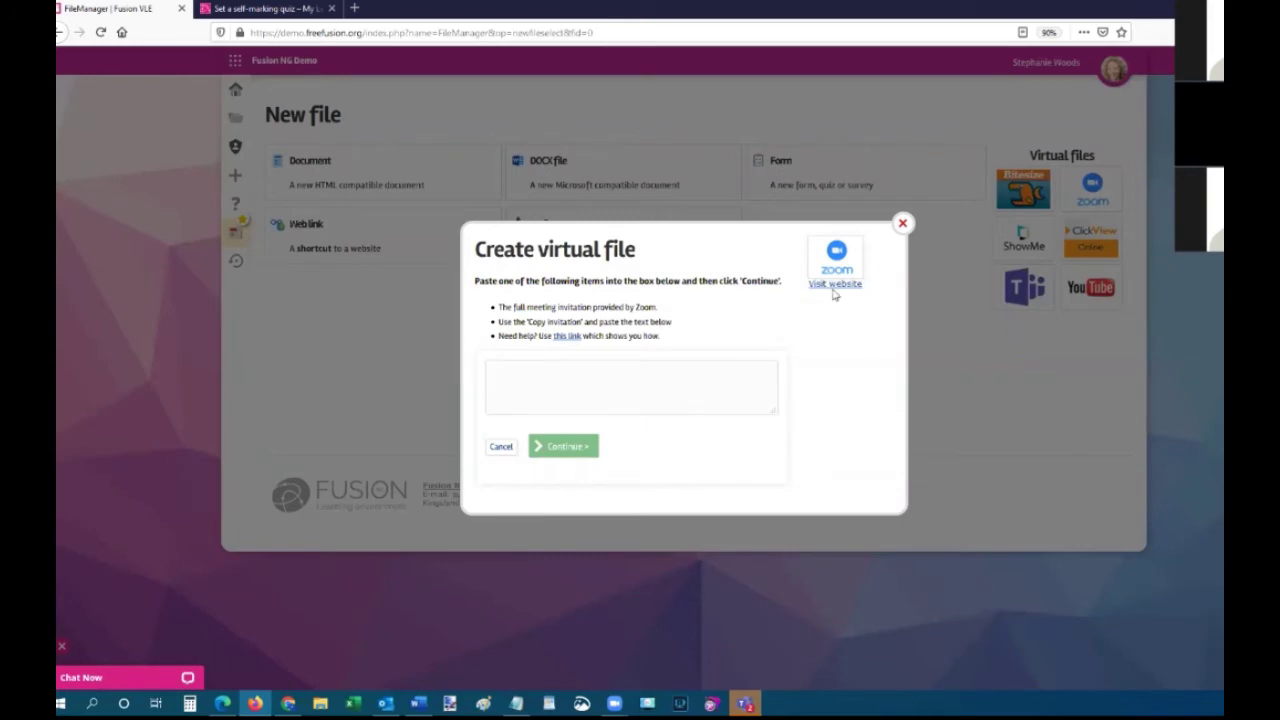
pyautogui.click(903, 224)
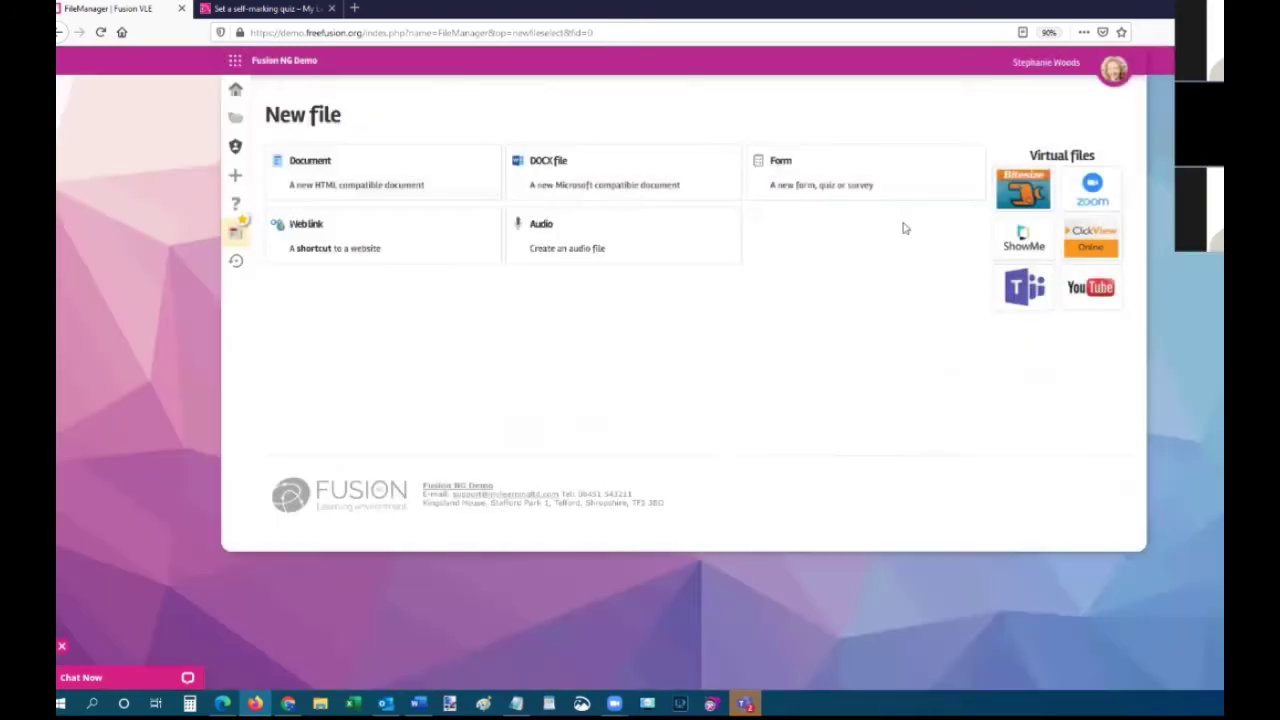
pyautogui.click(1024, 292)
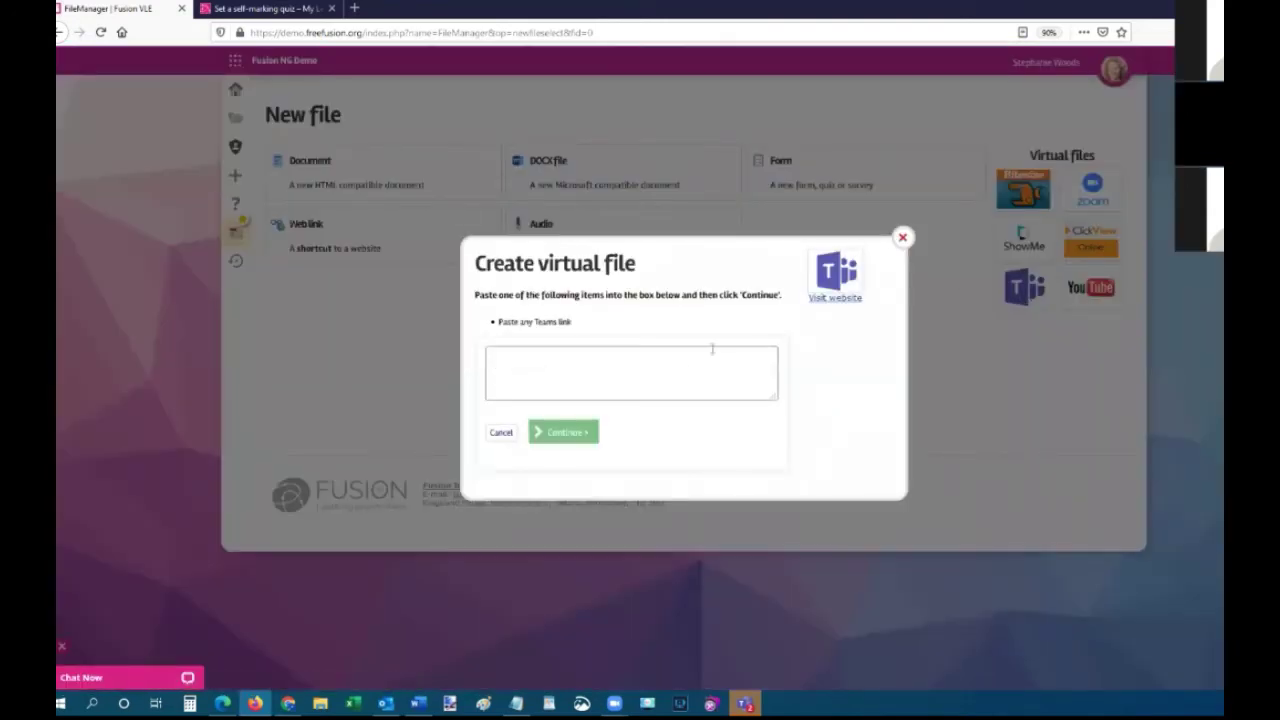
pyautogui.click(903, 237)
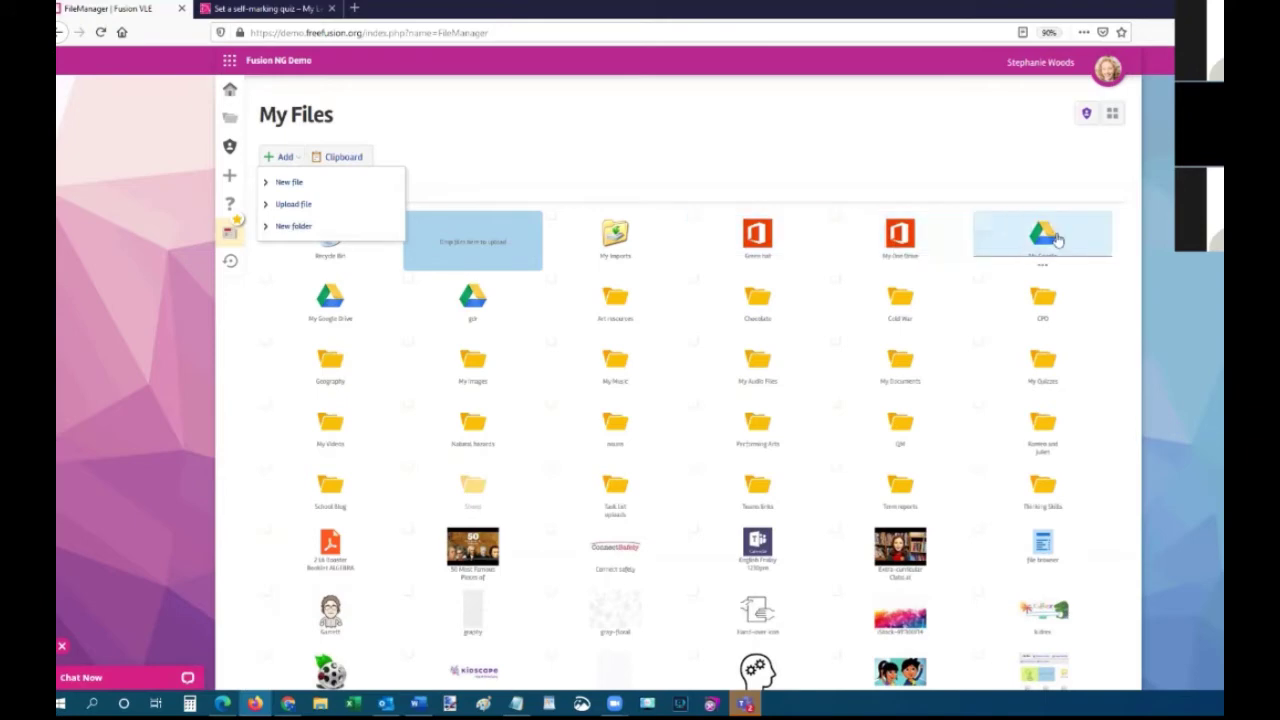
# Open the new folder form from My Files and try its option for connecting the folder to an online service.
pyautogui.click(294, 228)
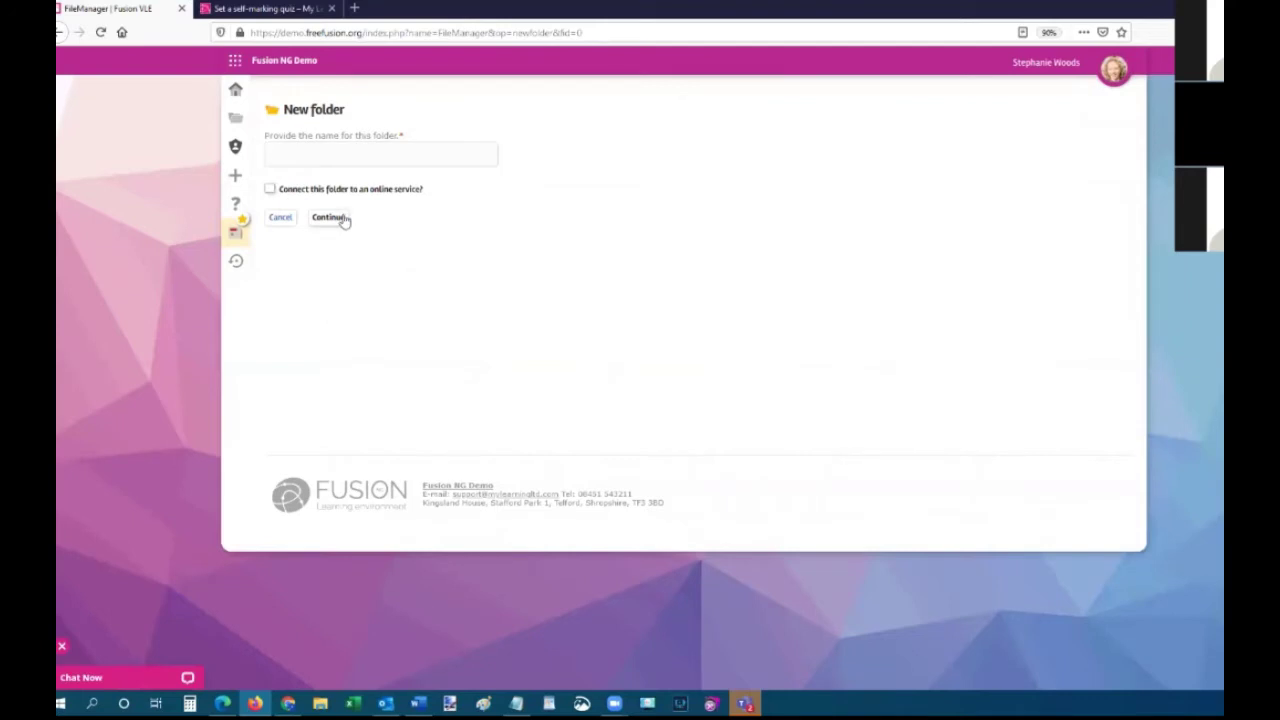
pyautogui.click(269, 190)
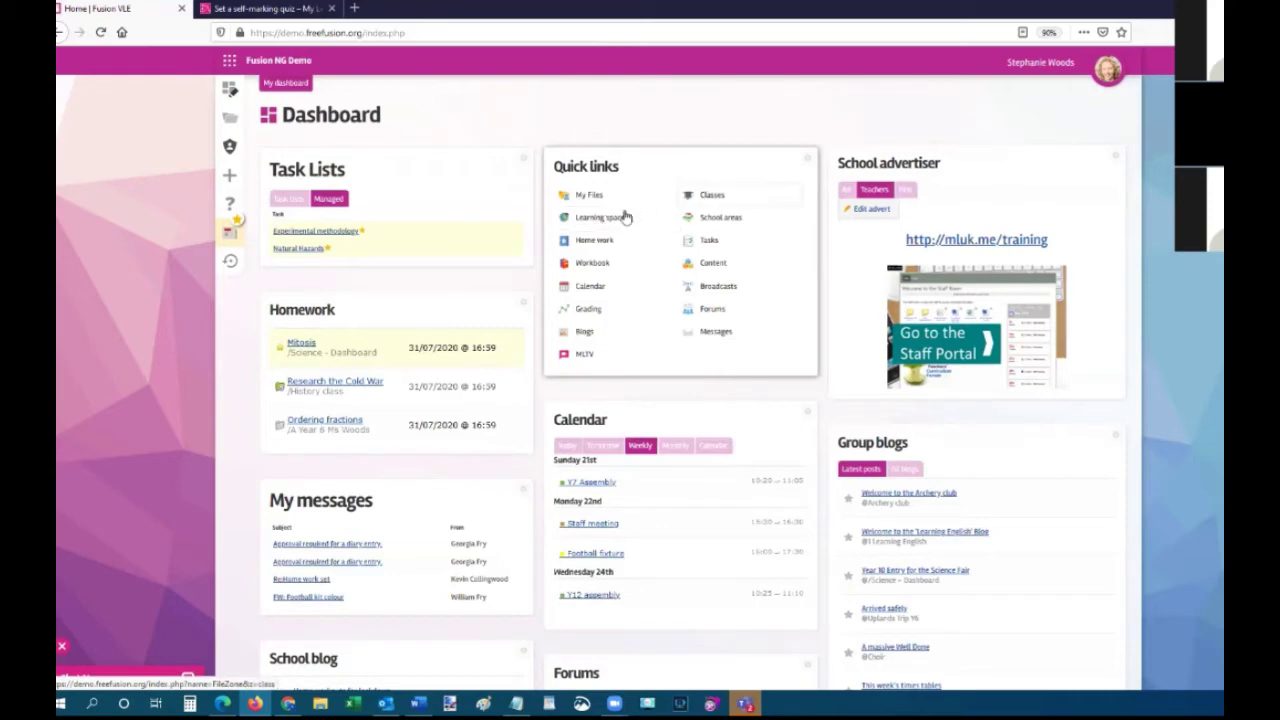
# From the dashboard, view the list of classes, return, and view the list of learning spaces.
pyautogui.click(711, 197)
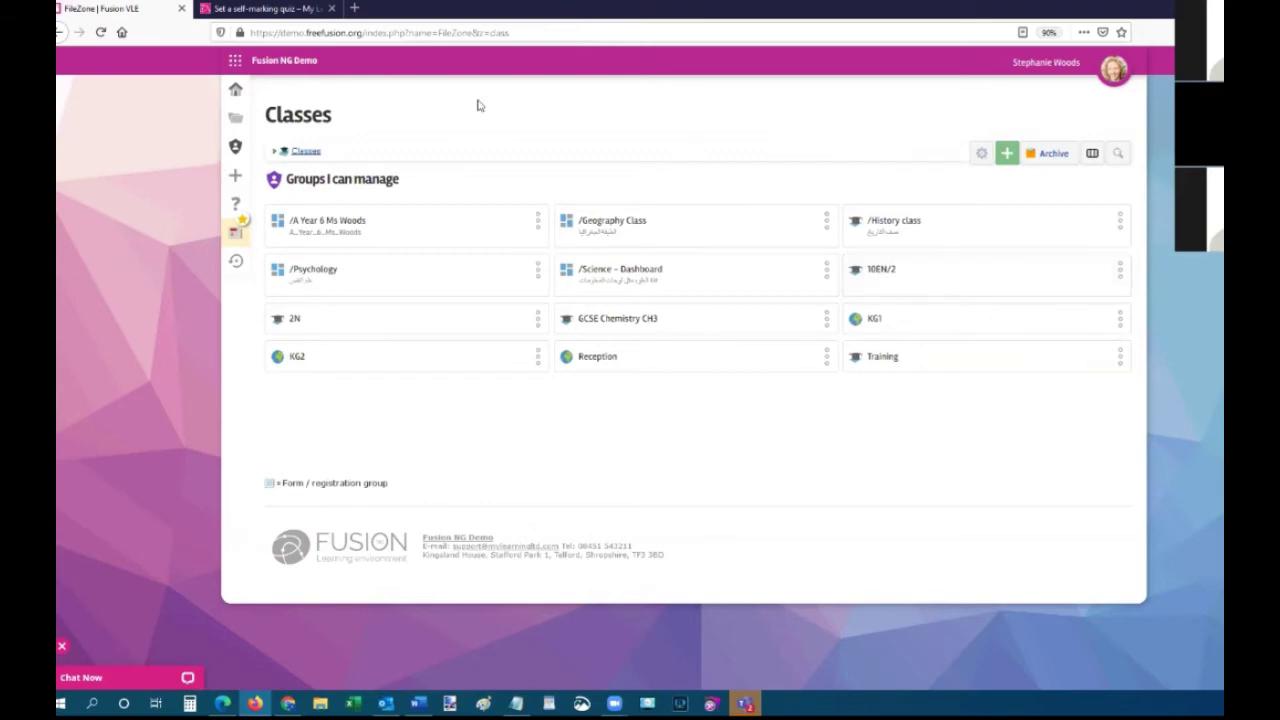
pyautogui.click(236, 90)
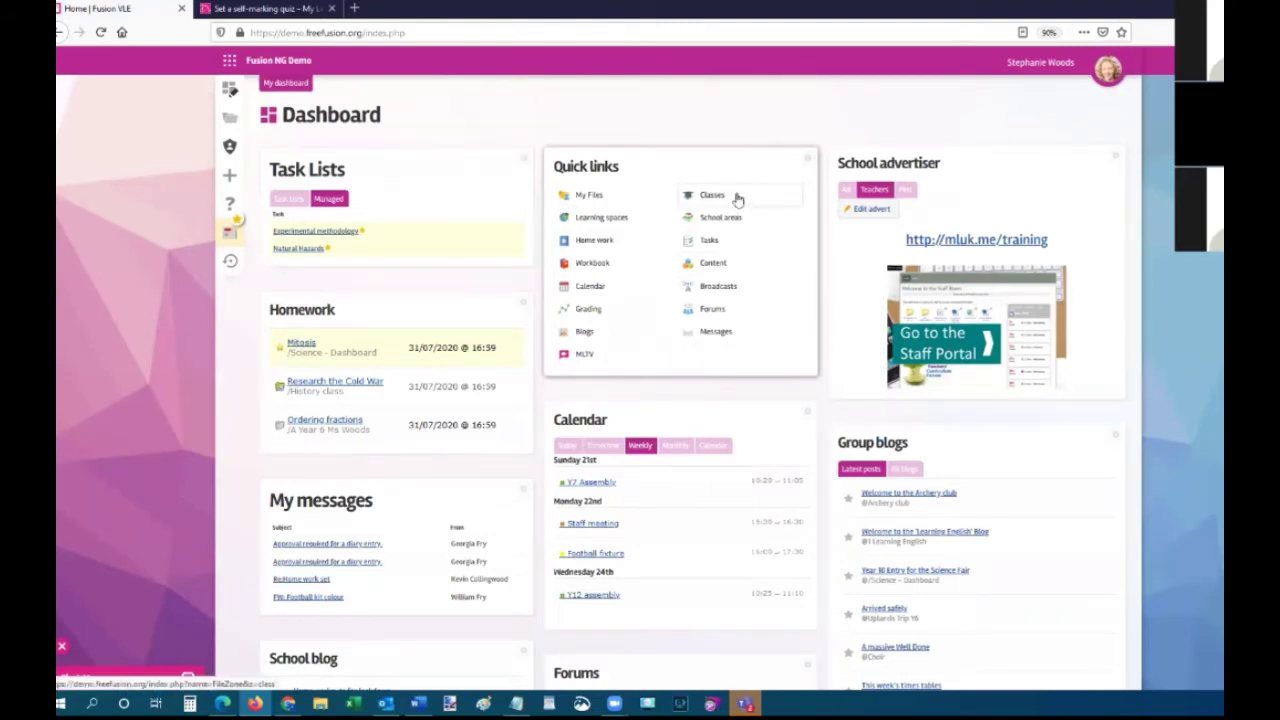
pyautogui.click(602, 225)
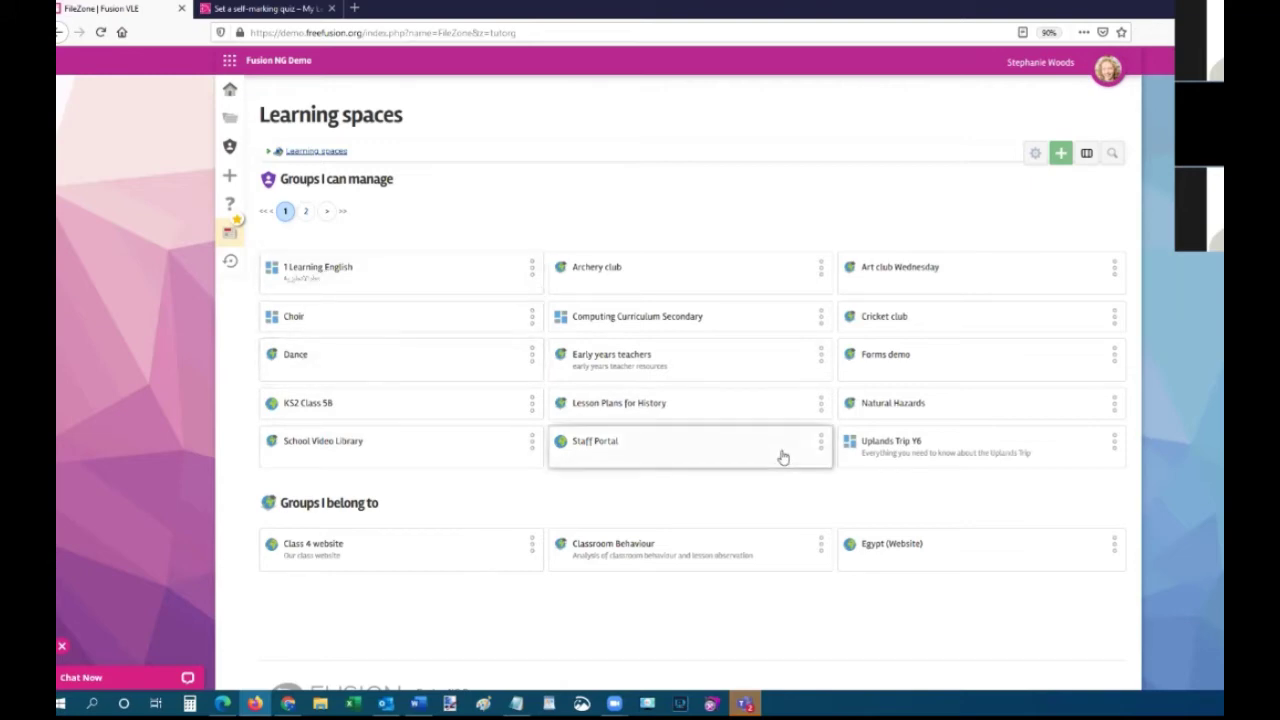
# Open the GCSE Chemistry CH3 class and examine the Hide folder option in the Past papers folder's edit settings.
pyautogui.moveTo(230, 120)
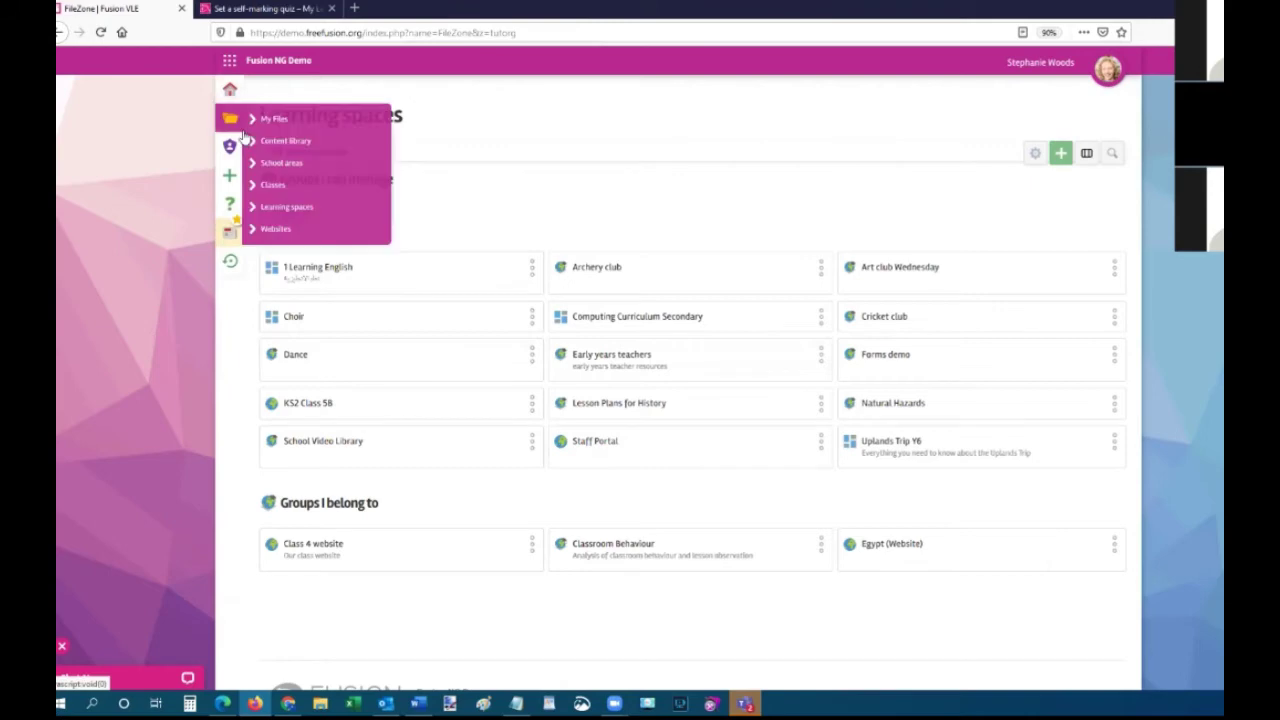
pyautogui.click(275, 186)
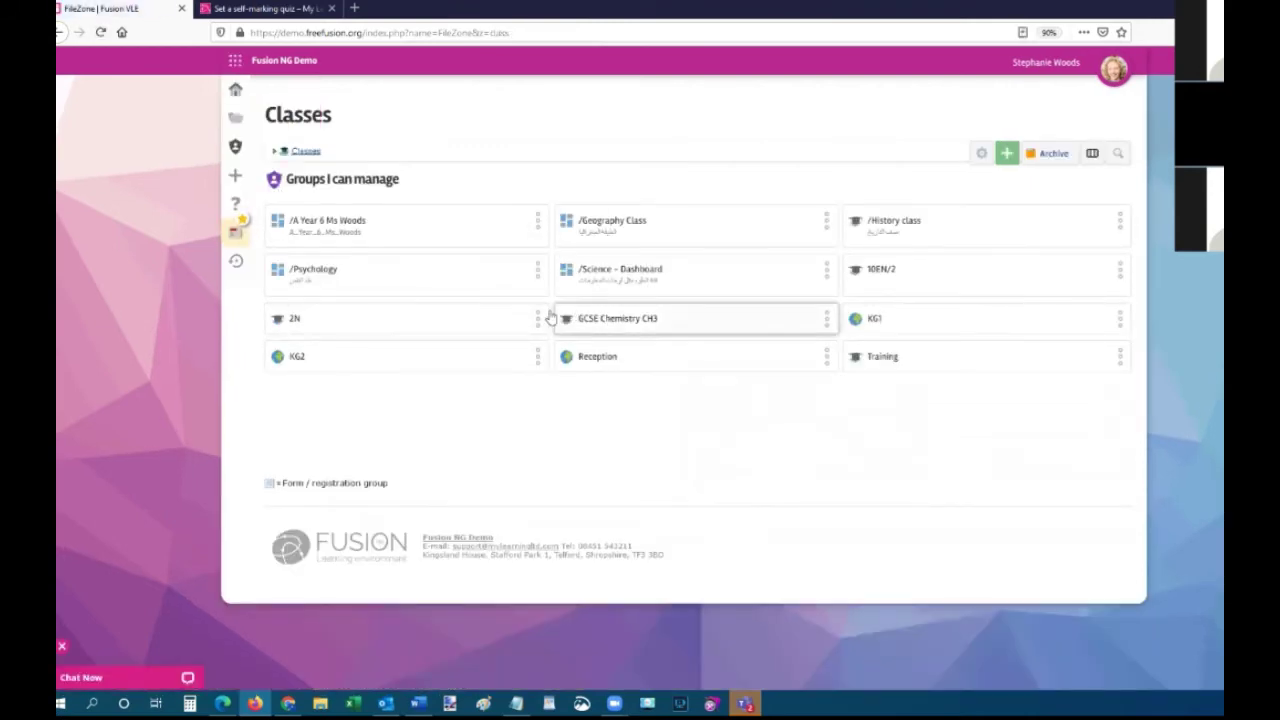
pyautogui.click(620, 322)
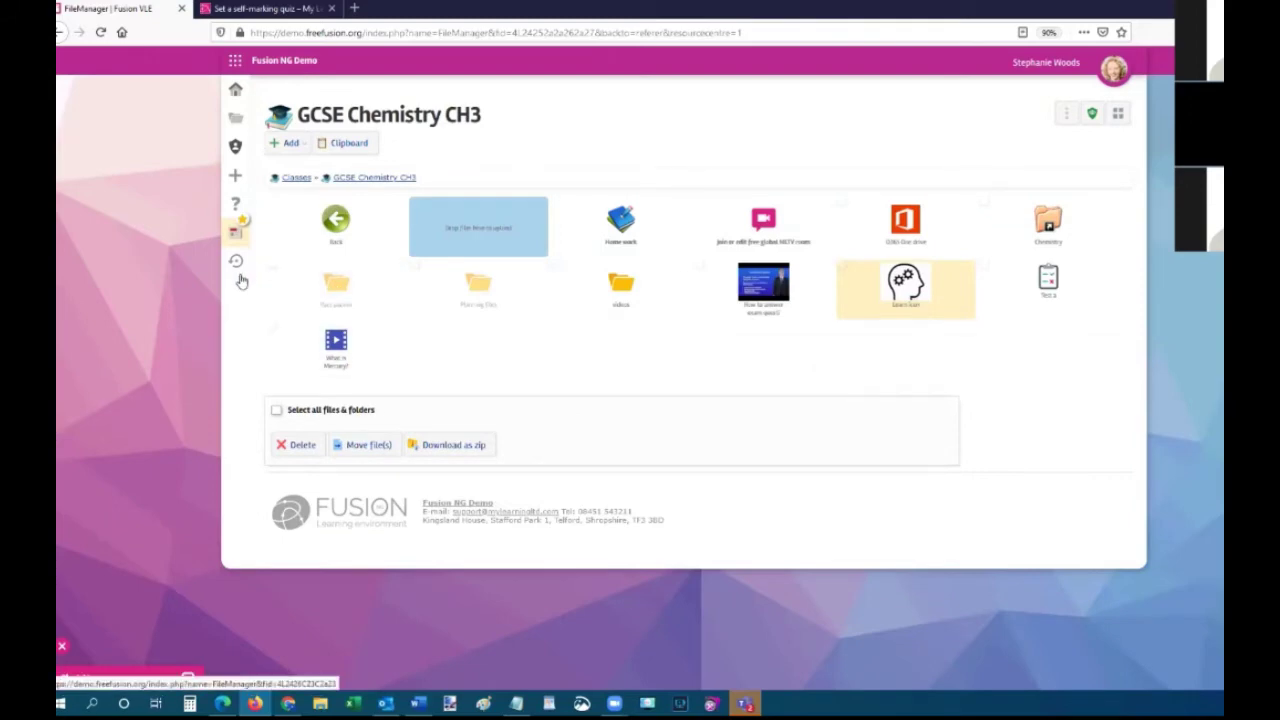
pyautogui.click(325, 298)
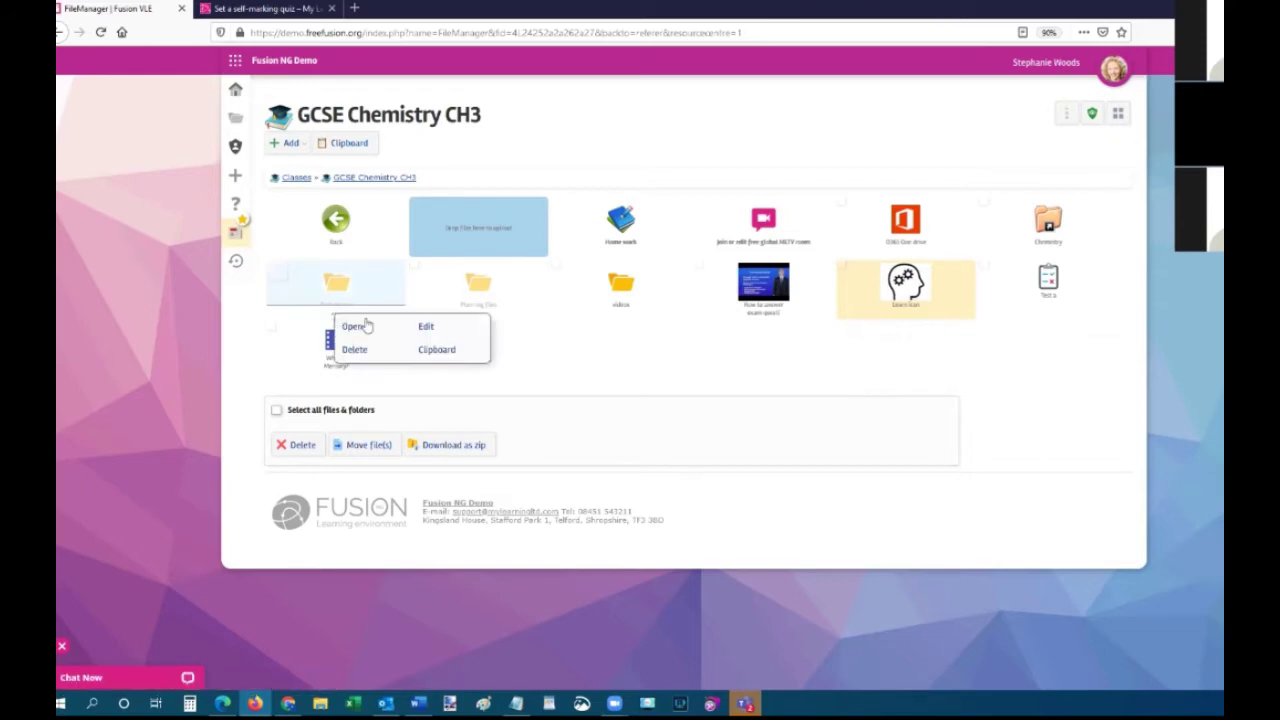
pyautogui.click(428, 328)
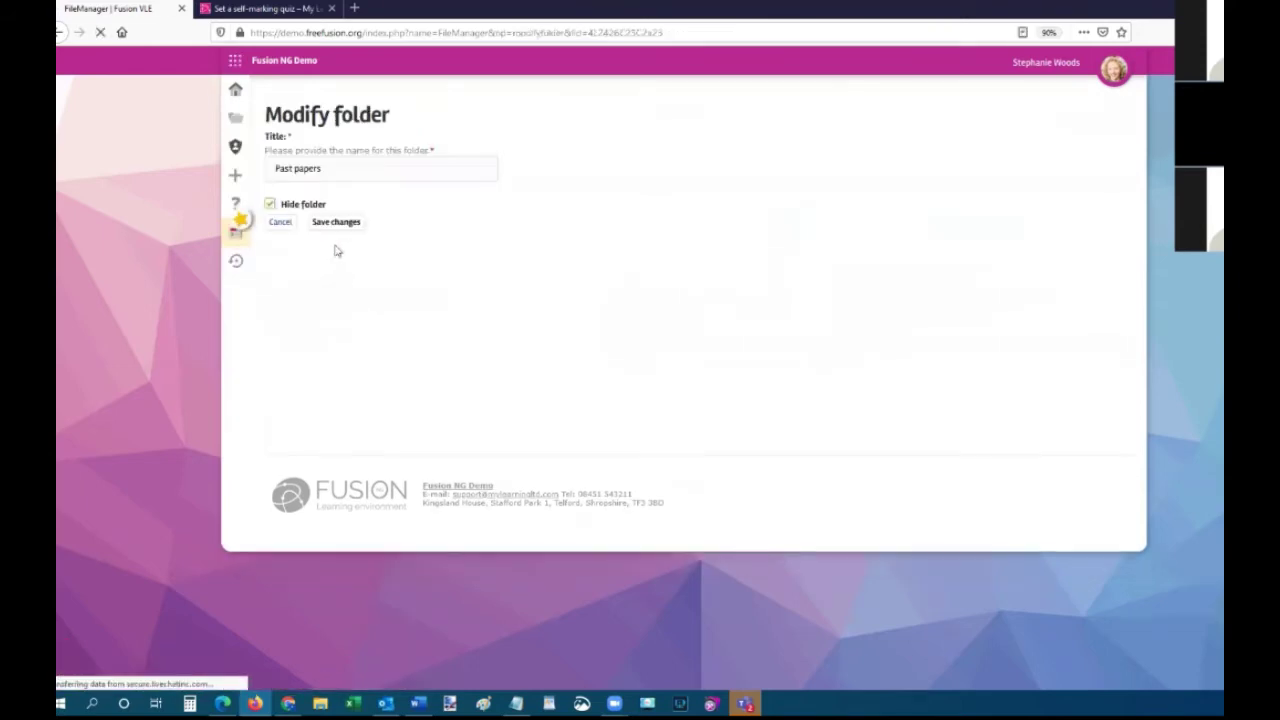
pyautogui.click(270, 204)
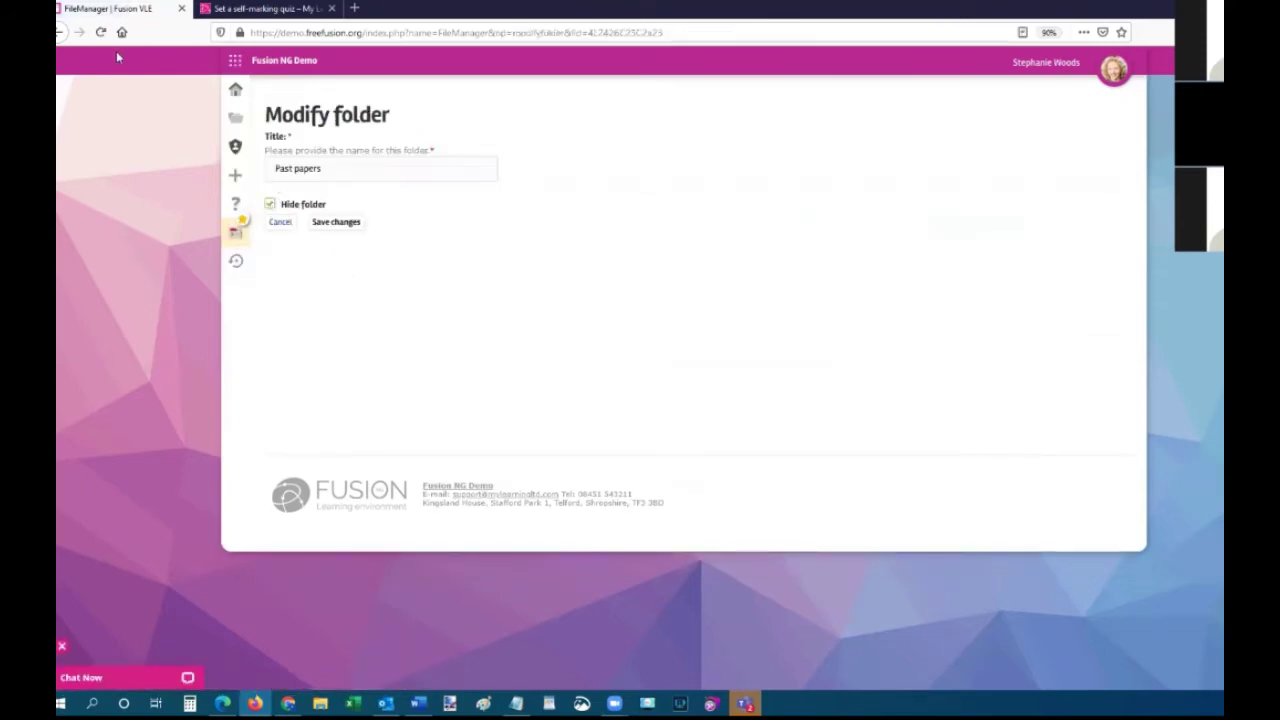
# From the list of classes, open the KG1 class website, view its Gallery, Stars and Class blog pages, and return to the list.
pyautogui.click(62, 33)
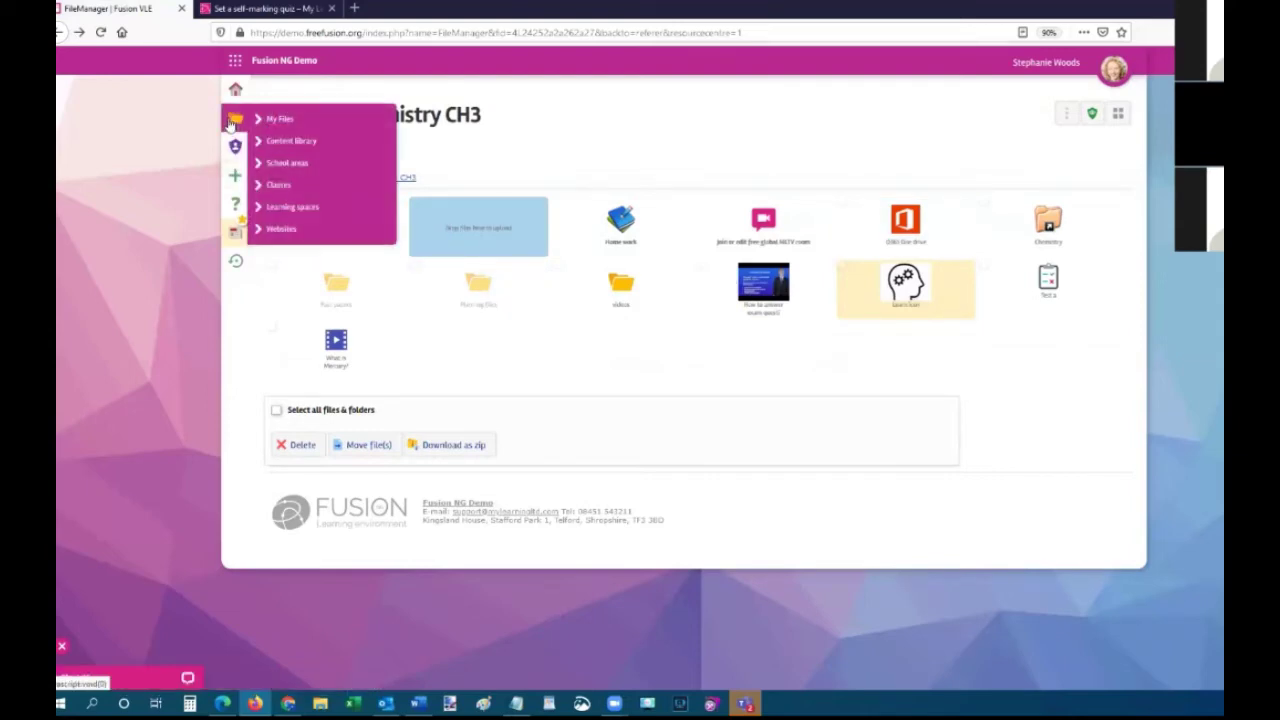
pyautogui.click(272, 184)
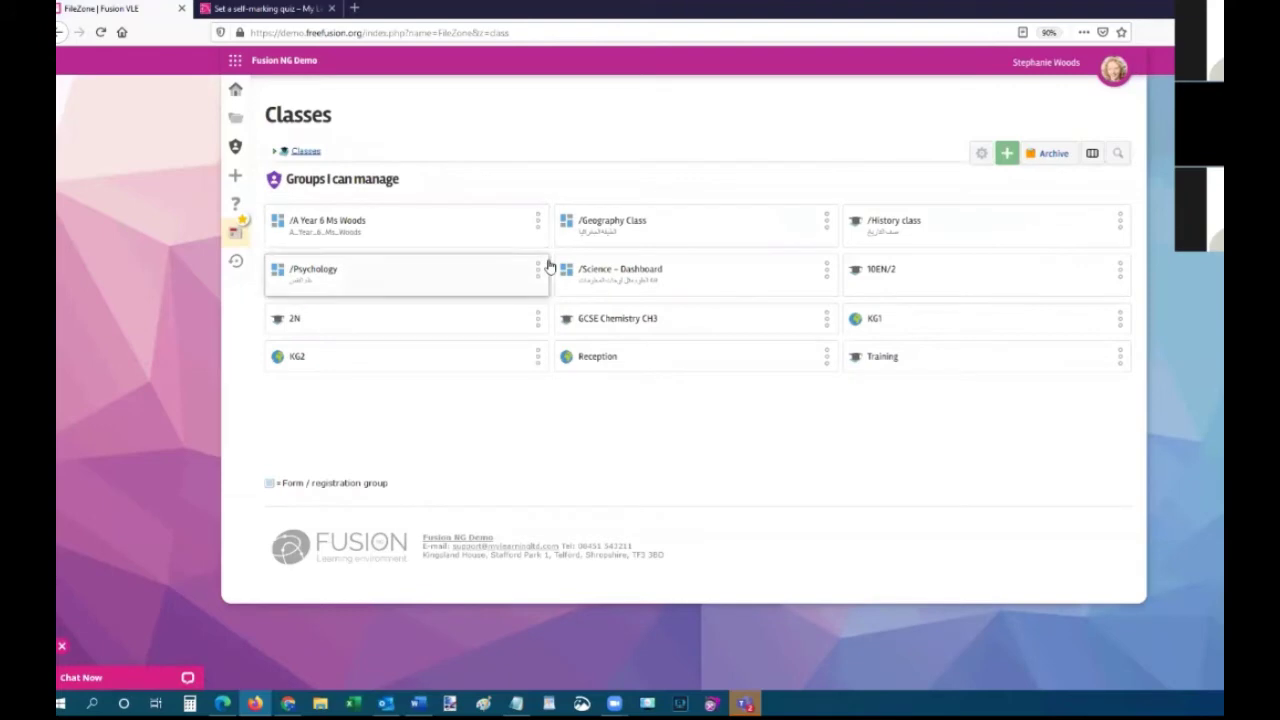
pyautogui.click(910, 321)
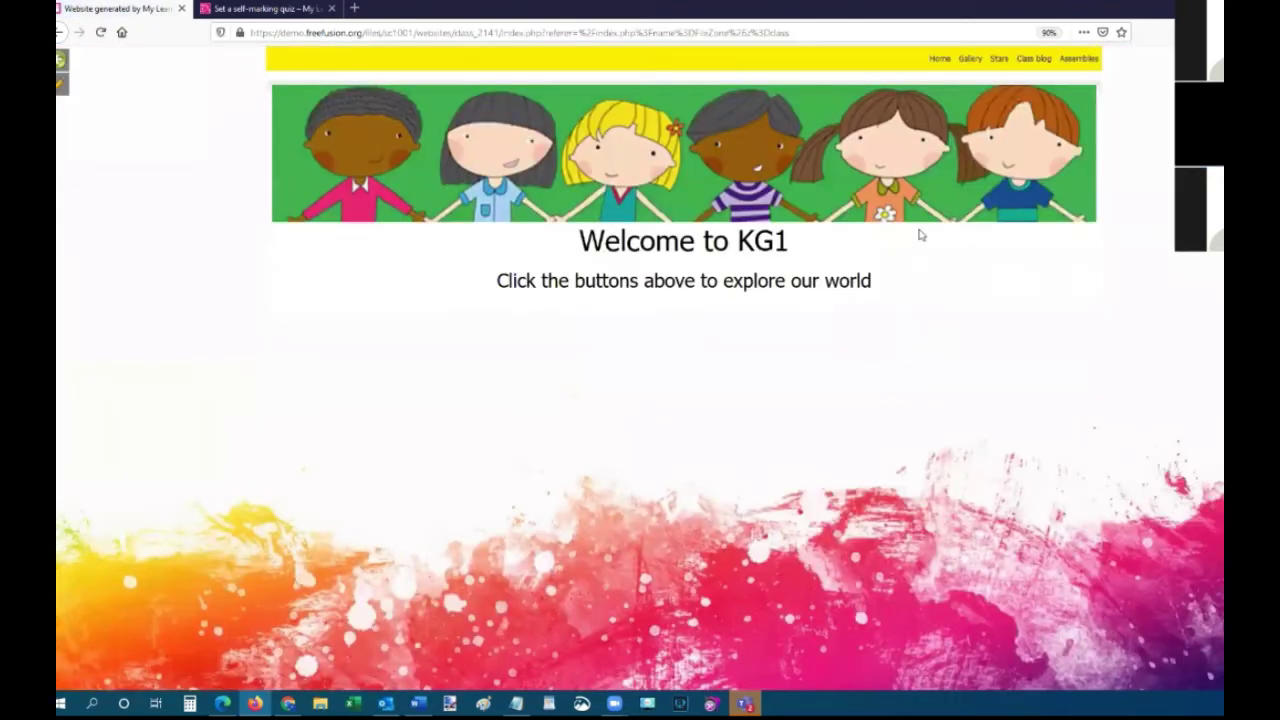
pyautogui.click(968, 58)
pyautogui.click(999, 59)
pyautogui.click(1036, 59)
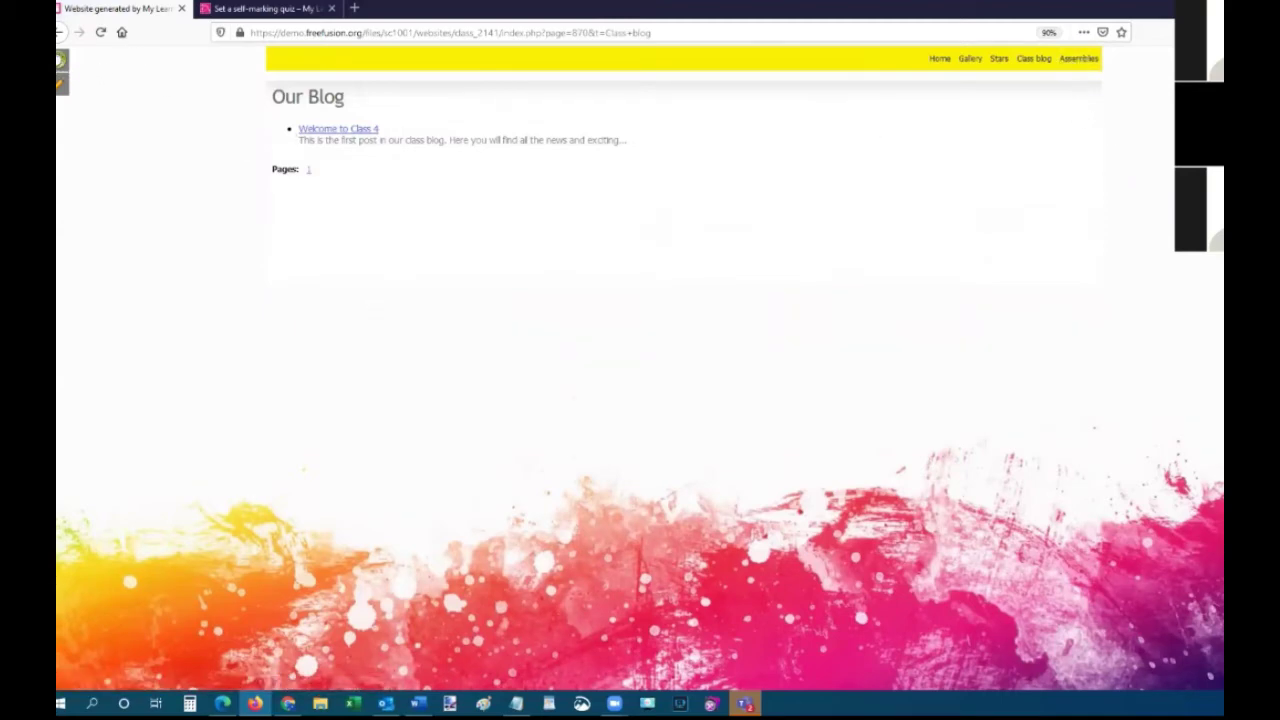
pyautogui.click(61, 60)
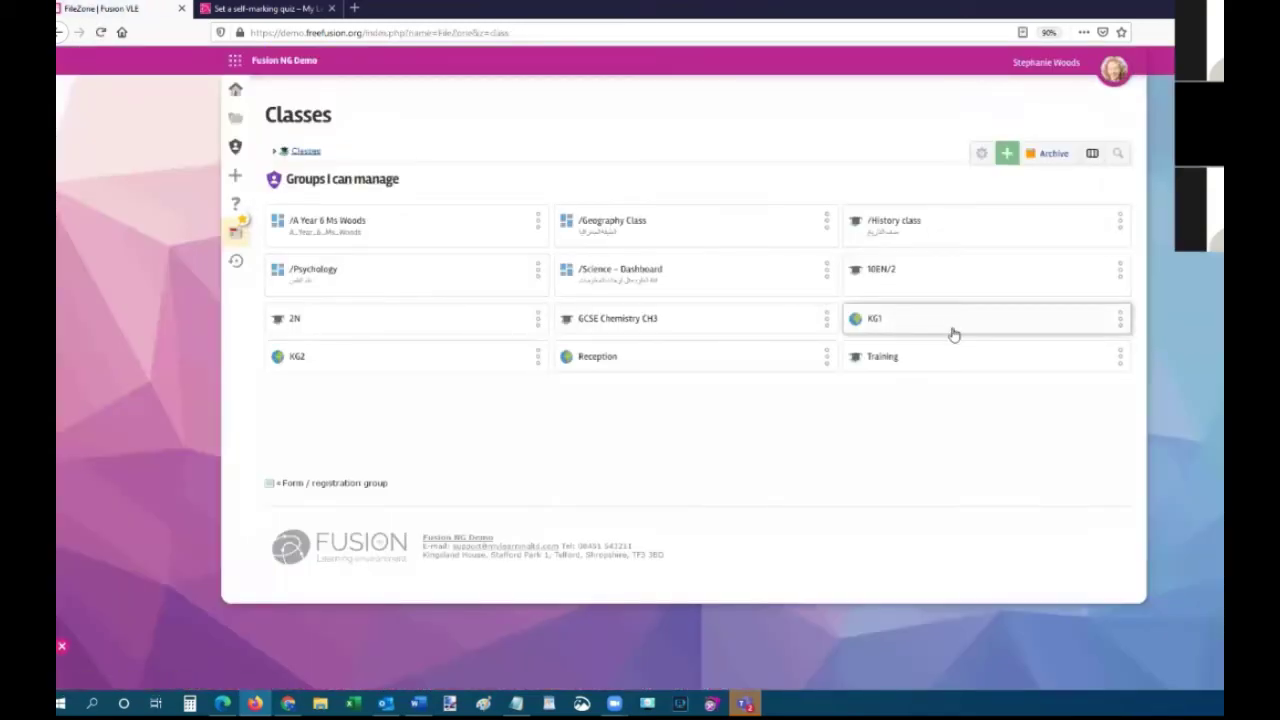
# Open the 1 Learning English learning space and look through its group dashboard and files.
pyautogui.moveTo(234, 121)
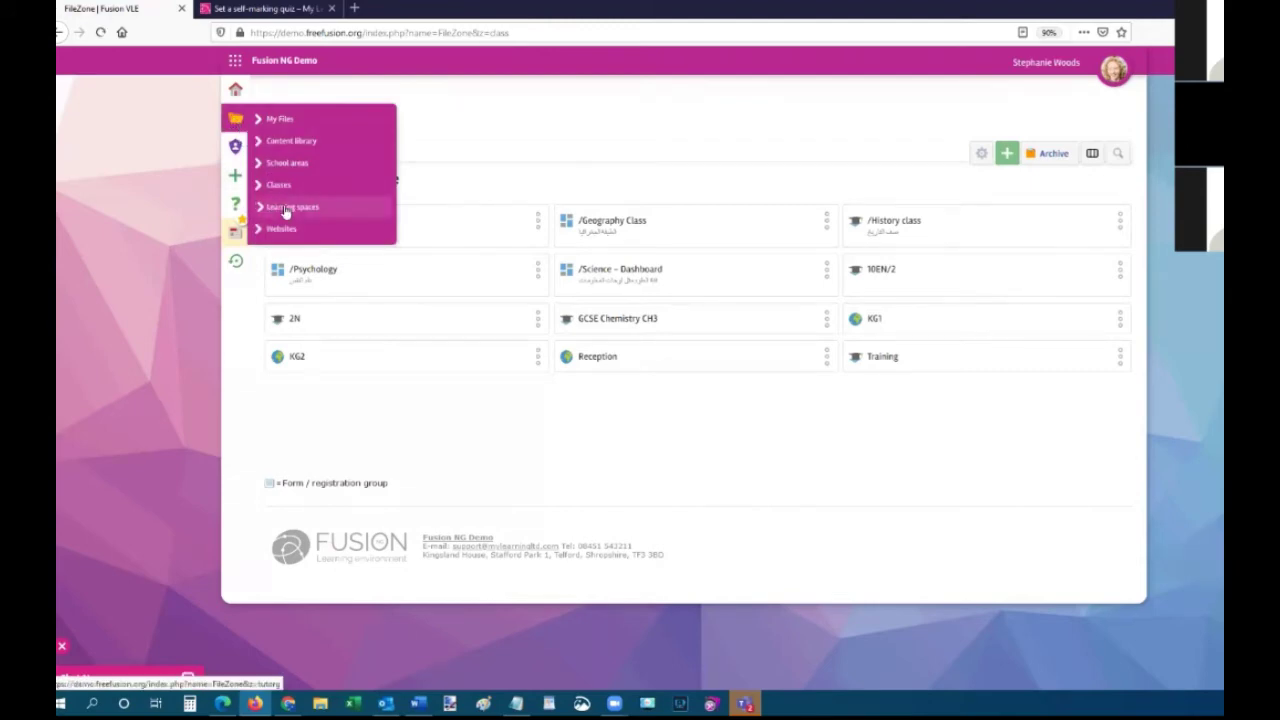
pyautogui.click(286, 208)
pyautogui.click(335, 268)
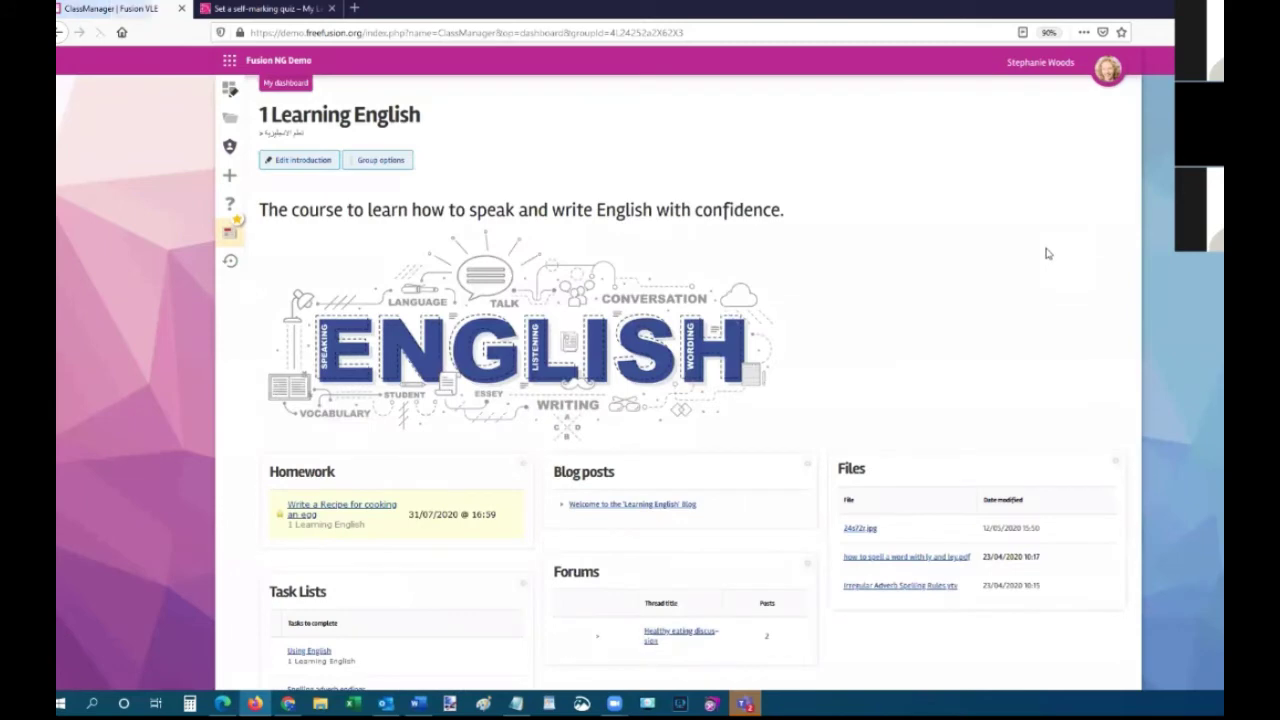
pyautogui.scroll(-2, 1047, 254)
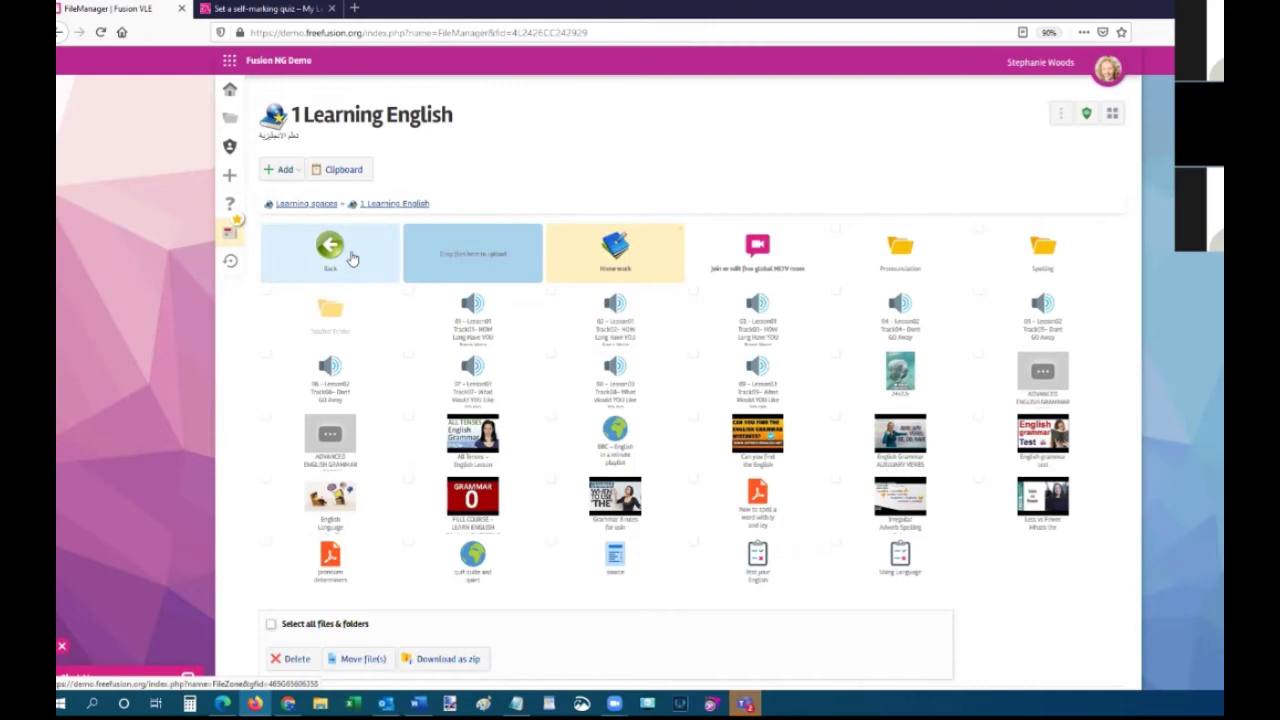
# Start a new learning space from the dashboard's list of learning spaces and name it Webinar.
pyautogui.click(230, 89)
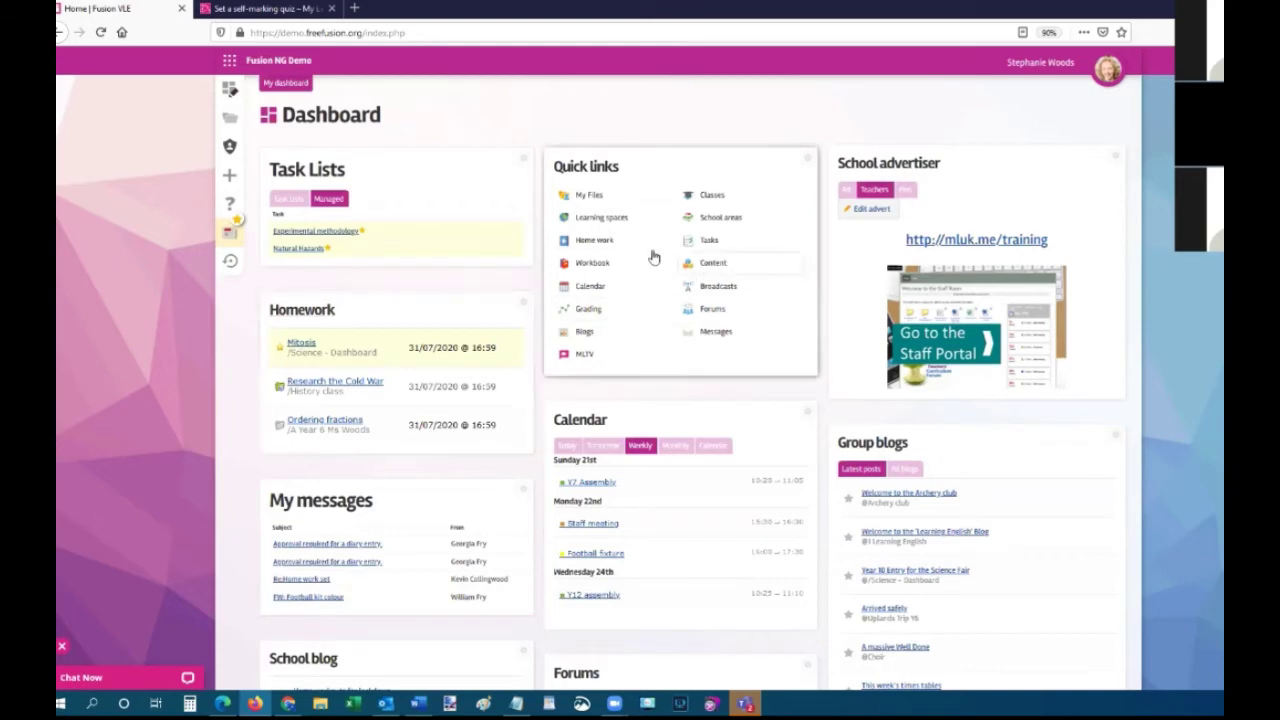
pyautogui.click(603, 218)
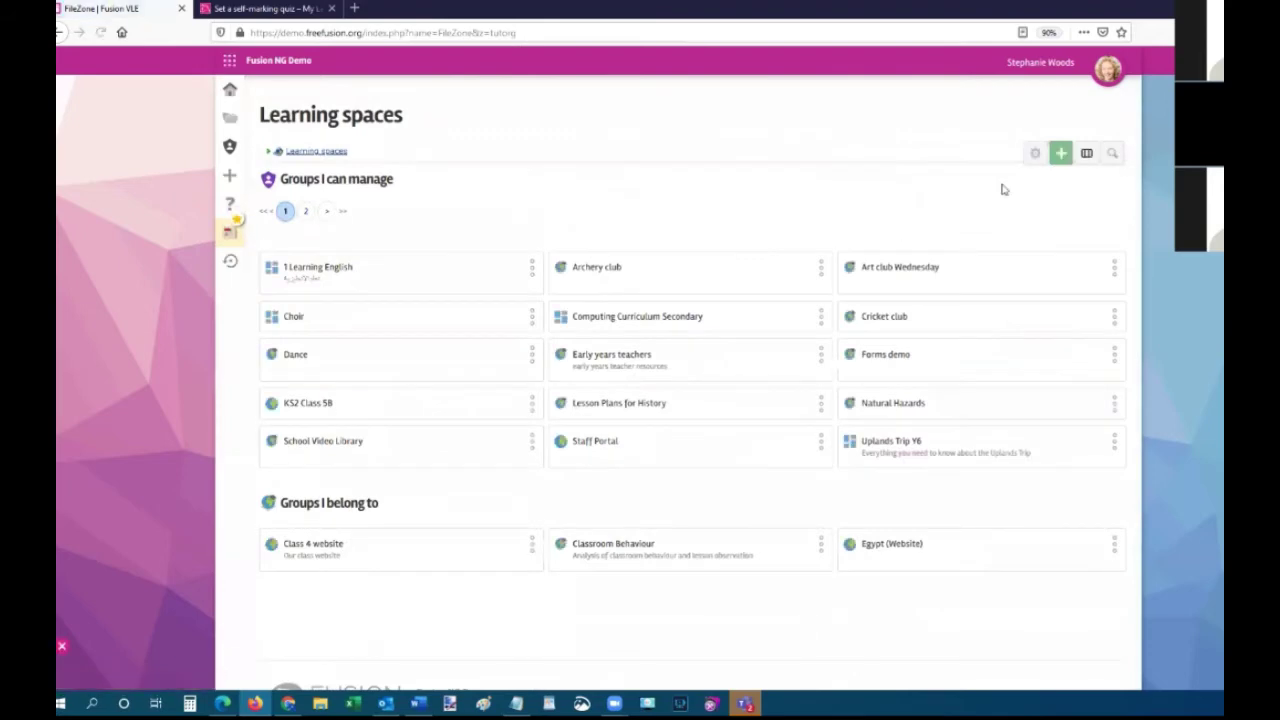
pyautogui.click(1060, 153)
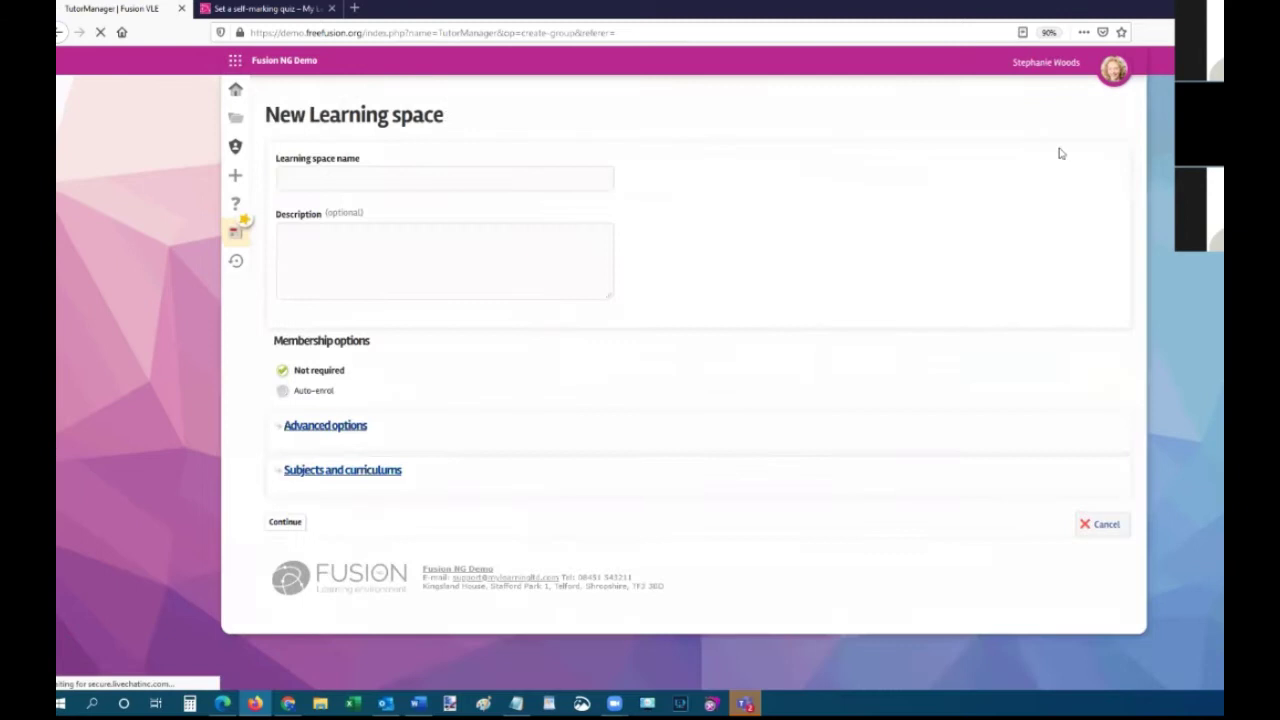
pyautogui.click(394, 173)
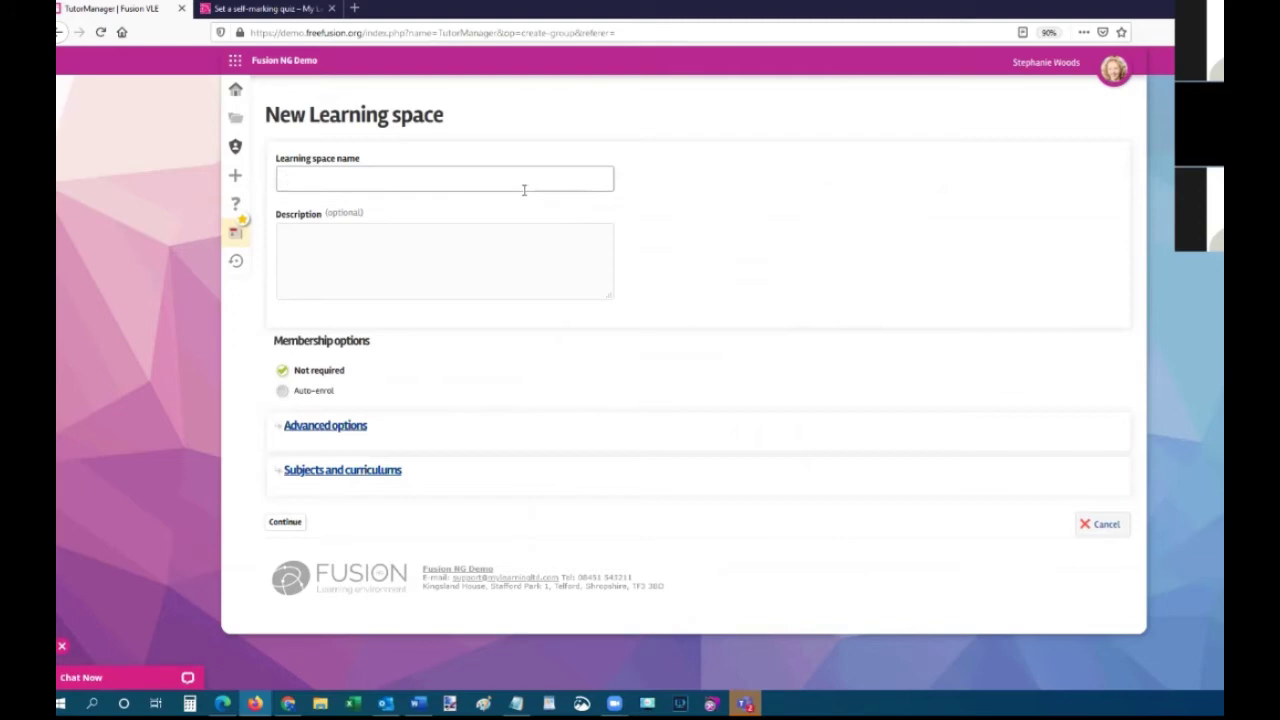
pyautogui.write('Webinar')
# Try the Auto-enrol membership option, view the user types it offers, and cancel it.
pyautogui.click(283, 391)
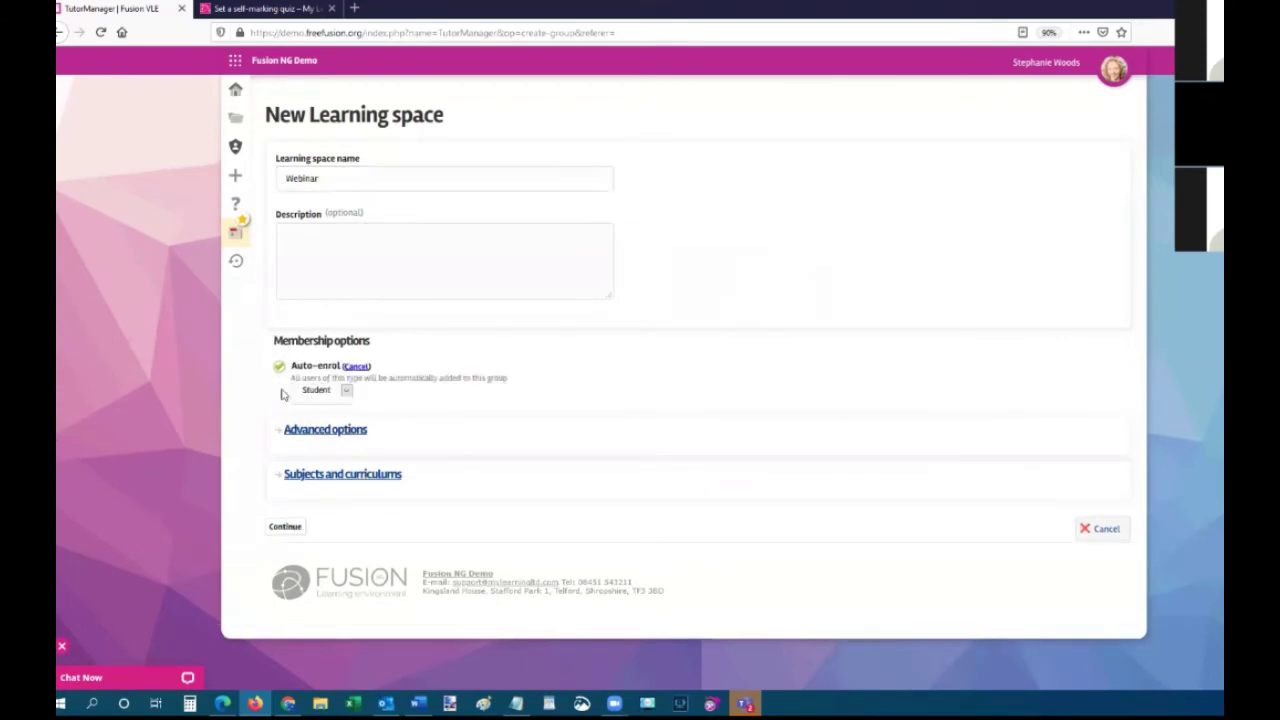
pyautogui.click(347, 392)
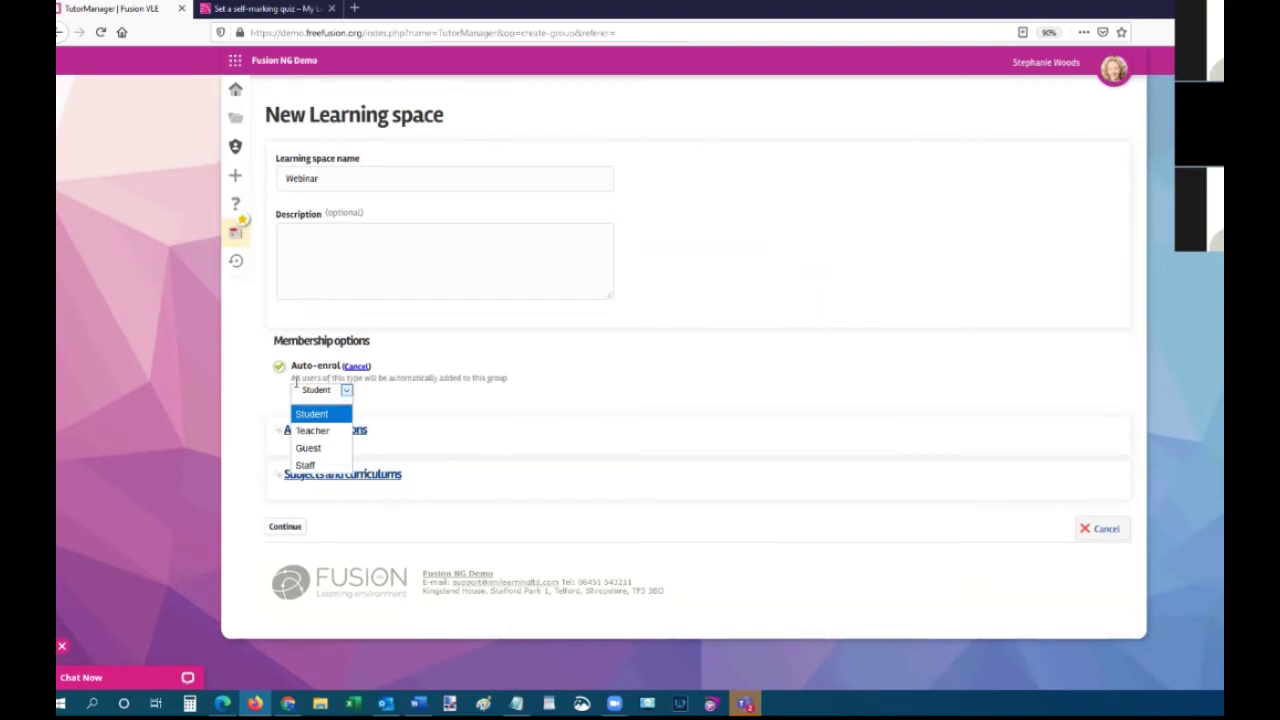
pyautogui.click(284, 381)
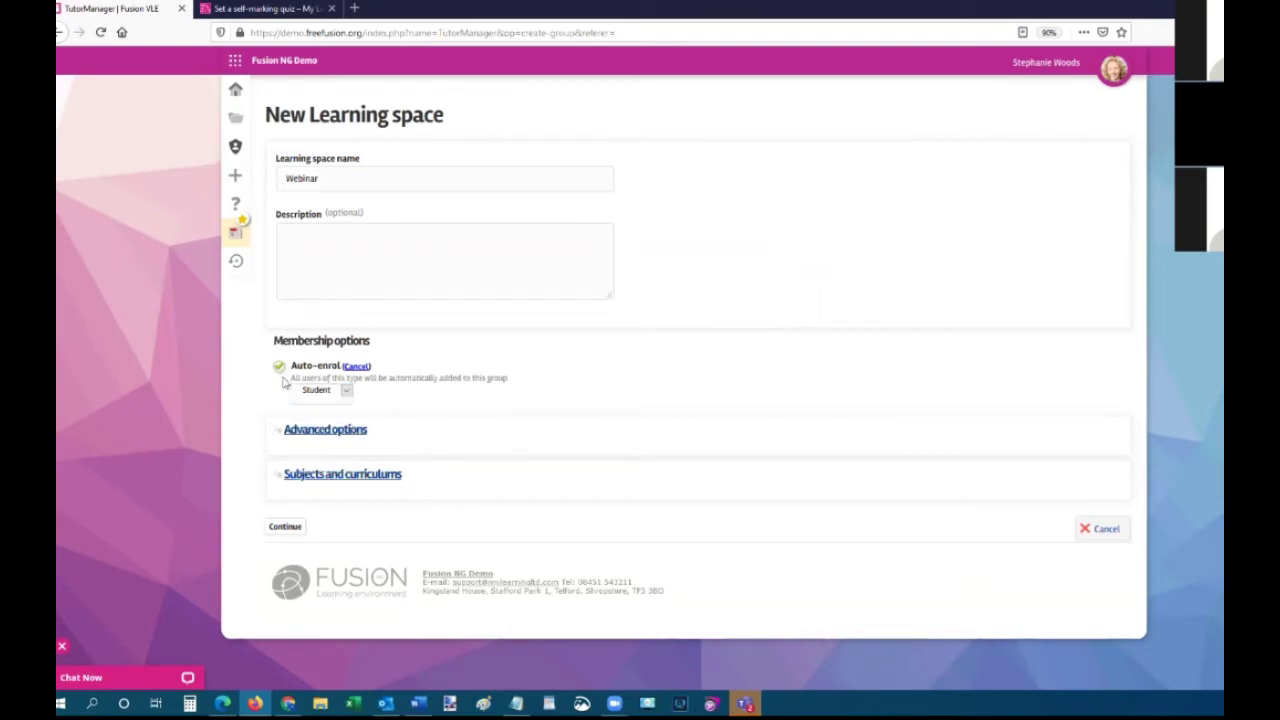
pyautogui.click(357, 368)
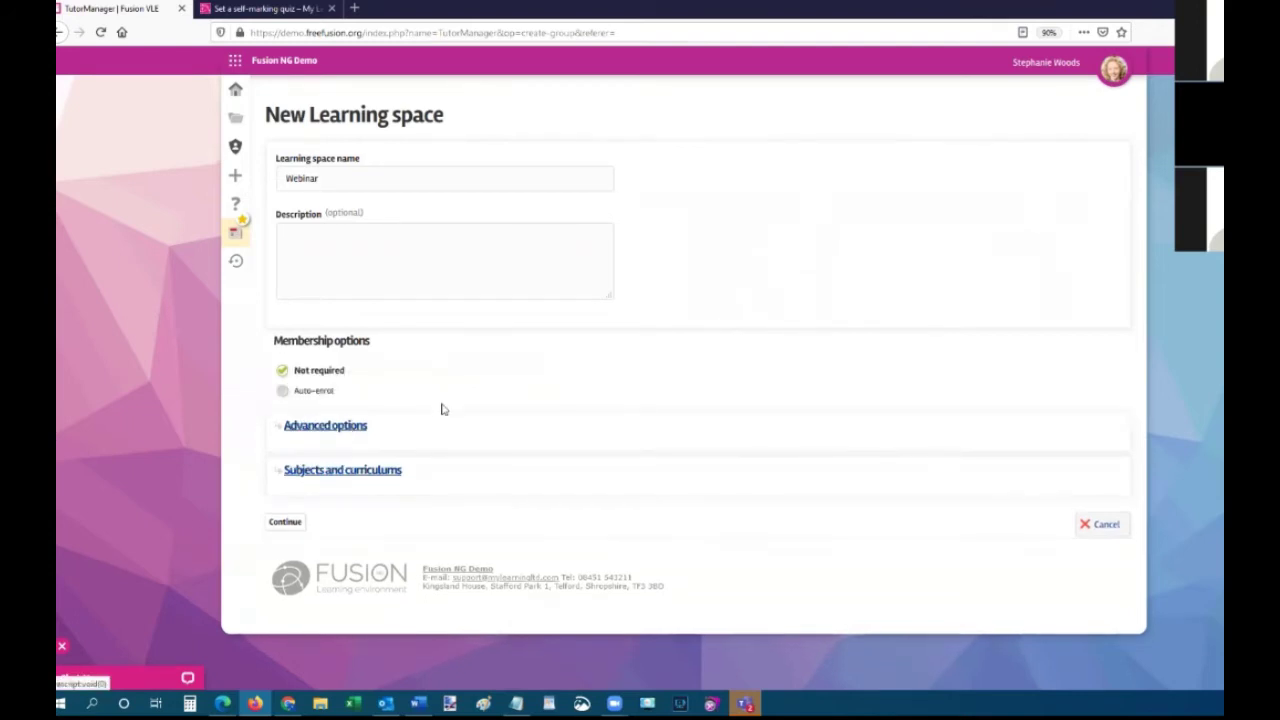
# In the advanced options, set the grading template to A,B,C,D,E,F and keep Group files as the group portal.
pyautogui.click(330, 426)
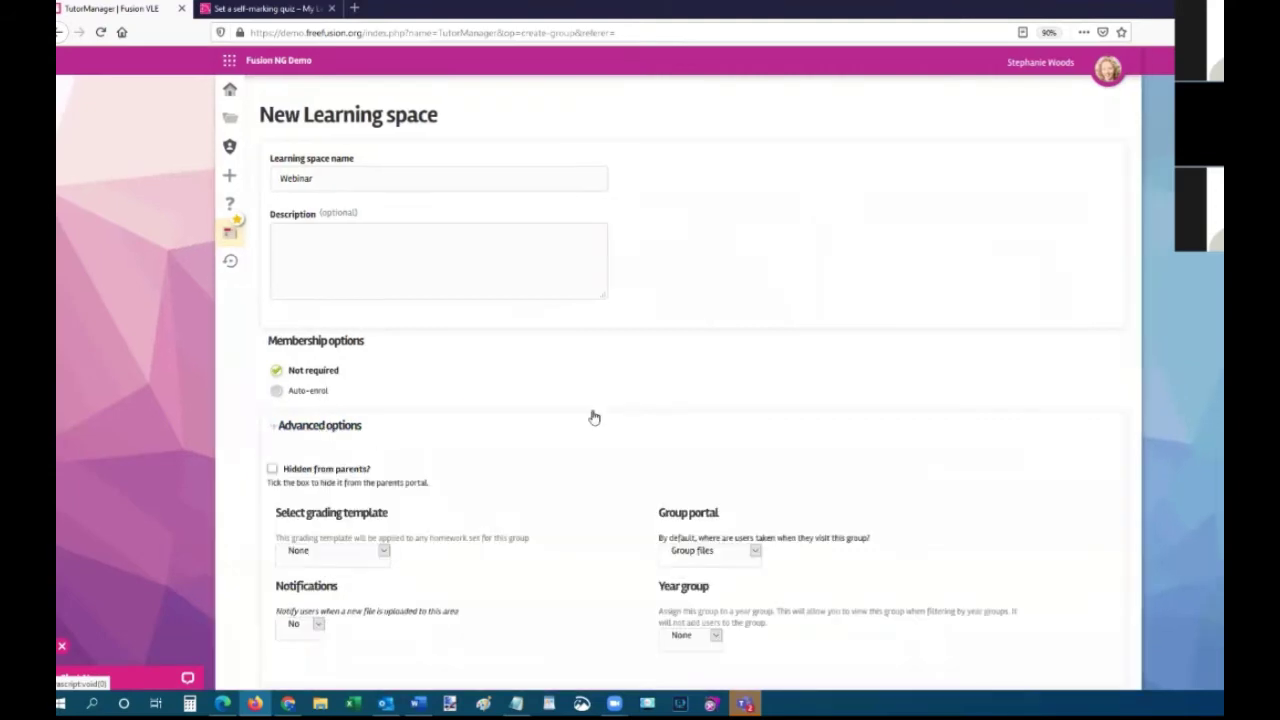
pyautogui.scroll(-3, 629, 331)
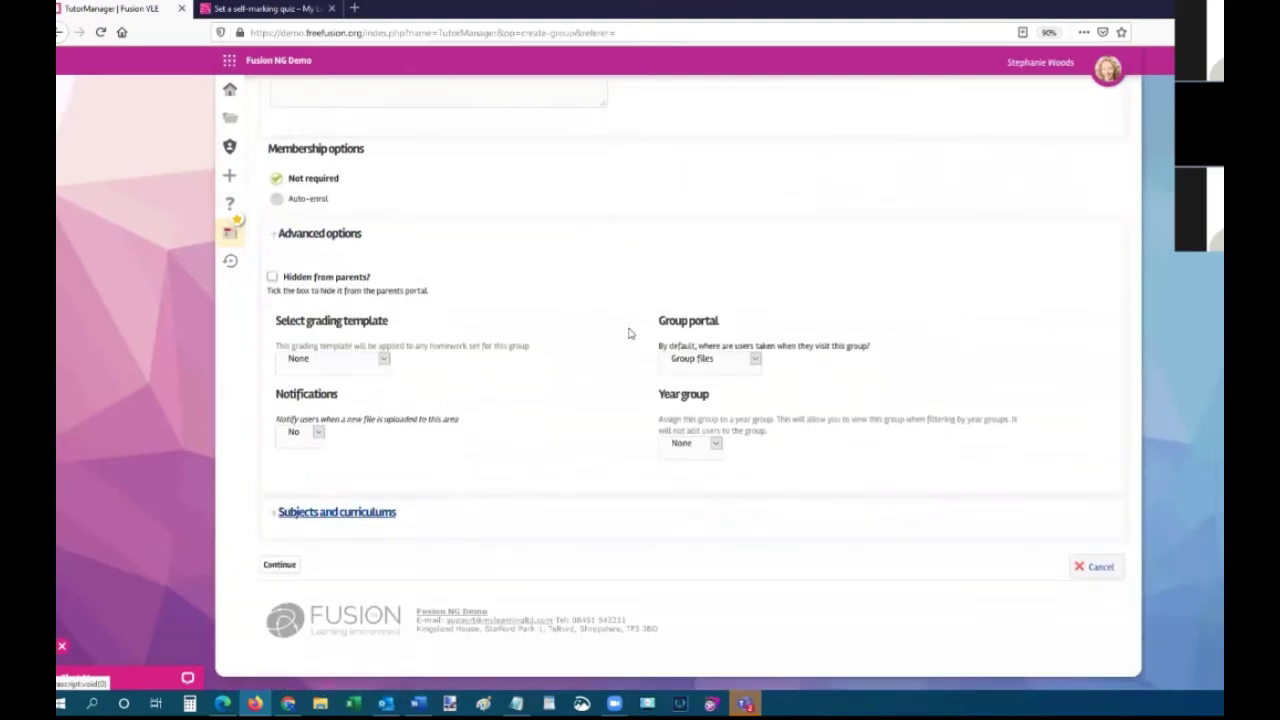
pyautogui.click(384, 360)
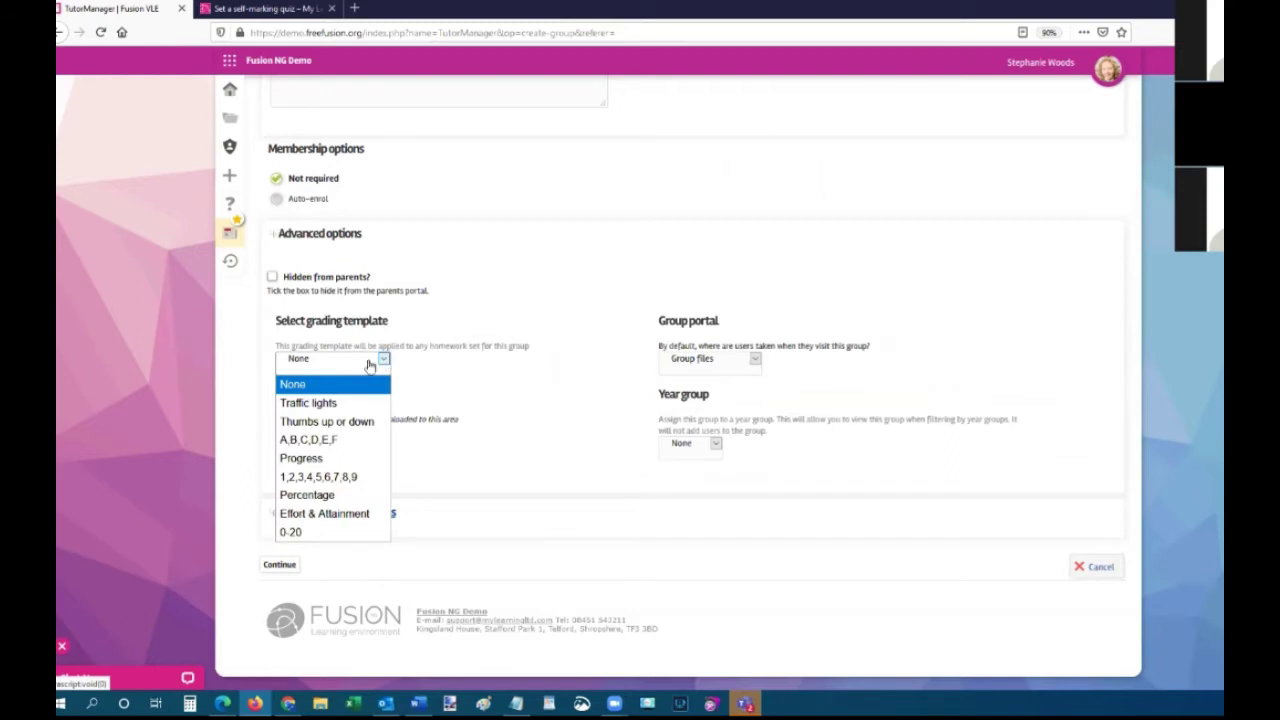
pyautogui.click(318, 439)
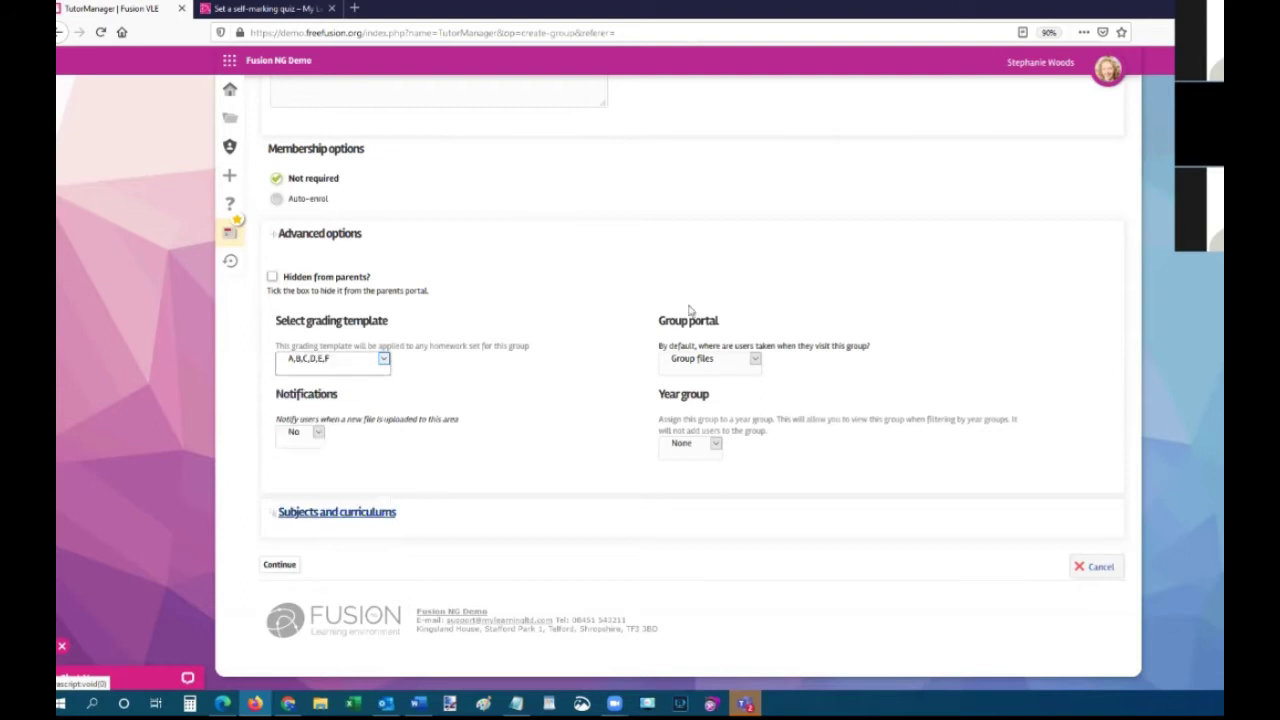
pyautogui.click(756, 361)
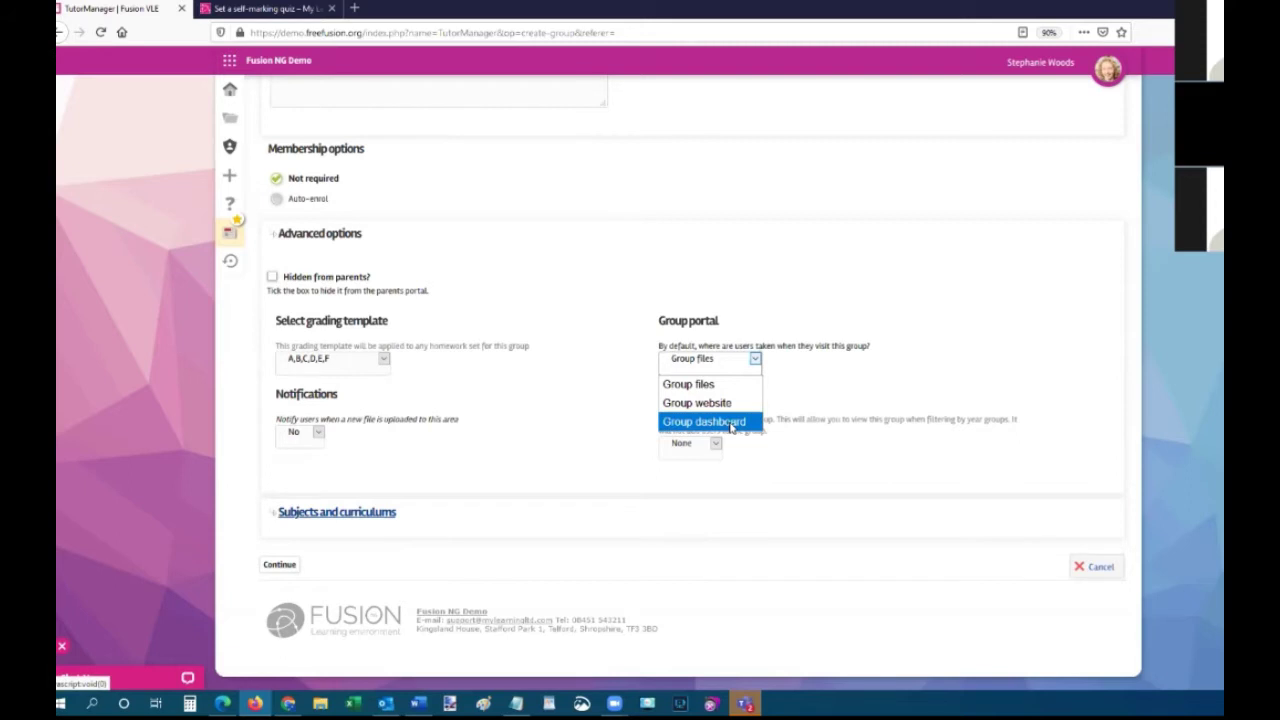
pyautogui.click(724, 383)
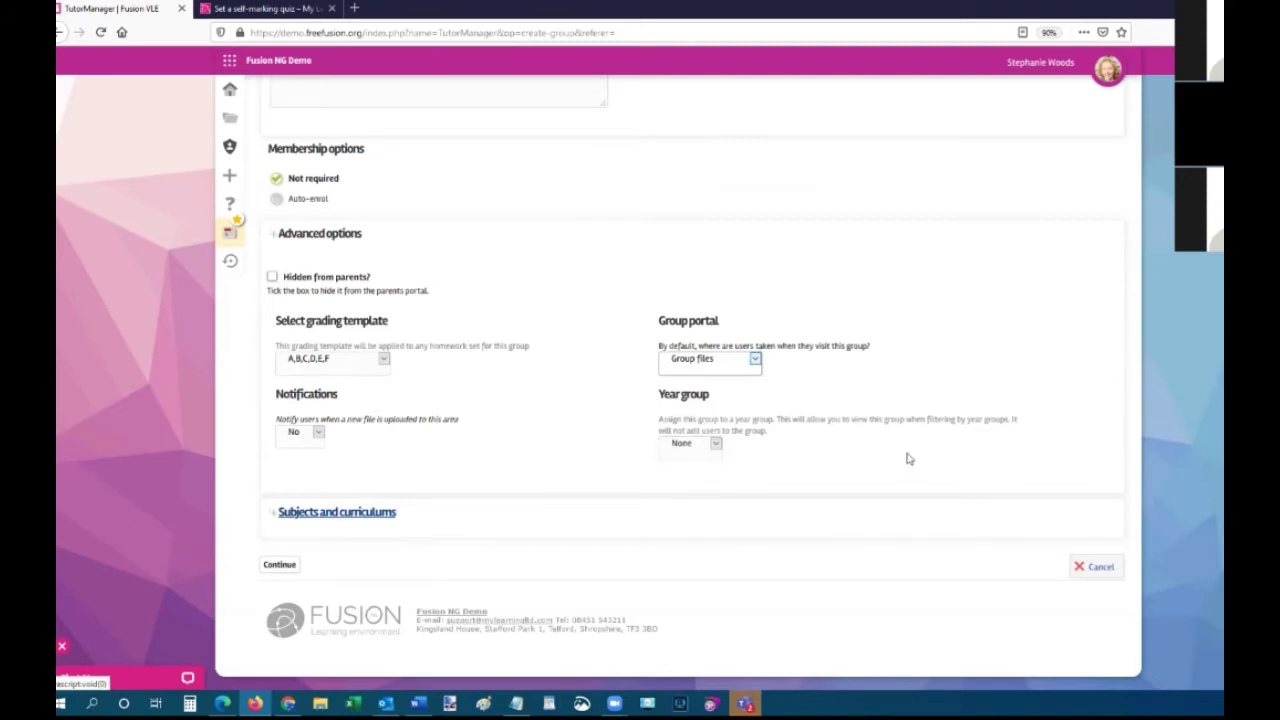
# Review the subjects and curriculums without selecting any, and continue to create the Webinar learning space.
pyautogui.scroll(-1, 540, 497)
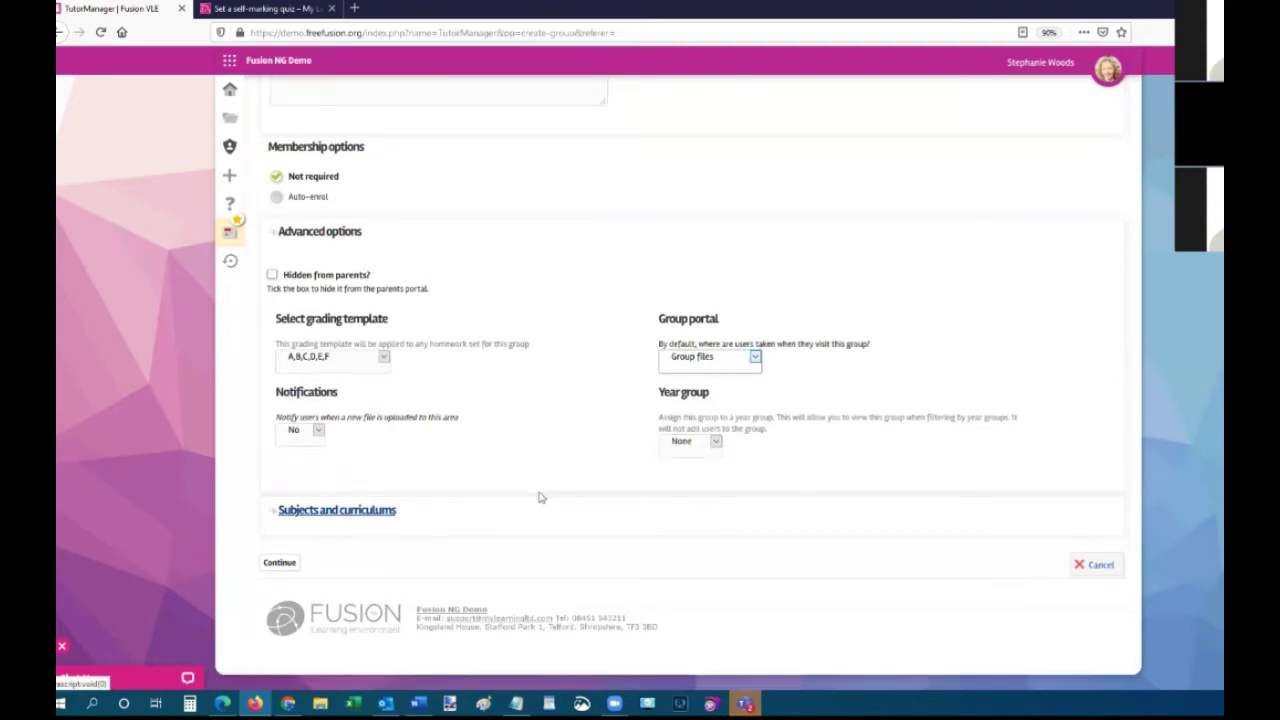
pyautogui.click(337, 510)
pyautogui.scroll(-3, 522, 490)
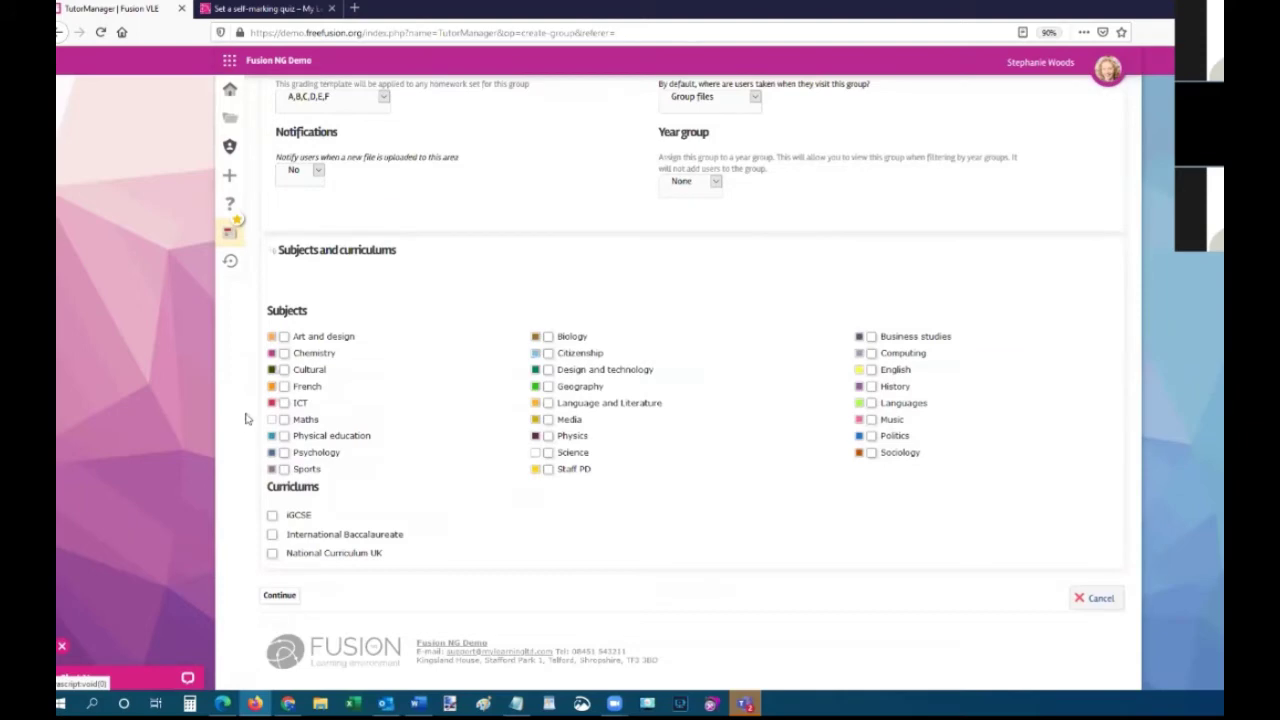
pyautogui.scroll(5, 245, 420)
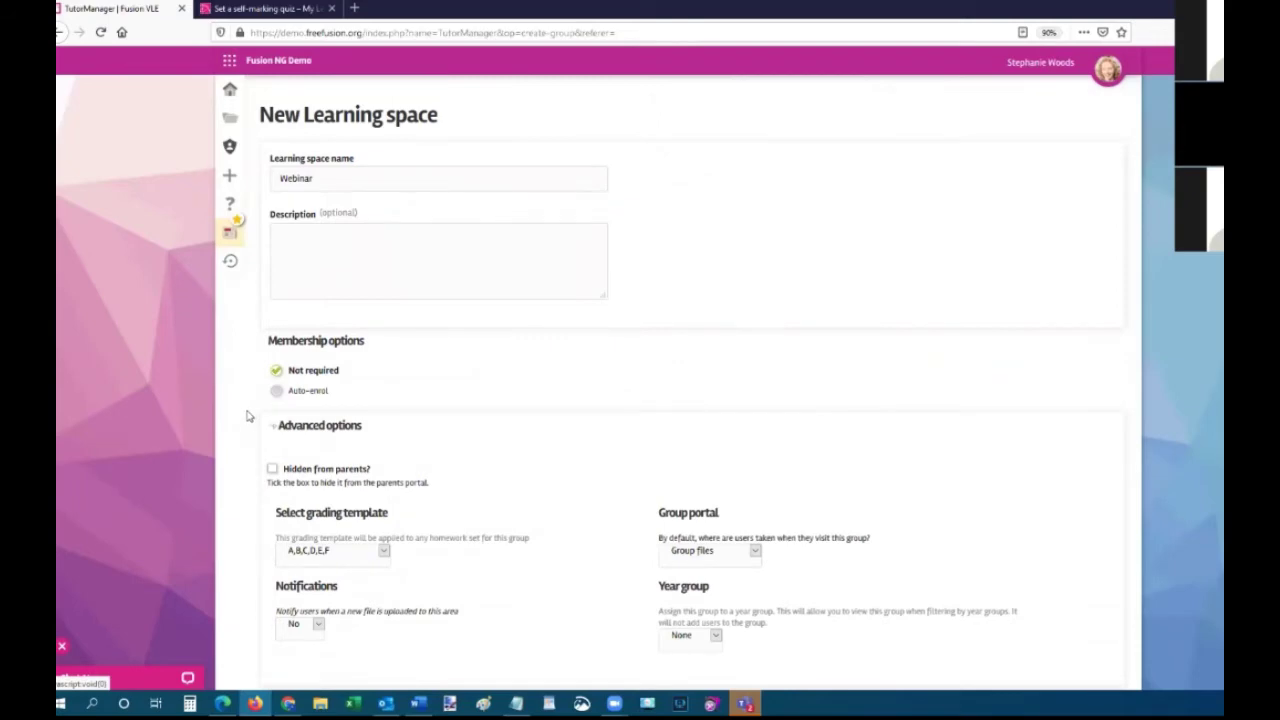
pyautogui.scroll(-5, 478, 393)
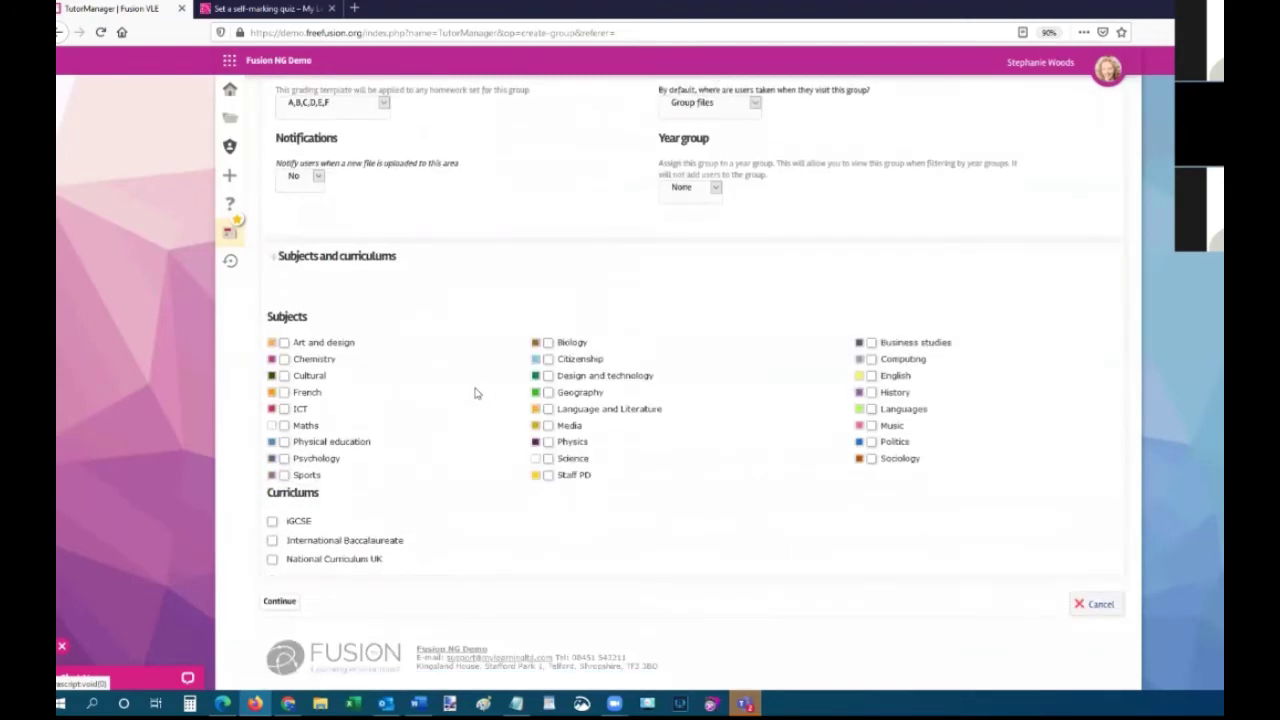
pyautogui.scroll(-1, 420, 450)
pyautogui.click(284, 563)
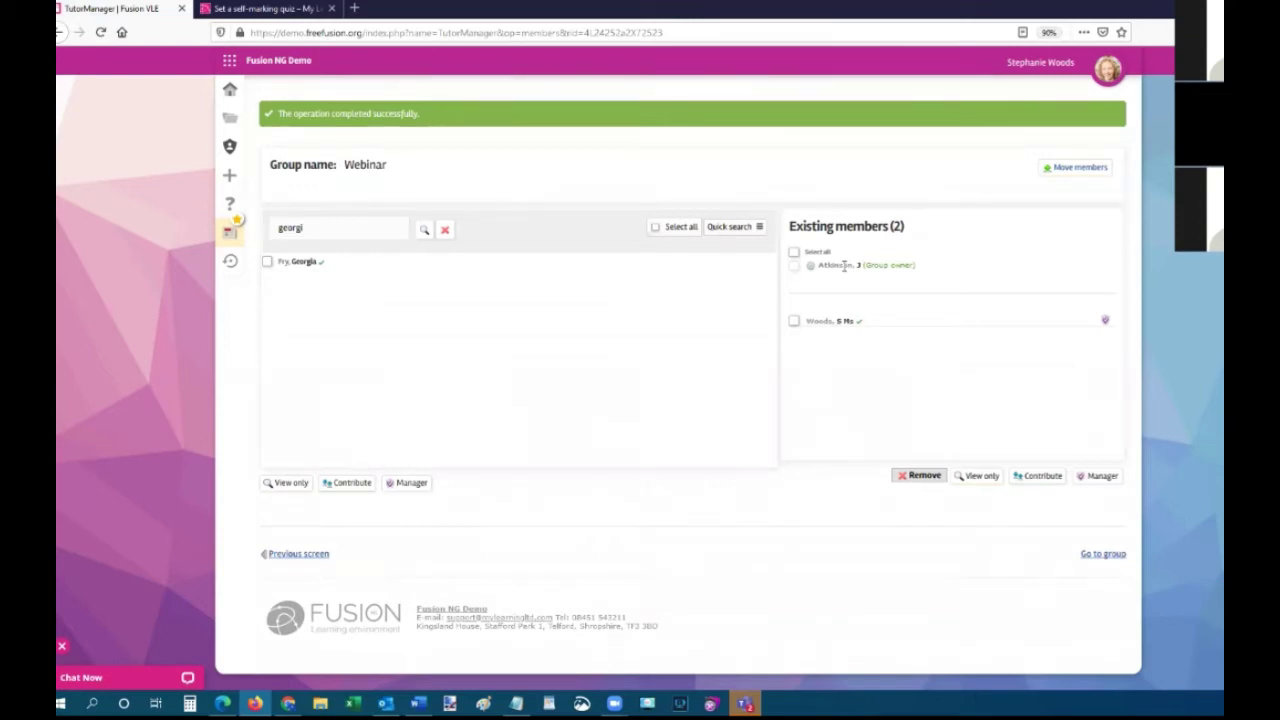
# List the students with the quick search and add five of them to the Webinar group with View only access.
pyautogui.click(755, 228)
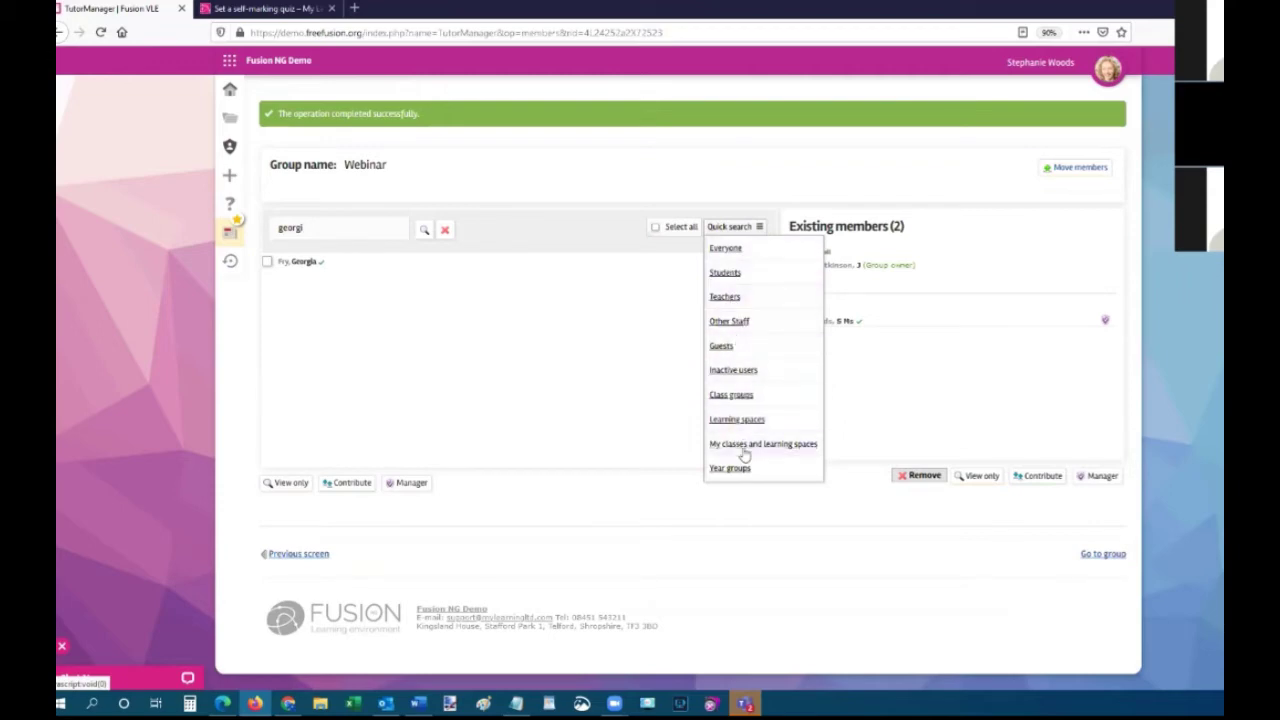
pyautogui.click(727, 273)
pyautogui.click(267, 371)
pyautogui.click(267, 389)
pyautogui.click(267, 408)
pyautogui.click(267, 445)
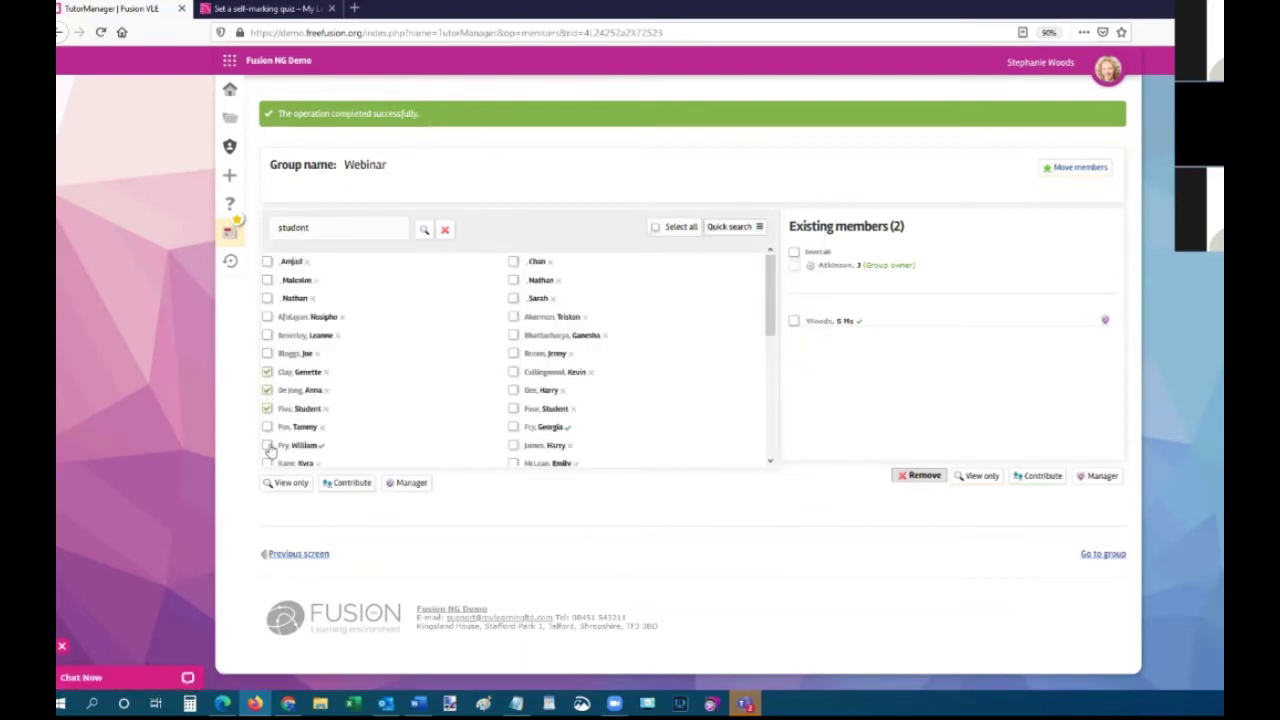
pyautogui.click(513, 428)
pyautogui.click(288, 484)
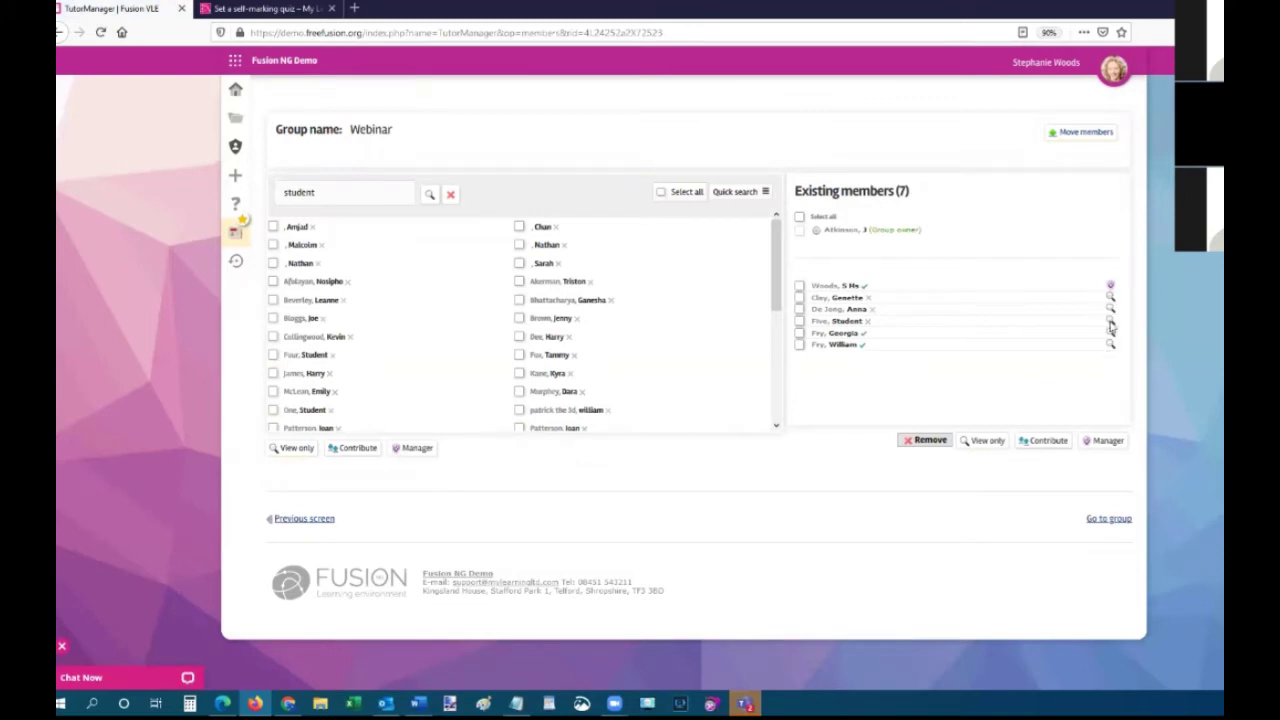
# Change the second-to-last listed member's access to Contribute and go to the Webinar group.
pyautogui.click(799, 333)
pyautogui.click(1040, 441)
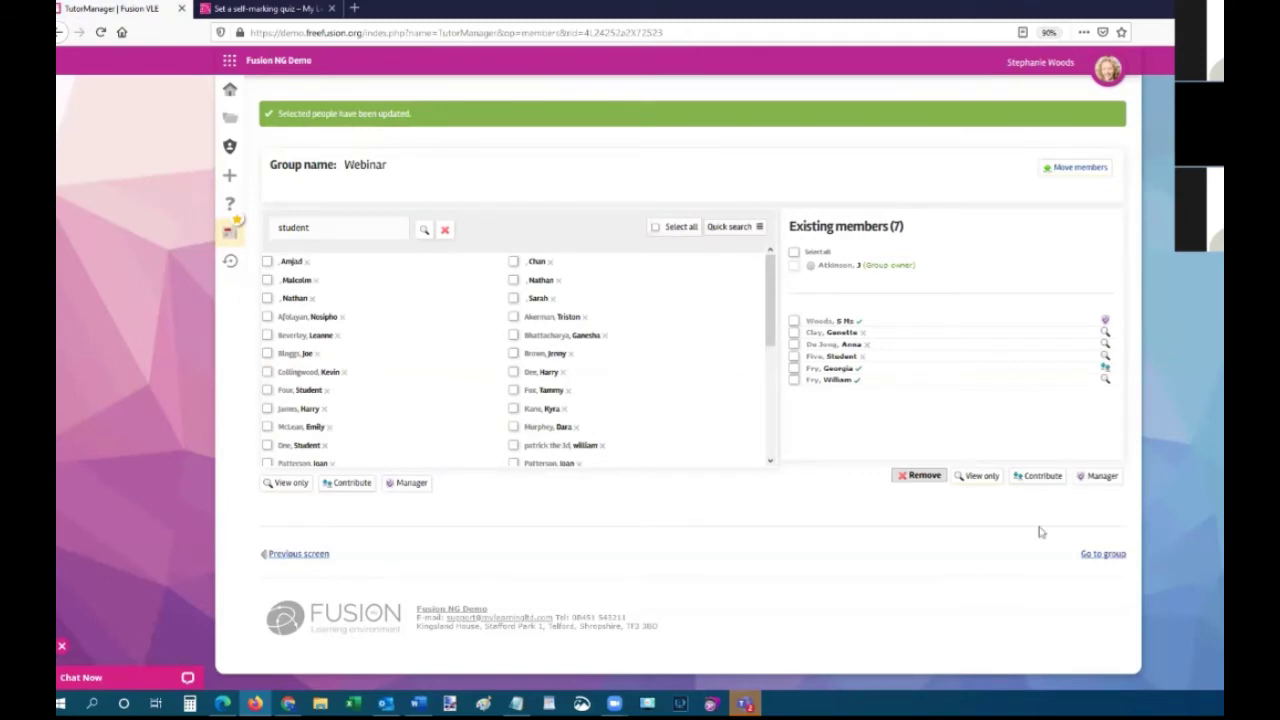
pyautogui.click(1104, 558)
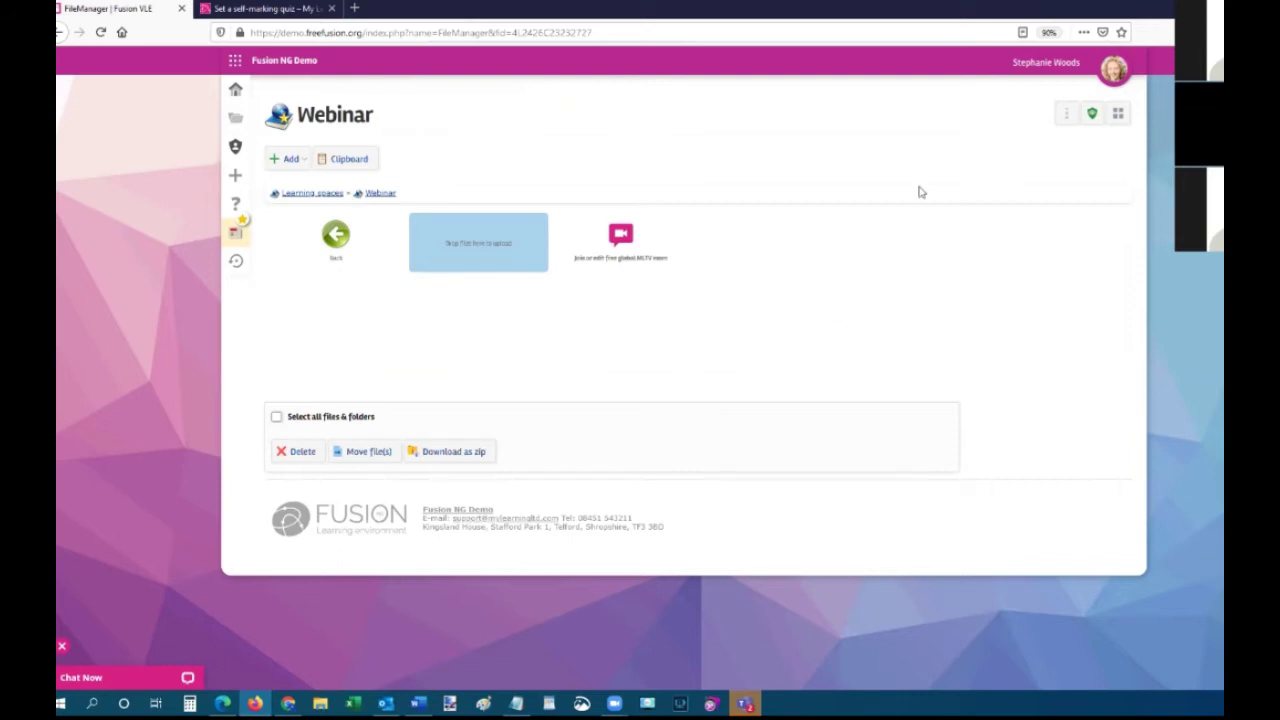
# Open and close the Webinar group's options, and return to the list of learning spaces.
pyautogui.click(1067, 116)
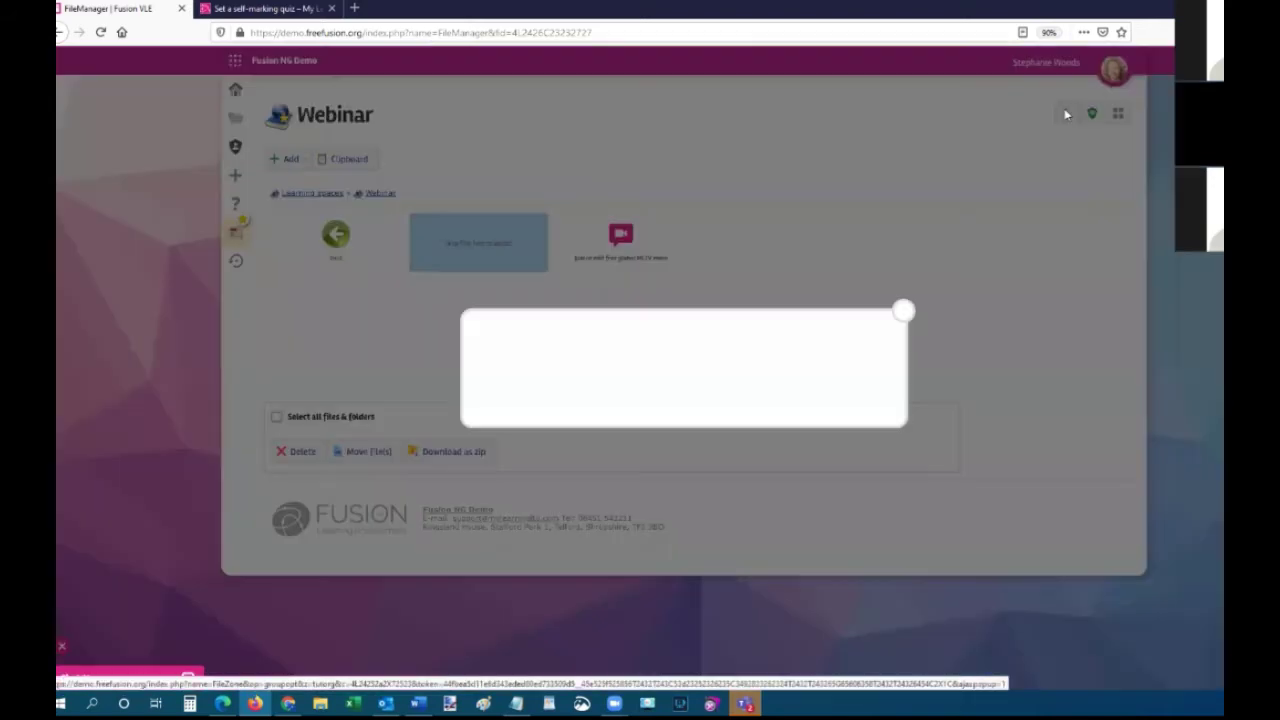
pyautogui.click(902, 225)
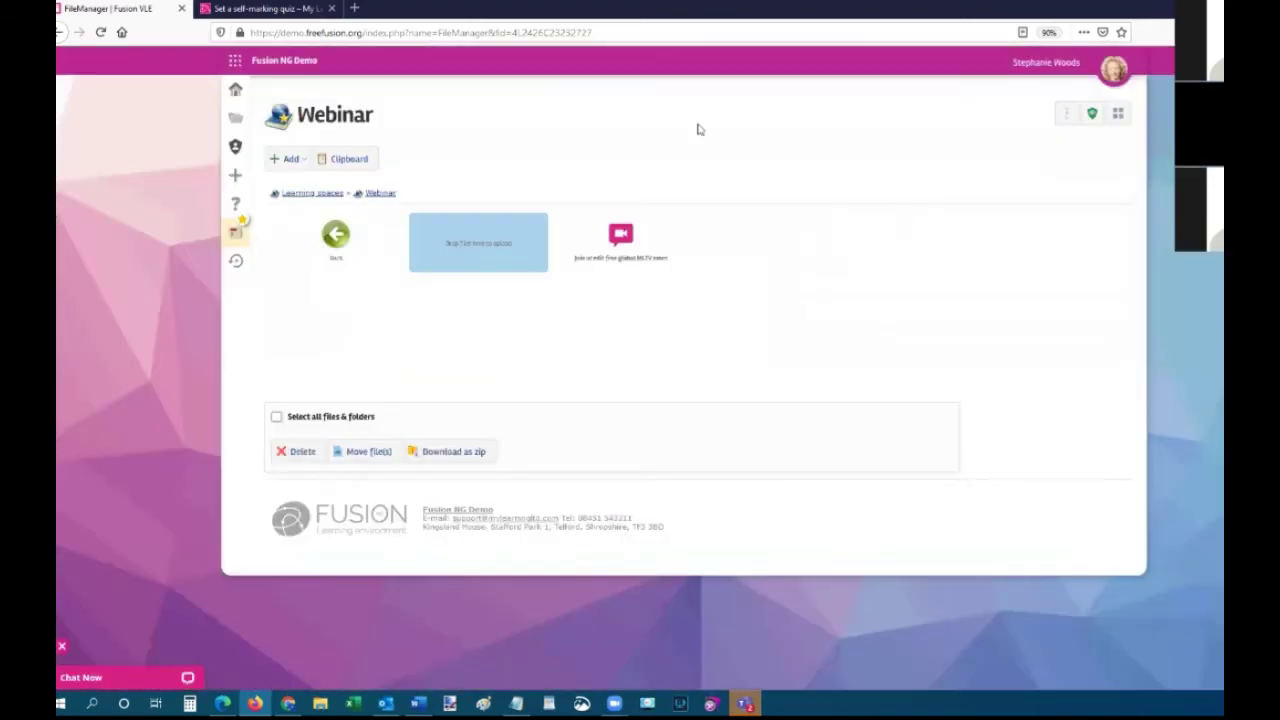
pyautogui.click(238, 119)
pyautogui.click(288, 210)
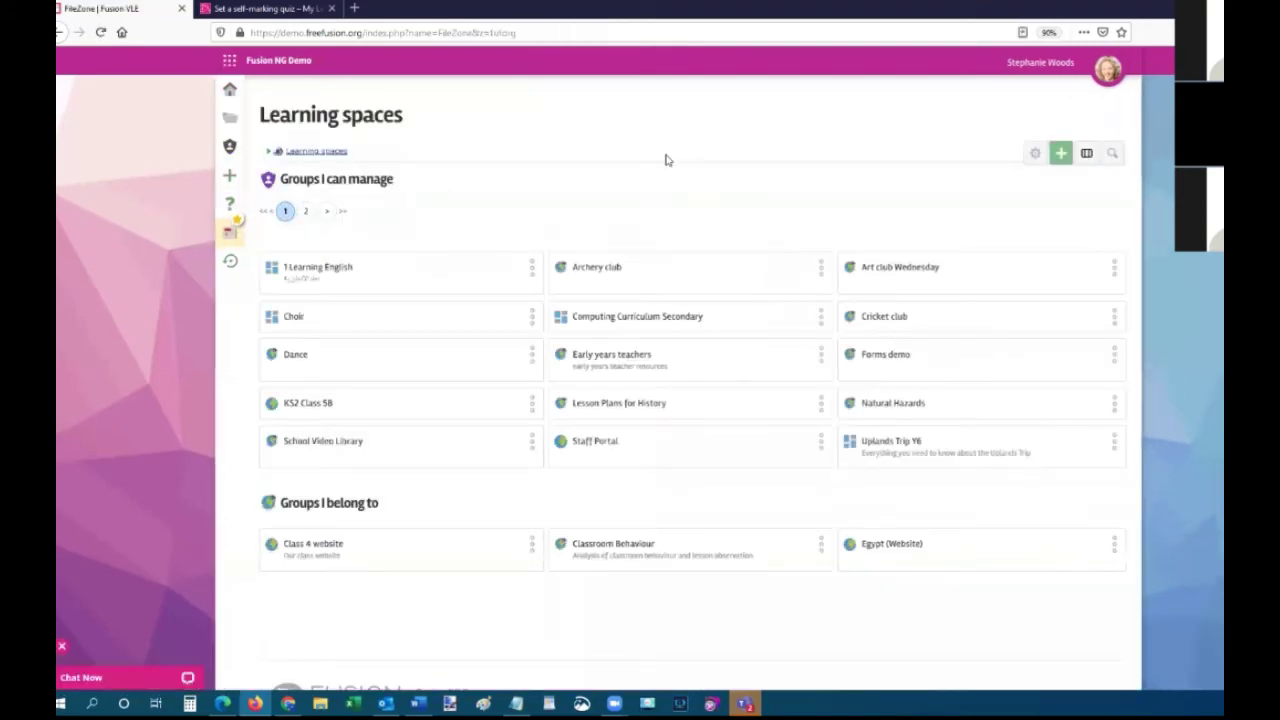
# View the 1 Learning English group's options, close them, and look over the latest group blog posts on the dashboard.
pyautogui.click(531, 270)
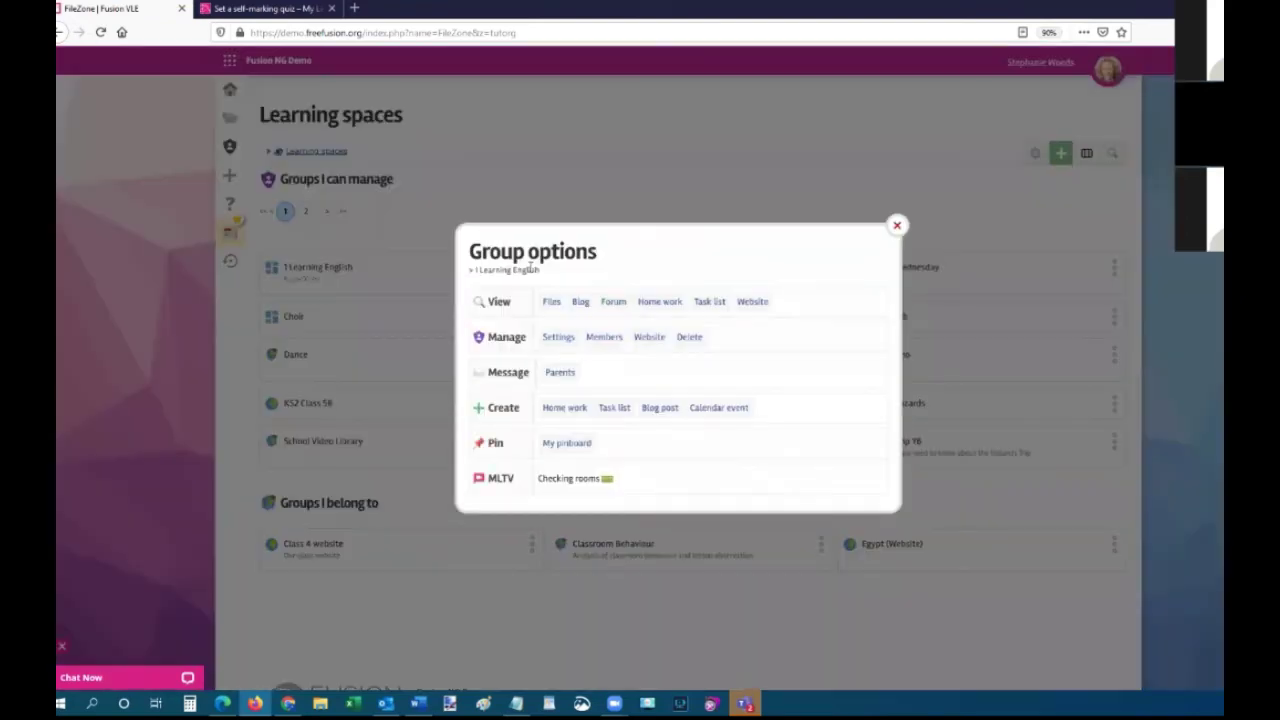
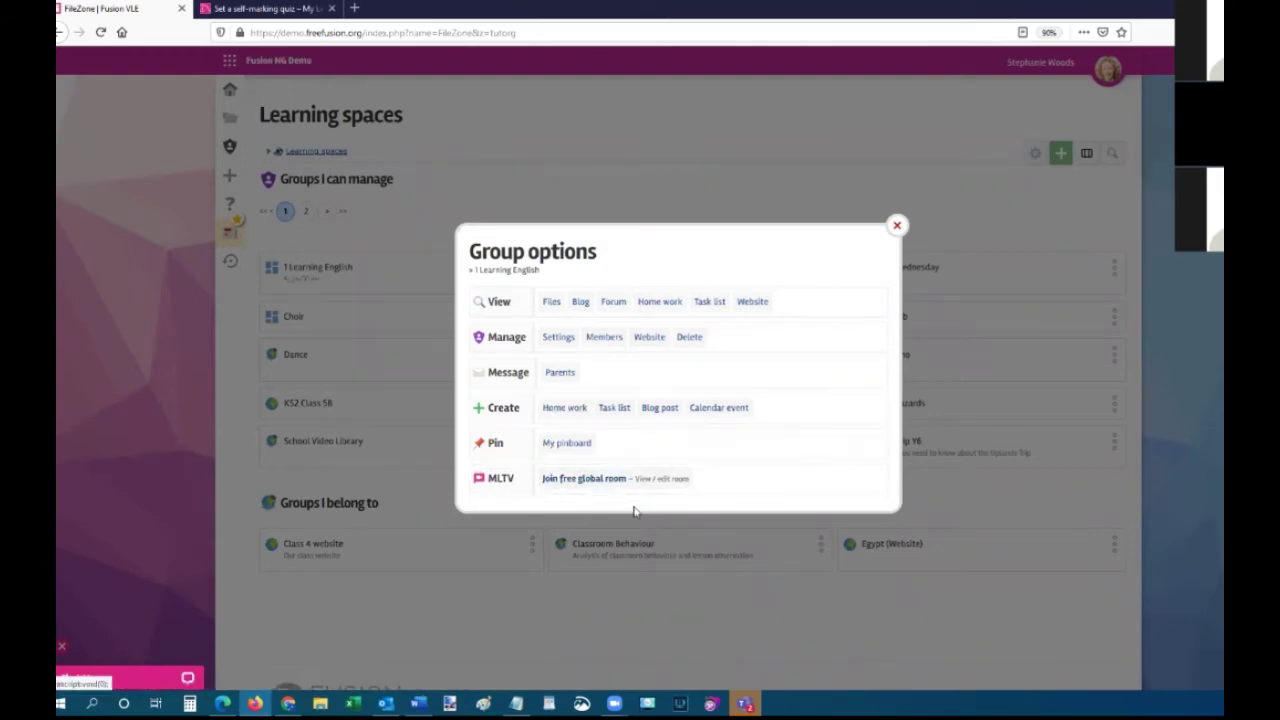
pyautogui.click(897, 228)
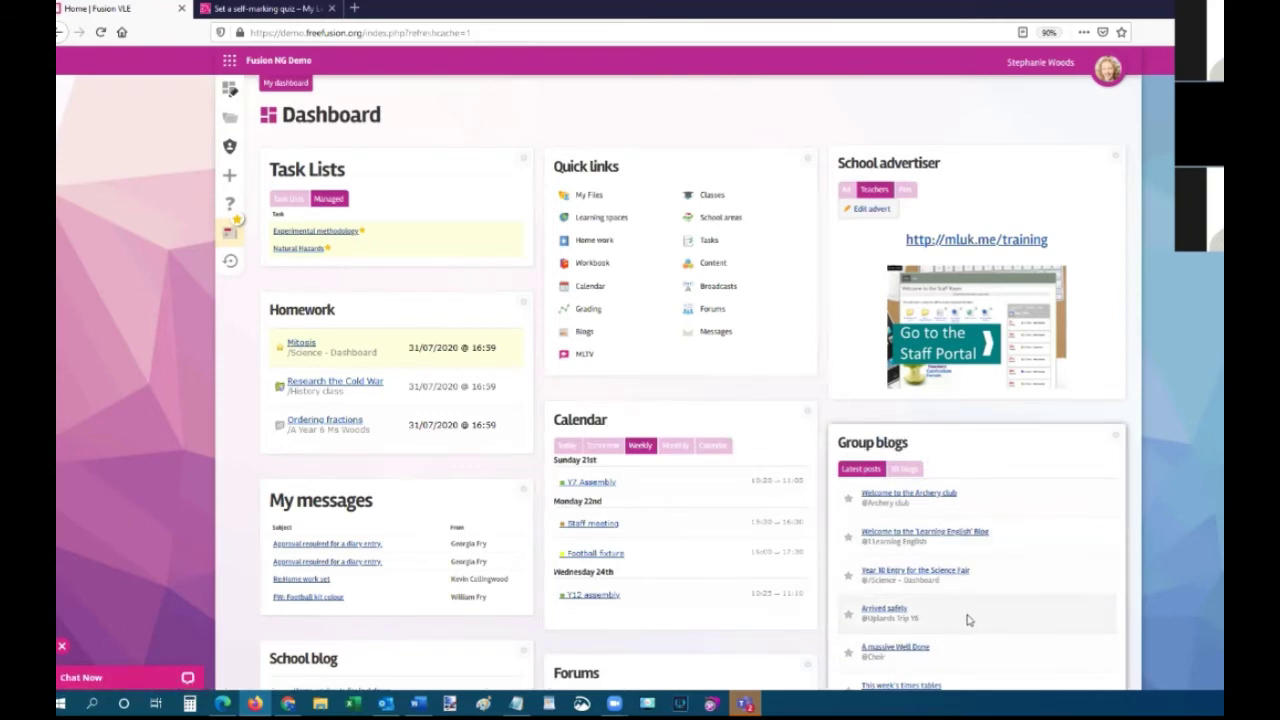
pyautogui.scroll(-2, 967, 621)
pyautogui.scroll(-3, 967, 621)
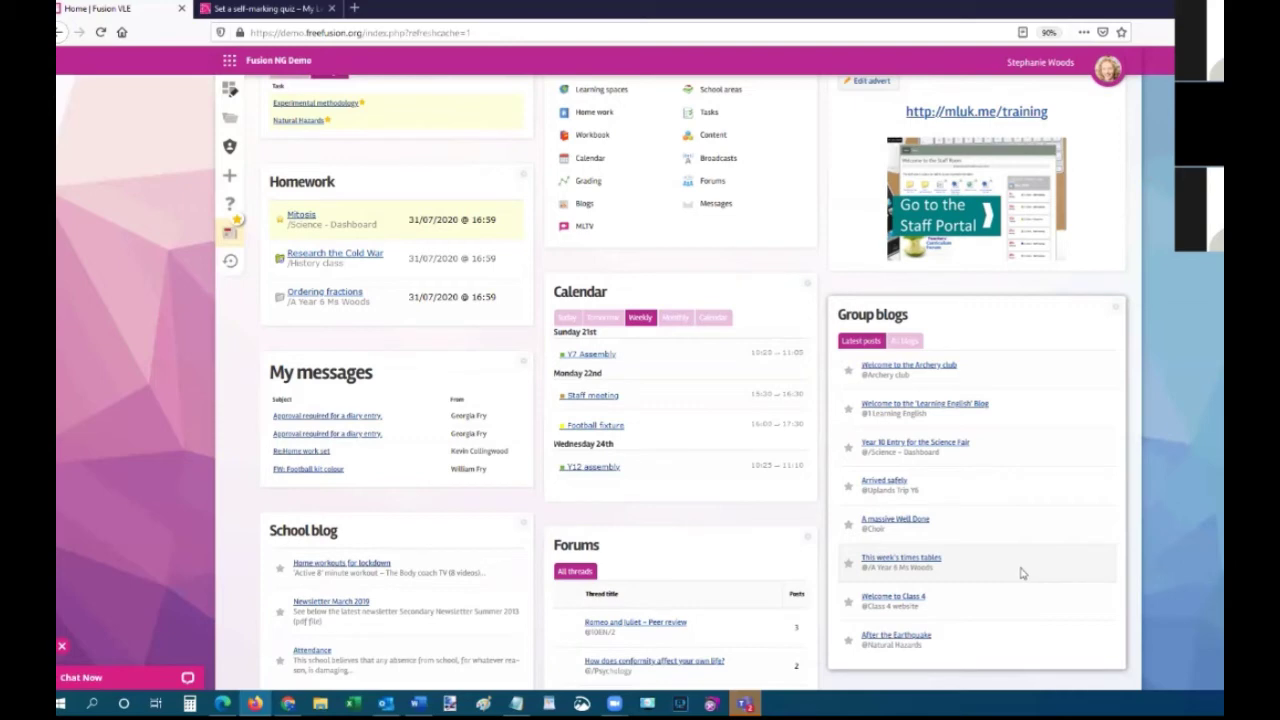
# Open the "Welcome to the 'Learning English' Blog" post, review its video and comments, and return to the dashboard.
pyautogui.click(926, 404)
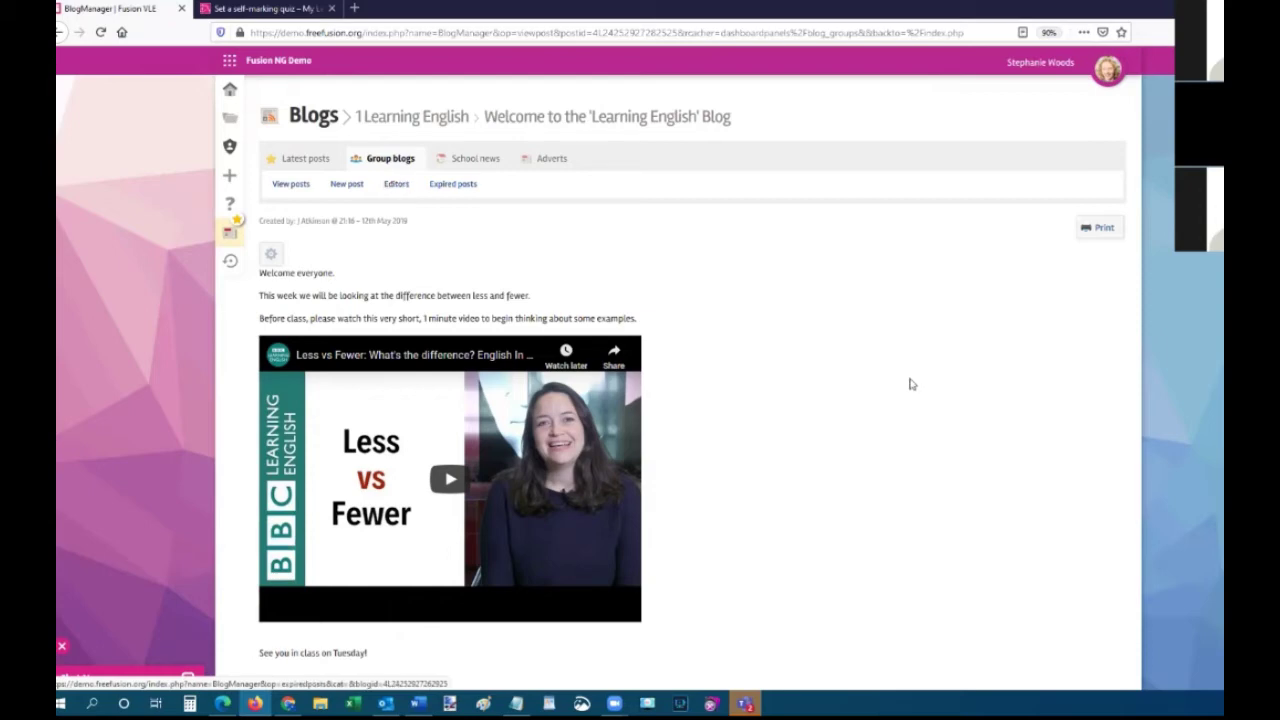
pyautogui.scroll(-3, 908, 388)
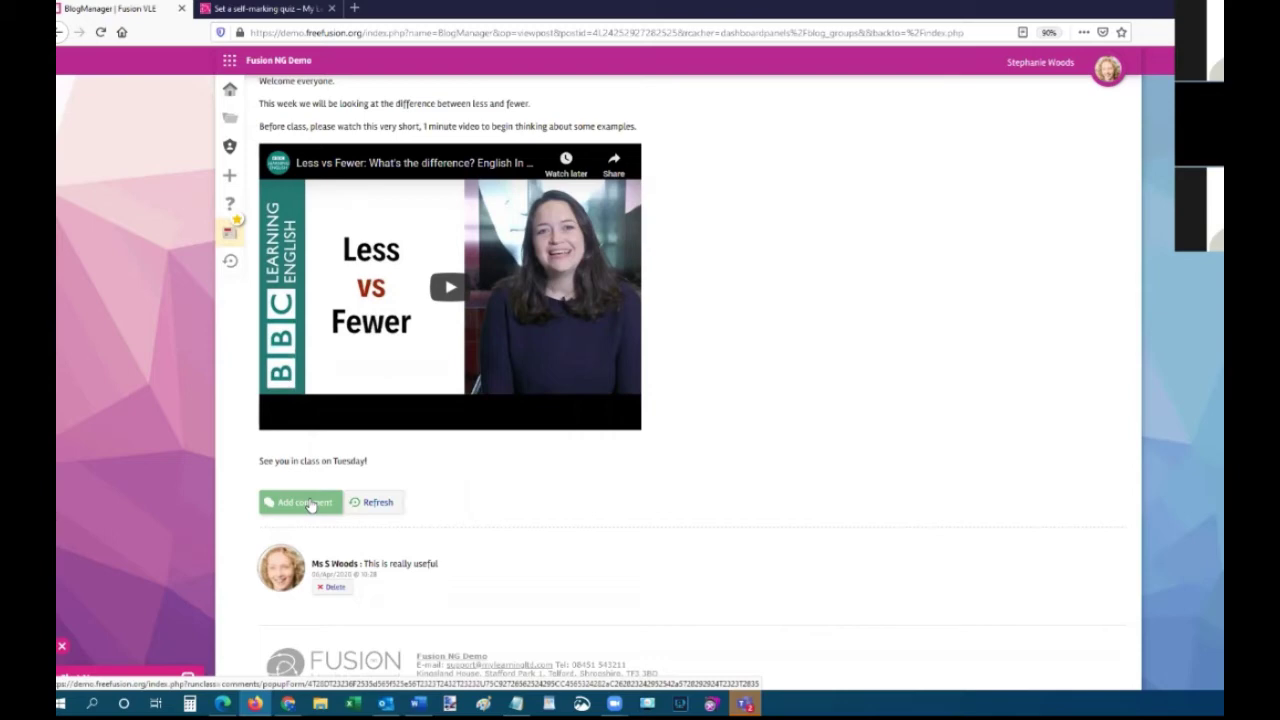
pyautogui.scroll(3, 325, 495)
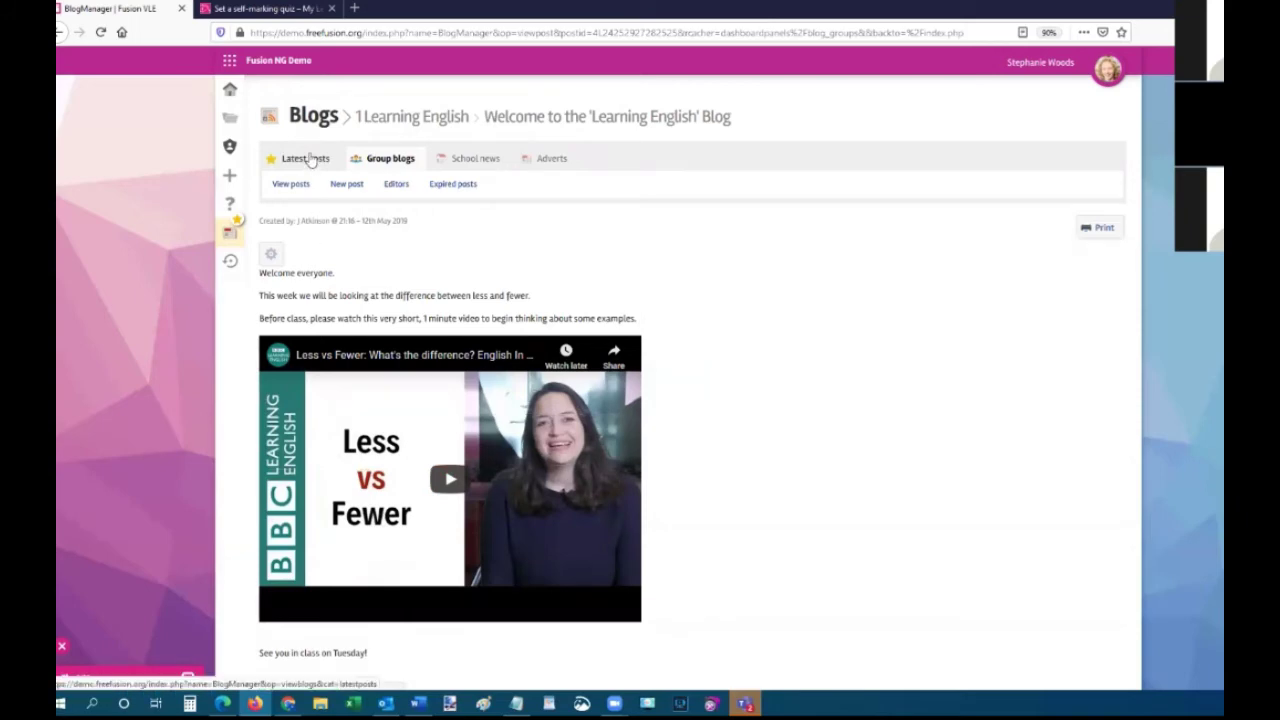
pyautogui.click(230, 96)
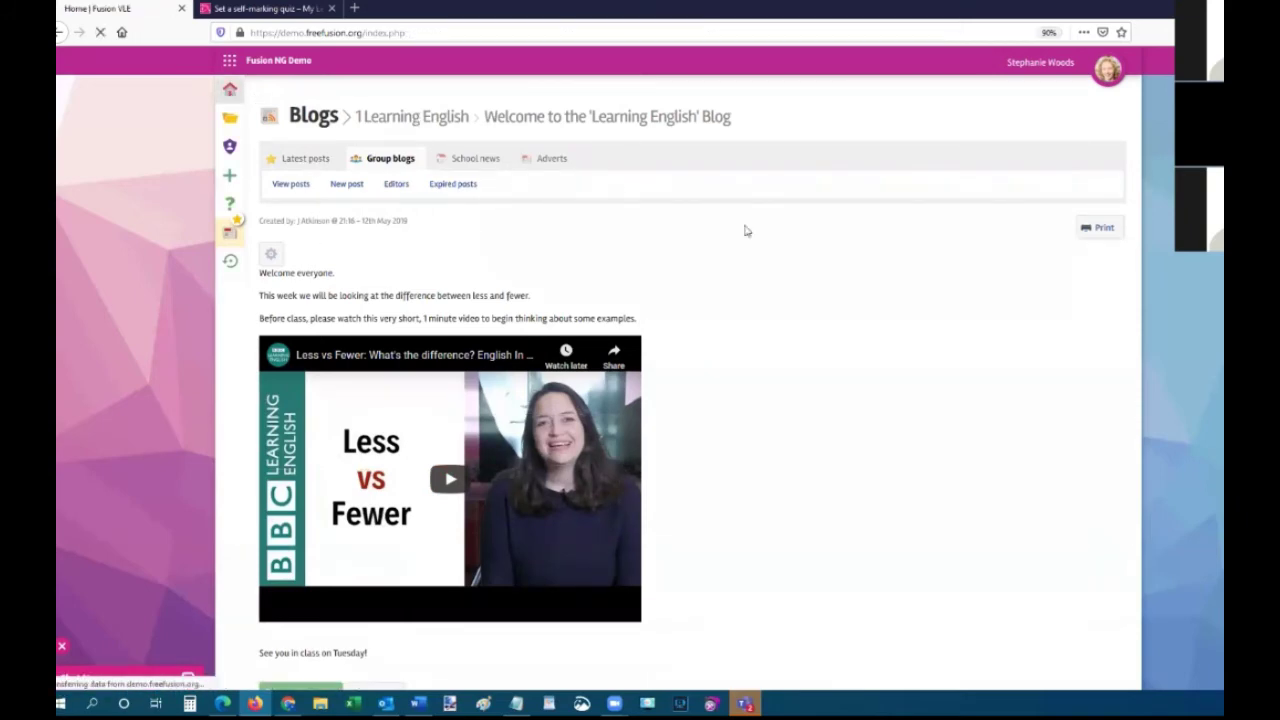
# Open the Psychology forum thread "How does conformity affect your own life?" and change the moderation status of the student's reply.
pyautogui.scroll(-3, 857, 286)
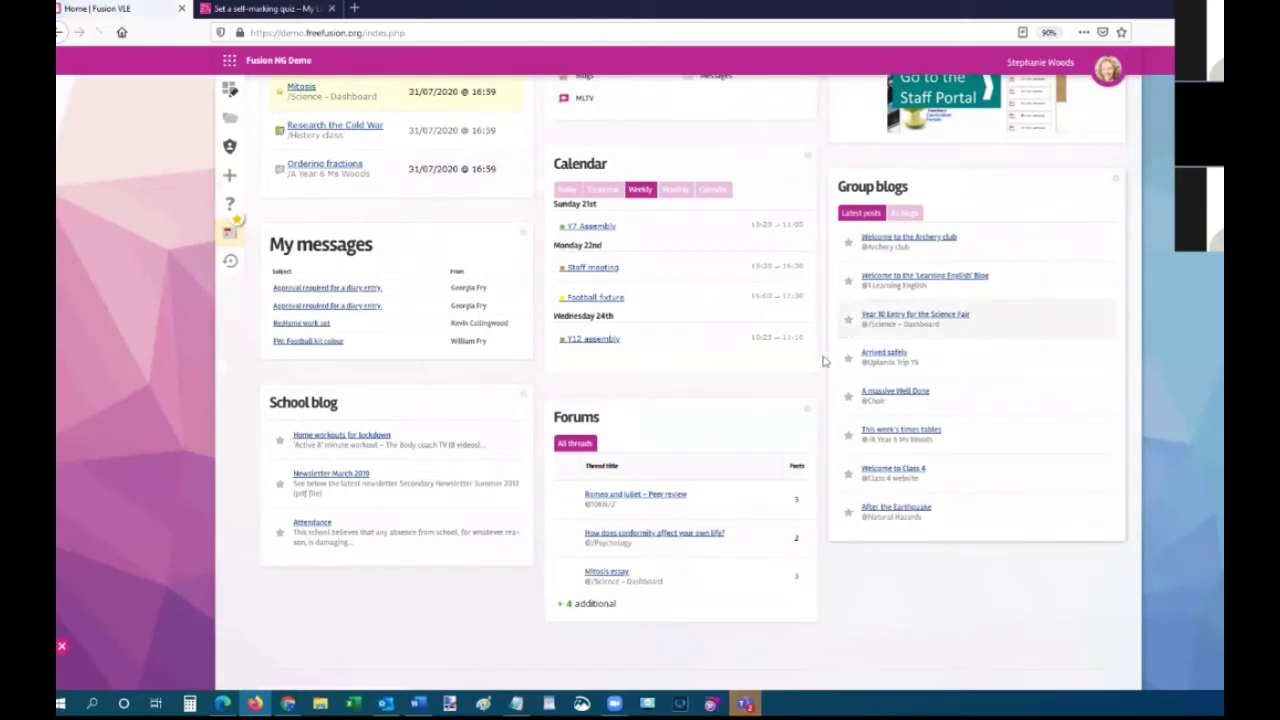
pyautogui.click(666, 540)
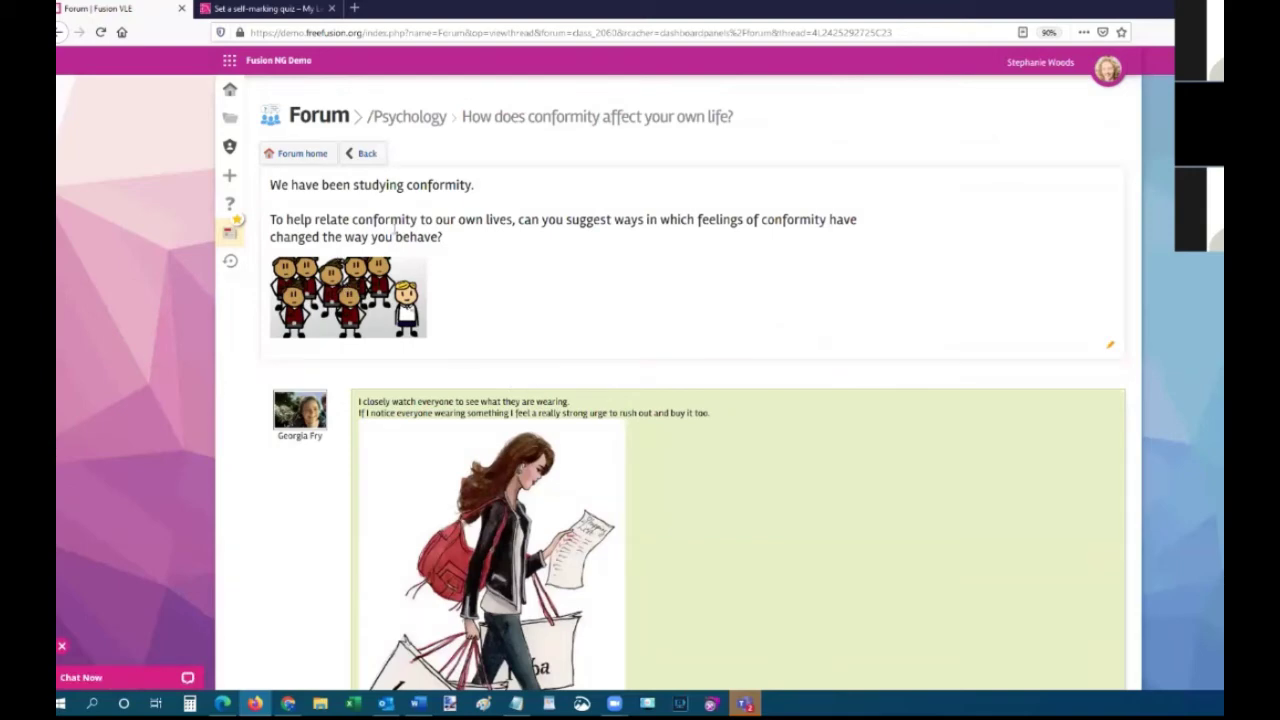
pyautogui.scroll(-1, 830, 294)
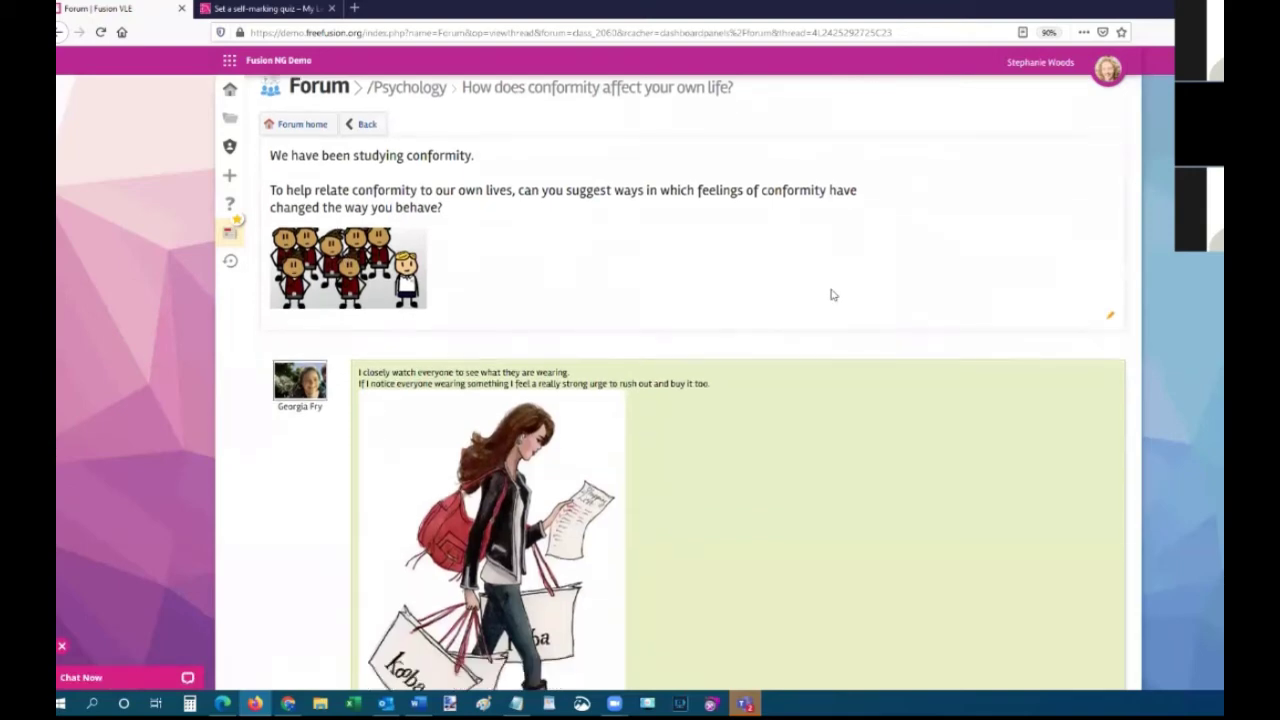
pyautogui.scroll(-3, 830, 294)
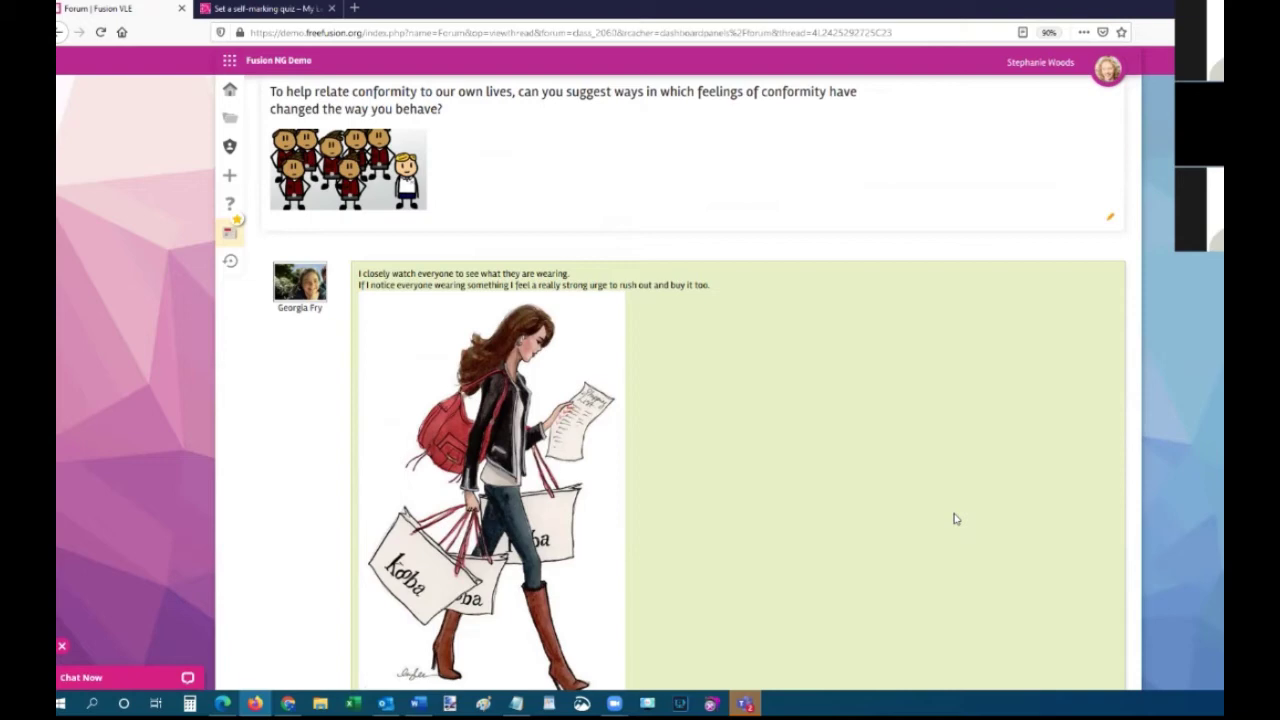
pyautogui.scroll(-3, 954, 518)
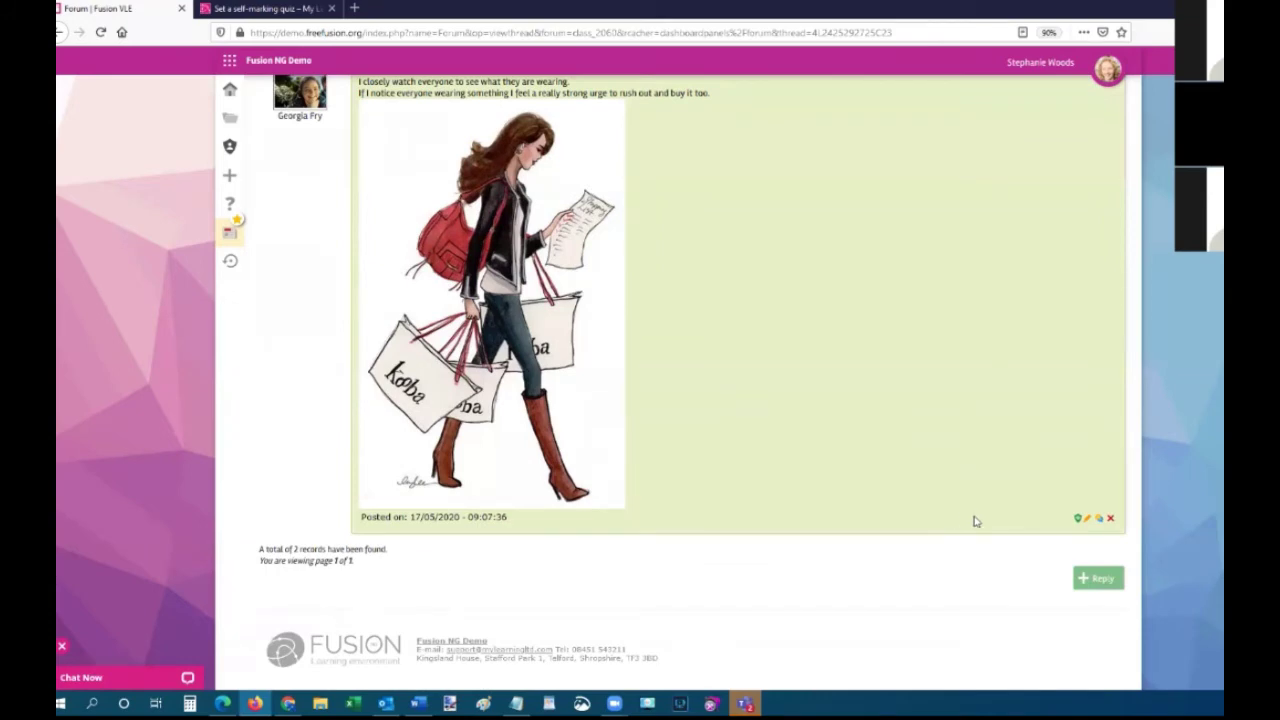
pyautogui.click(1079, 522)
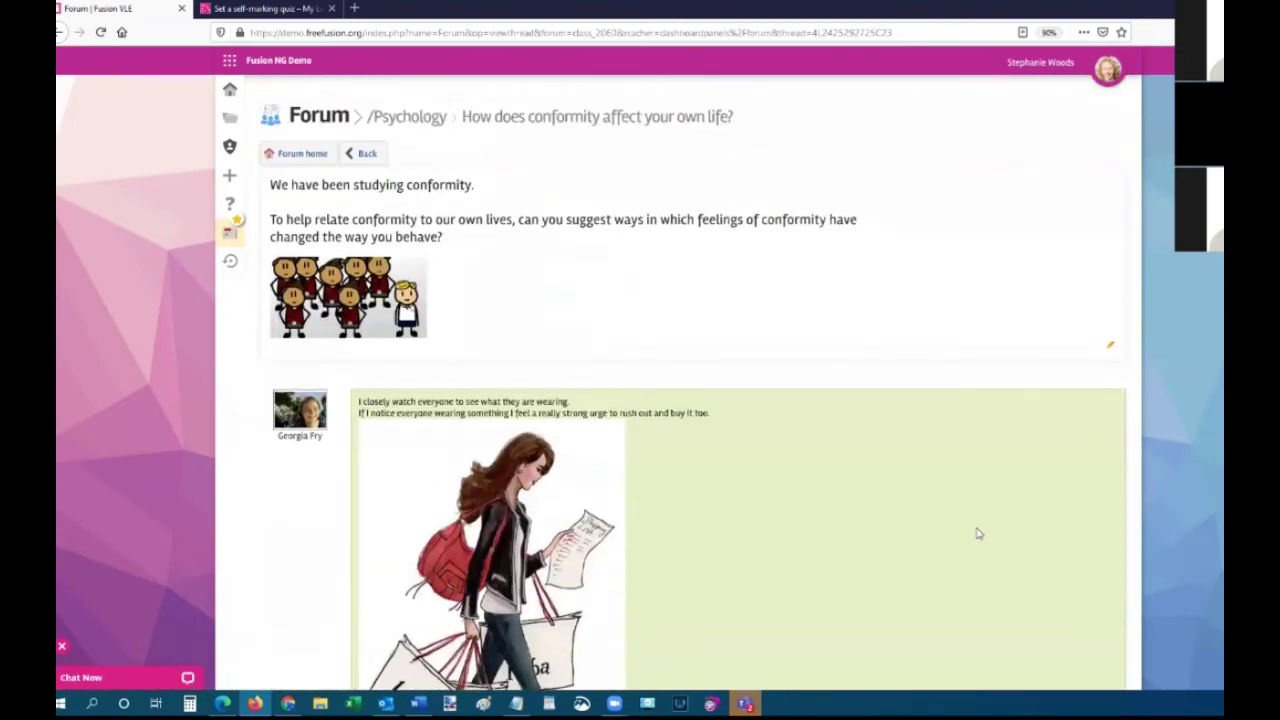
# Go to the list of all forums, and view the Psychology forum's permission settings without changing them.
pyautogui.click(230, 62)
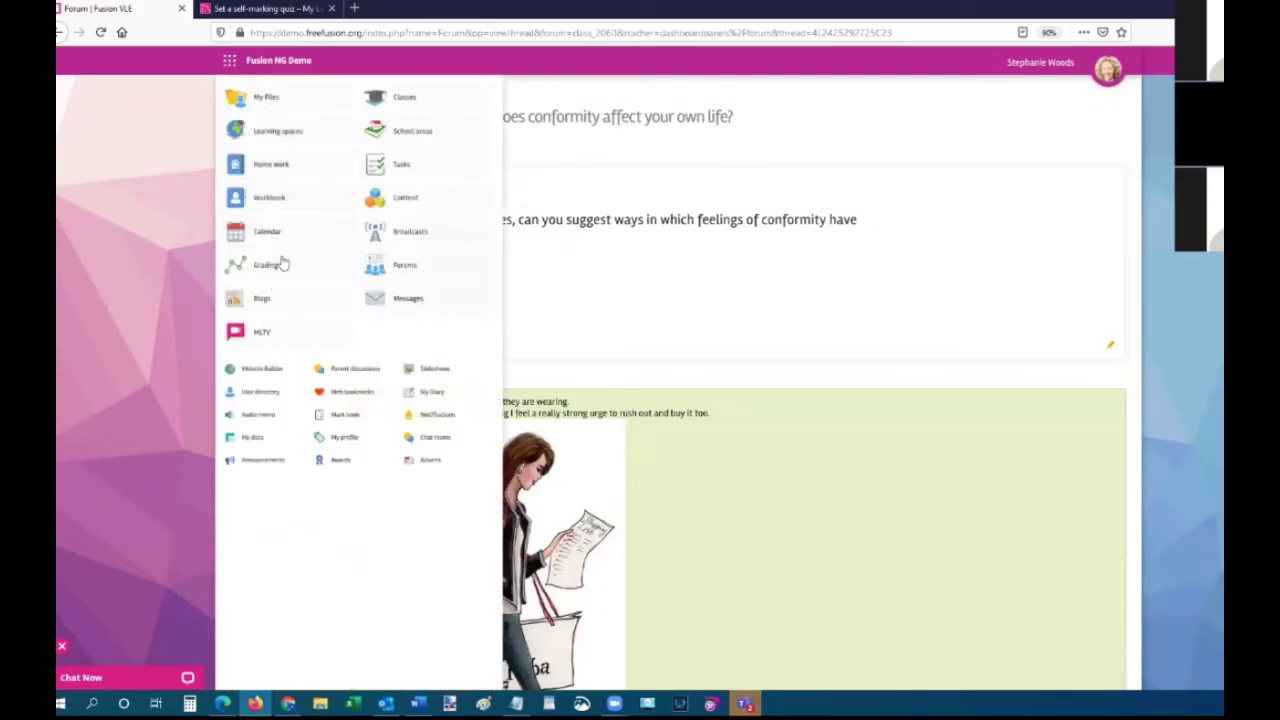
pyautogui.click(404, 268)
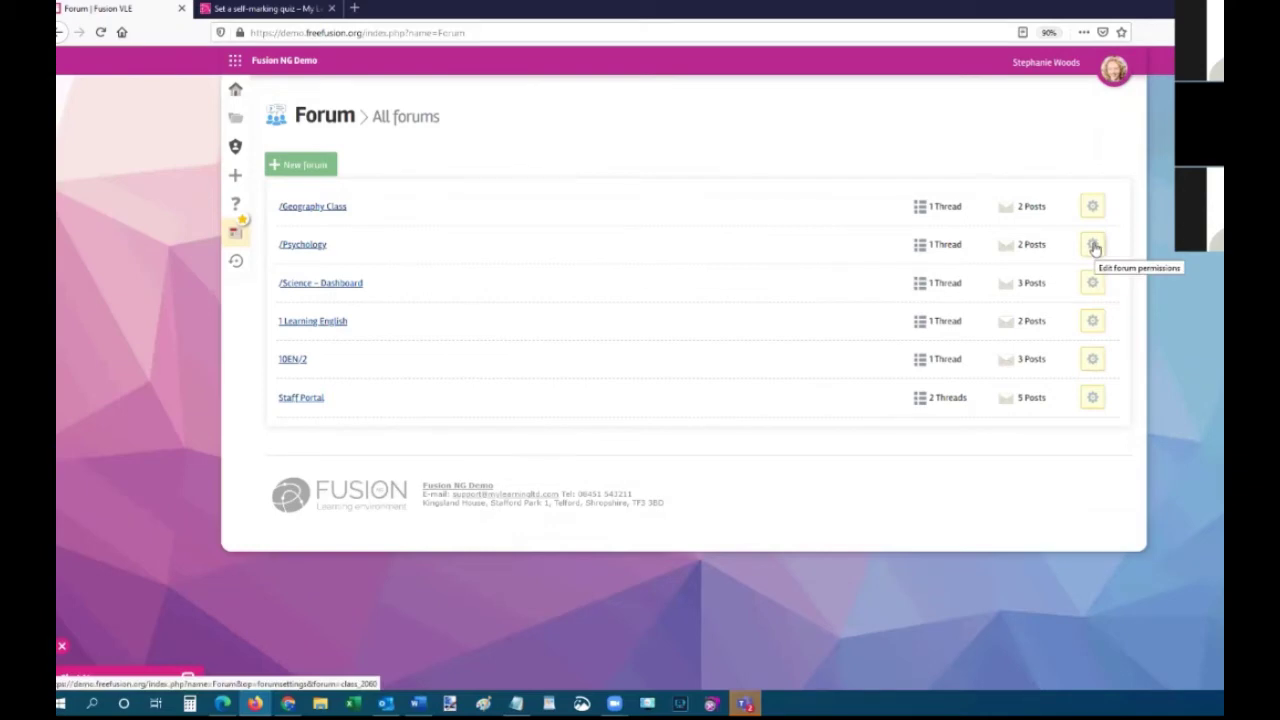
pyautogui.click(1094, 246)
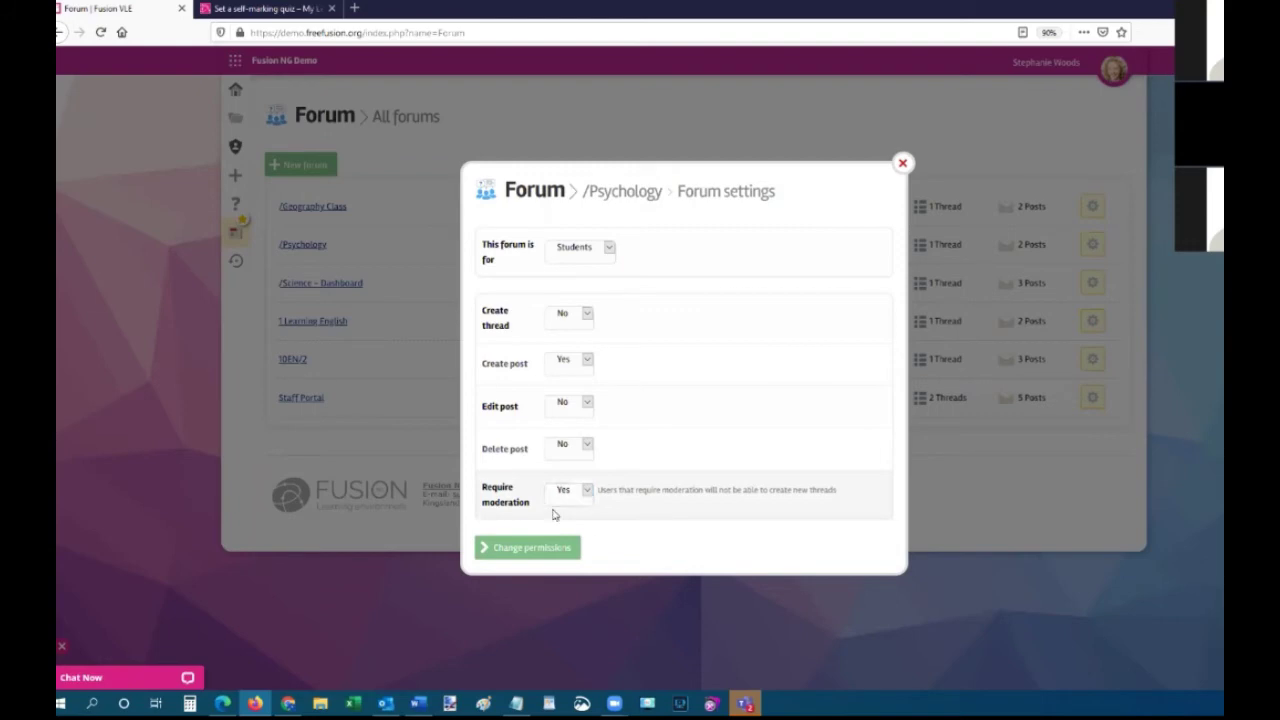
pyautogui.click(902, 163)
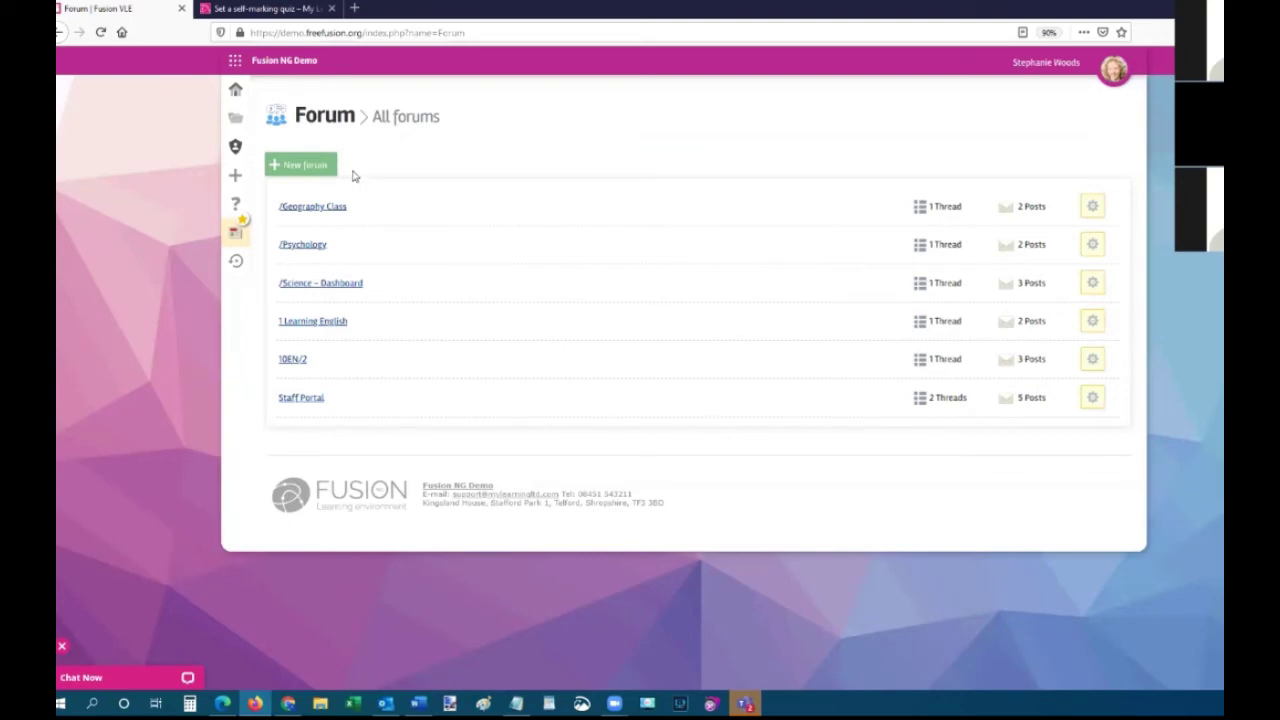
# Return to the dashboard and look over its school blog and messages.
pyautogui.click(236, 94)
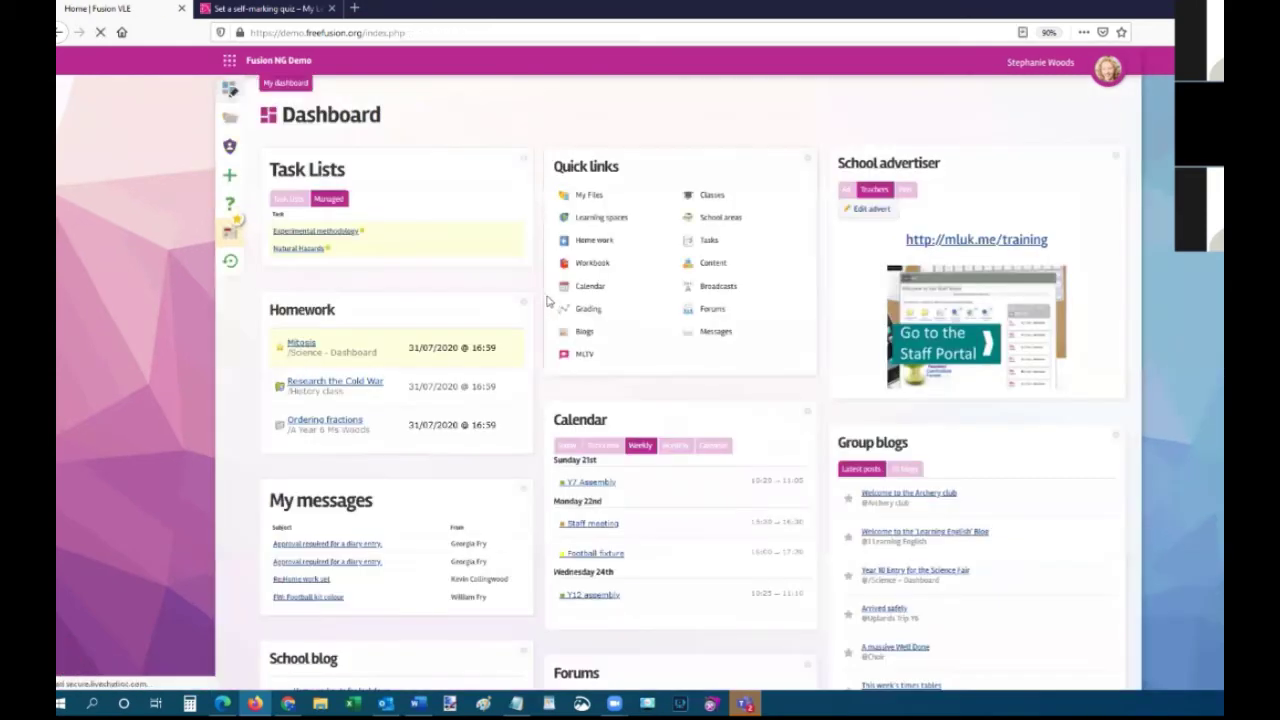
pyautogui.scroll(-3, 549, 302)
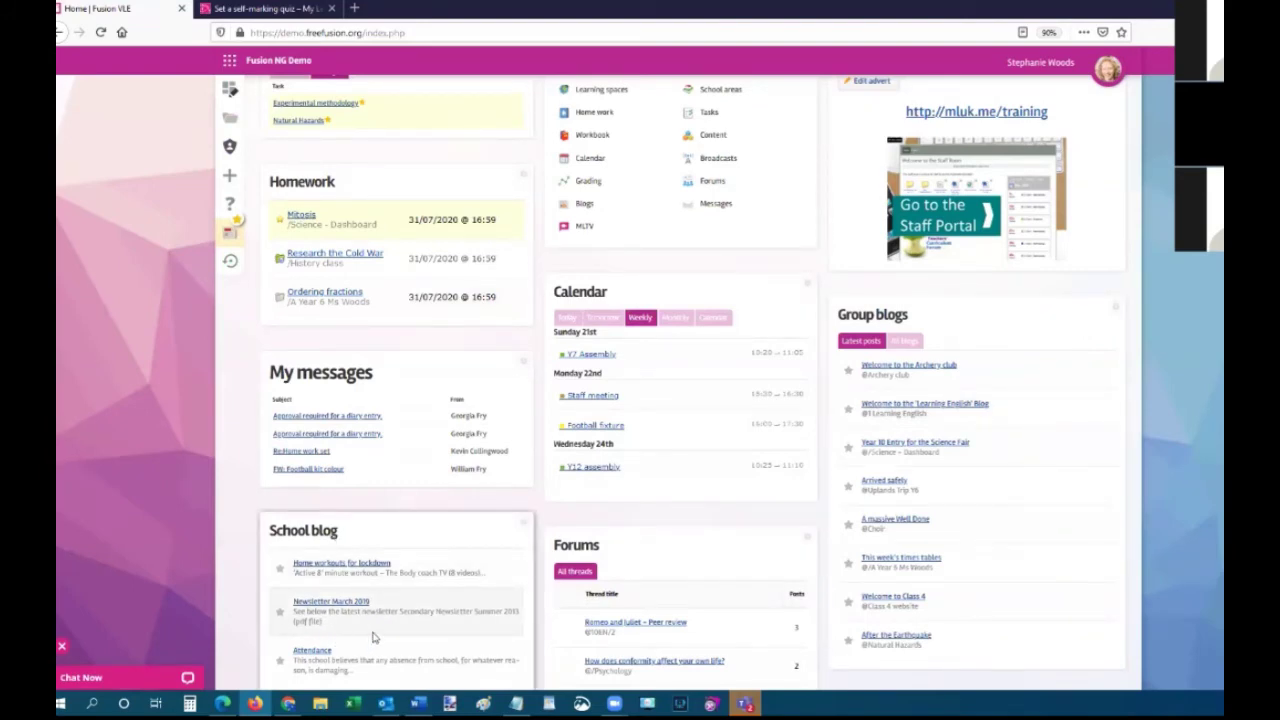
pyautogui.scroll(3, 373, 637)
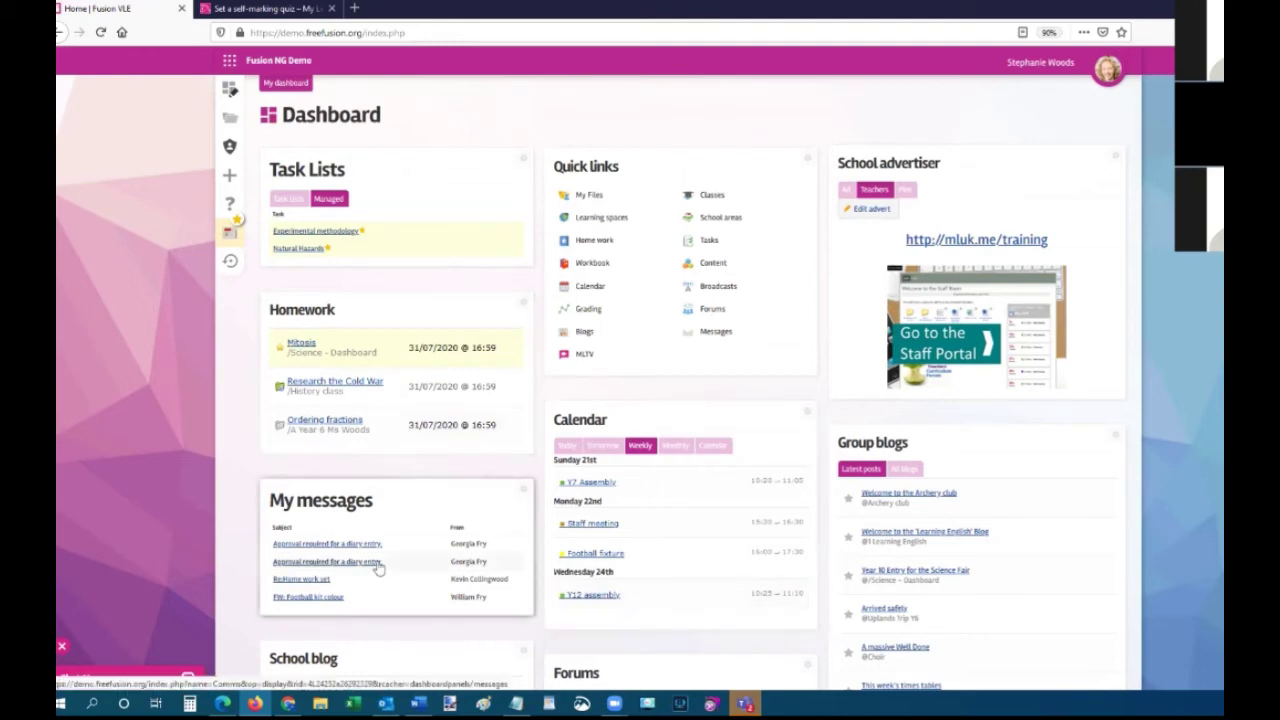
# Switch to the Parent Portal in Edge and view the parent discussions with the first listed teacher.
pyautogui.click(222, 704)
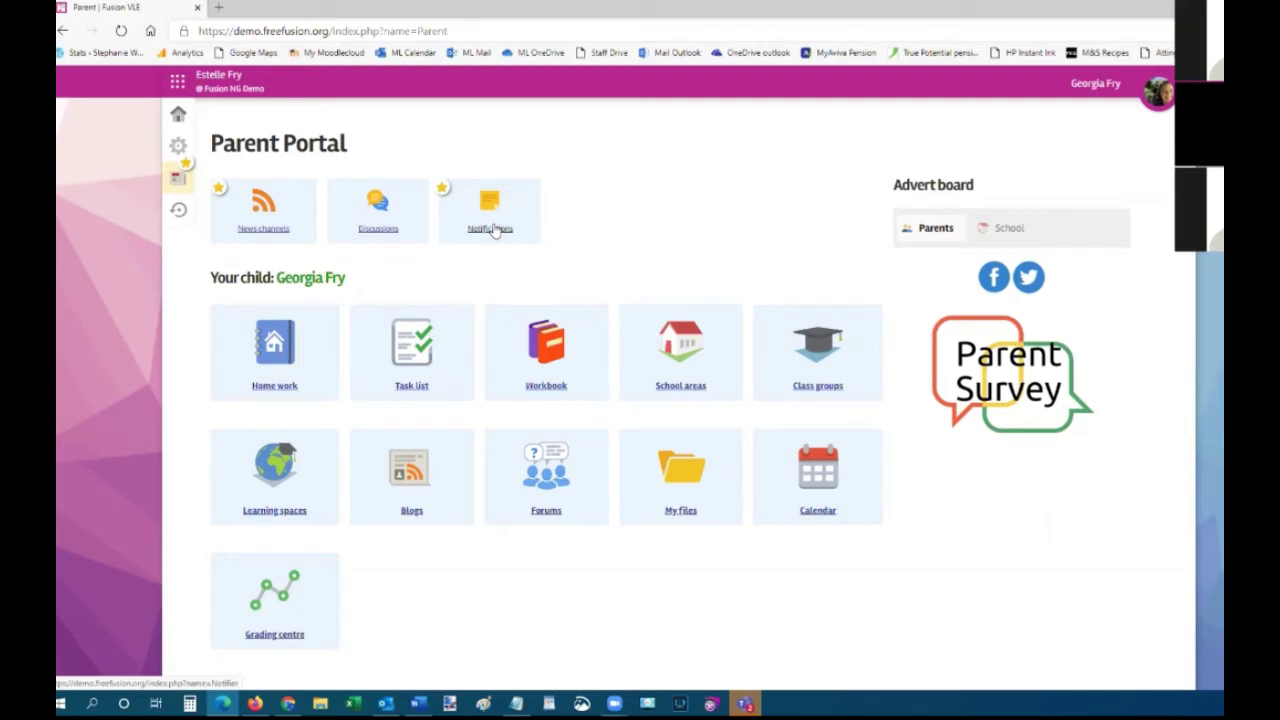
pyautogui.click(374, 230)
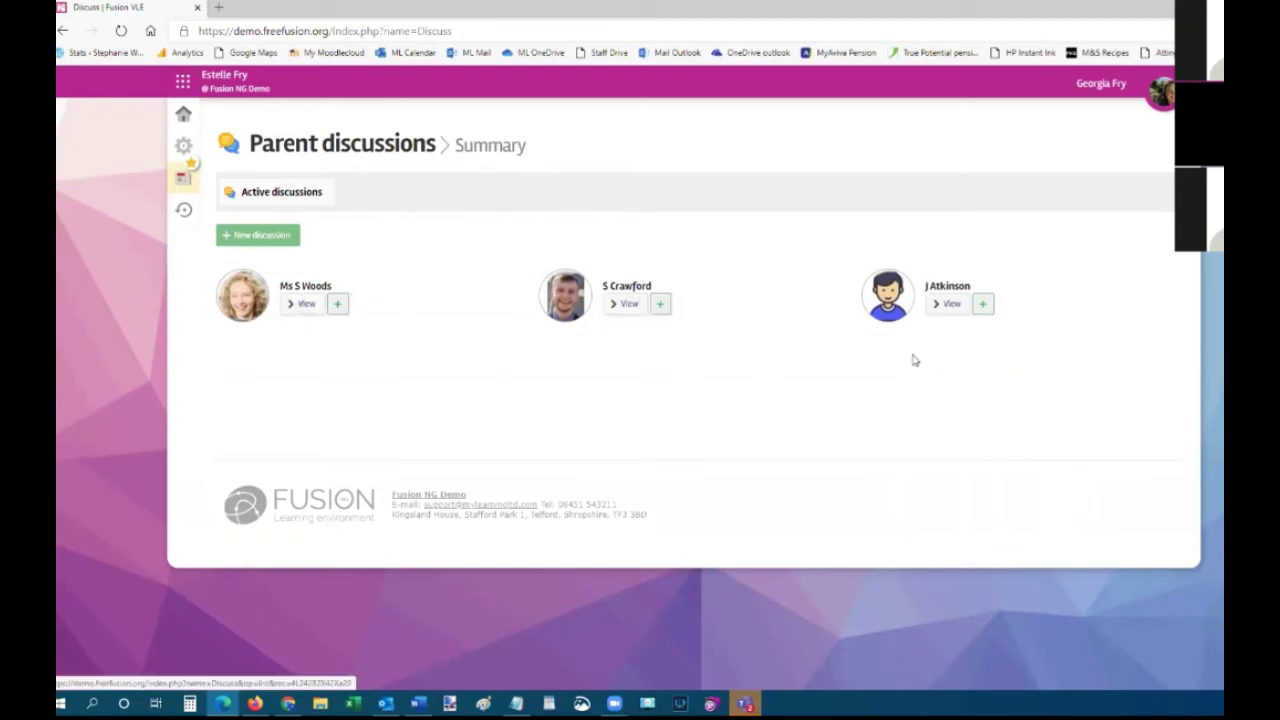
pyautogui.click(303, 308)
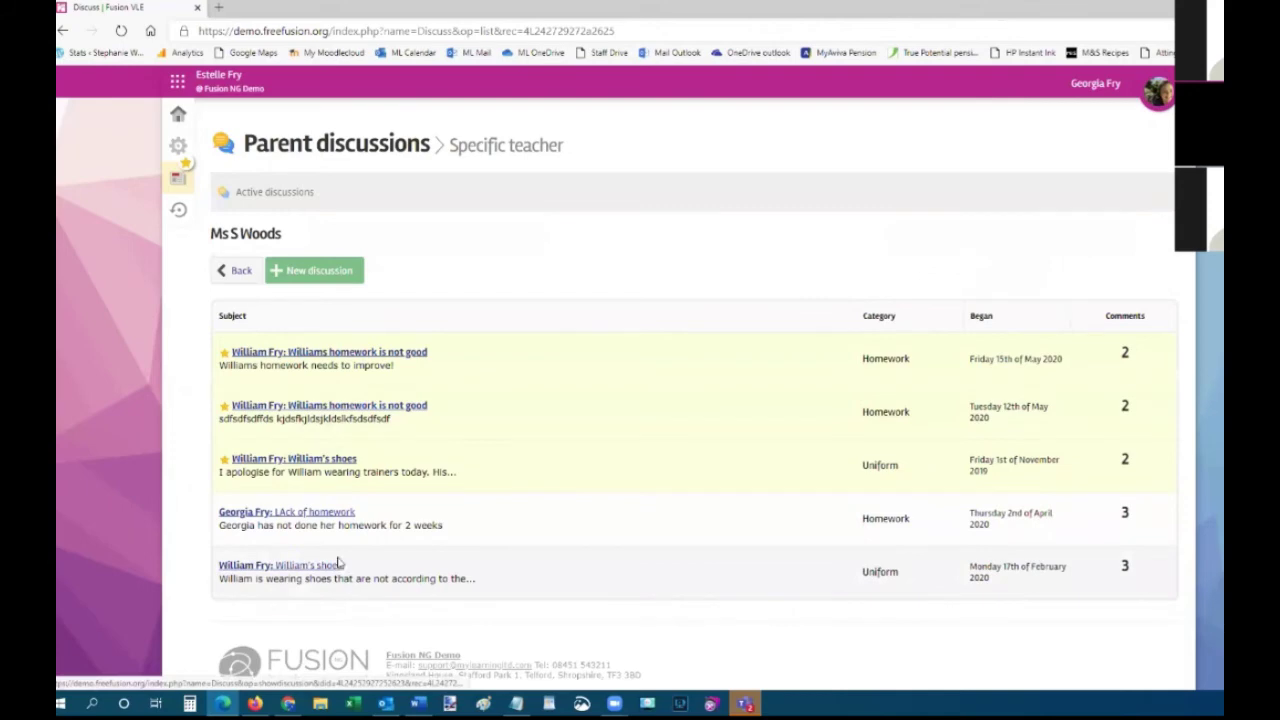
# Bring up the teacher finder for a new discussion, close it without choosing anyone, and return to the Parent Portal home page.
pyautogui.click(237, 270)
pyautogui.click(266, 237)
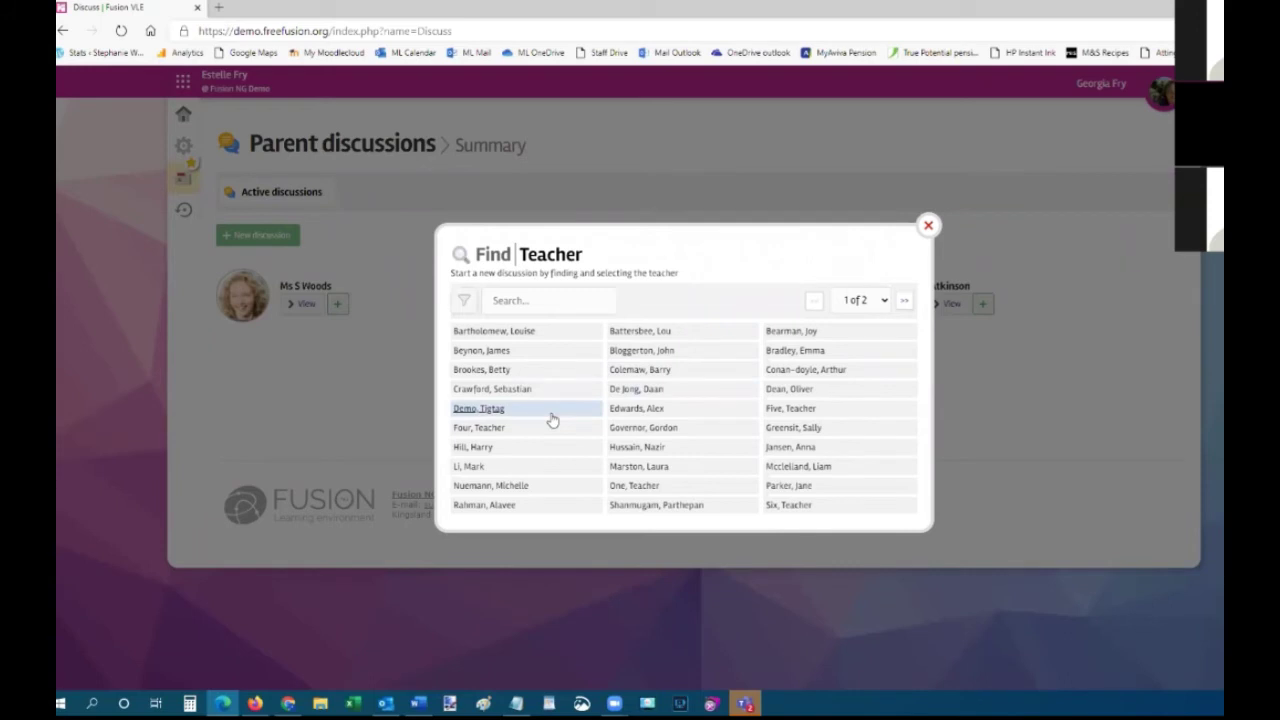
pyautogui.click(926, 226)
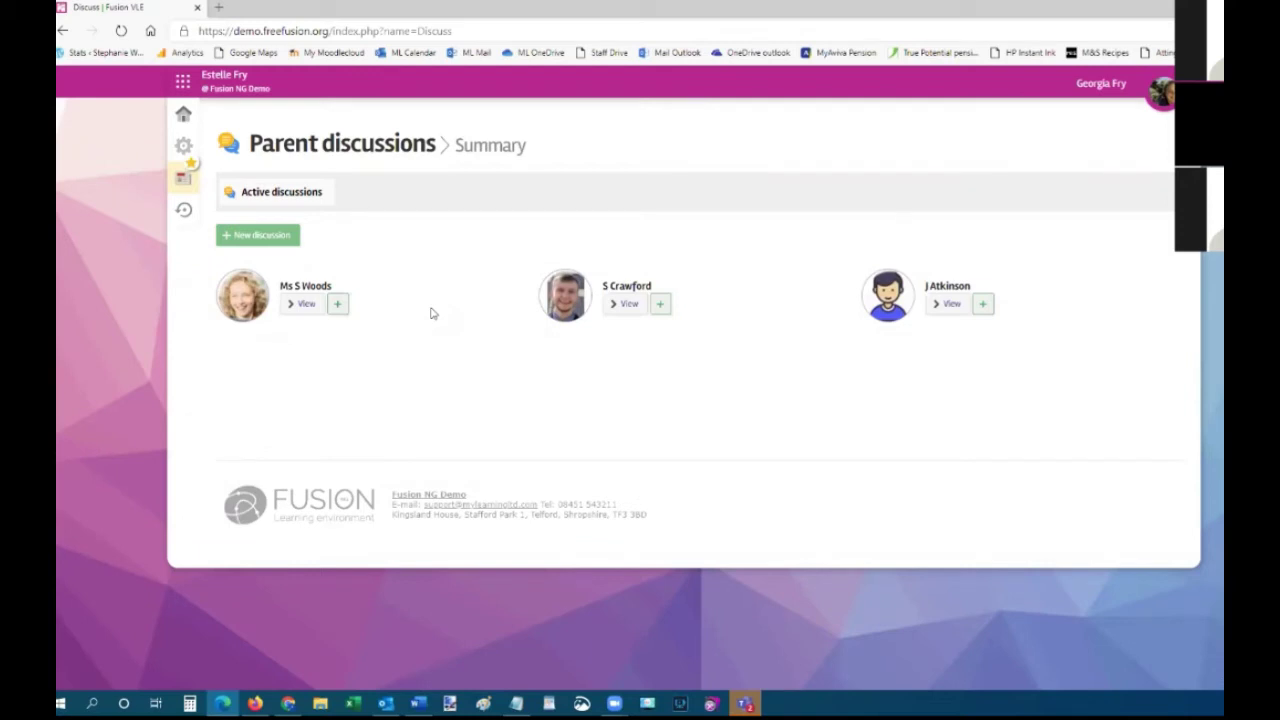
pyautogui.click(183, 116)
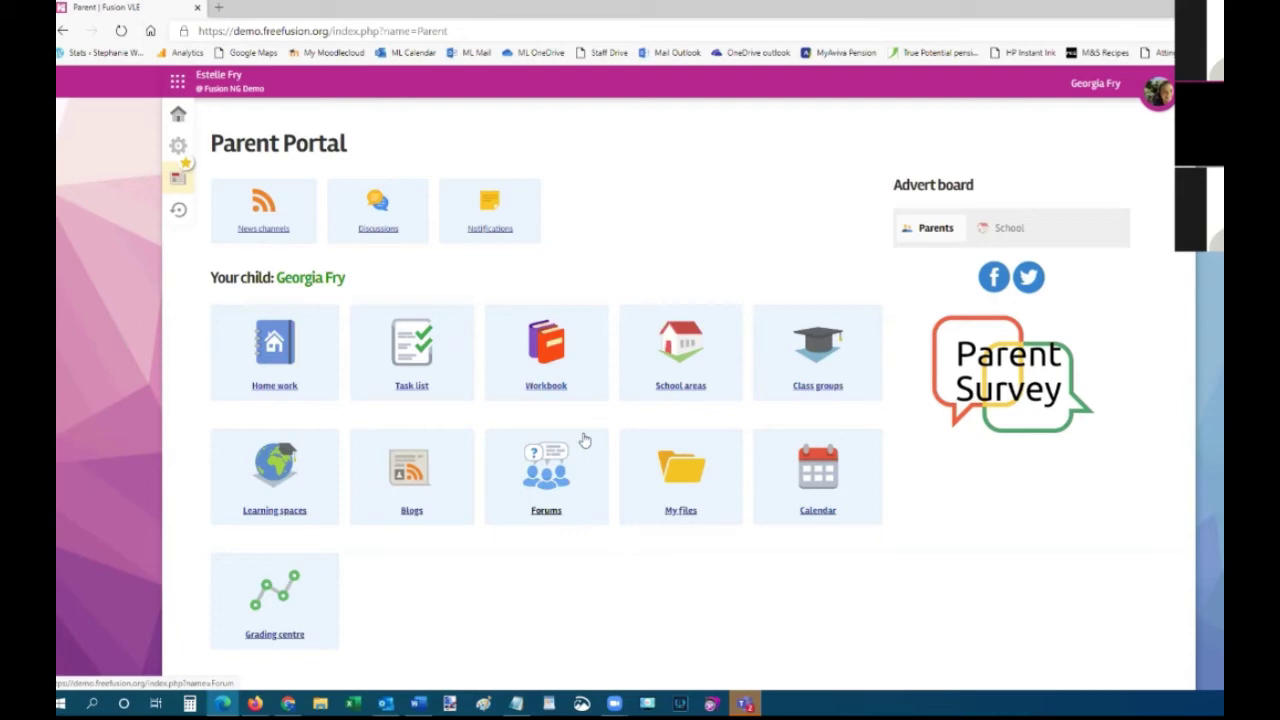
# Switch back to the teacher's dashboard in Firefox, view the mobile app download instructions, and return to the dashboard.
pyautogui.click(255, 704)
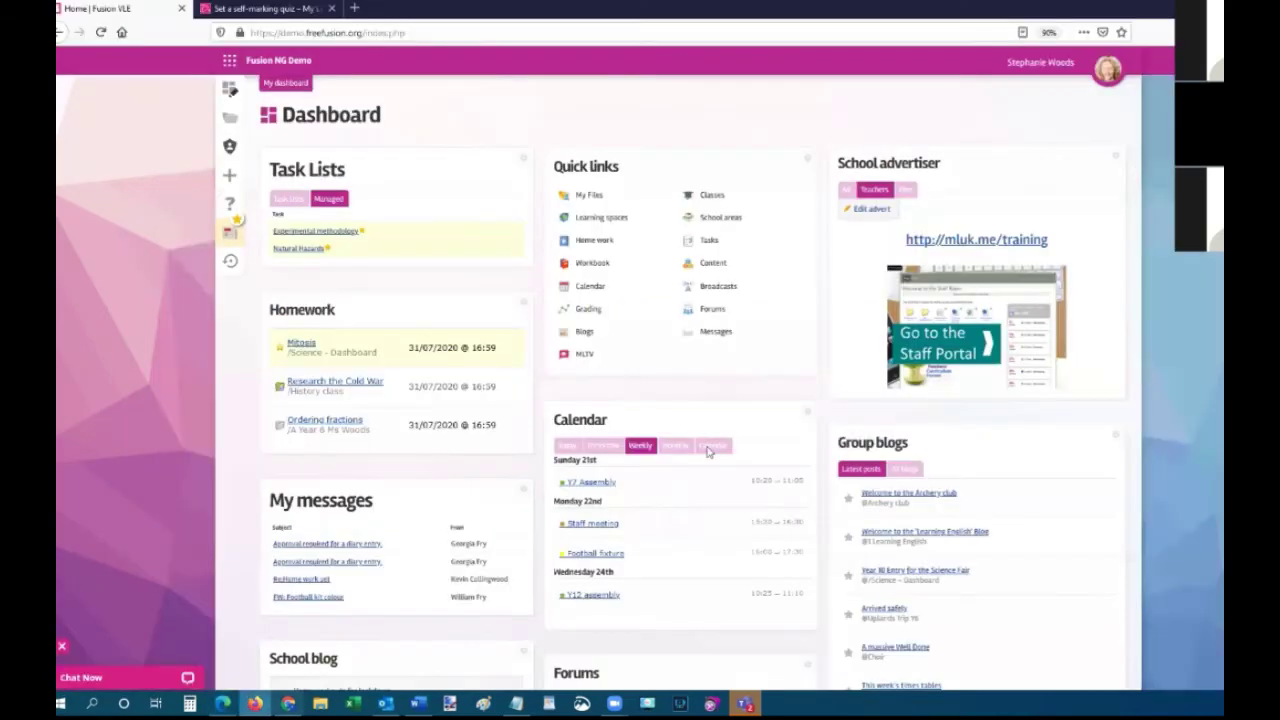
pyautogui.click(1108, 68)
pyautogui.click(1055, 170)
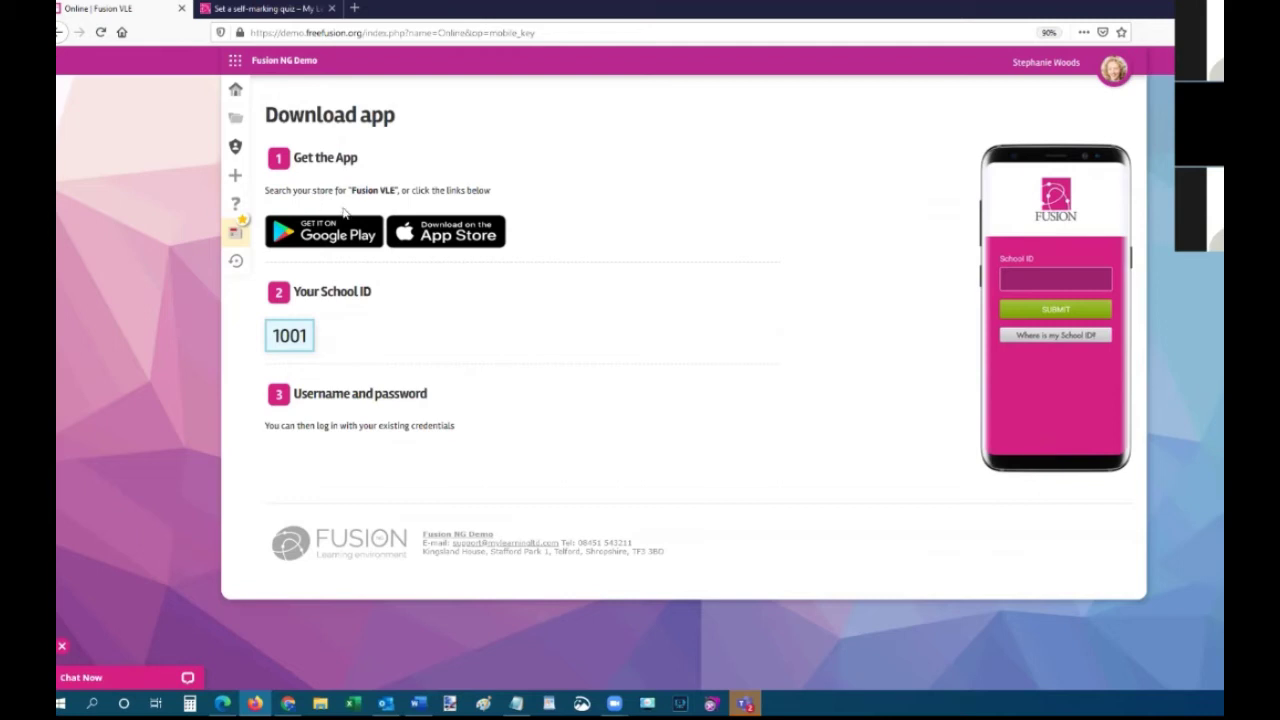
pyautogui.click(231, 91)
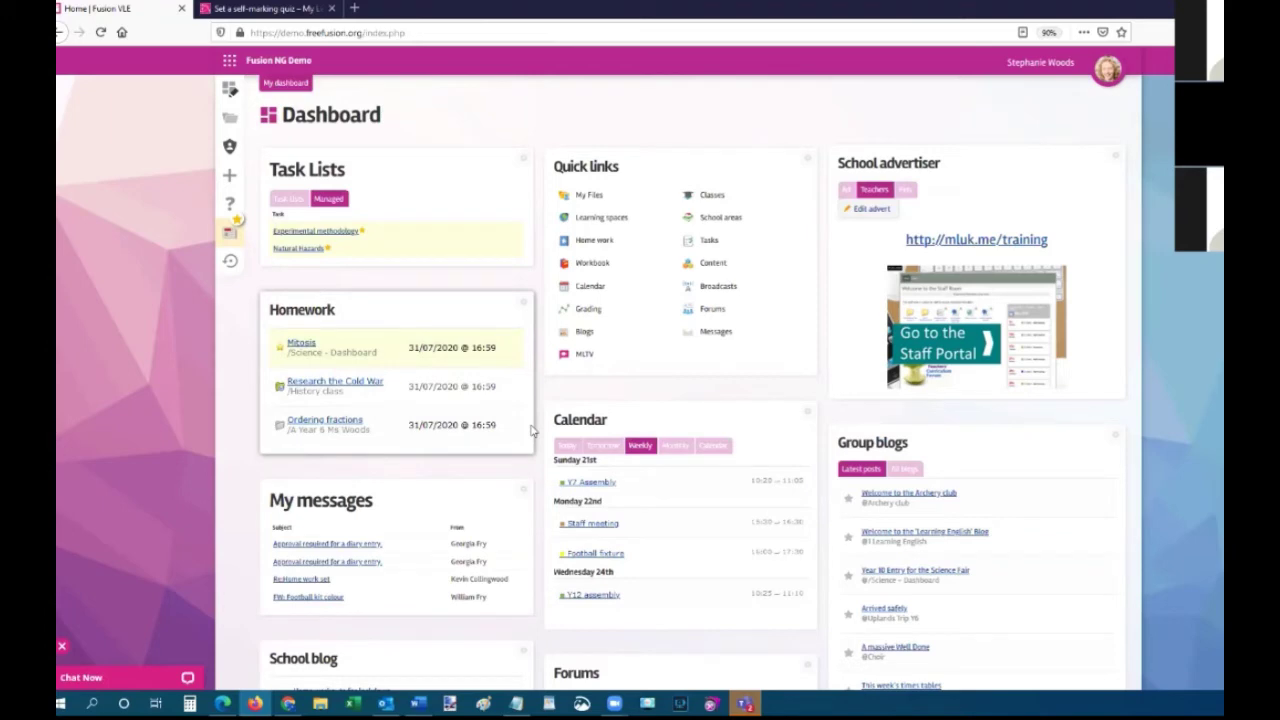
# Open the archived homework "English lesson Friday 12:30pm" and review its instructions, resources and member list.
pyautogui.click(302, 311)
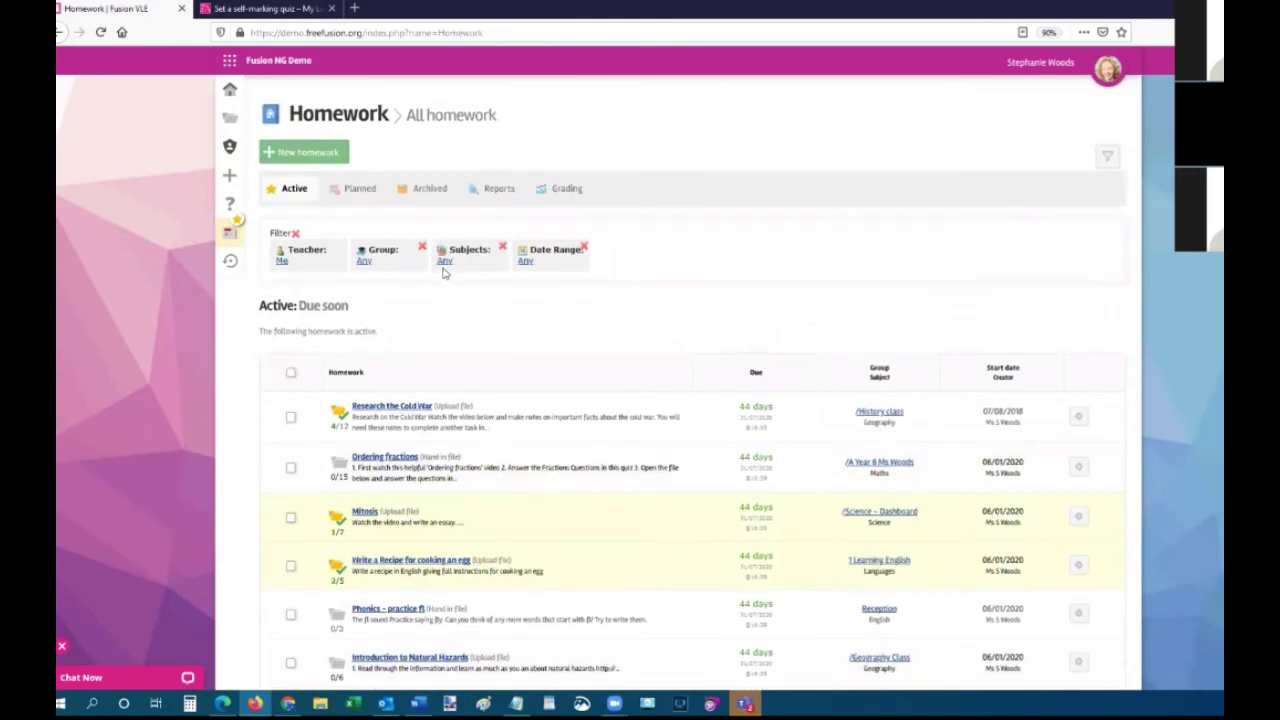
pyautogui.click(425, 190)
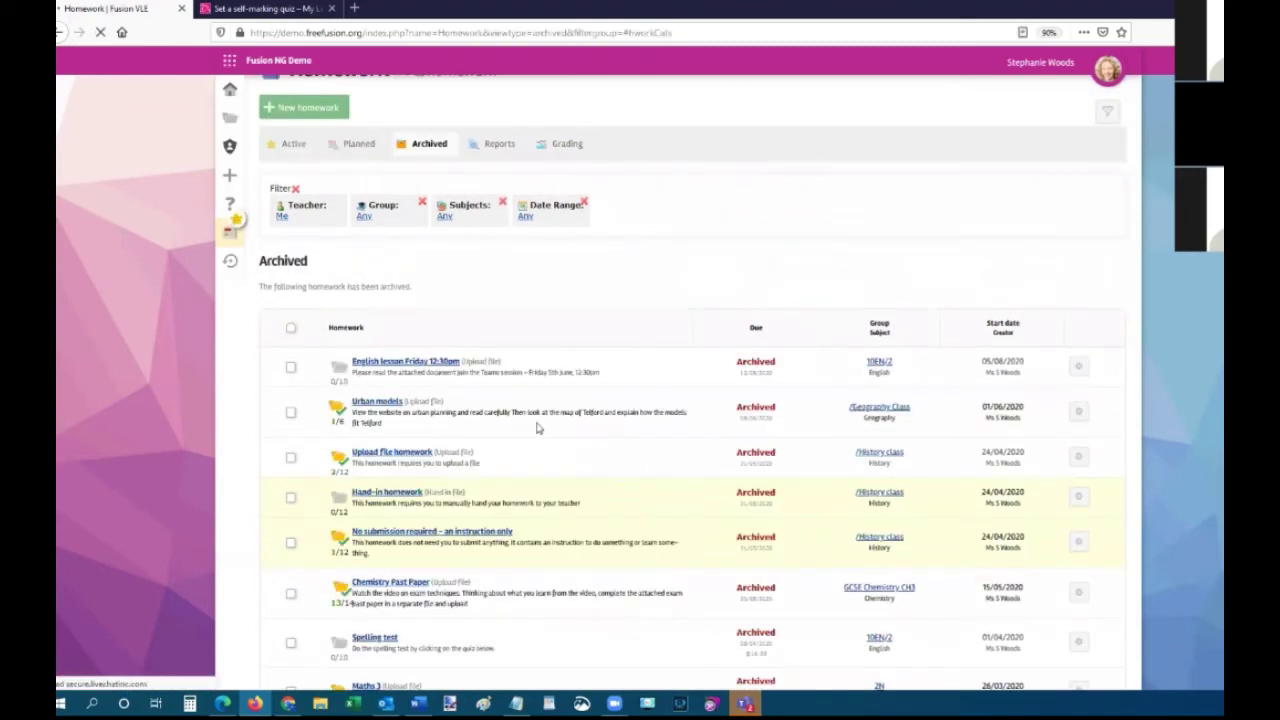
pyautogui.click(409, 366)
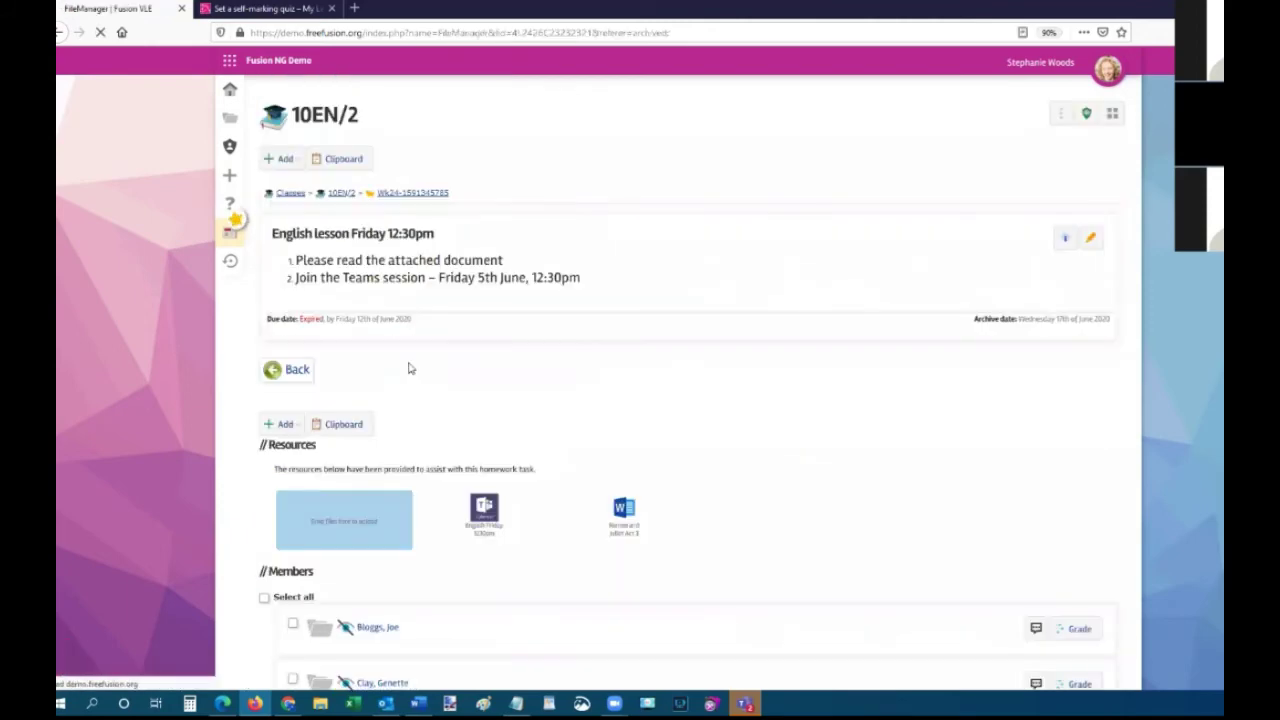
pyautogui.scroll(-2, 760, 398)
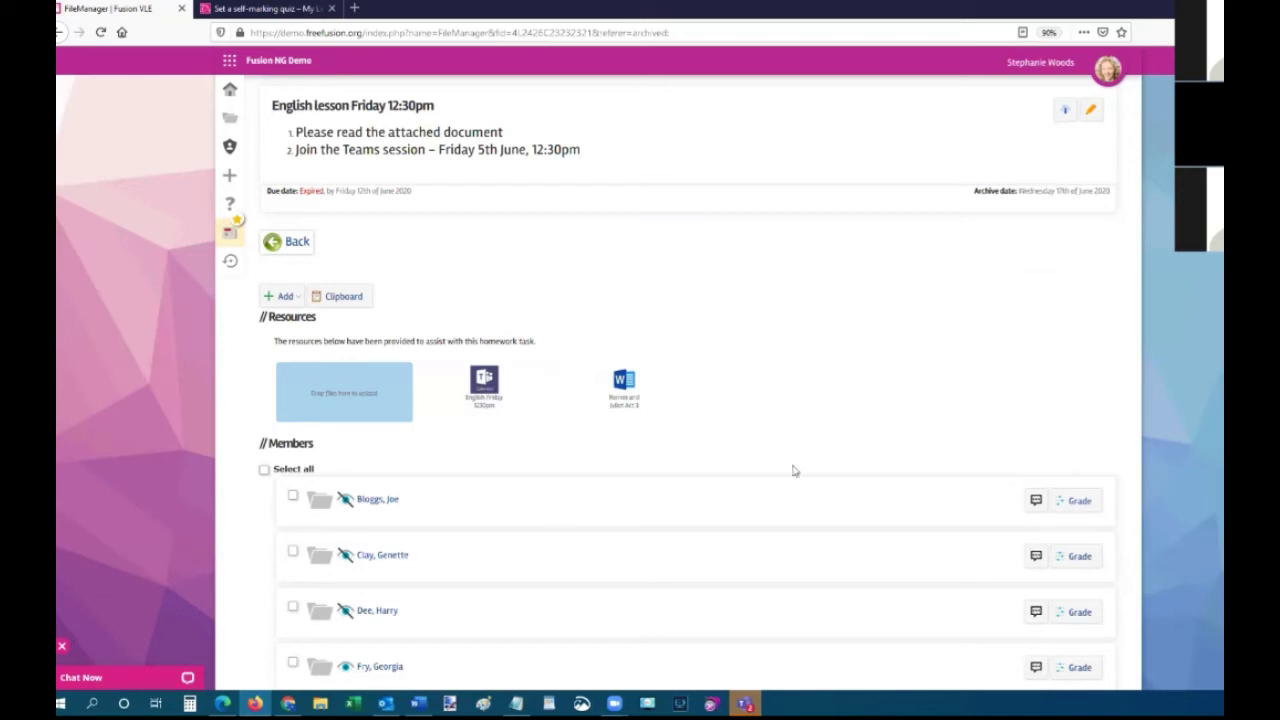
pyautogui.scroll(3, 894, 412)
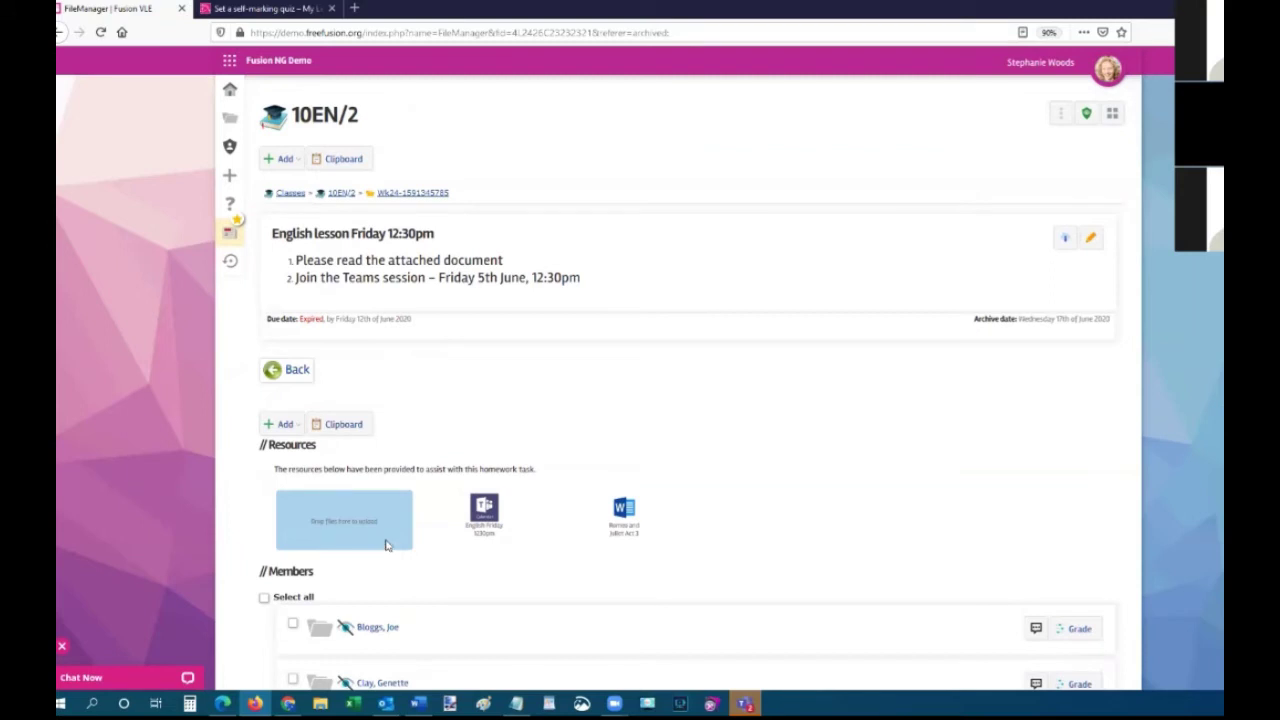
# View the group options for the /Science - Dashboard class from the Classes page, close them, and return to the dashboard.
pyautogui.click(229, 93)
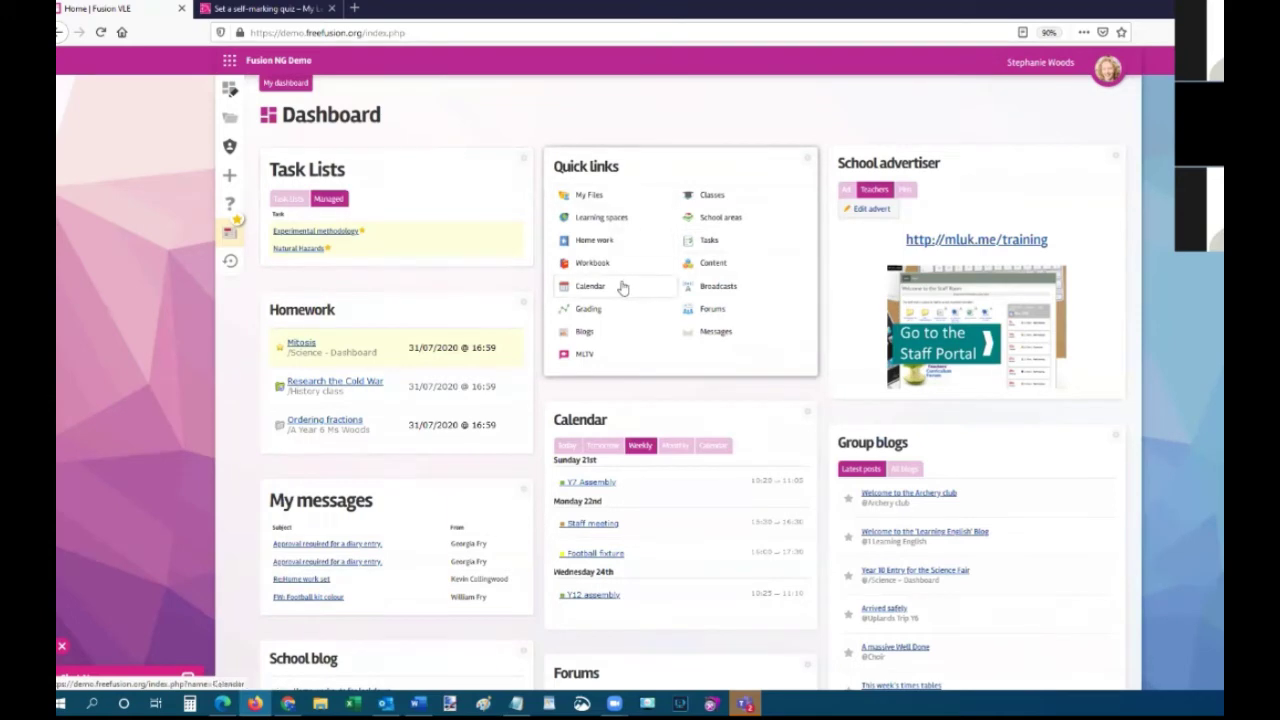
pyautogui.click(713, 200)
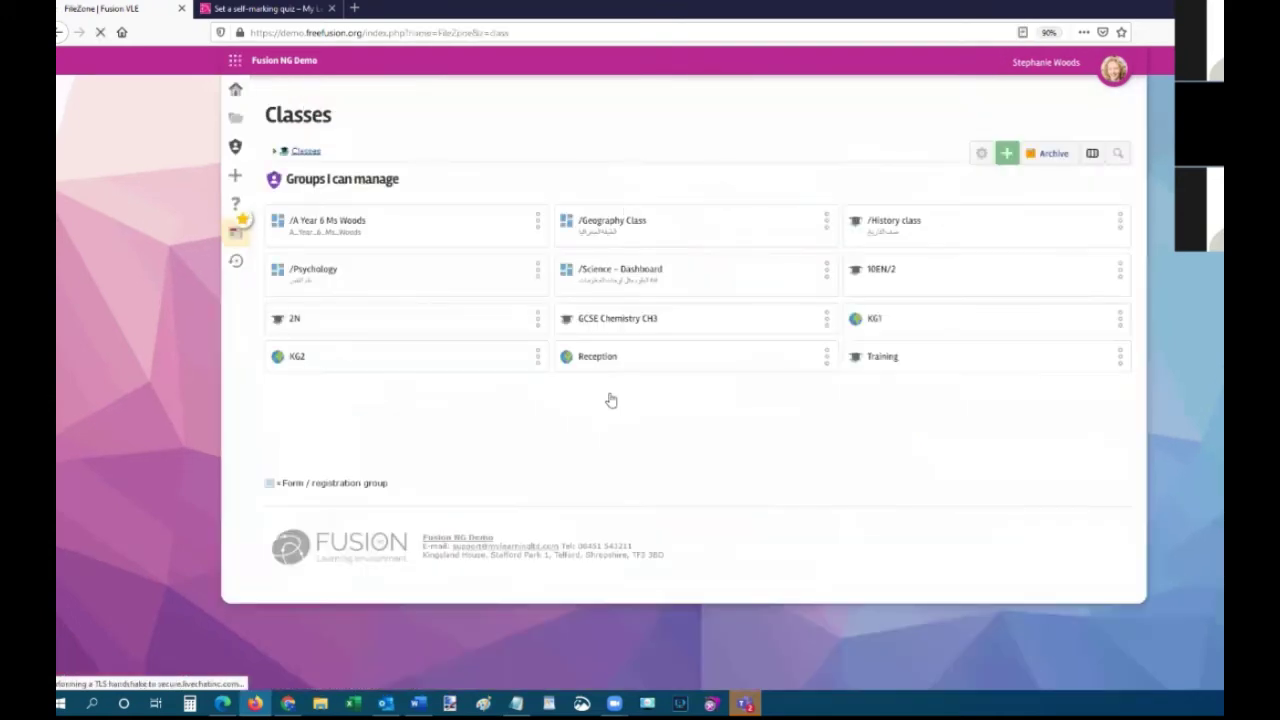
pyautogui.click(828, 272)
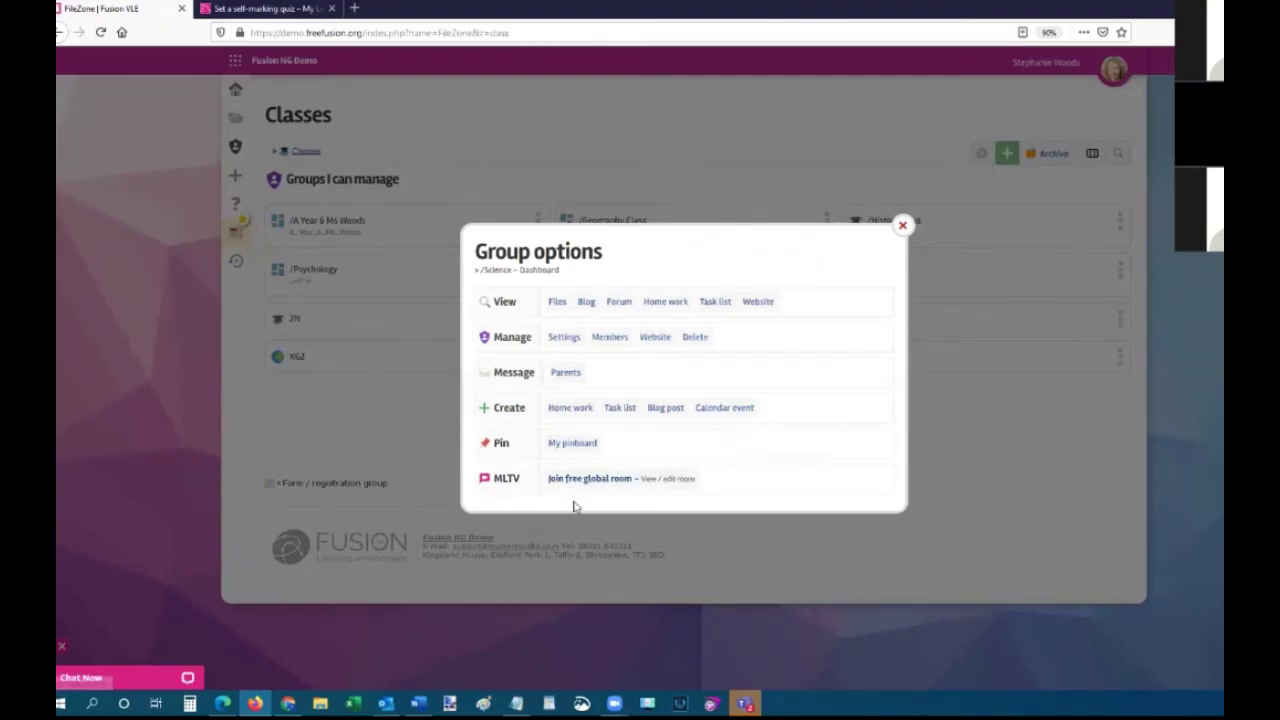
pyautogui.click(902, 225)
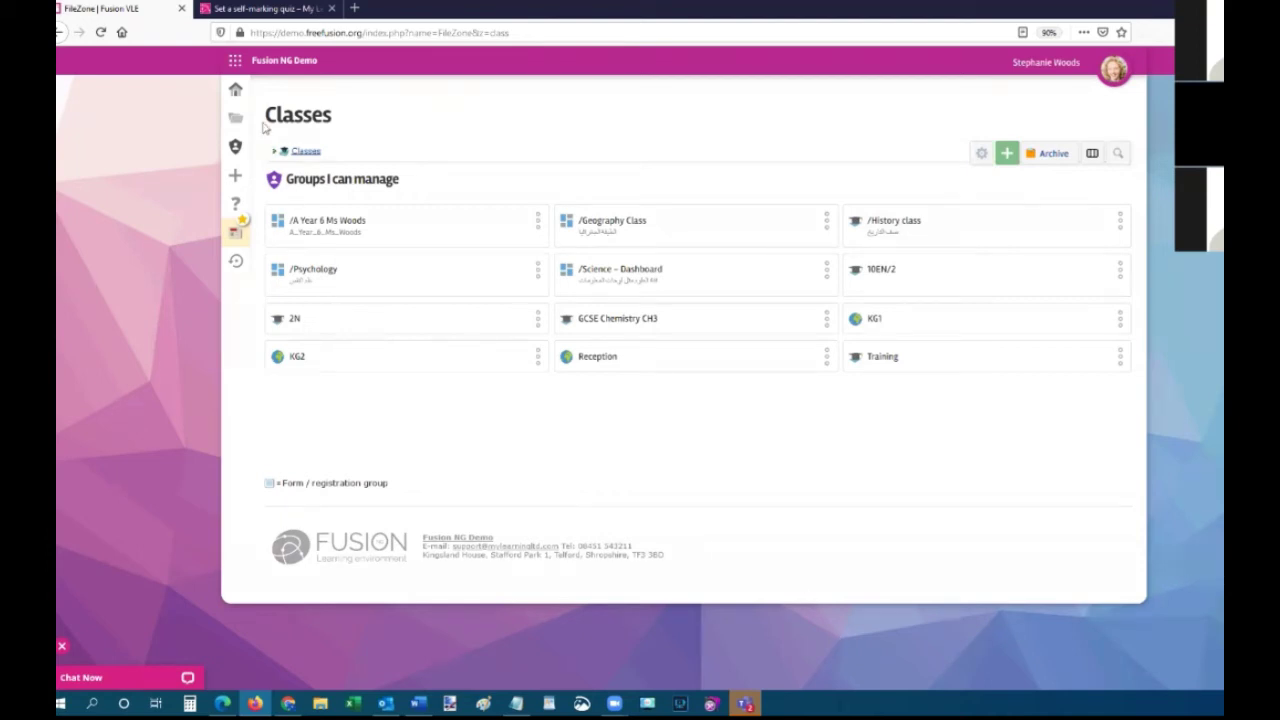
pyautogui.click(238, 92)
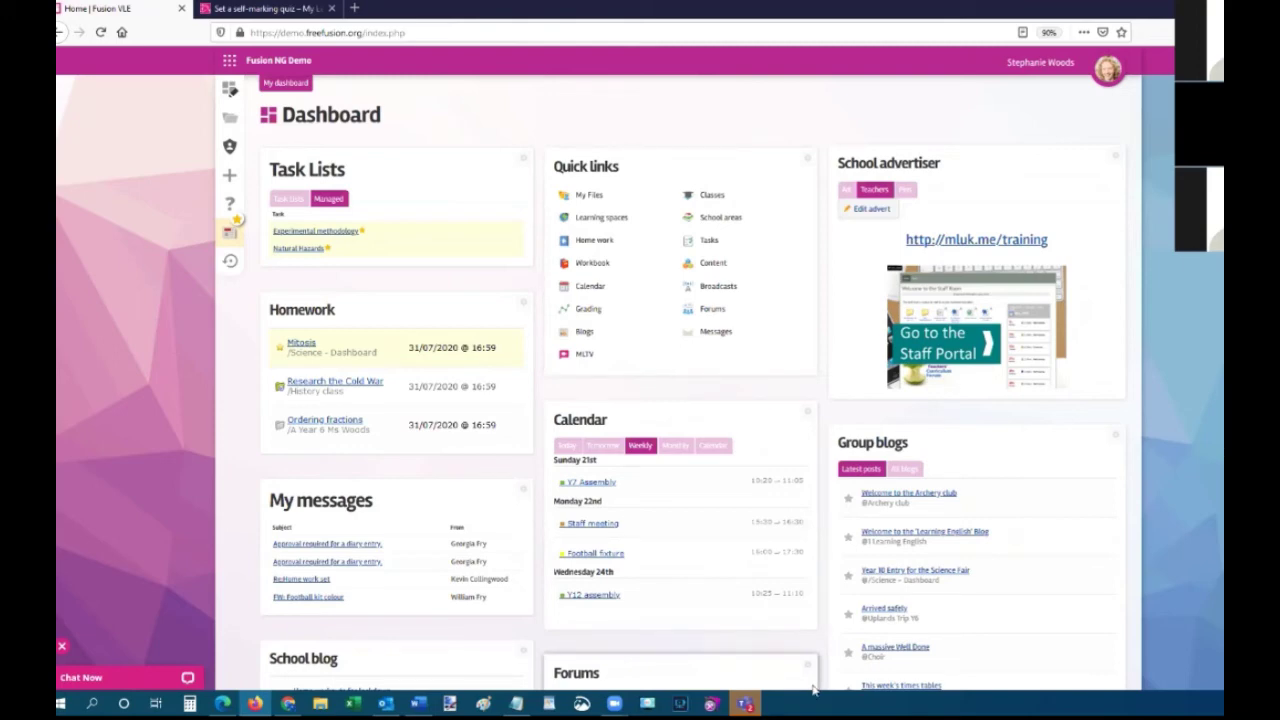
# Open the homework area, review the active homework list, and view the available actions for the Mitosis homework without choosing one.
pyautogui.click(595, 242)
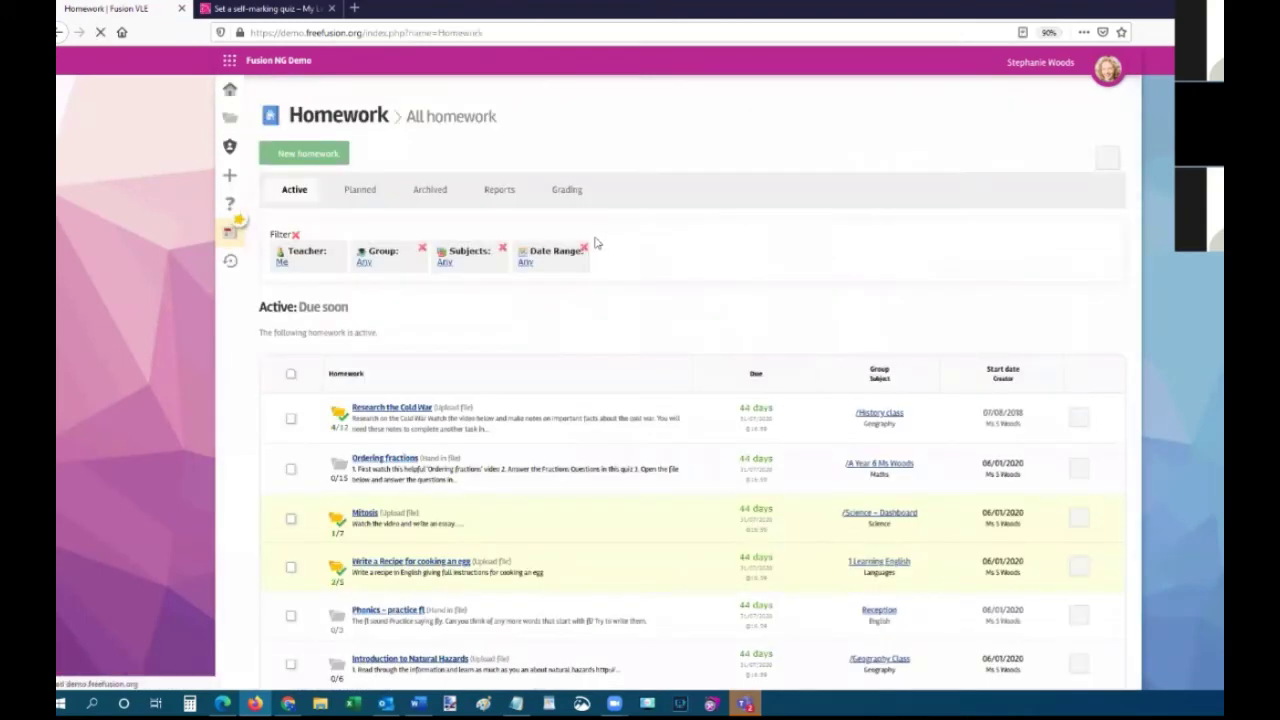
pyautogui.scroll(-2, 695, 213)
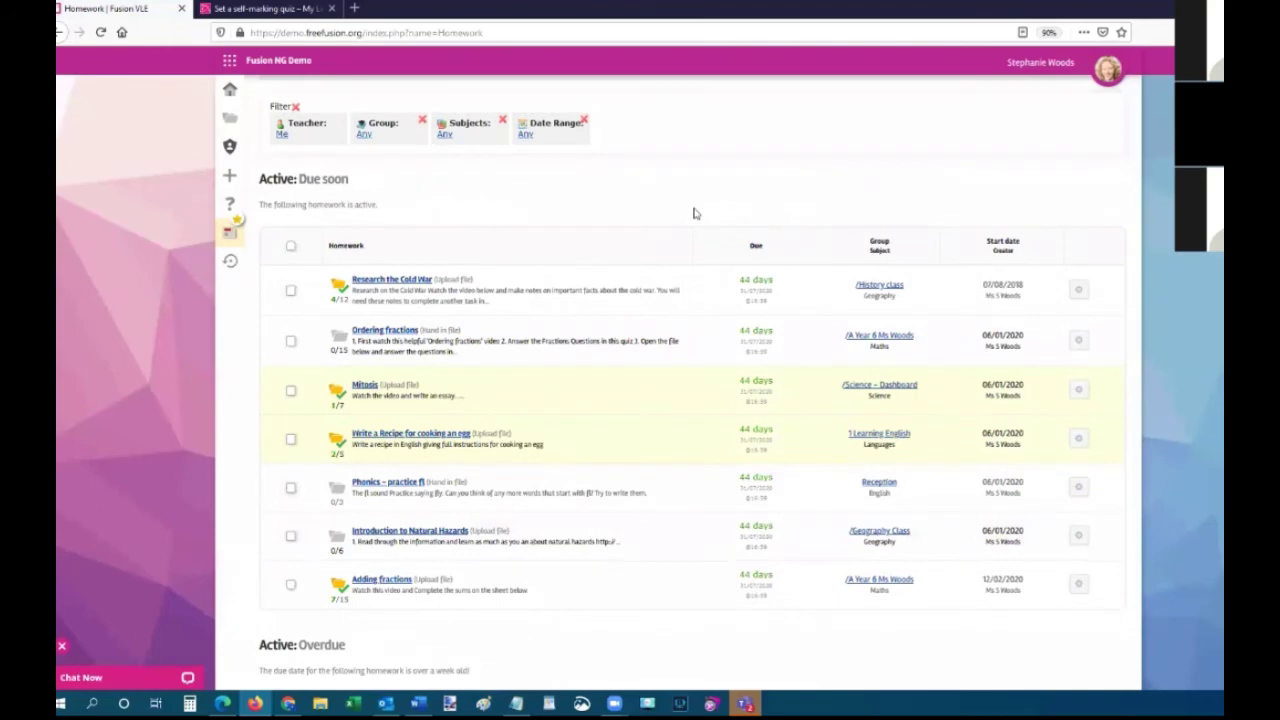
pyautogui.scroll(2, 695, 213)
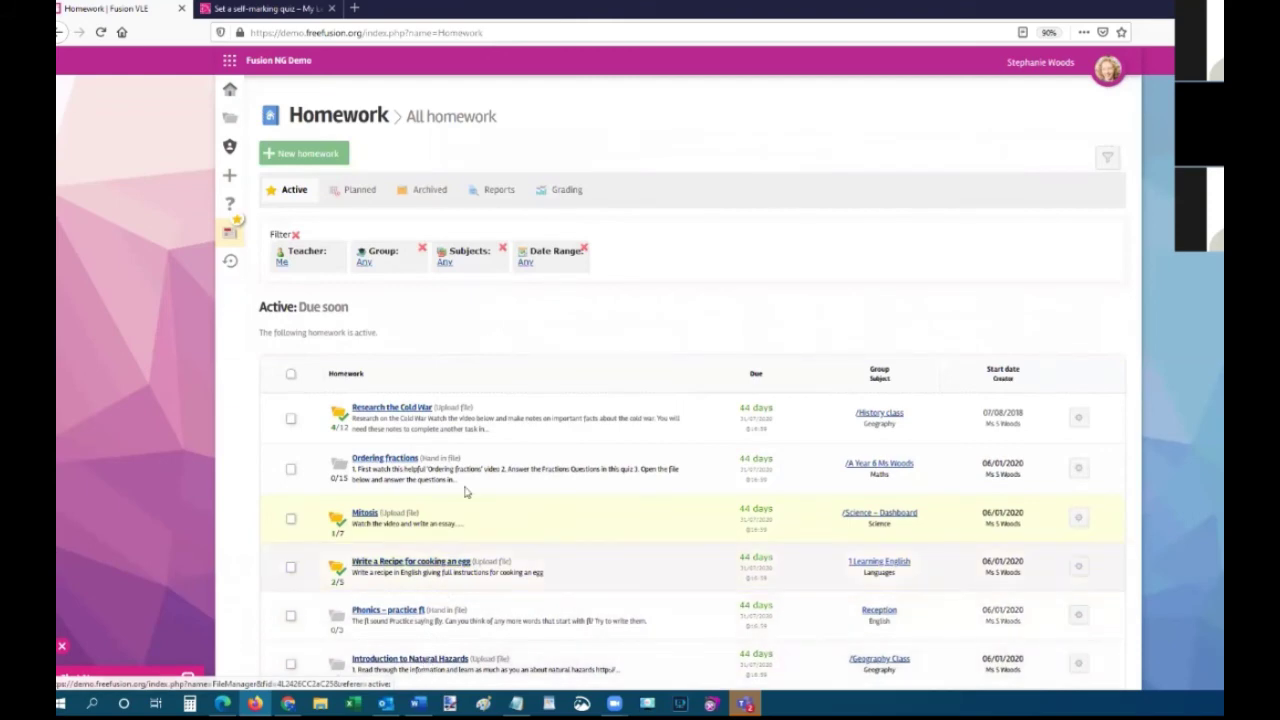
pyautogui.scroll(-1, 558, 461)
pyautogui.scroll(-1, 558, 461)
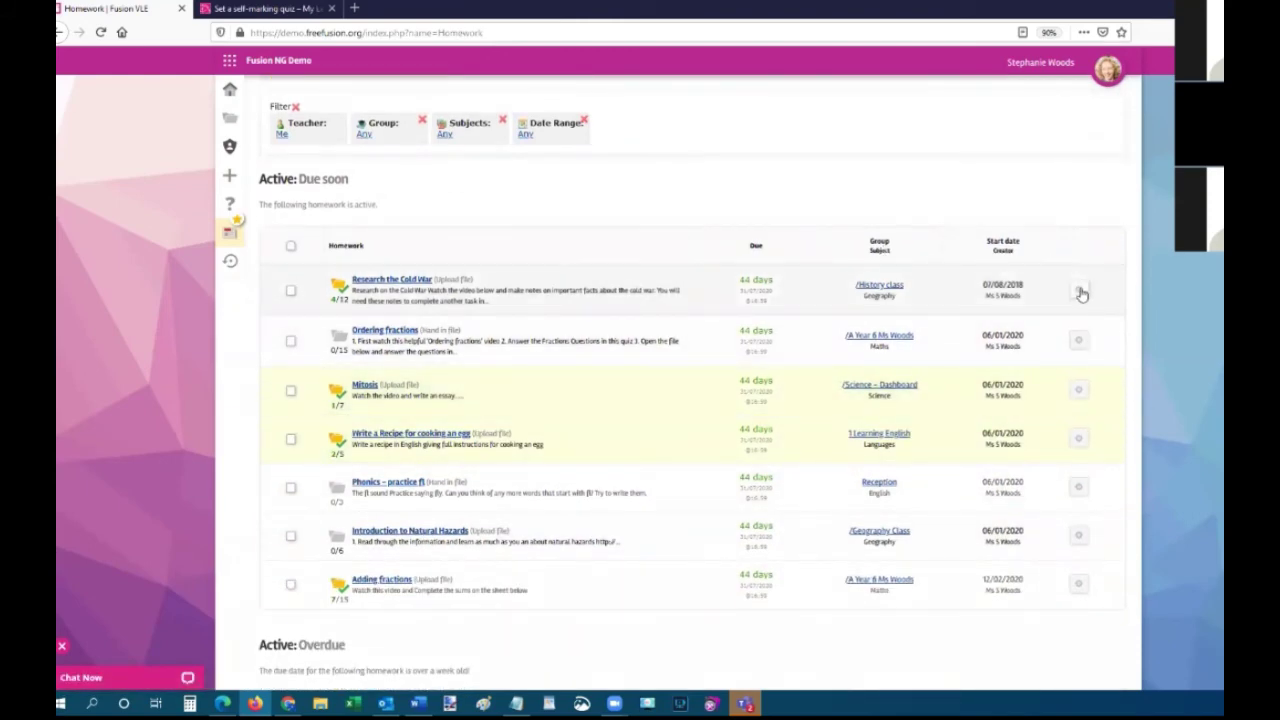
pyautogui.click(1079, 390)
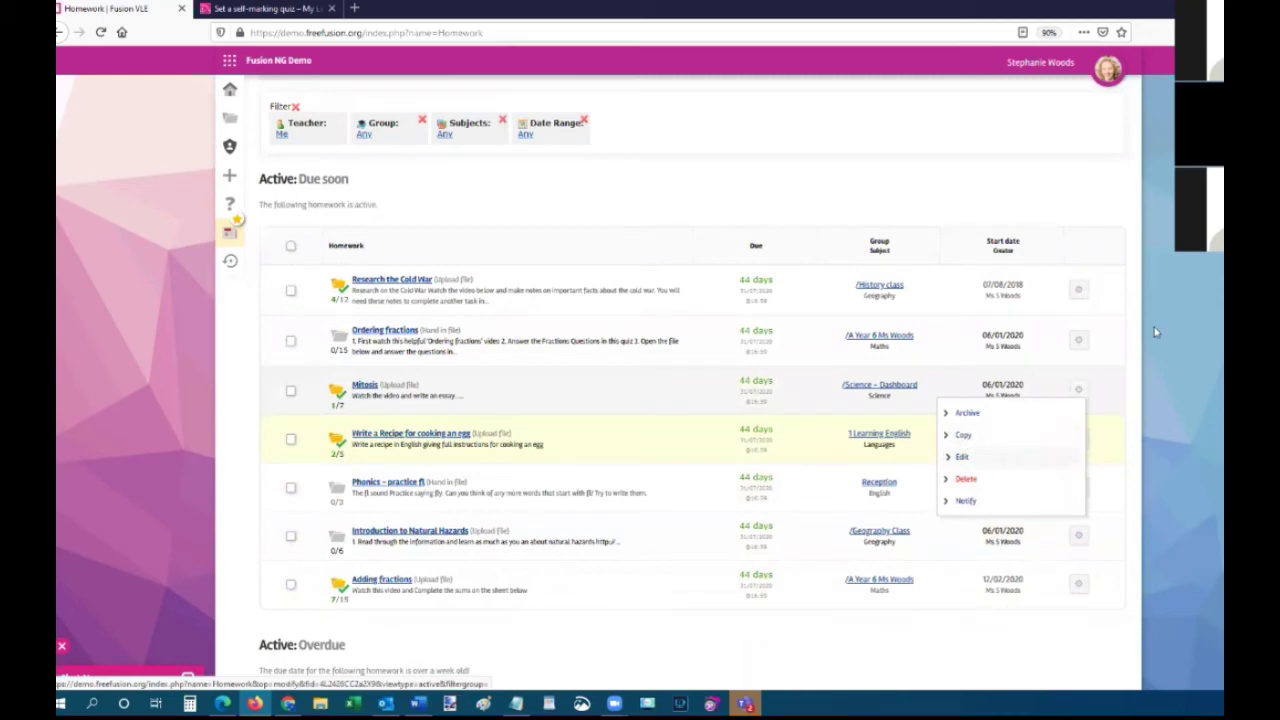
pyautogui.click(889, 197)
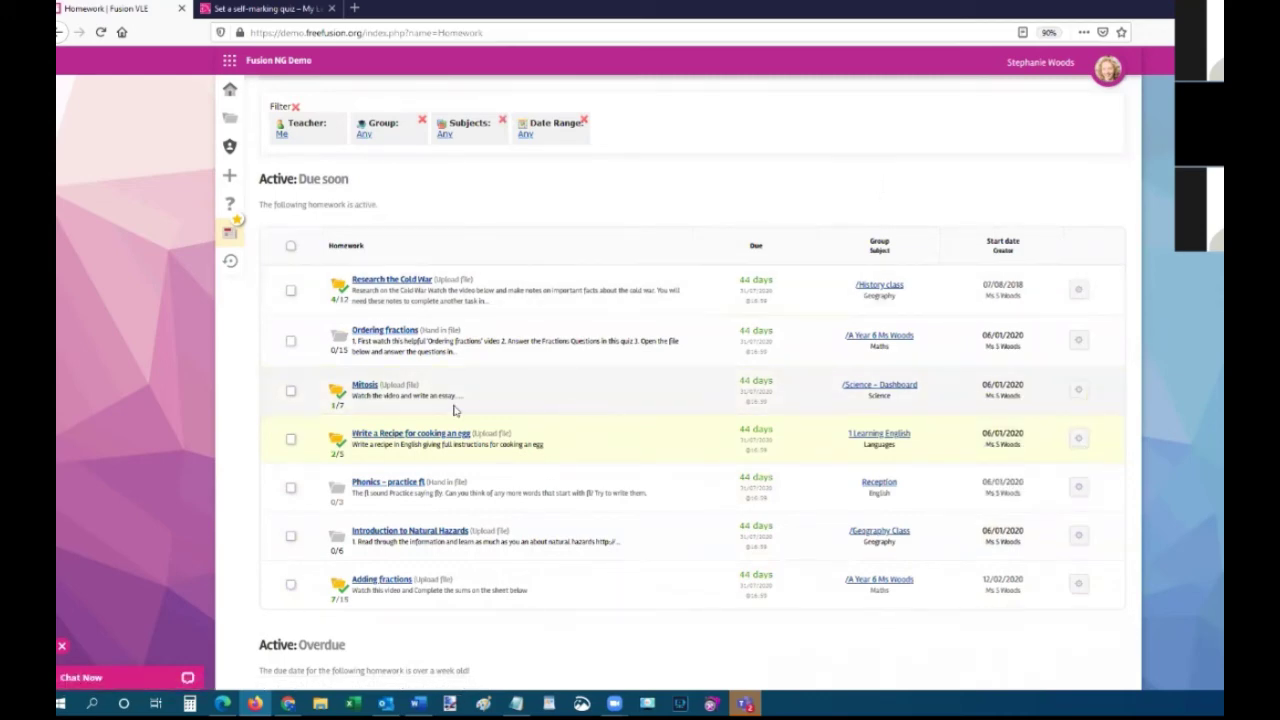
# Open the Mitosis homework and review its embedded video, dates, resources and member list.
pyautogui.click(365, 389)
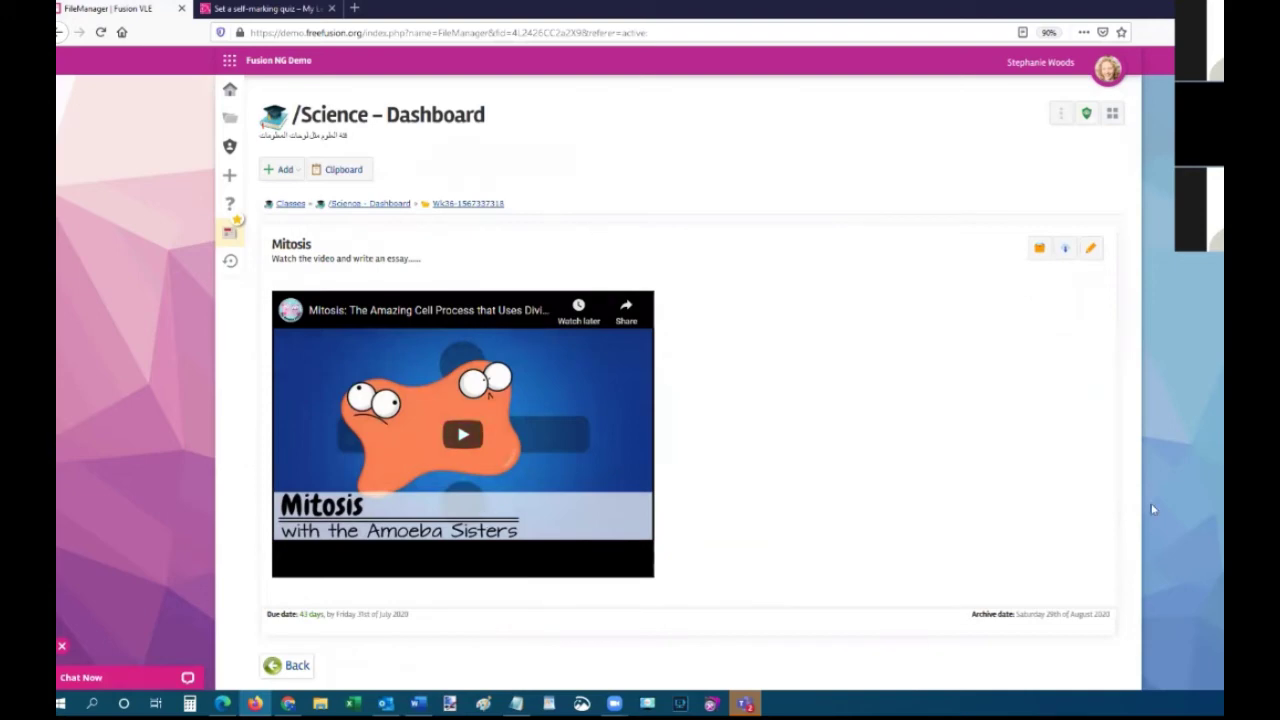
pyautogui.scroll(-4, 1152, 509)
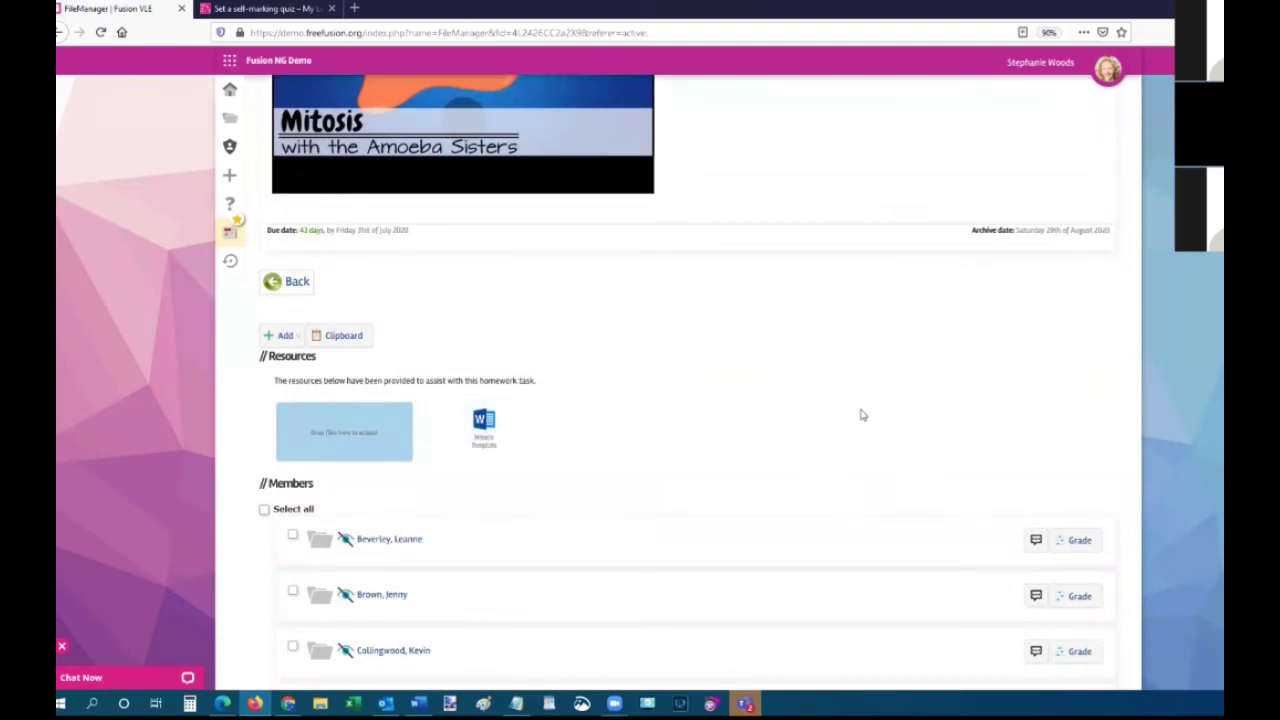
pyautogui.scroll(-3, 860, 414)
pyautogui.scroll(-1, 858, 414)
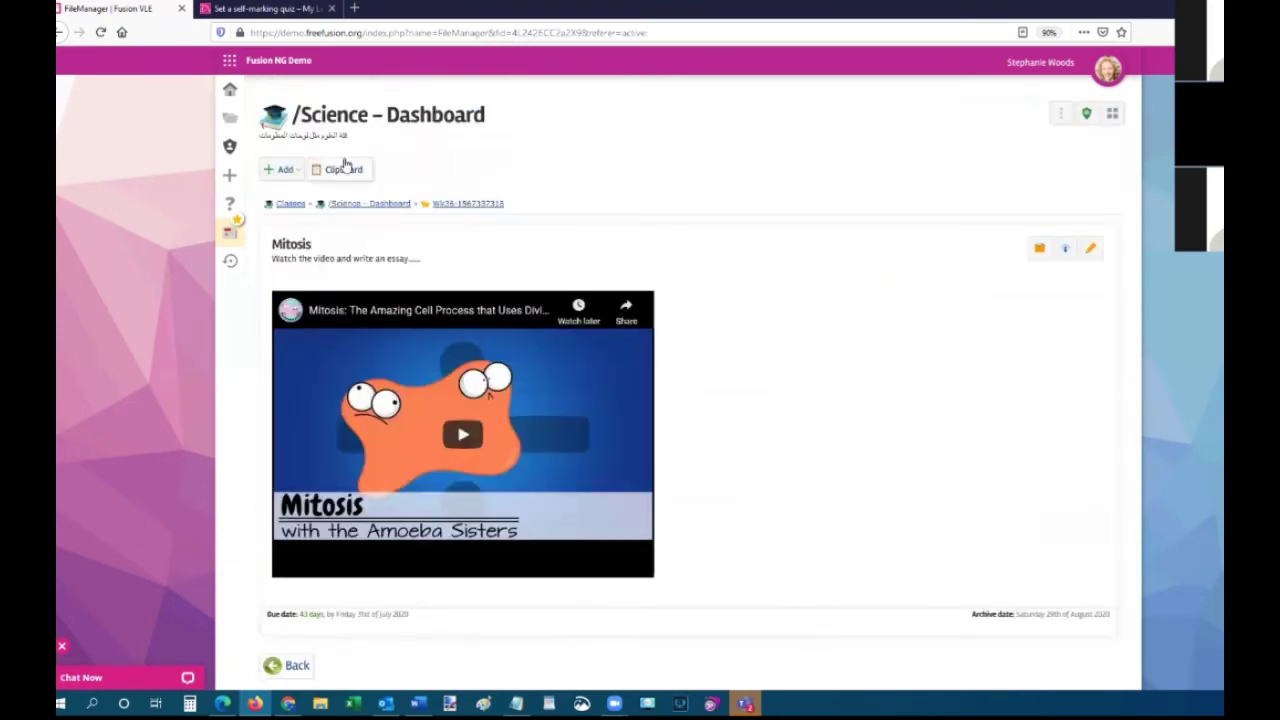
# Start a new homework for /Geography Class, check the specific students option, and assign it to everyone.
pyautogui.click(230, 60)
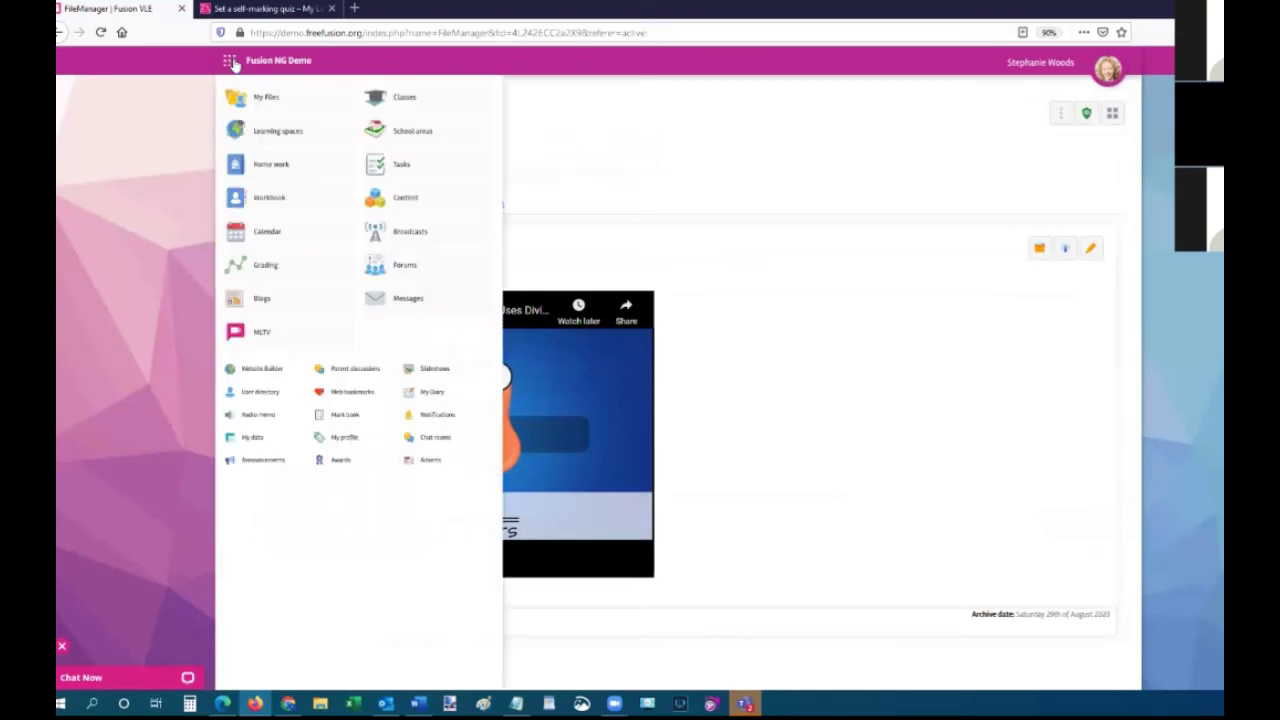
pyautogui.click(271, 164)
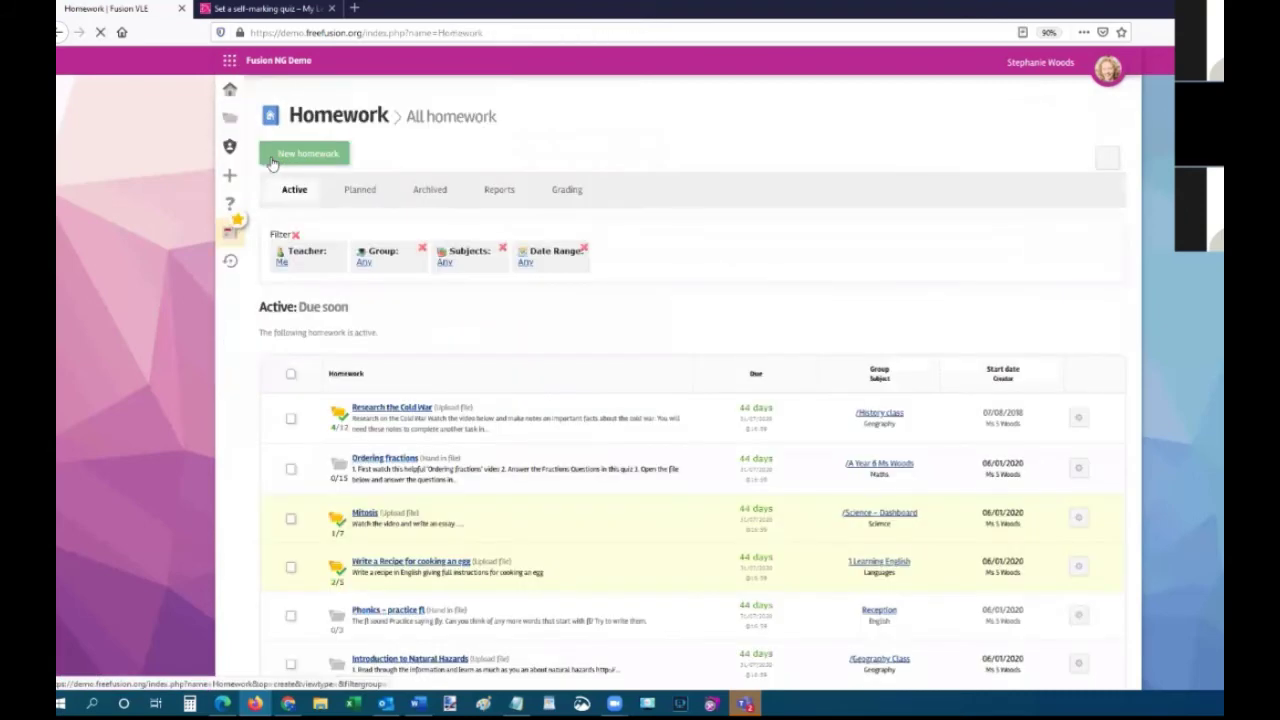
pyautogui.click(313, 153)
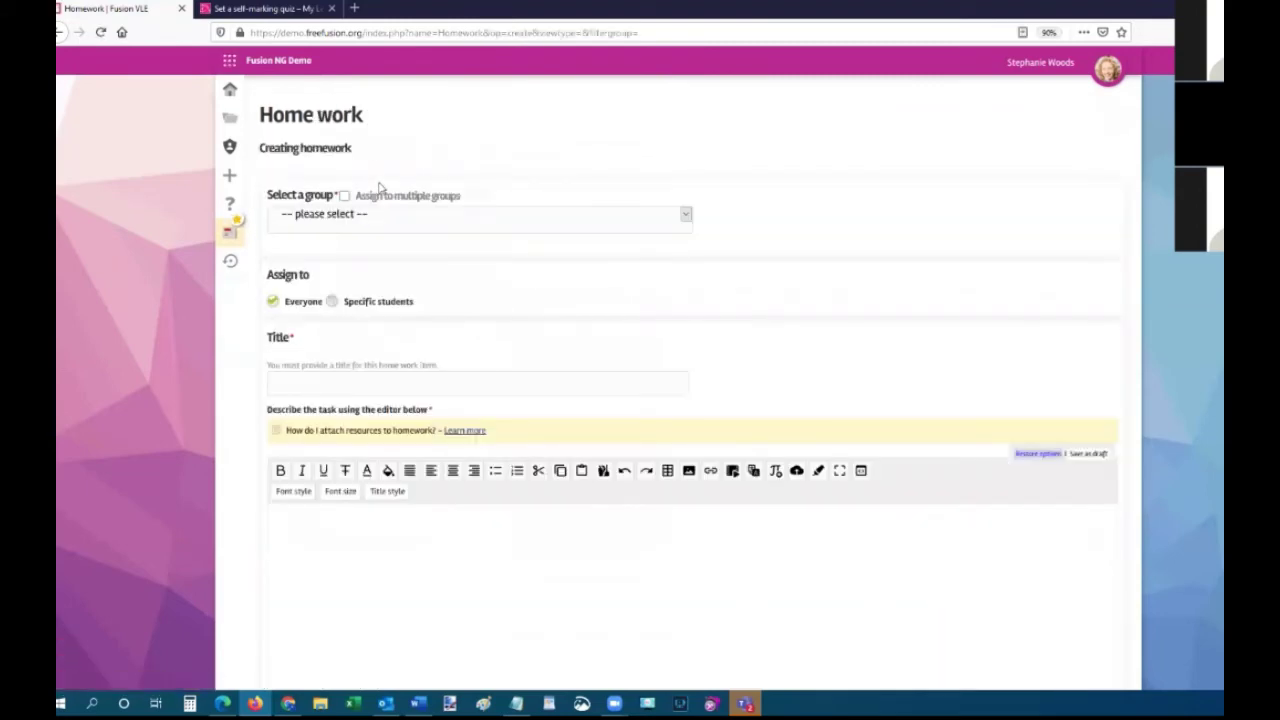
pyautogui.click(350, 218)
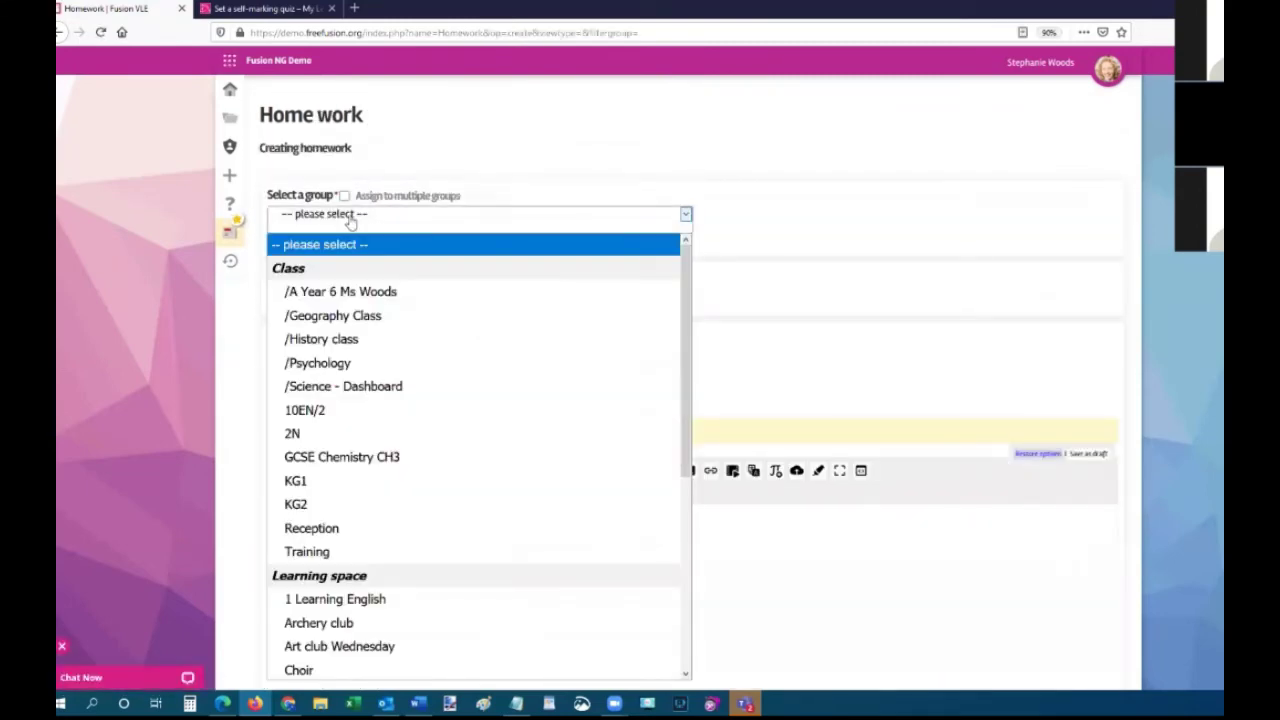
pyautogui.click(370, 315)
pyautogui.click(369, 384)
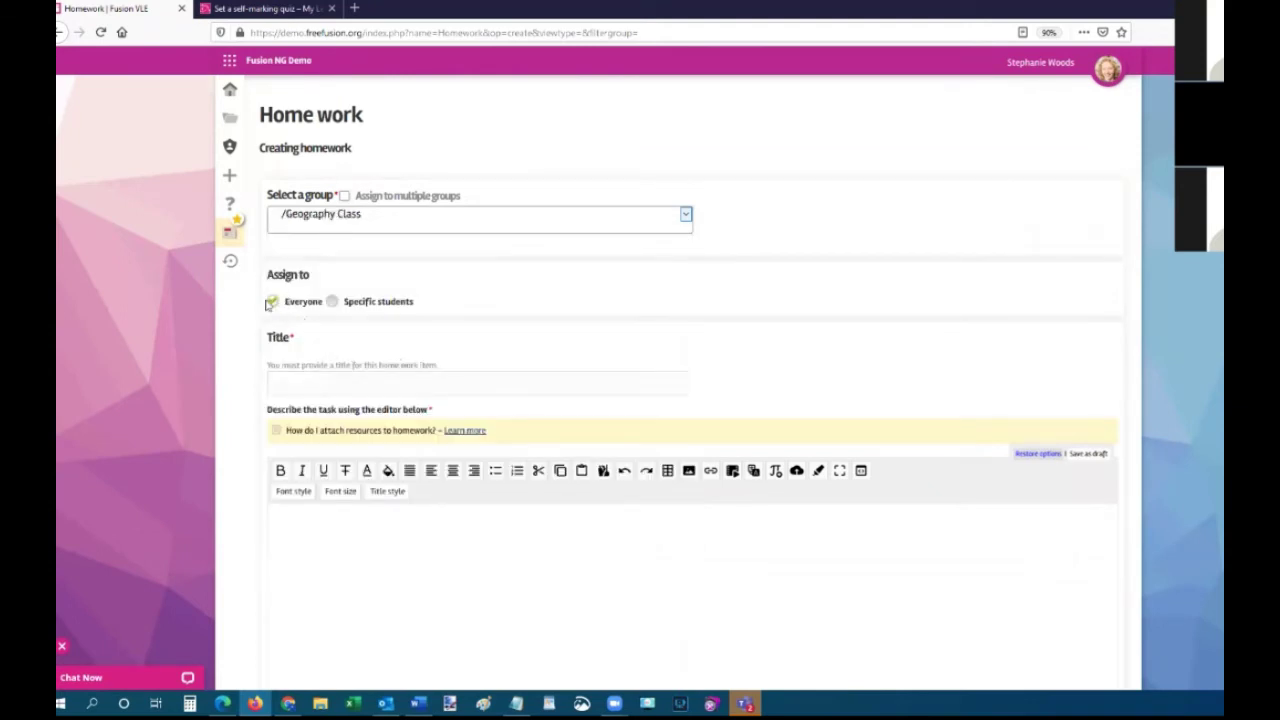
pyautogui.click(331, 301)
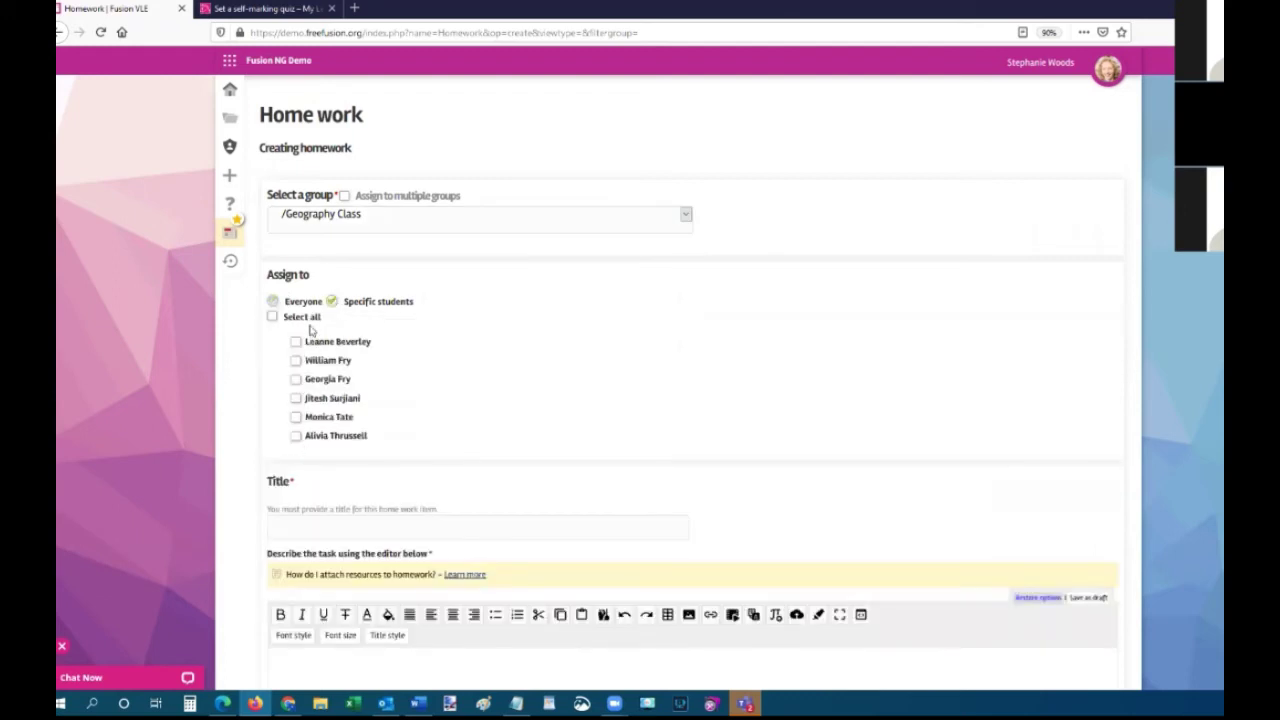
pyautogui.click(272, 301)
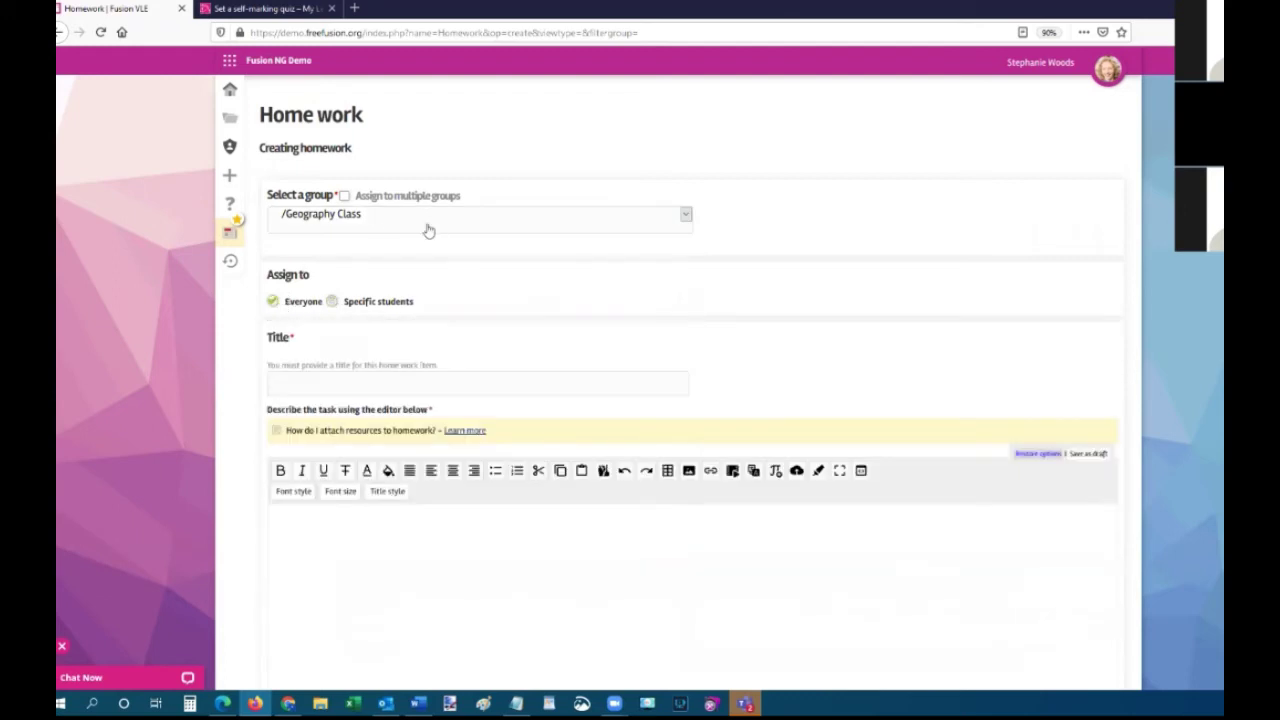
# Title the homework "Webinar" and enter "Instructions" as the task description.
pyautogui.click(318, 383)
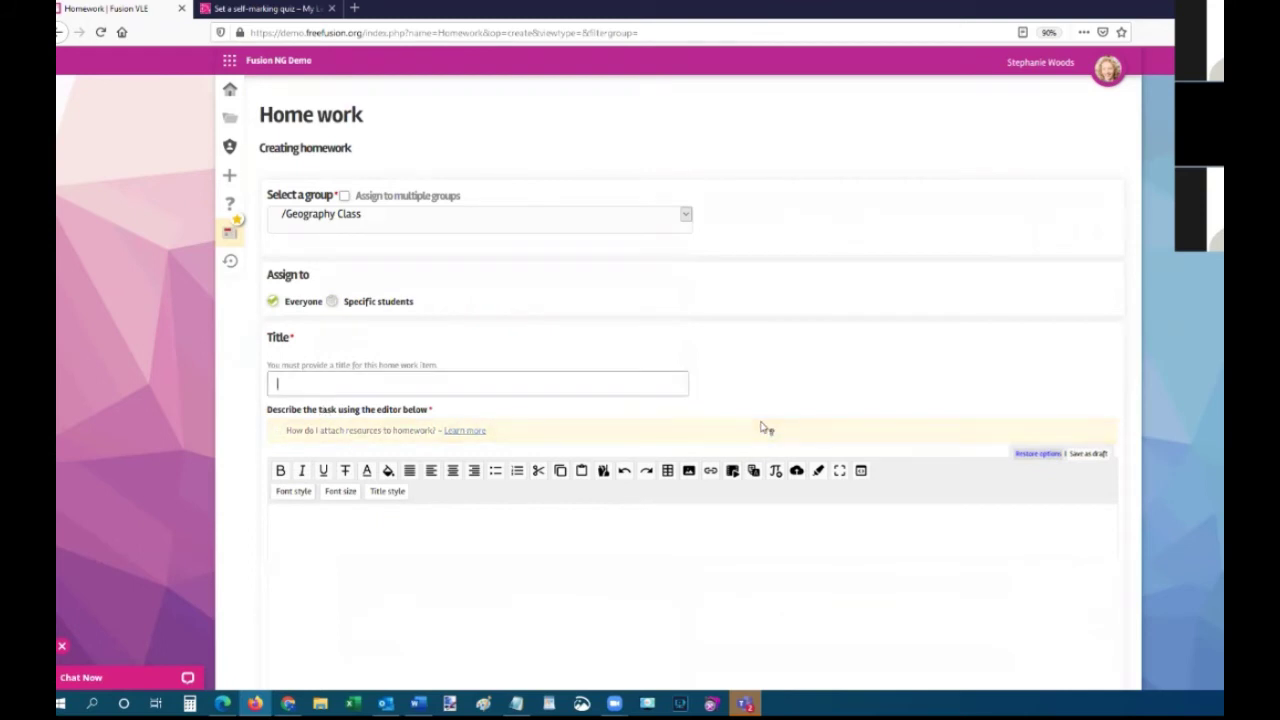
pyautogui.write('Webinar')
pyautogui.click(659, 563)
pyautogui.scroll(-3, 659, 562)
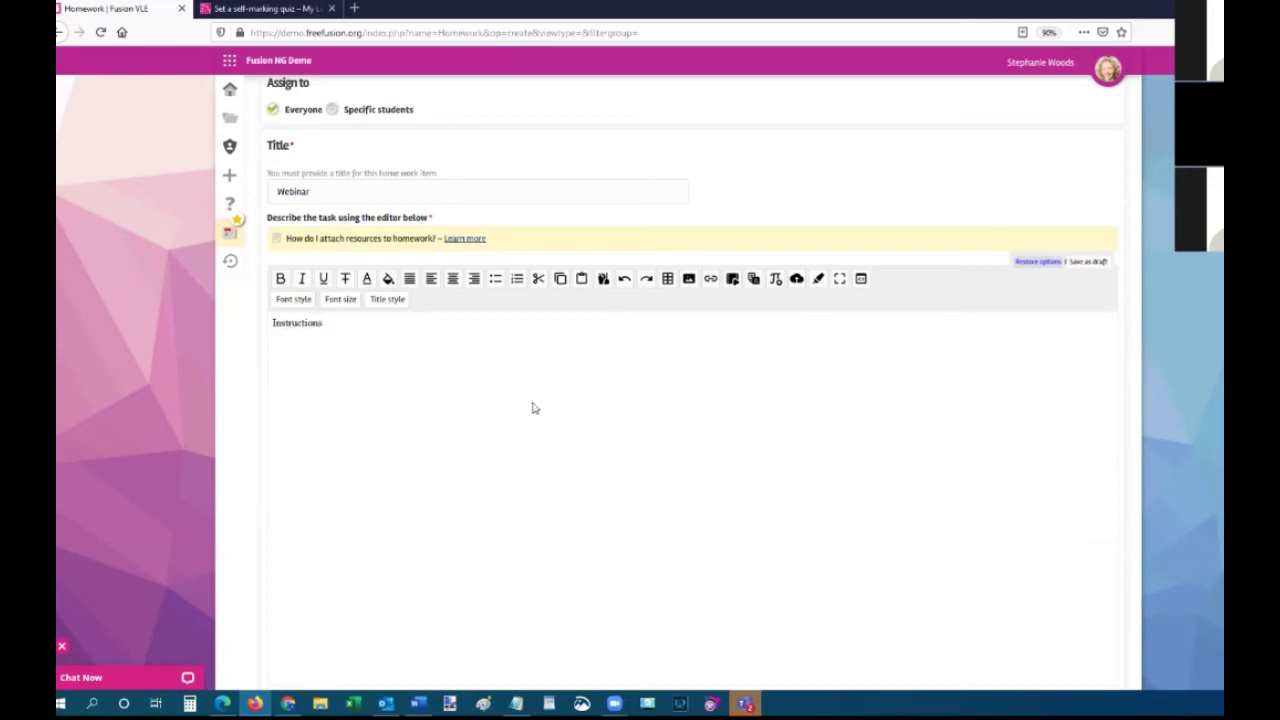
# Insert the Pythagoras Trigonometry video below the instructions in the task description at Normal (640x480) size.
pyautogui.click(732, 278)
pyautogui.scroll(-2, 668, 443)
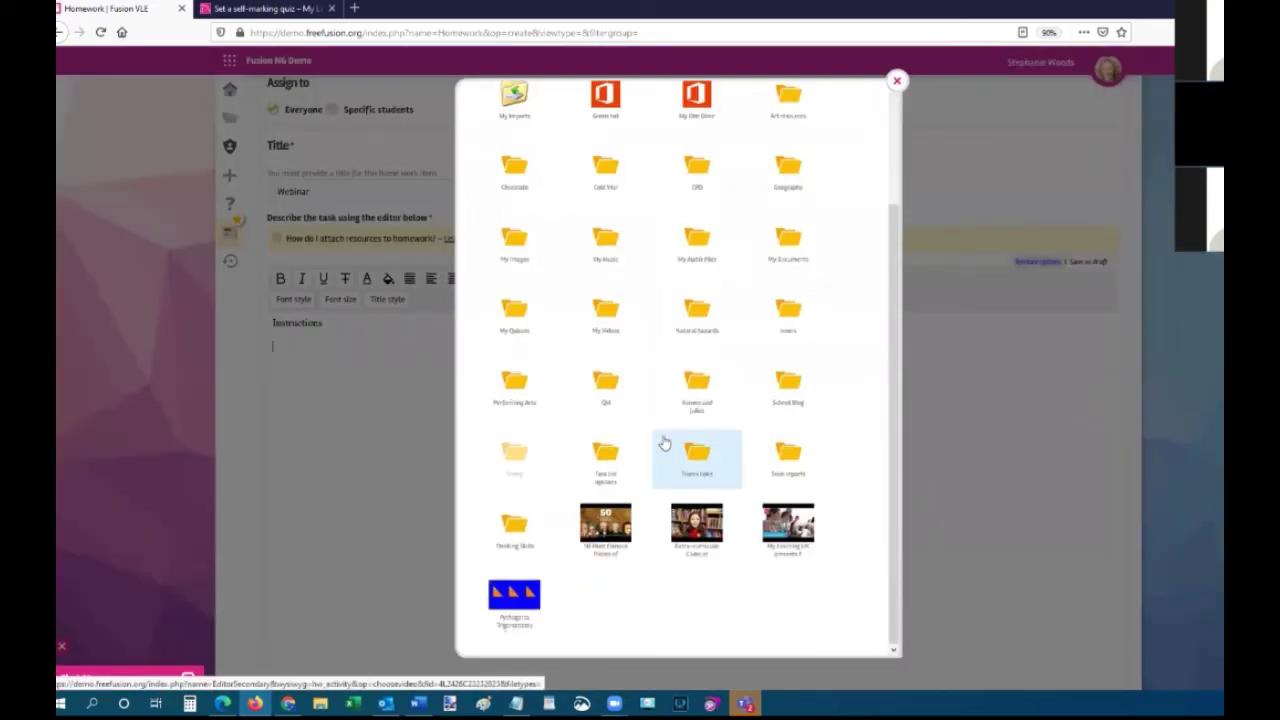
pyautogui.click(522, 592)
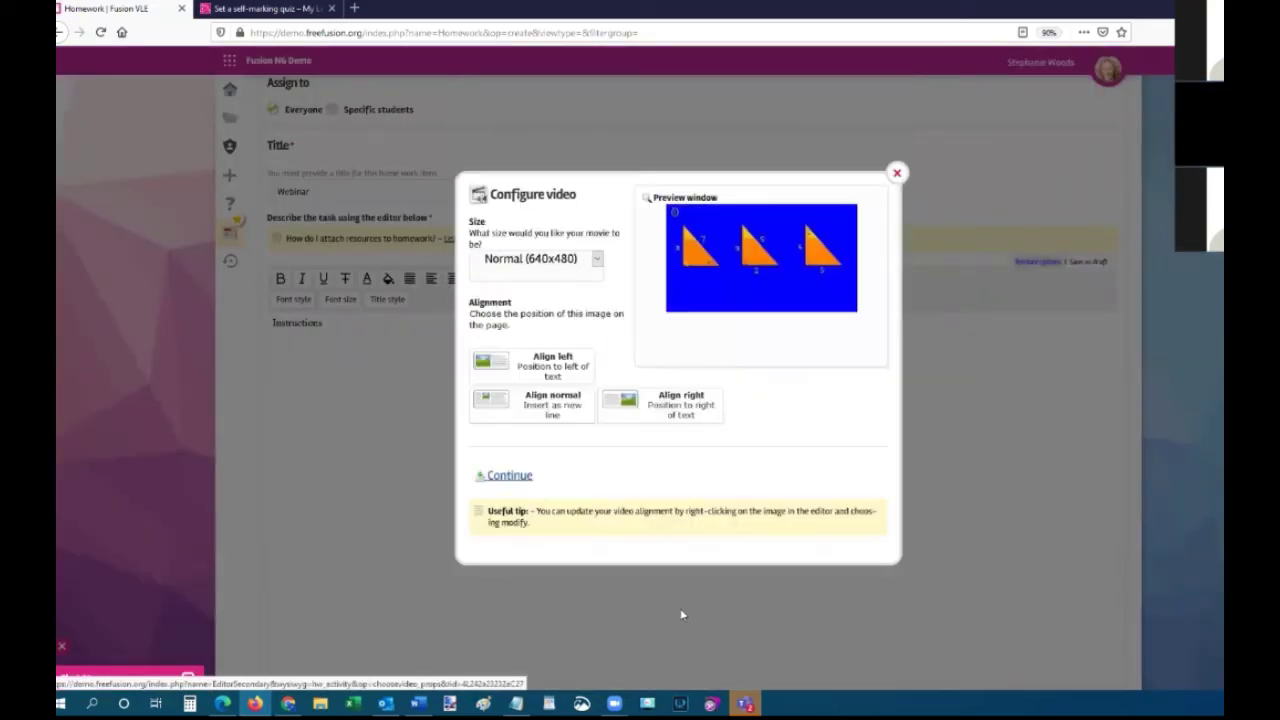
pyautogui.click(507, 476)
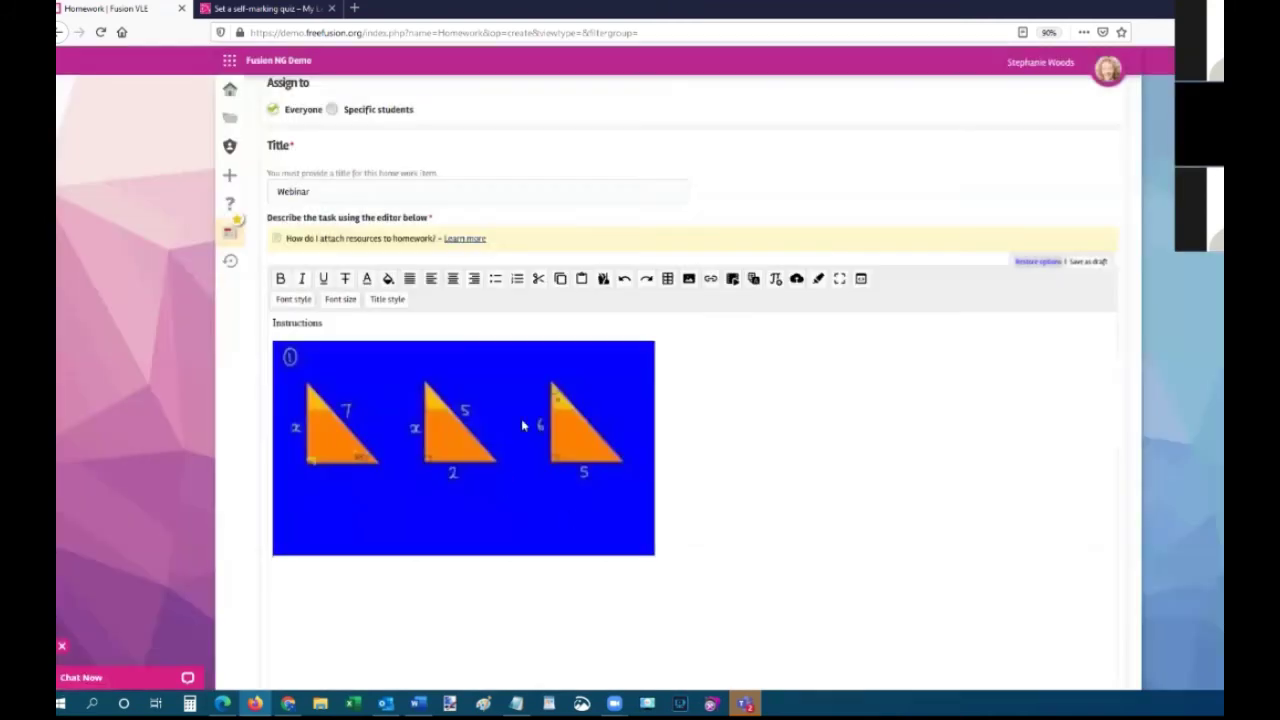
# Enlarge the word "Instructions" above the video to font Size 6.
pyautogui.scroll(-4, 952, 463)
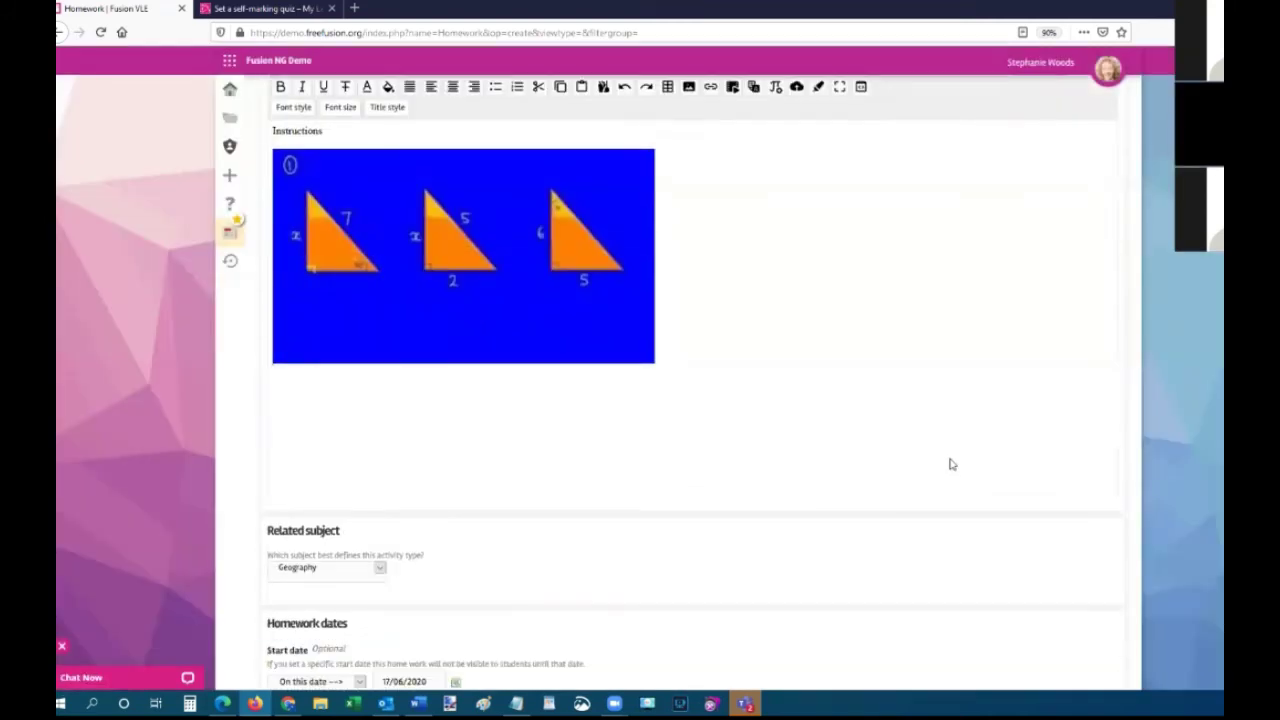
pyautogui.scroll(3, 952, 463)
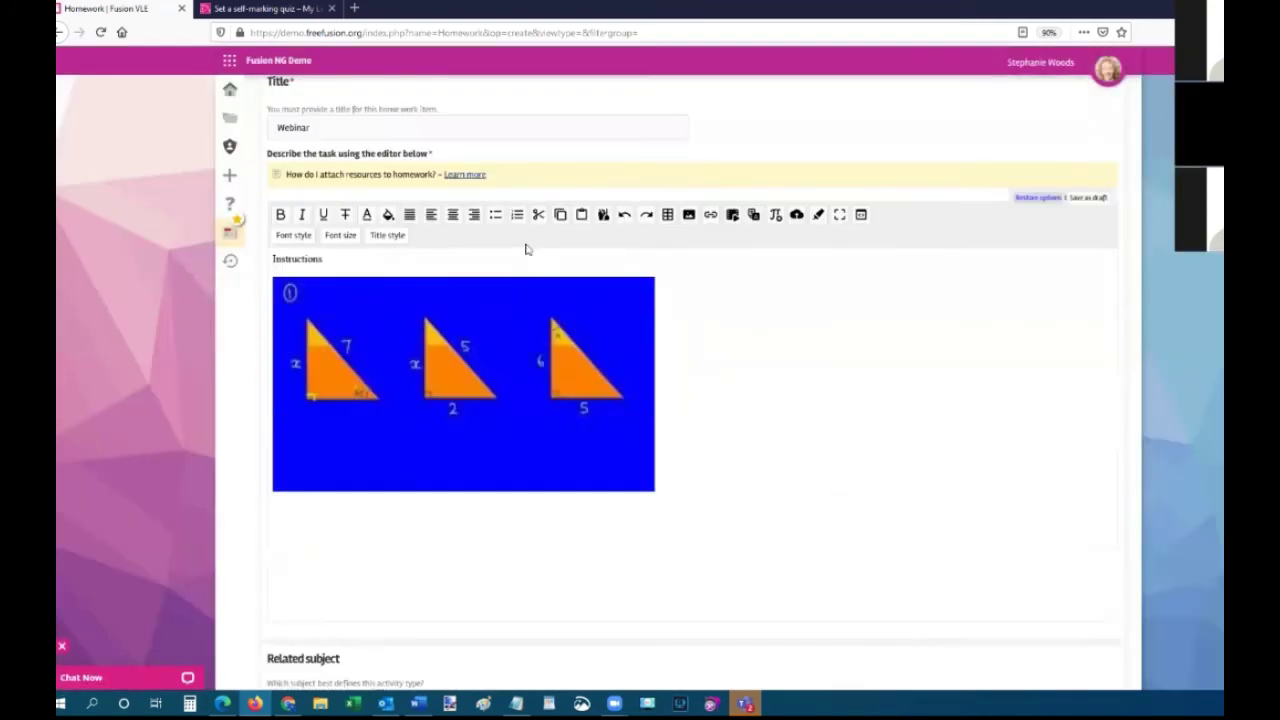
pyautogui.doubleClick(327, 262)
pyautogui.click(340, 235)
pyautogui.scroll(-3, 352, 280)
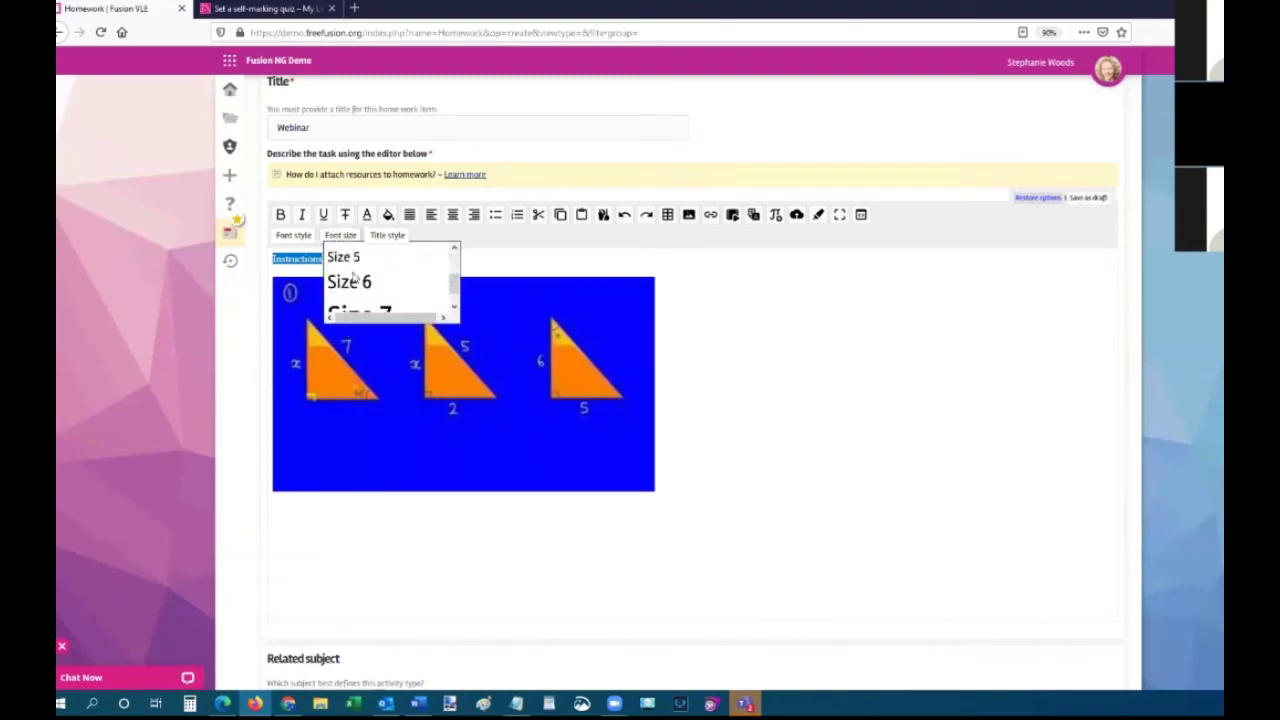
pyautogui.click(352, 280)
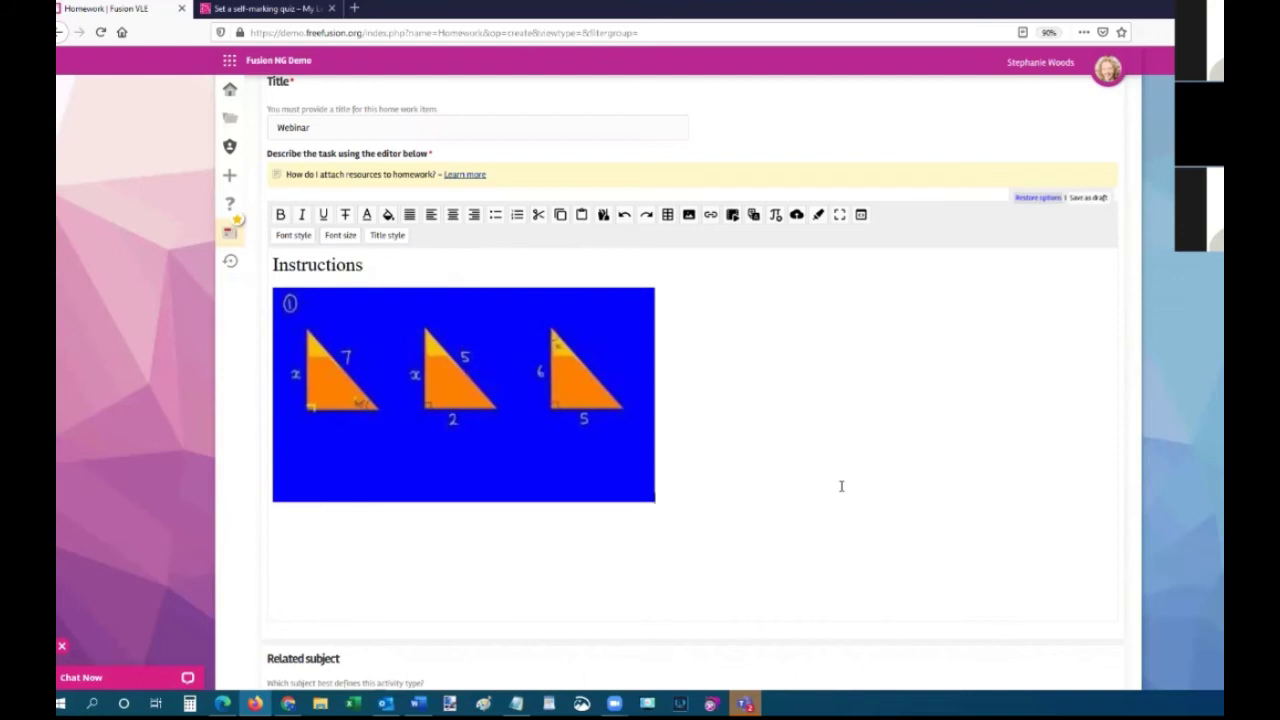
# Review the homework's subject and dates, expand the submission type and additional options, and look back over the task description.
pyautogui.scroll(-5, 841, 486)
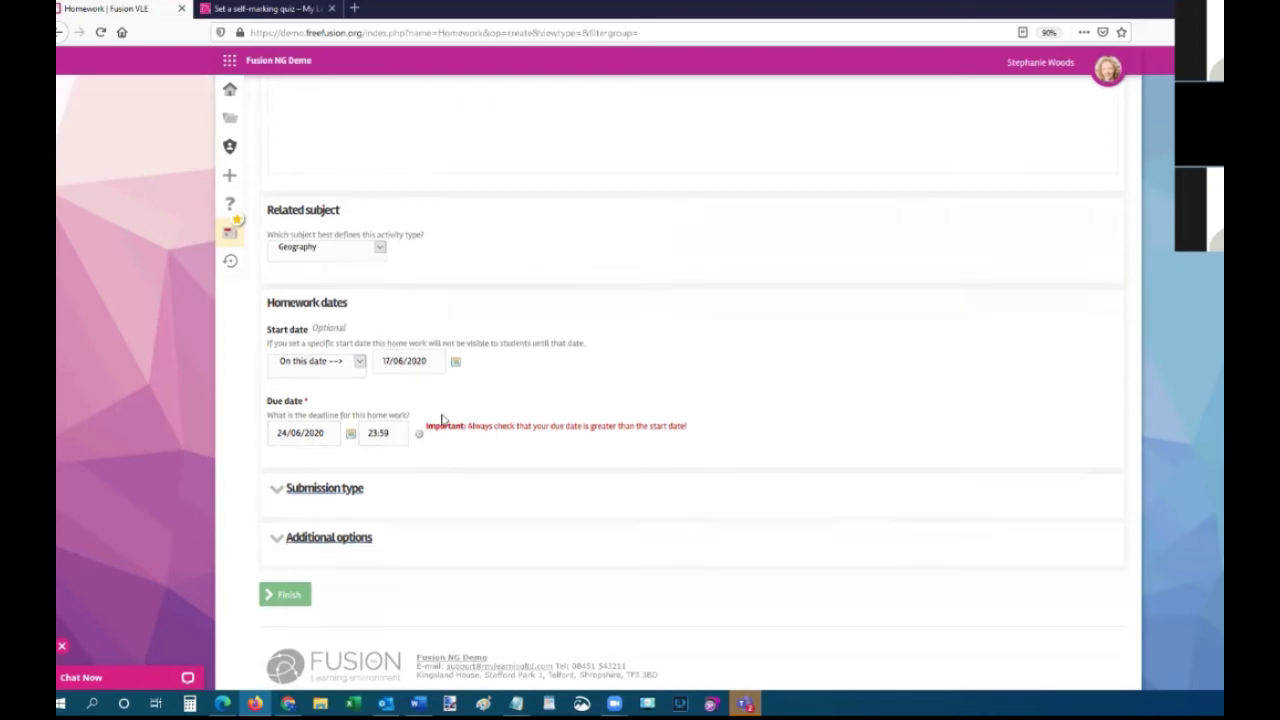
pyautogui.scroll(-1, 445, 420)
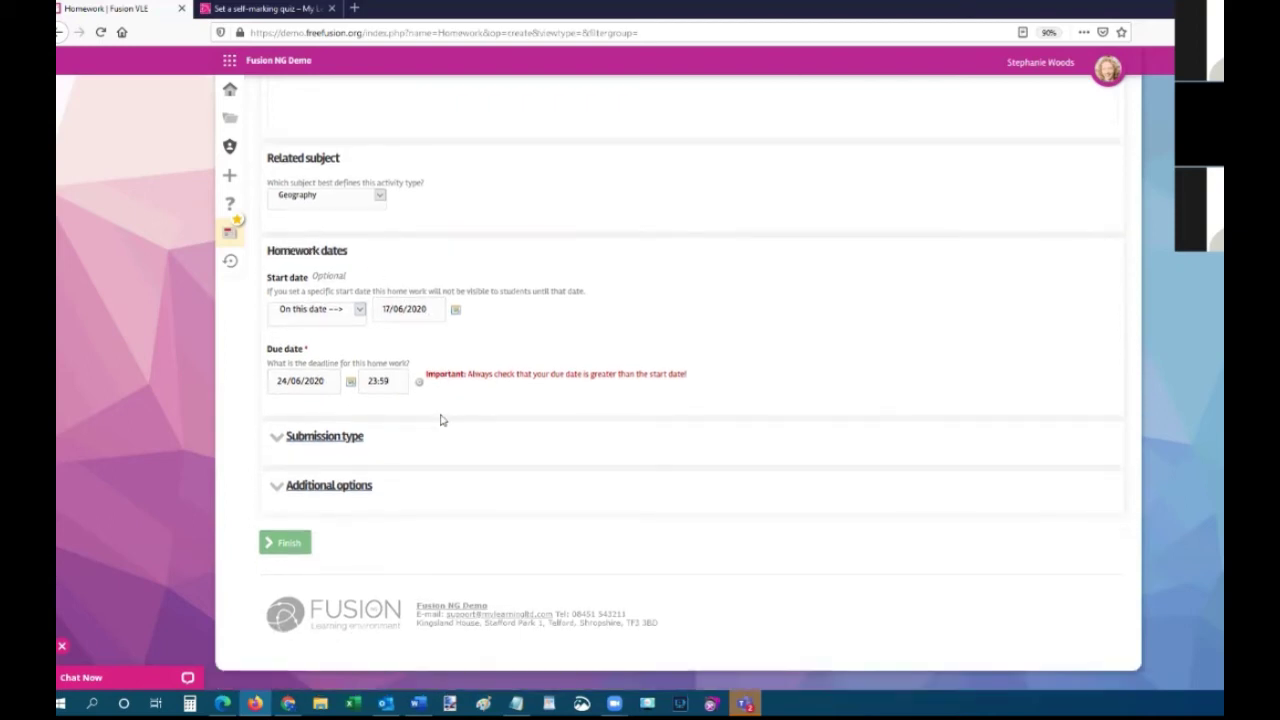
pyautogui.click(318, 440)
pyautogui.scroll(-2, 593, 458)
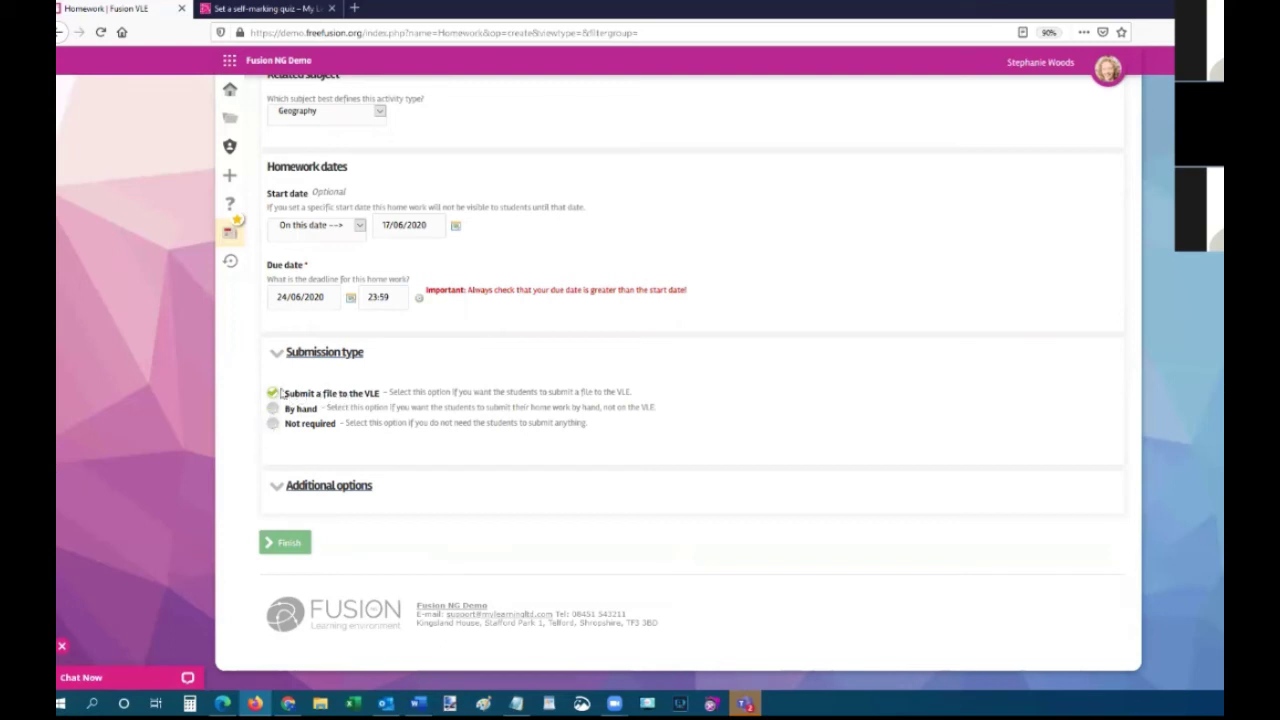
pyautogui.click(279, 491)
pyautogui.scroll(-3, 686, 466)
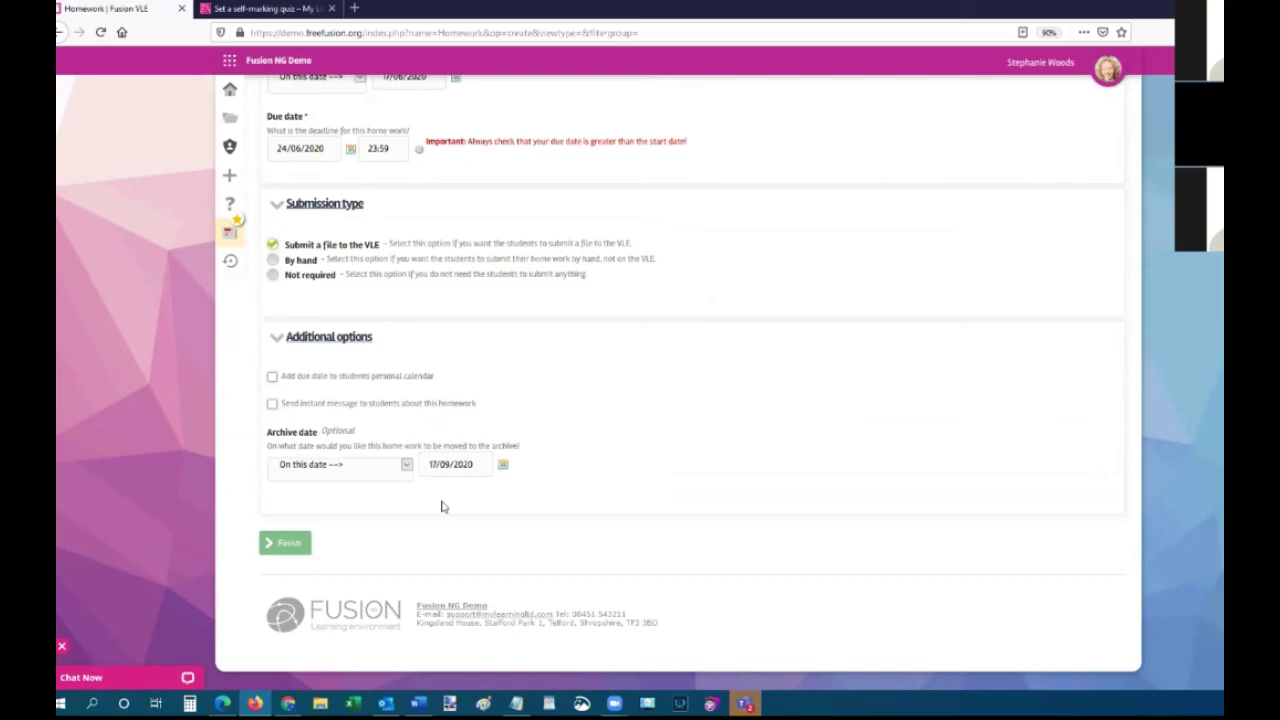
pyautogui.scroll(10, 500, 505)
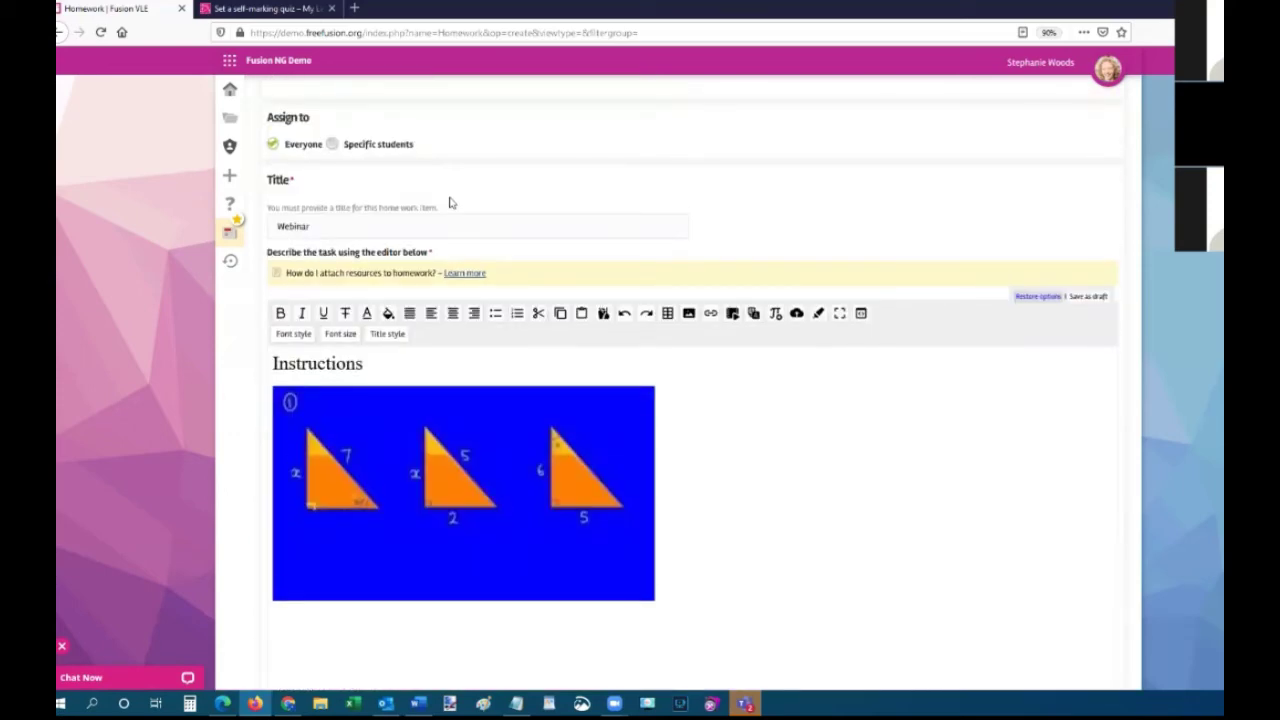
# Check over the Webinar homework form, create the homework for the Geography Class, and view its page through to the members list.
pyautogui.scroll(2, 449, 200)
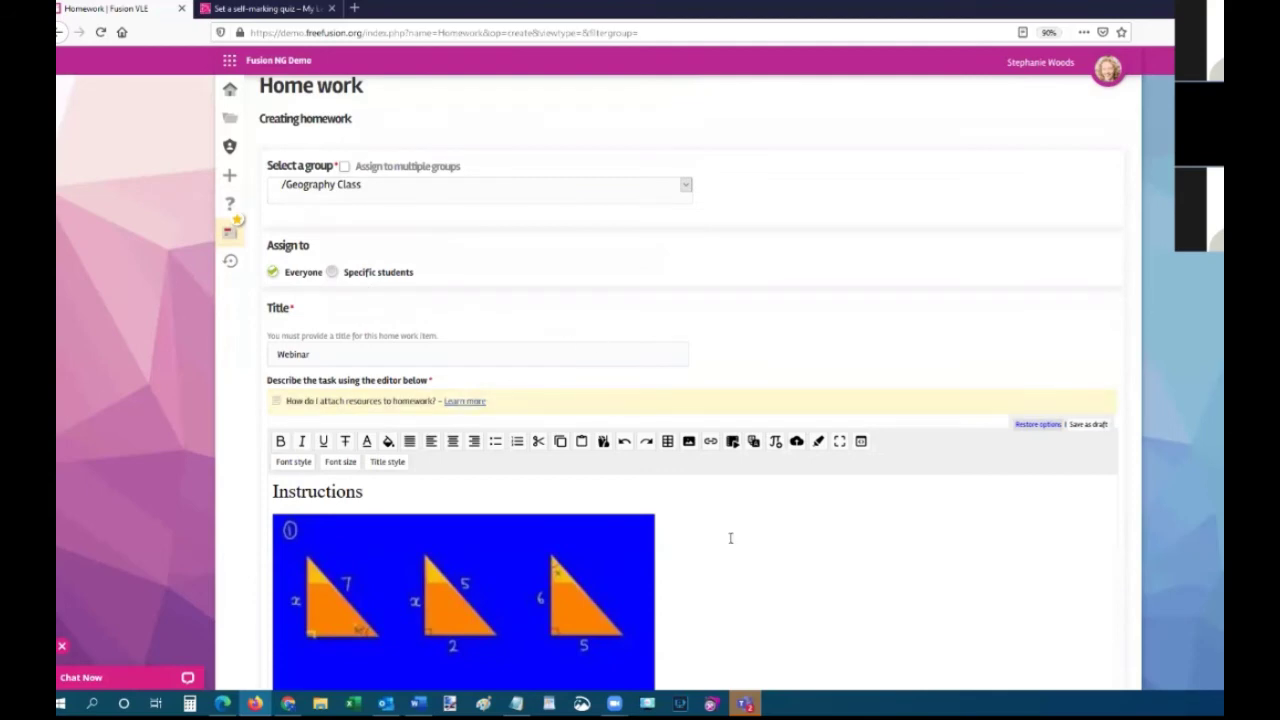
pyautogui.scroll(-5, 888, 574)
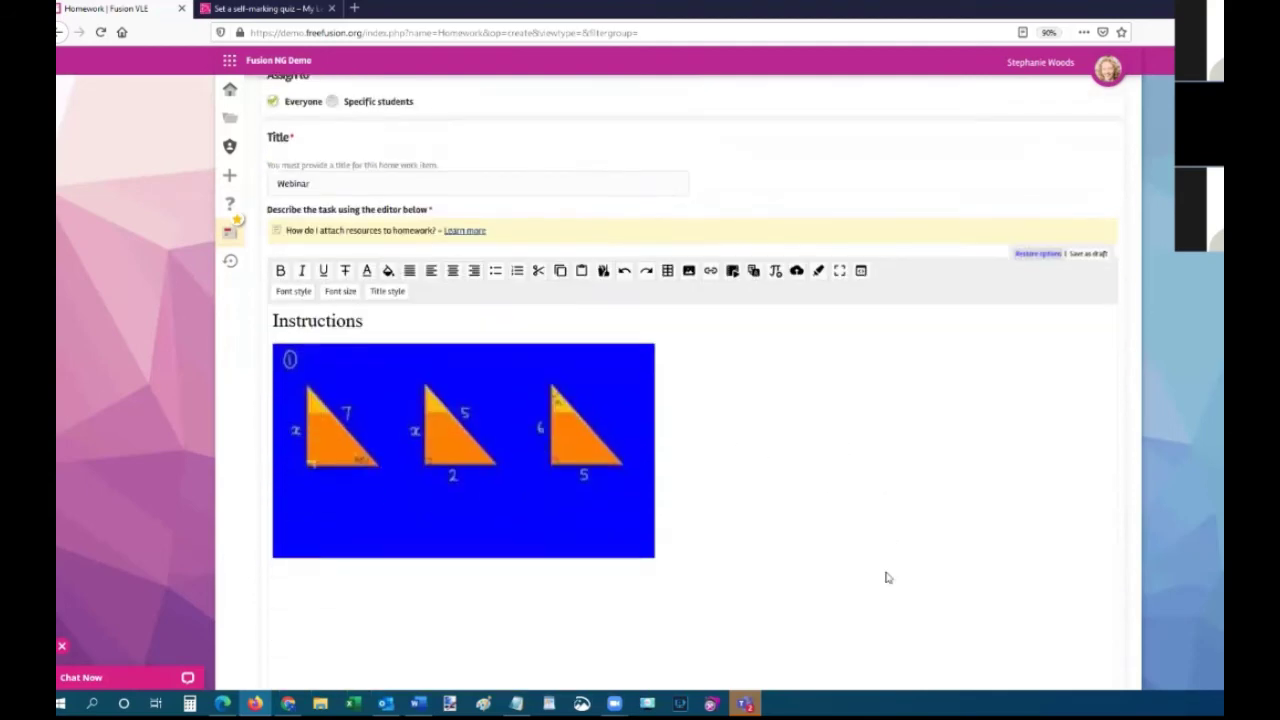
pyautogui.scroll(-5, 885, 576)
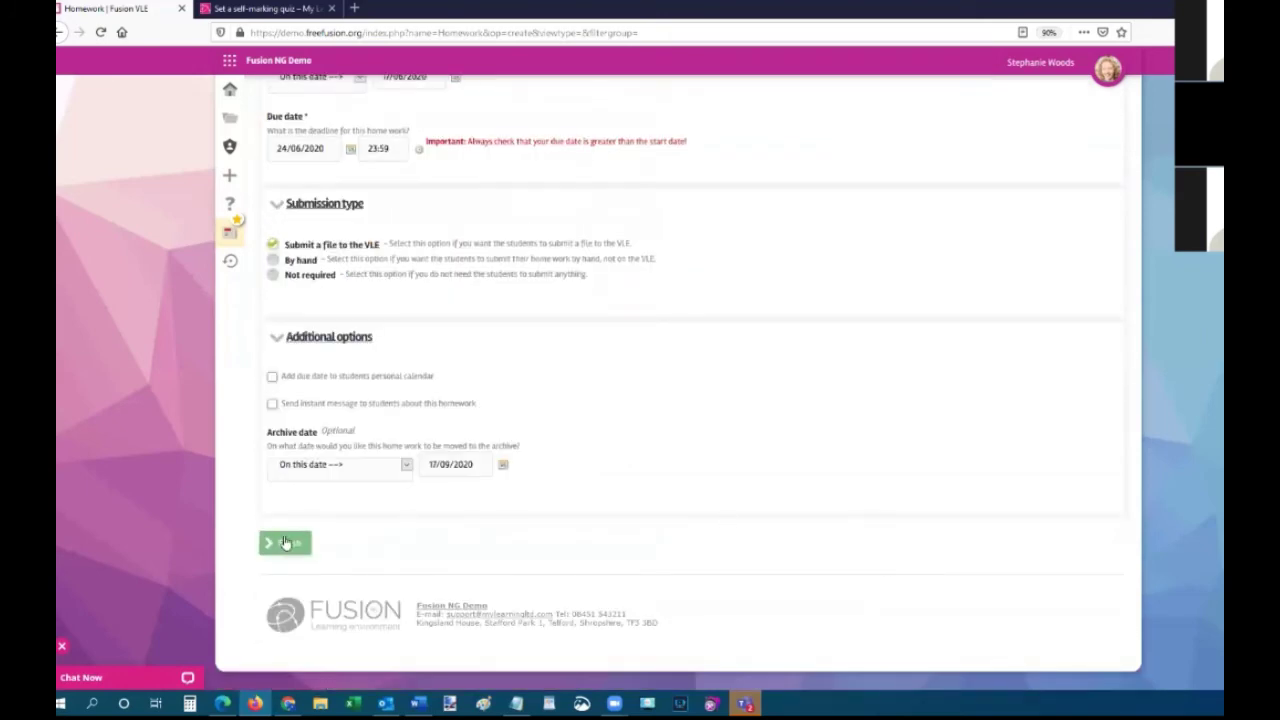
pyautogui.click(285, 542)
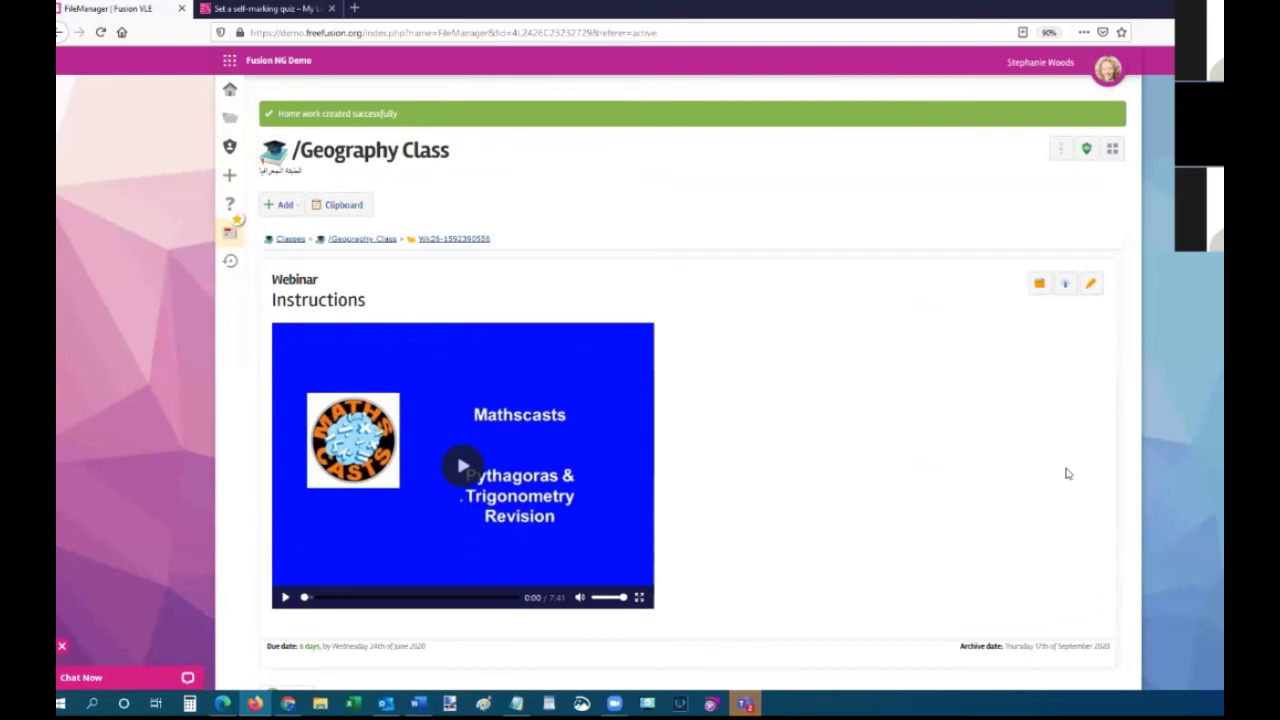
pyautogui.scroll(-2, 1066, 471)
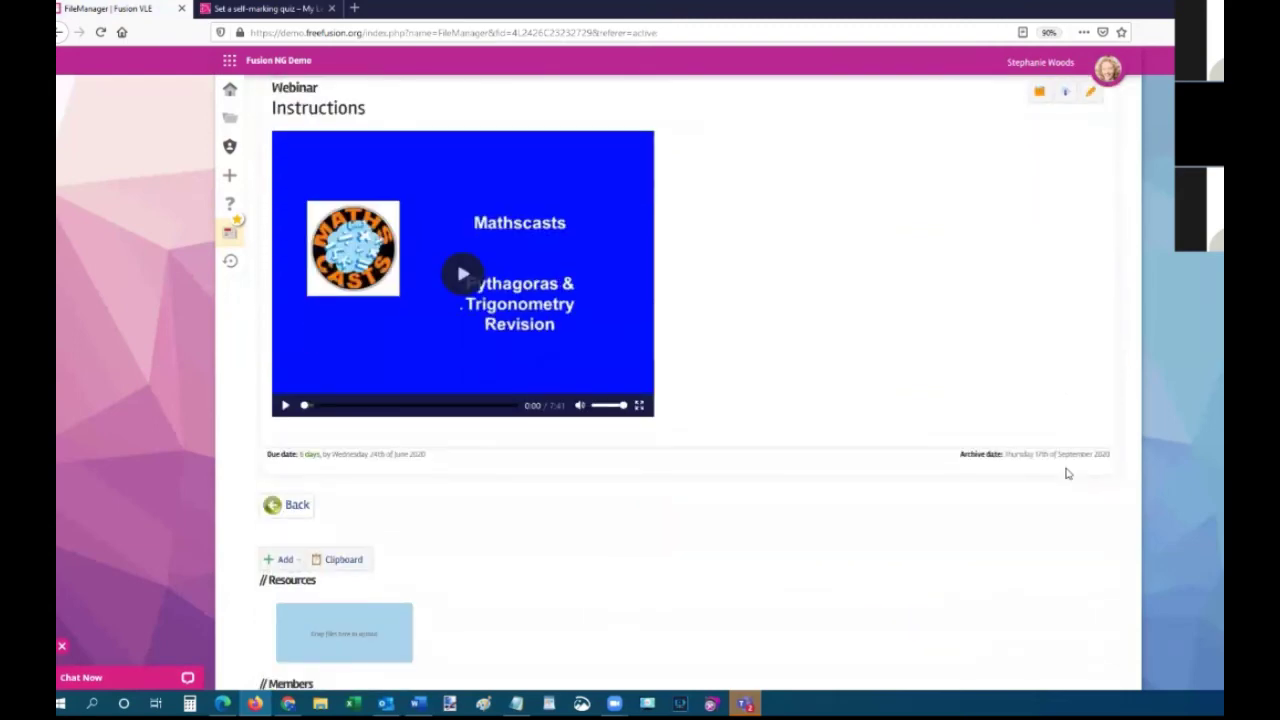
pyautogui.scroll(-2, 1066, 471)
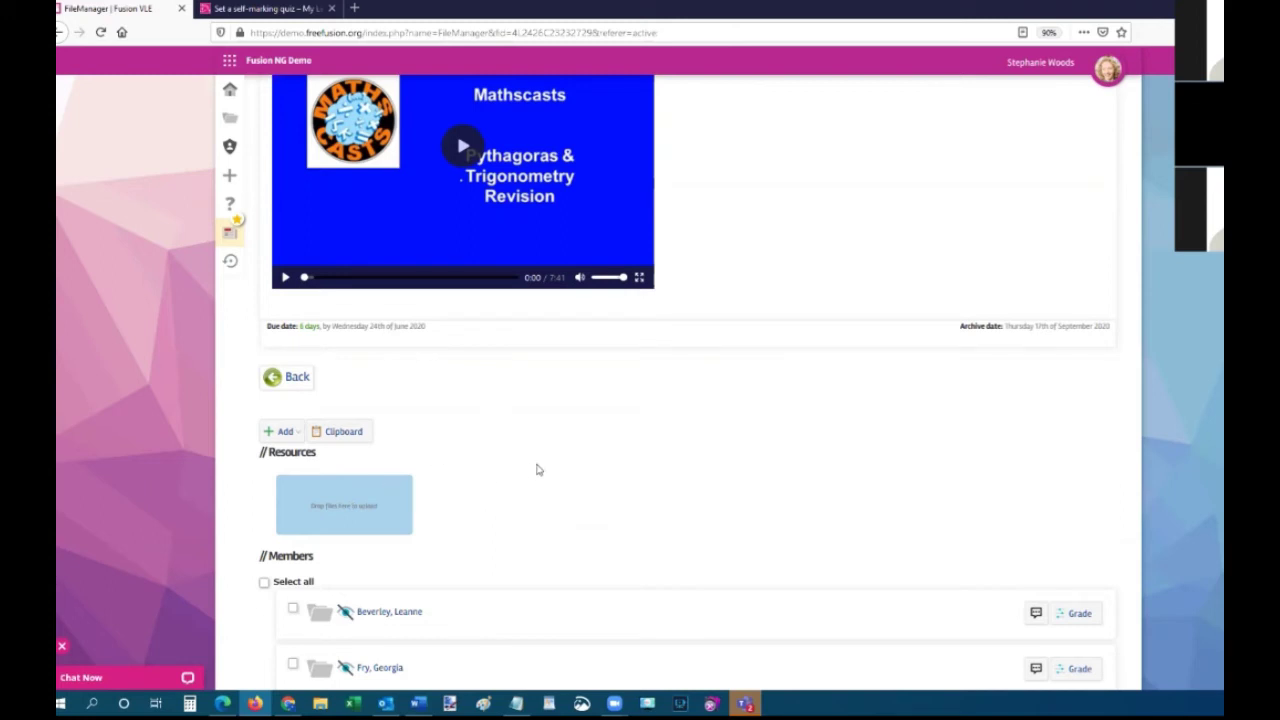
pyautogui.scroll(-3, 535, 470)
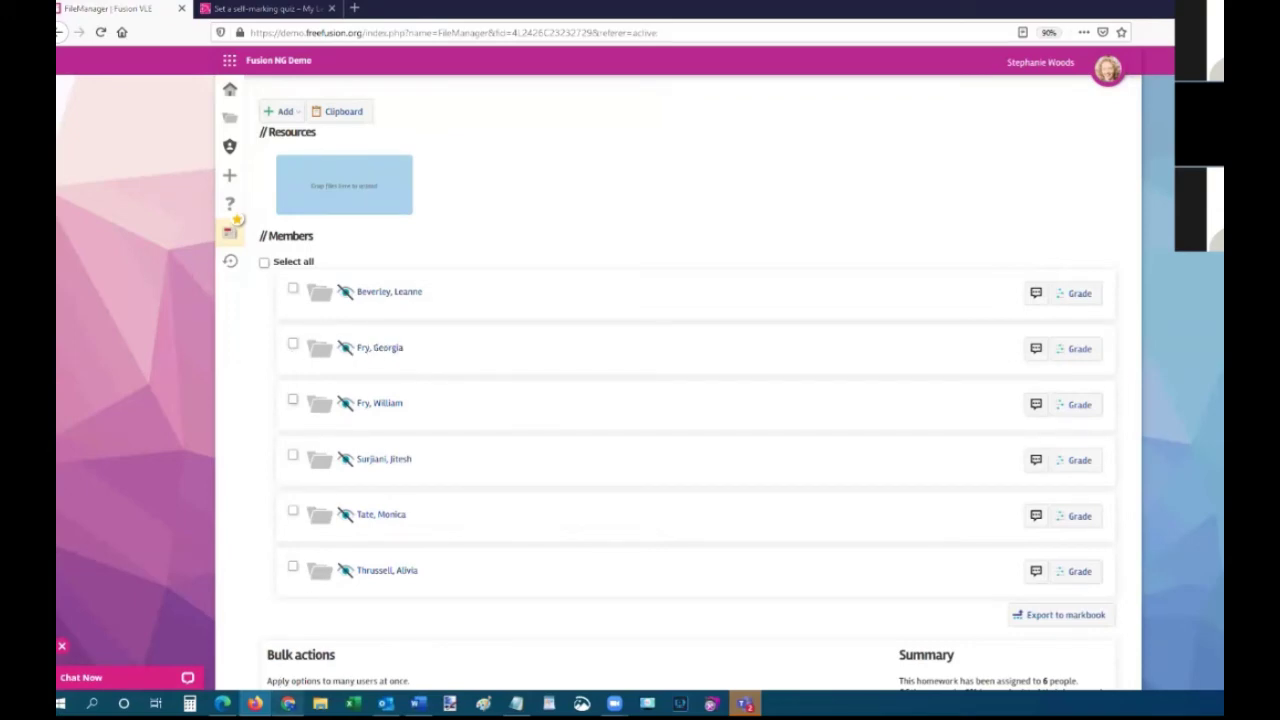
# Switch to the student's session in Chrome, refresh the dashboard, and open the Webinar homework.
pyautogui.click(288, 704)
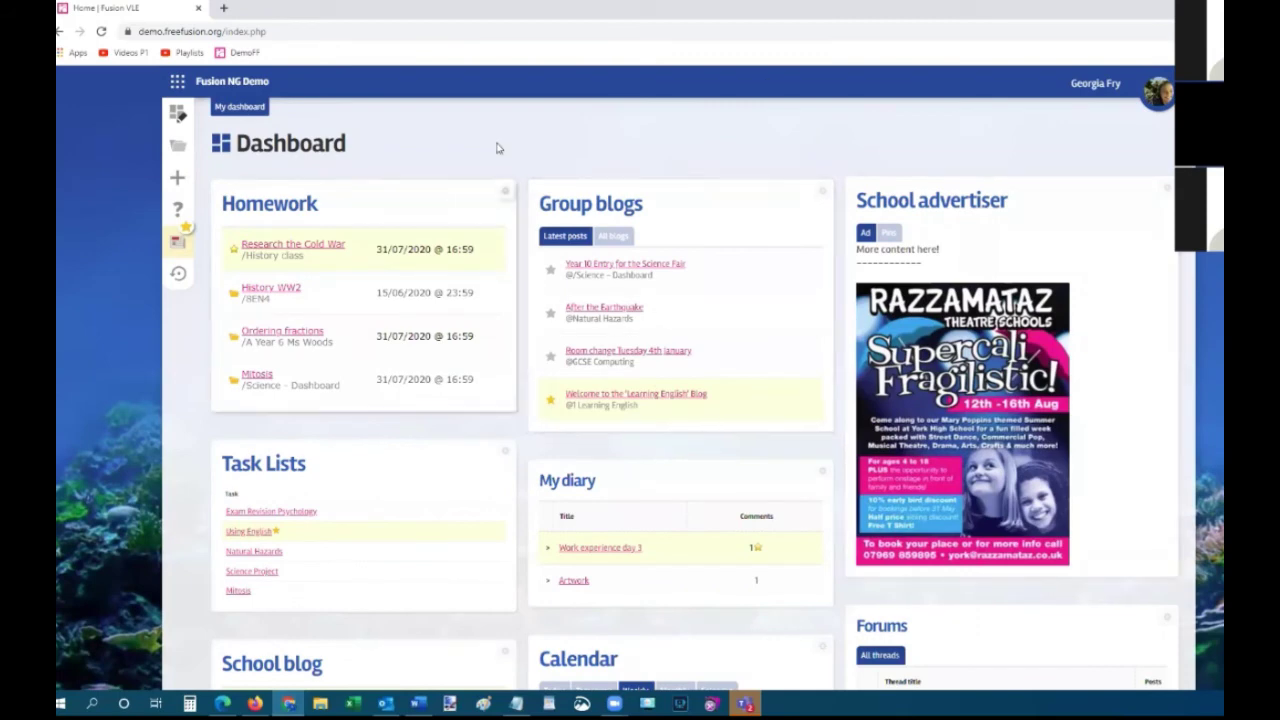
pyautogui.click(178, 275)
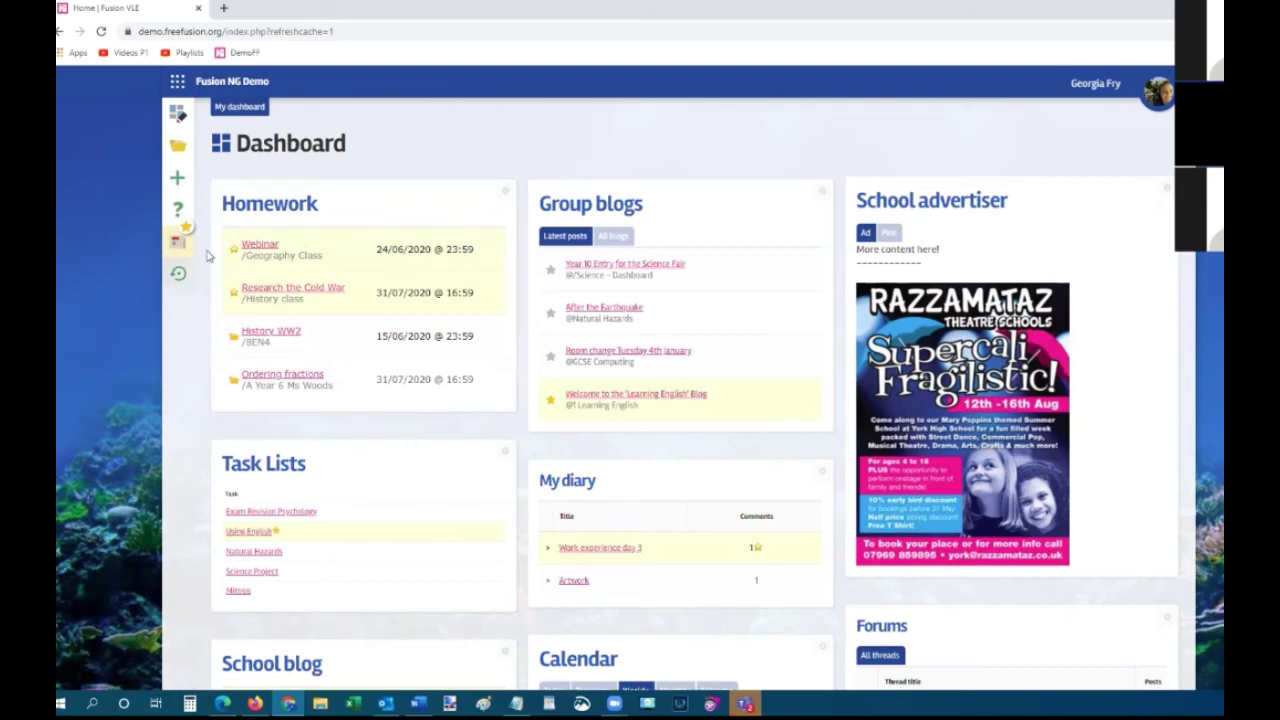
pyautogui.click(259, 246)
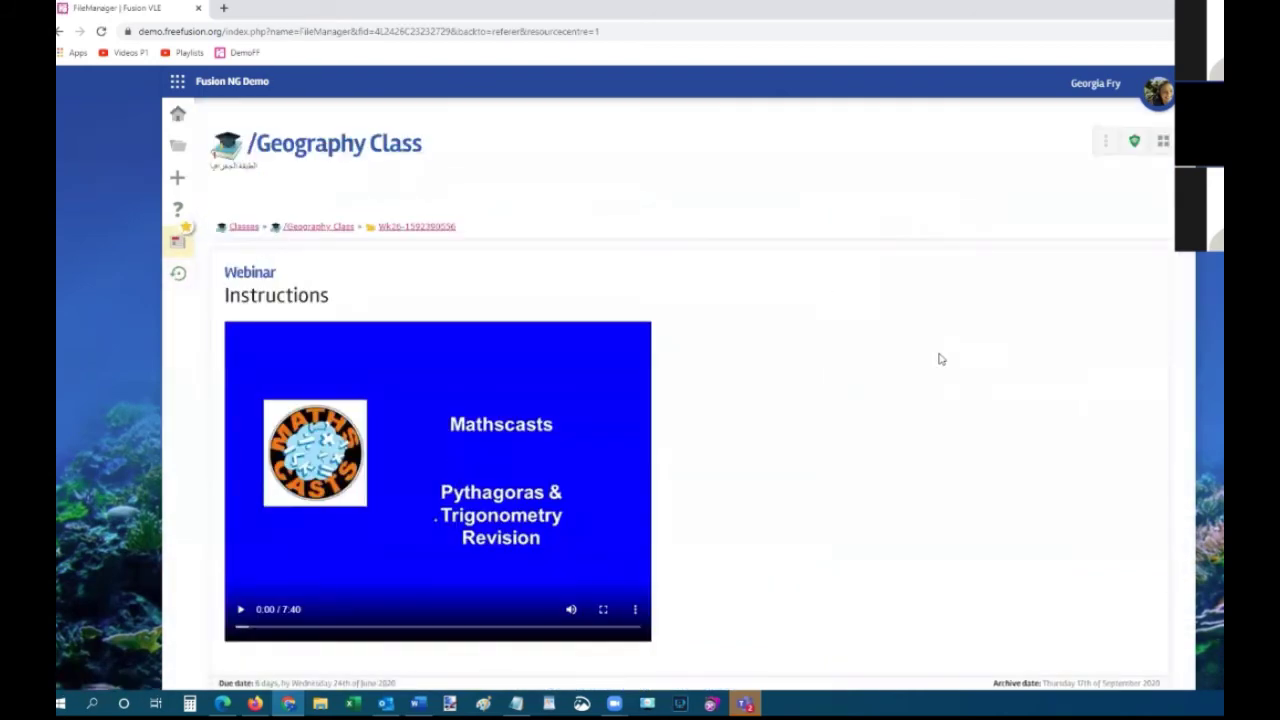
# Briefly play the Pythagoras and Trigonometry revision video in the homework instructions and pause it.
pyautogui.scroll(-3, 931, 306)
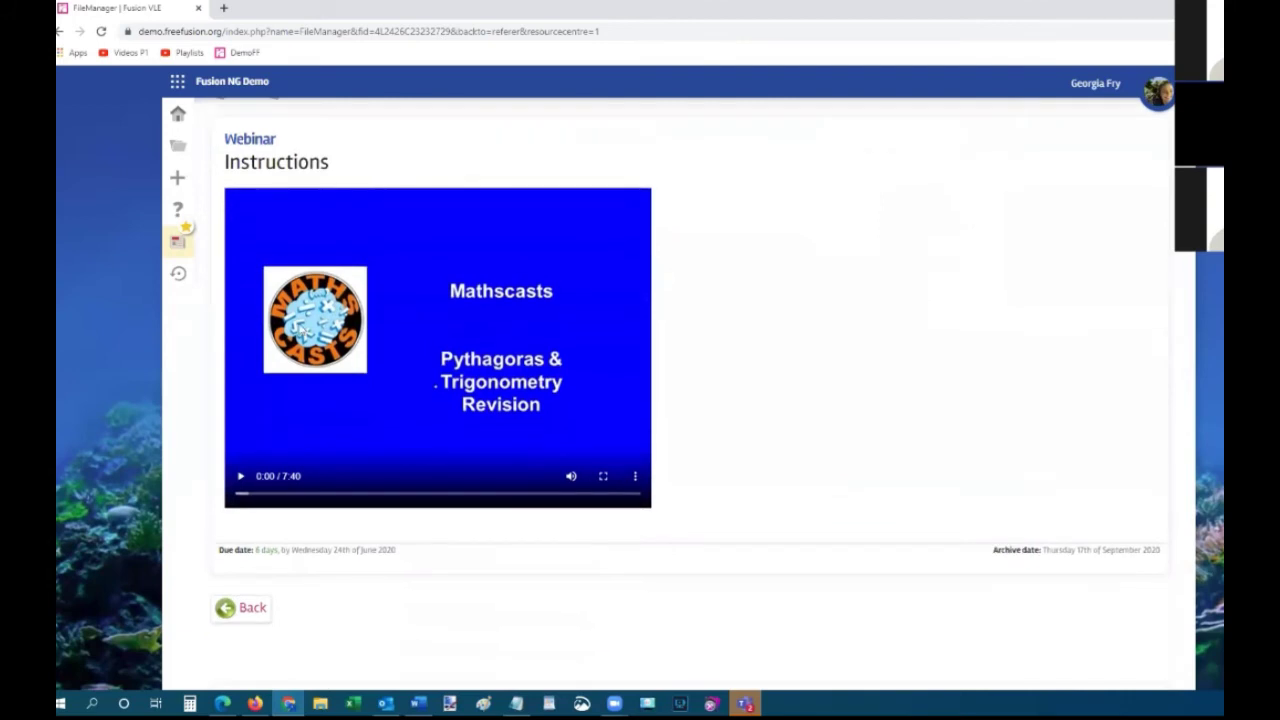
pyautogui.click(240, 476)
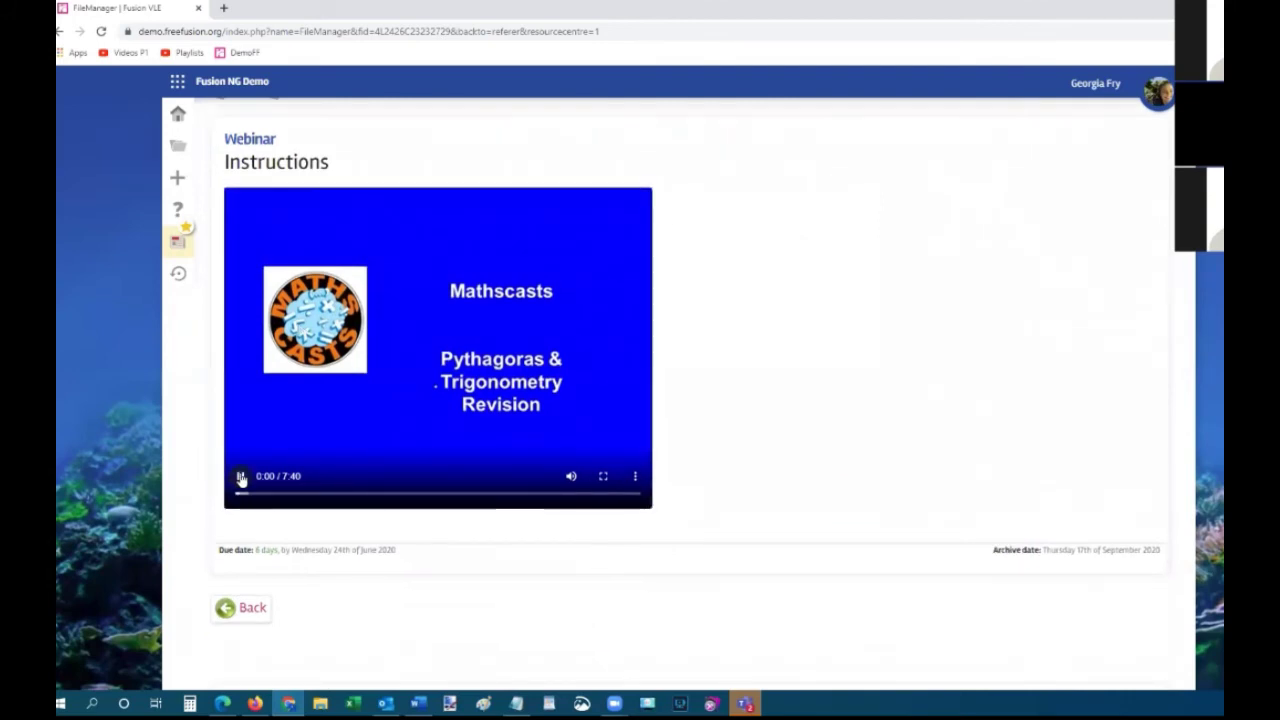
pyautogui.click(240, 477)
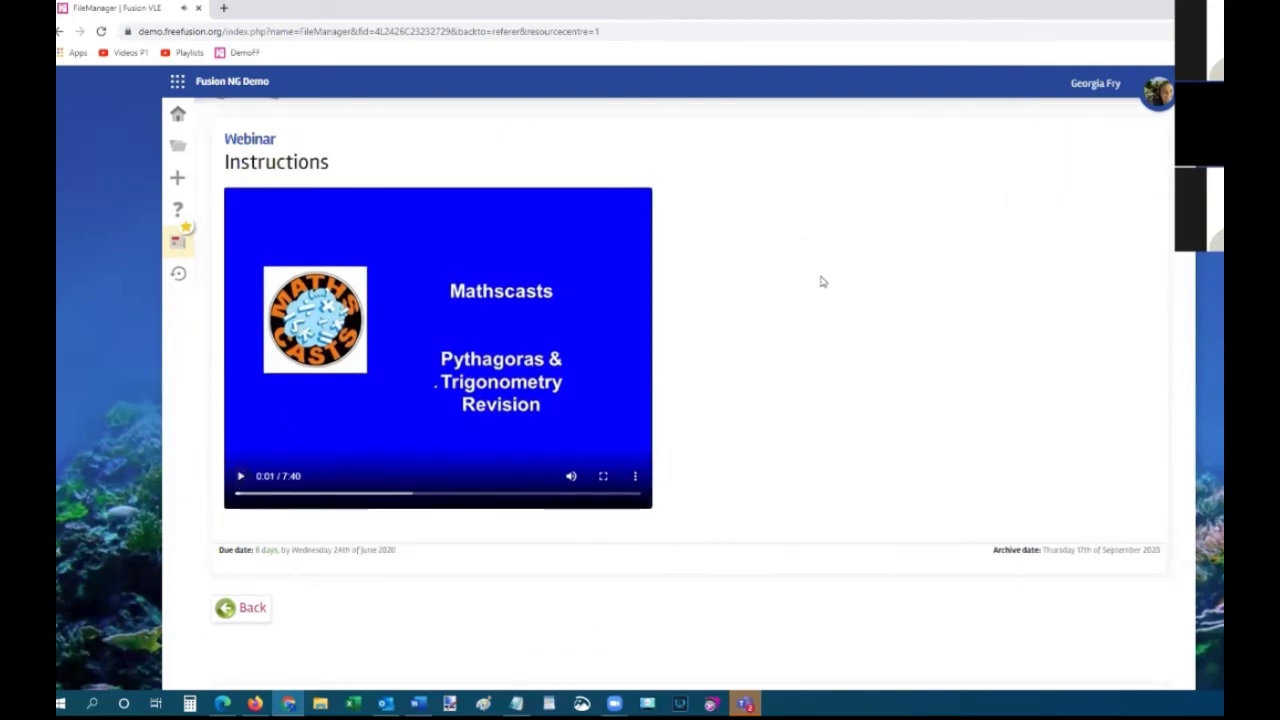
# Create a new DOCX homework submission, naming it with the student's first name in possessive form followed by "webinar document".
pyautogui.scroll(-6, 874, 420)
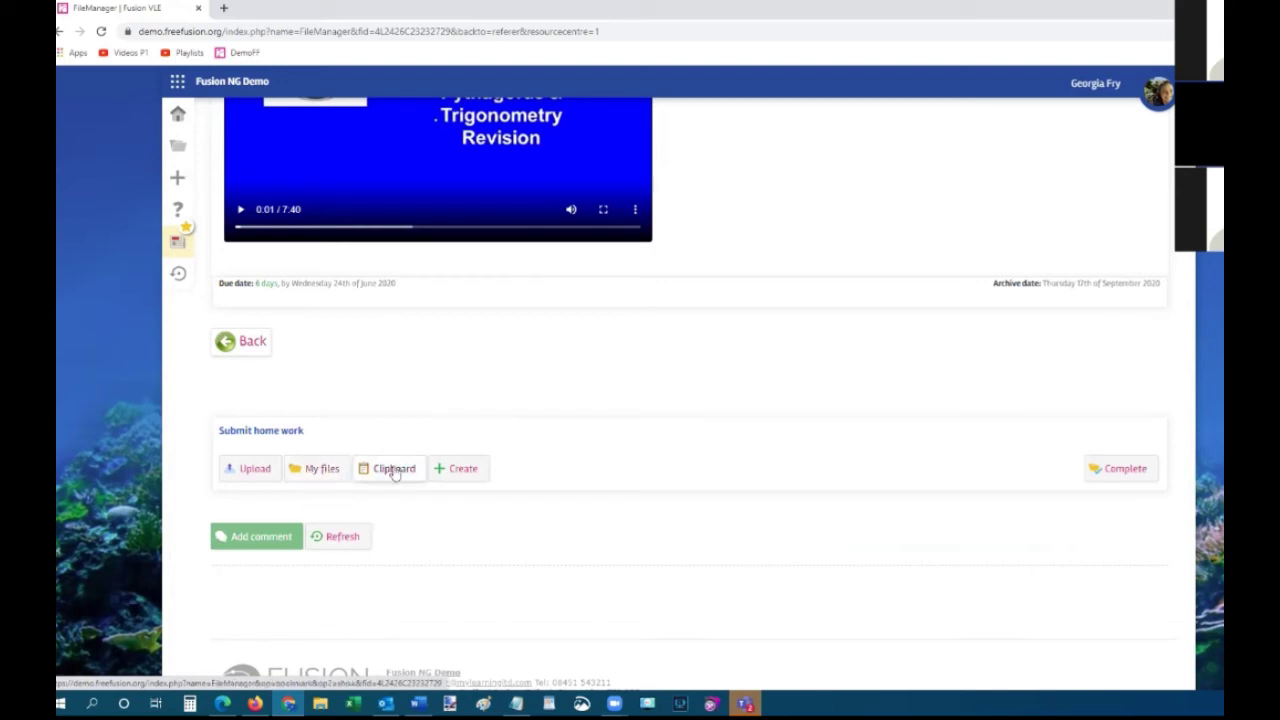
pyautogui.click(465, 472)
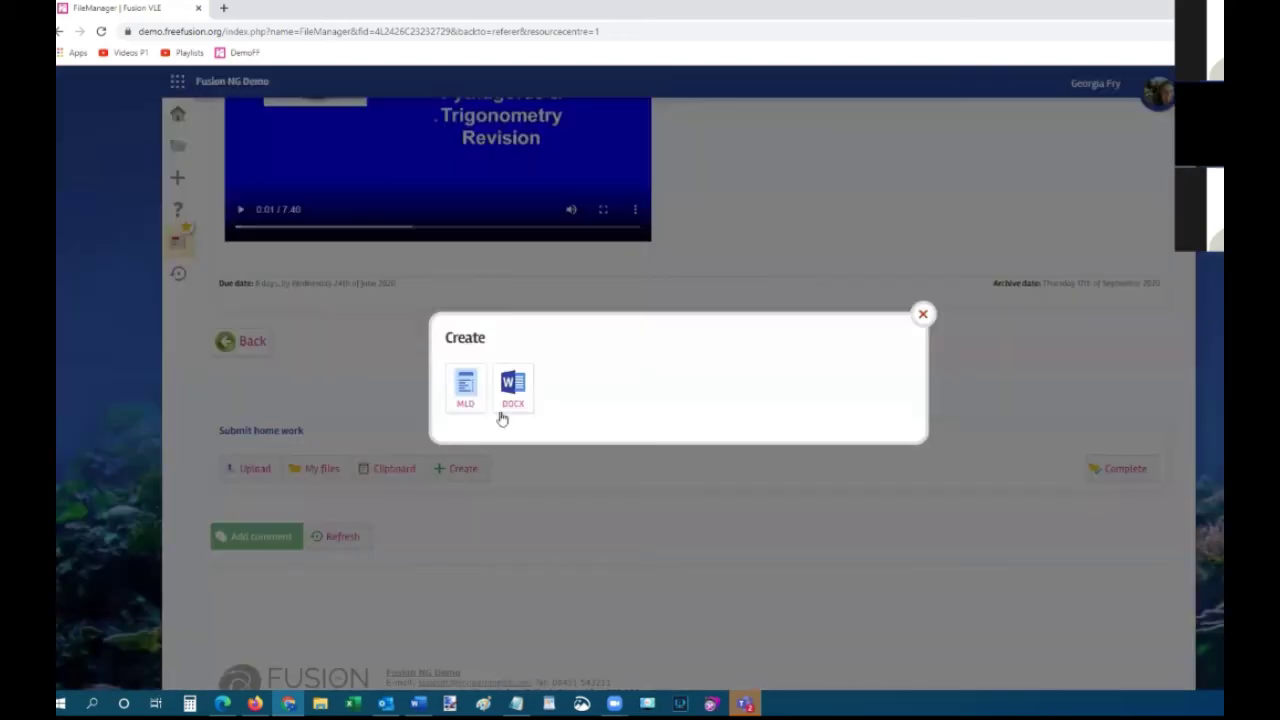
pyautogui.click(513, 386)
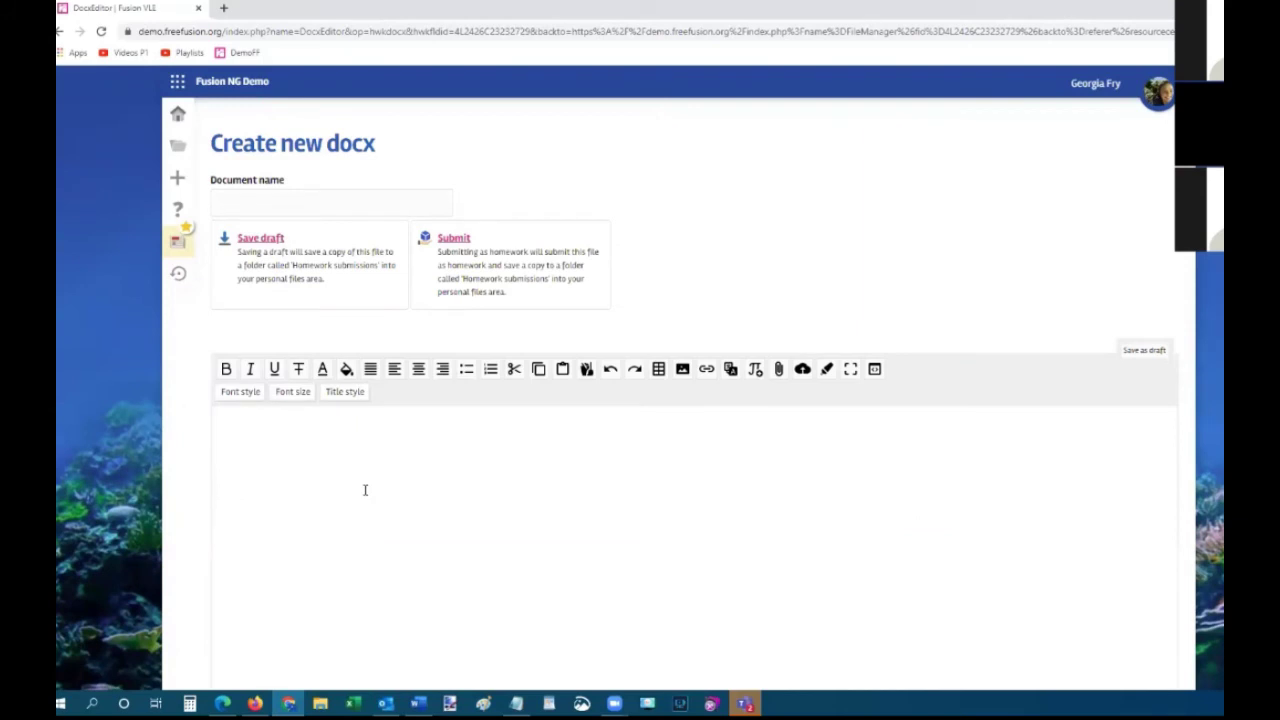
pyautogui.click(314, 201)
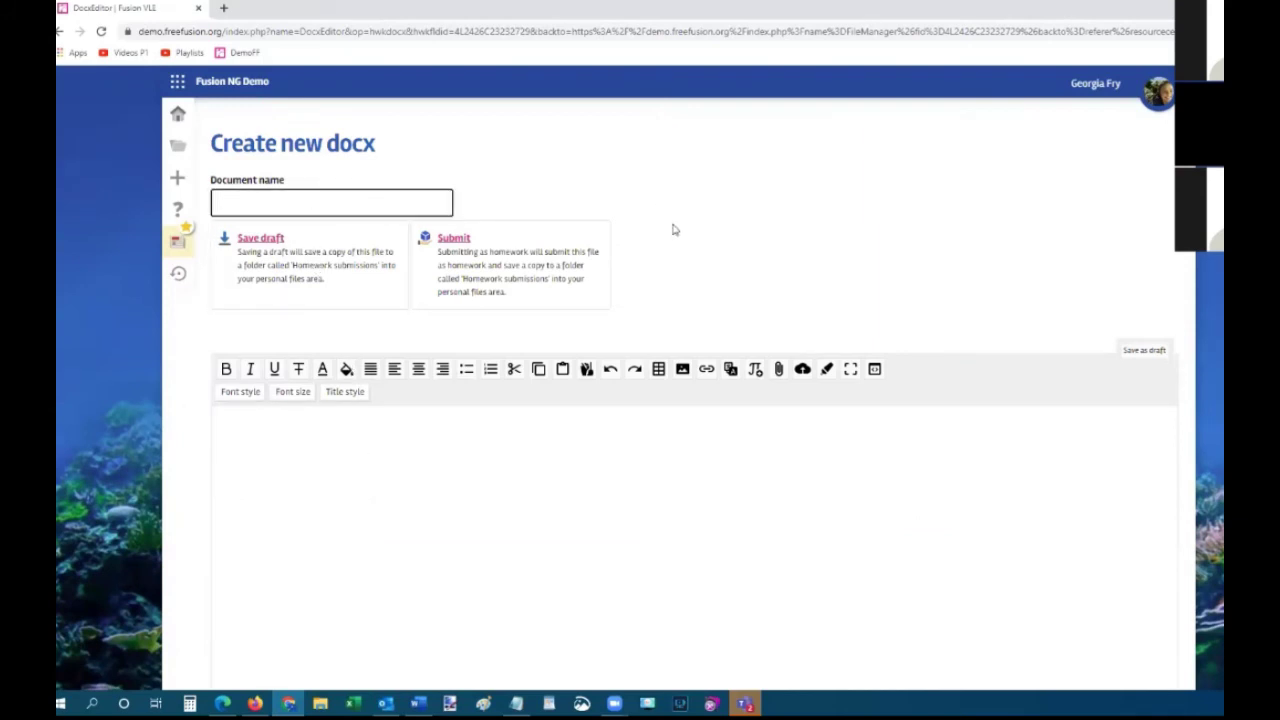
pyautogui.write("Georgia's webinar document")
# Copy the document name into the document body, add the word "text" after it, and submit the document as homework.
pyautogui.click(365, 485)
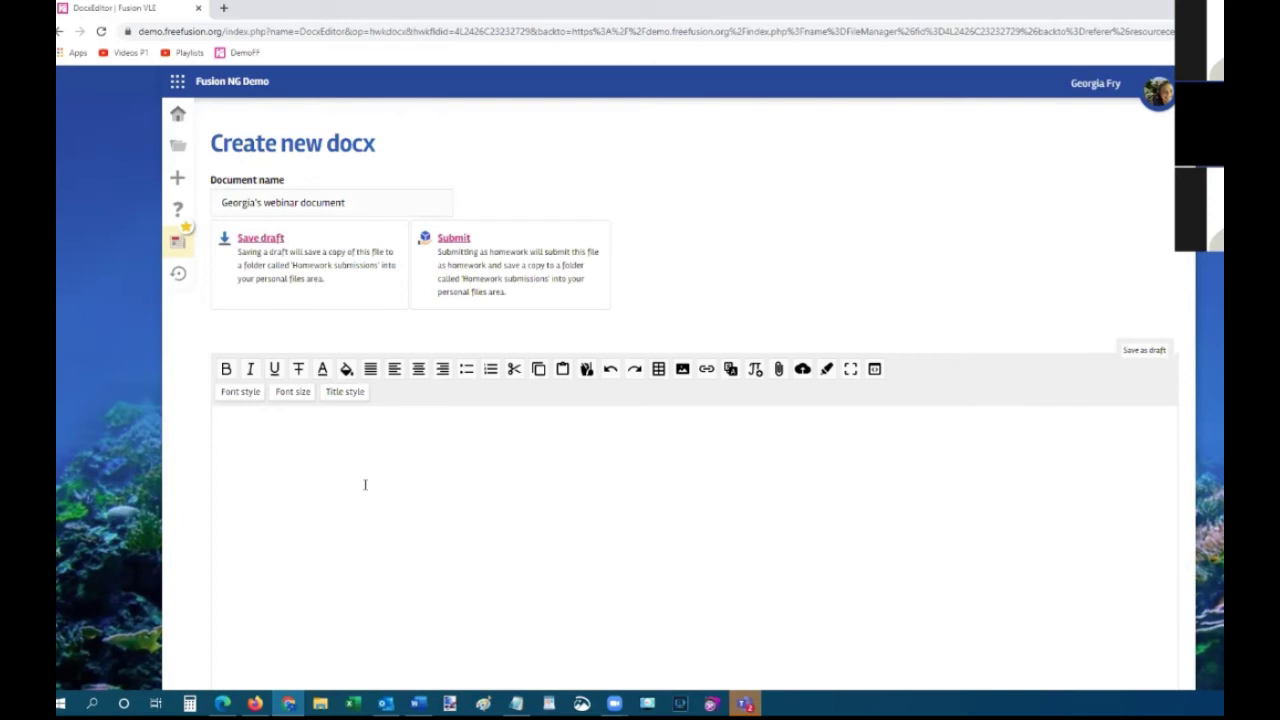
pyautogui.click(352, 201)
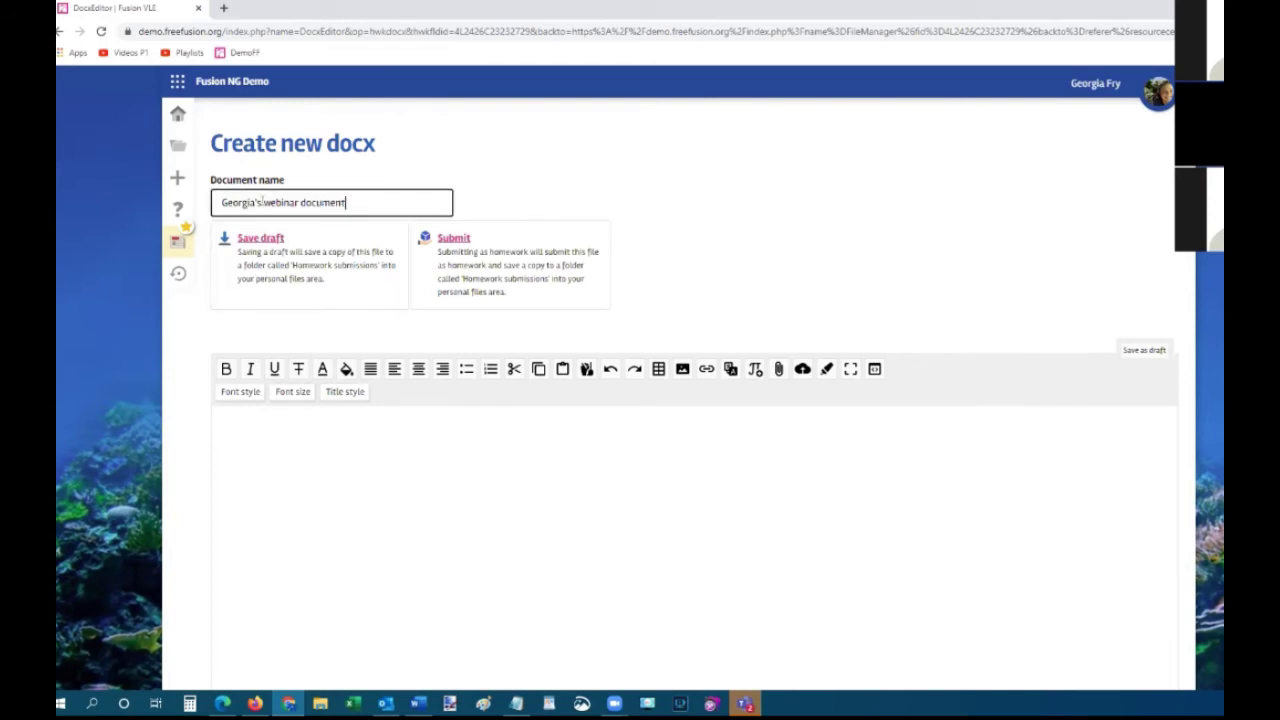
pyautogui.hotkey('ctrl', 'a')
pyautogui.hotkey('ctrl', 'c')
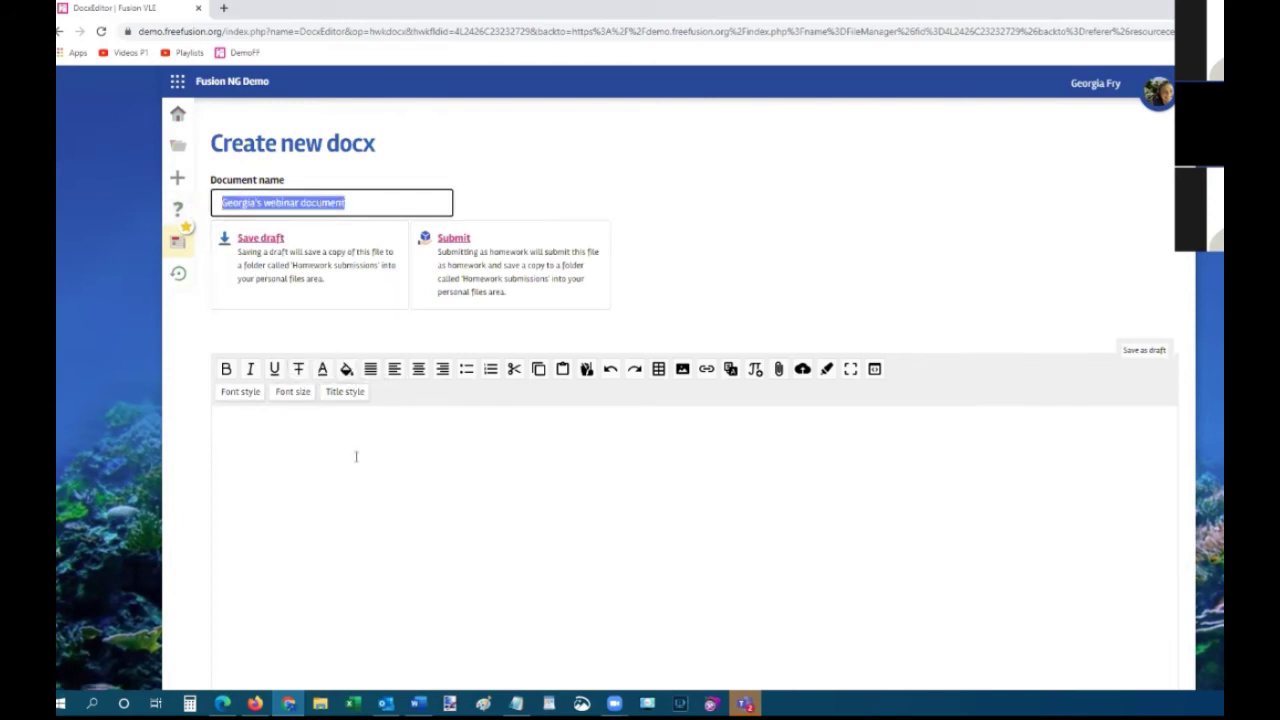
pyautogui.click(355, 456)
pyautogui.hotkey('ctrl', 'v')
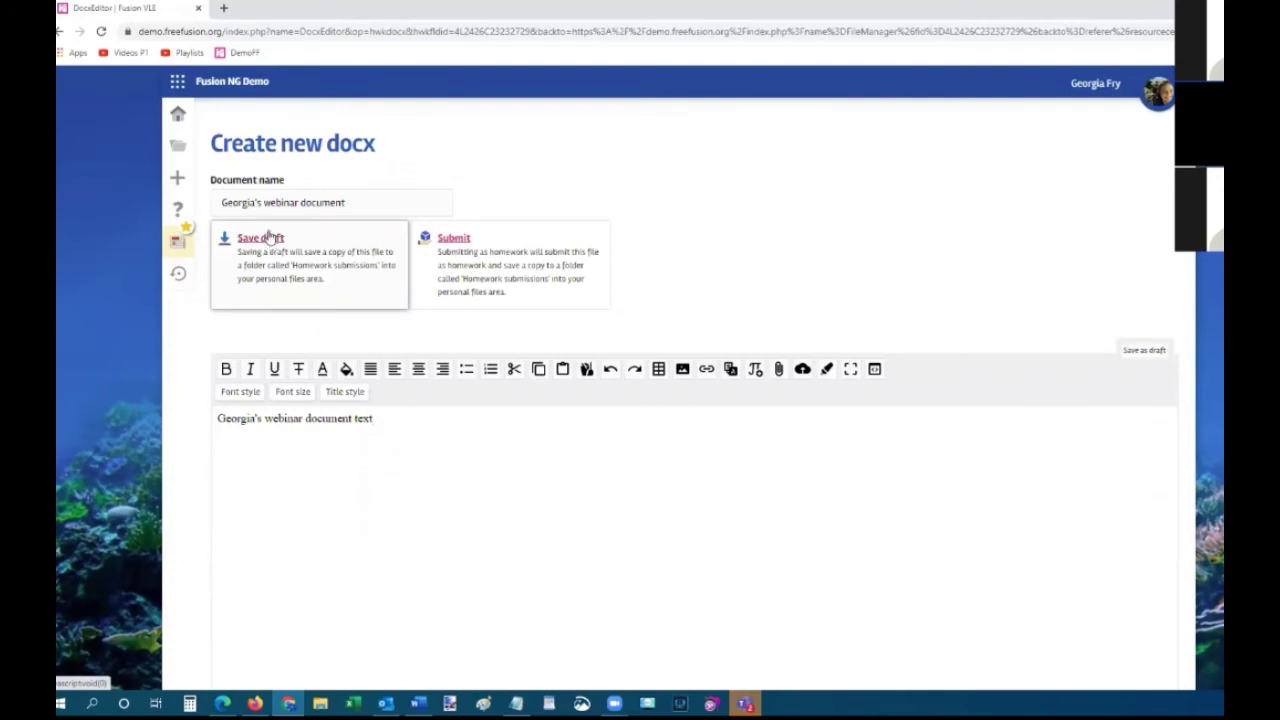
pyautogui.click(453, 240)
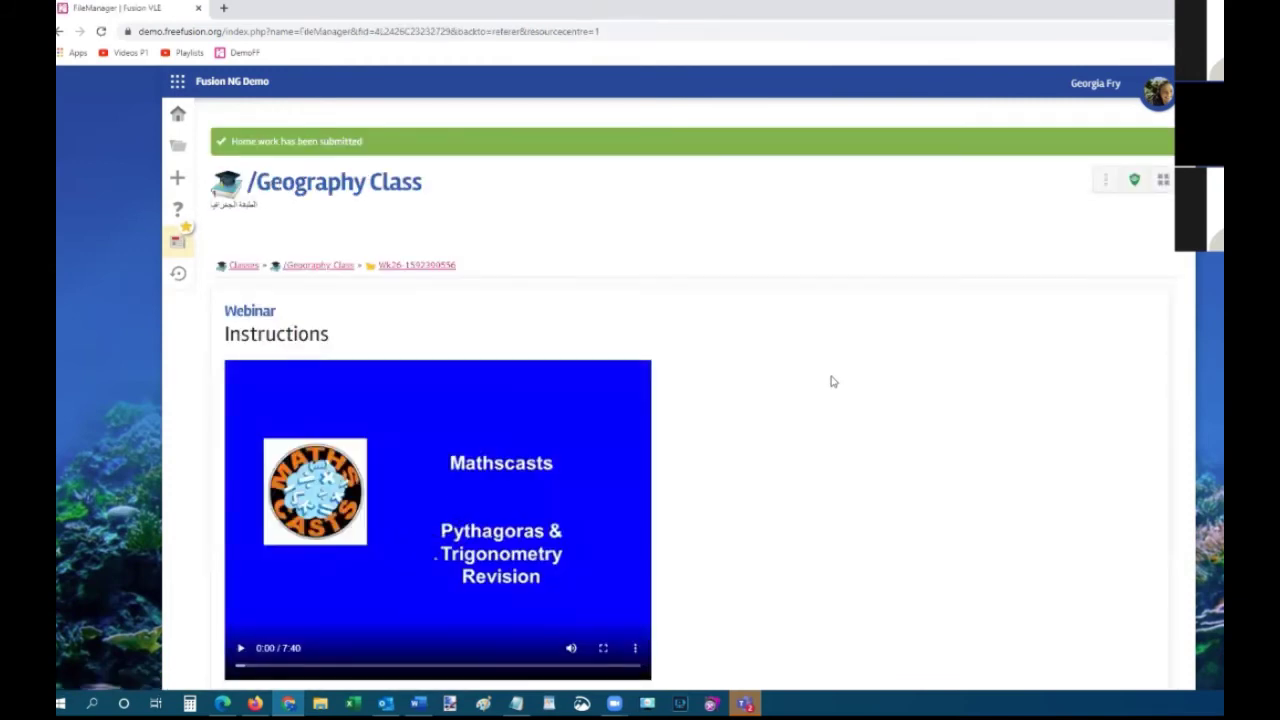
# Mark the Webinar homework as complete without leaving a note for the teacher, and review the submission area.
pyautogui.scroll(-5, 829, 378)
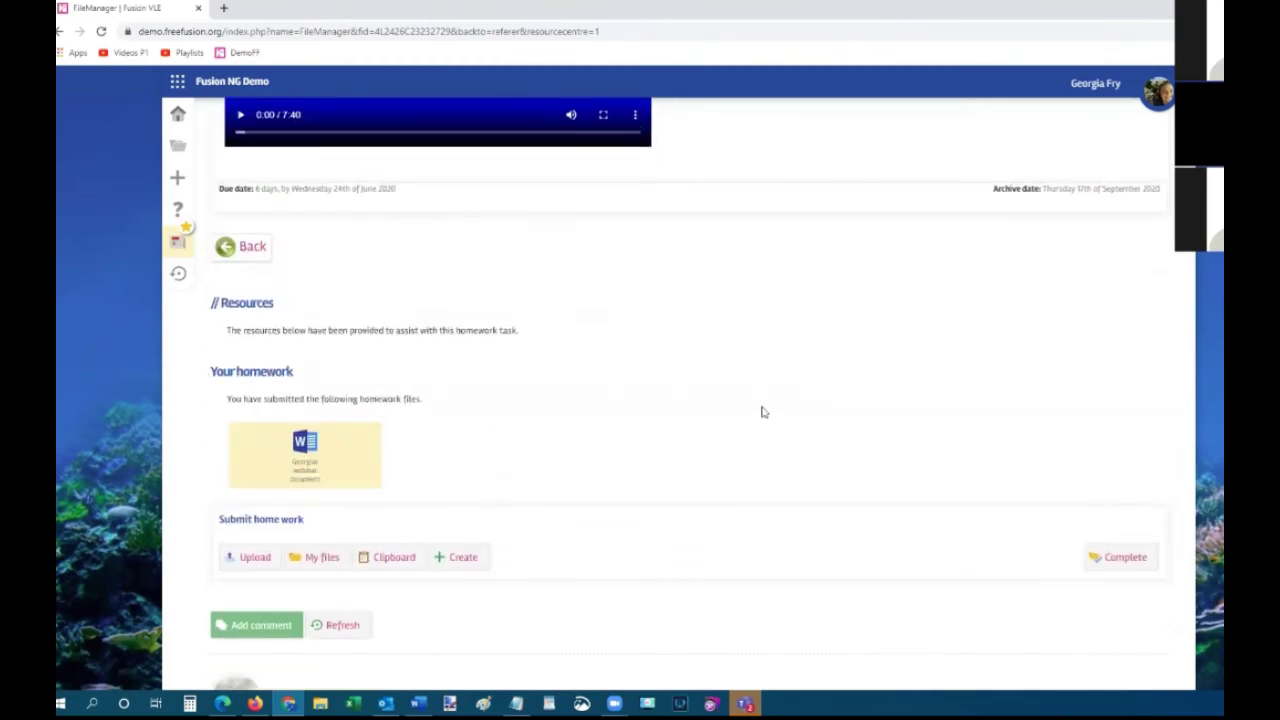
pyautogui.click(1128, 558)
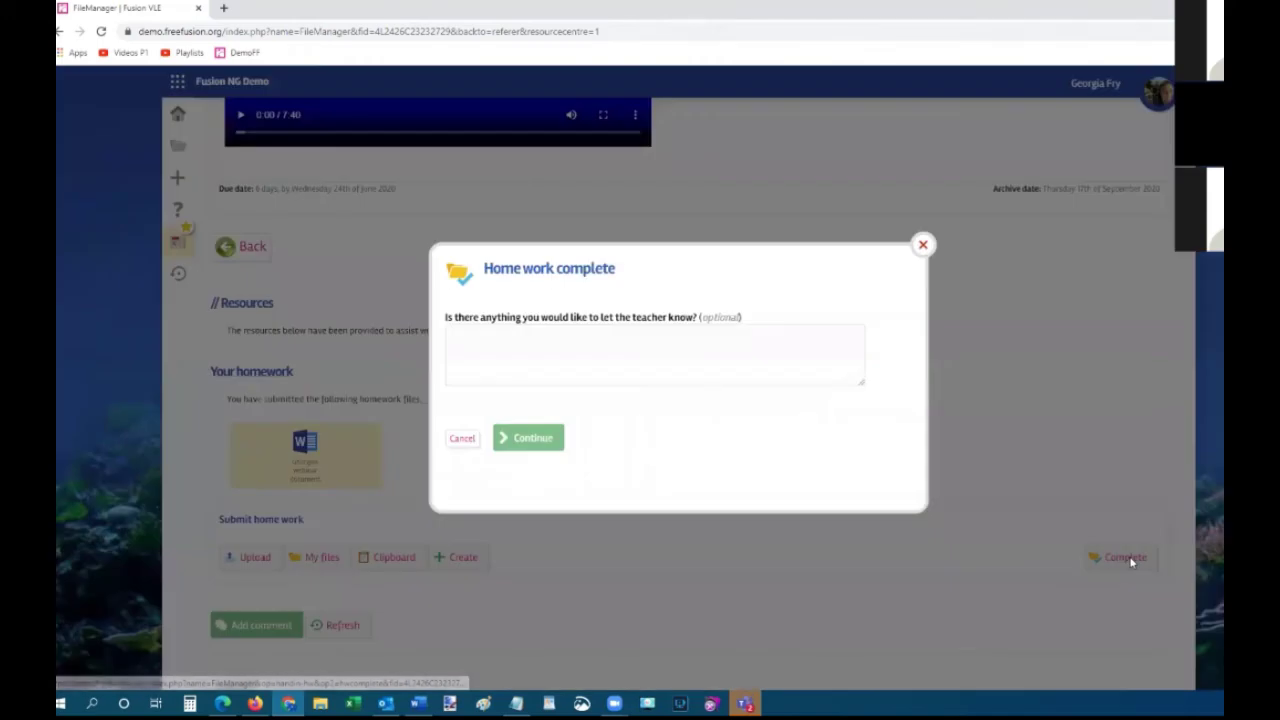
pyautogui.click(540, 438)
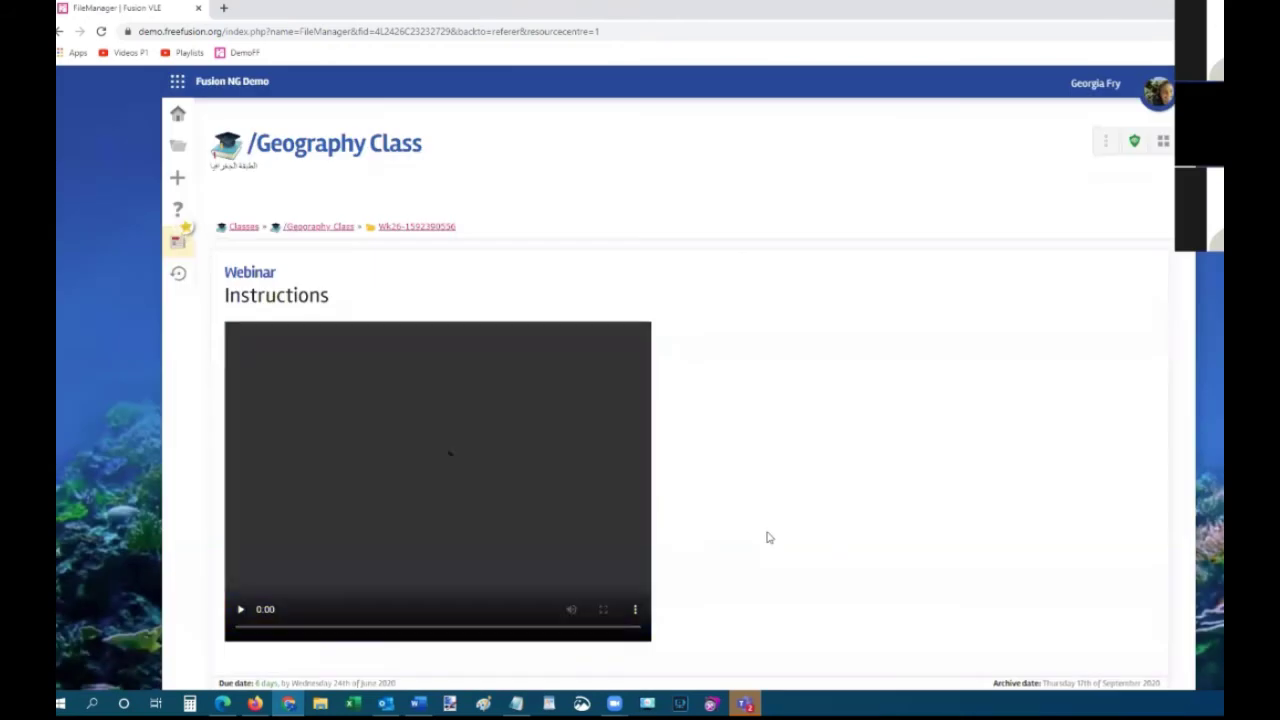
pyautogui.scroll(-3, 854, 460)
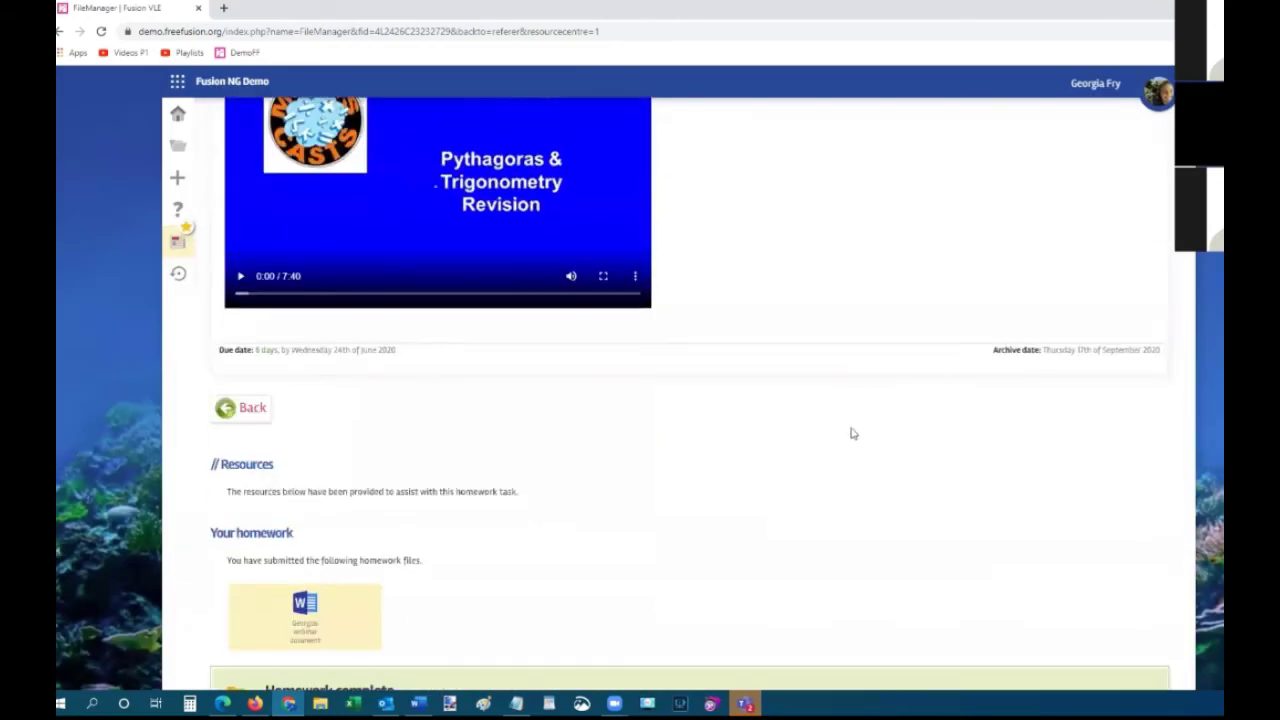
pyautogui.scroll(-2, 851, 430)
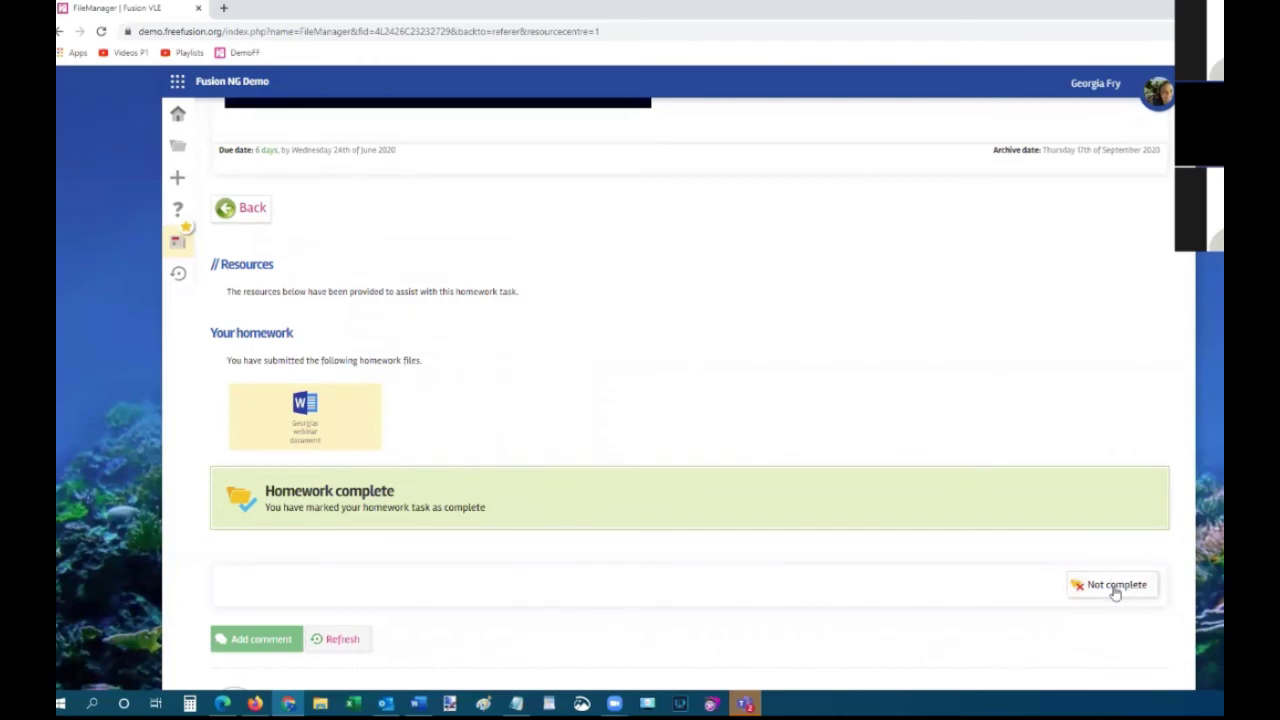
pyautogui.scroll(2, 922, 365)
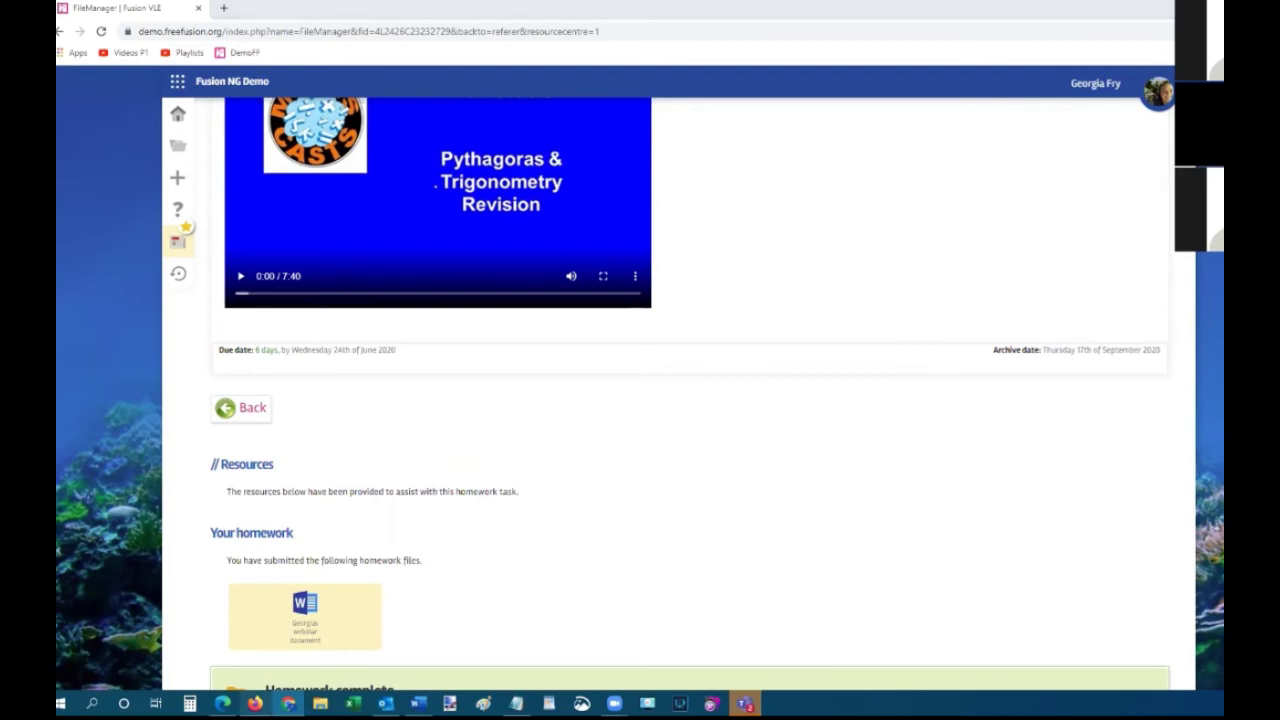
# Switch back to the teacher's session in Firefox and refresh the Webinar homework to check the student's submission and viewed status.
pyautogui.click(255, 703)
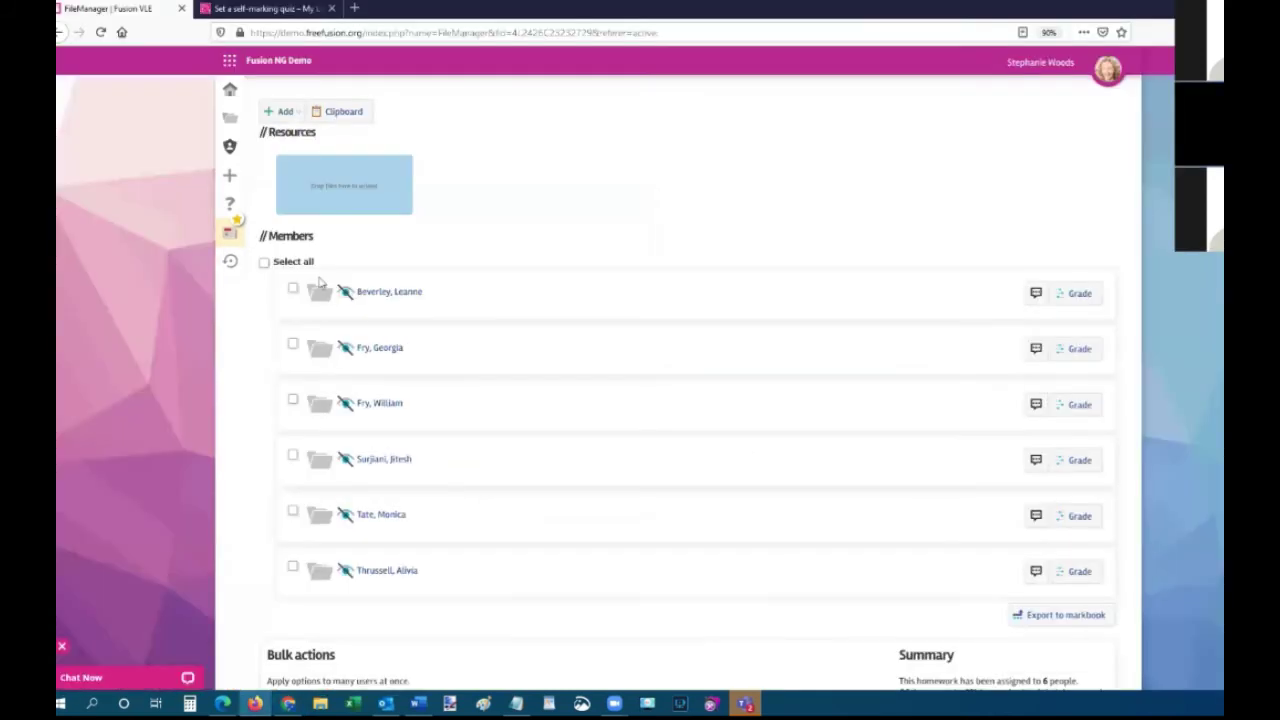
pyautogui.click(101, 32)
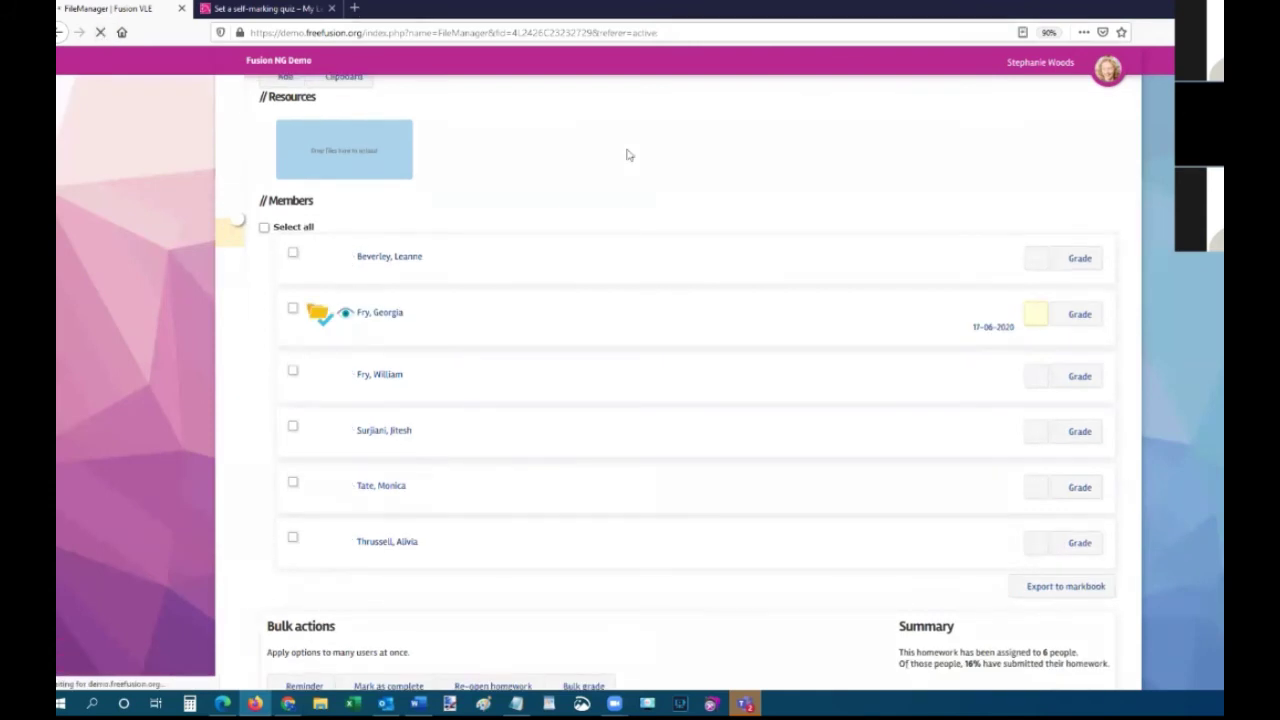
pyautogui.scroll(2, 697, 200)
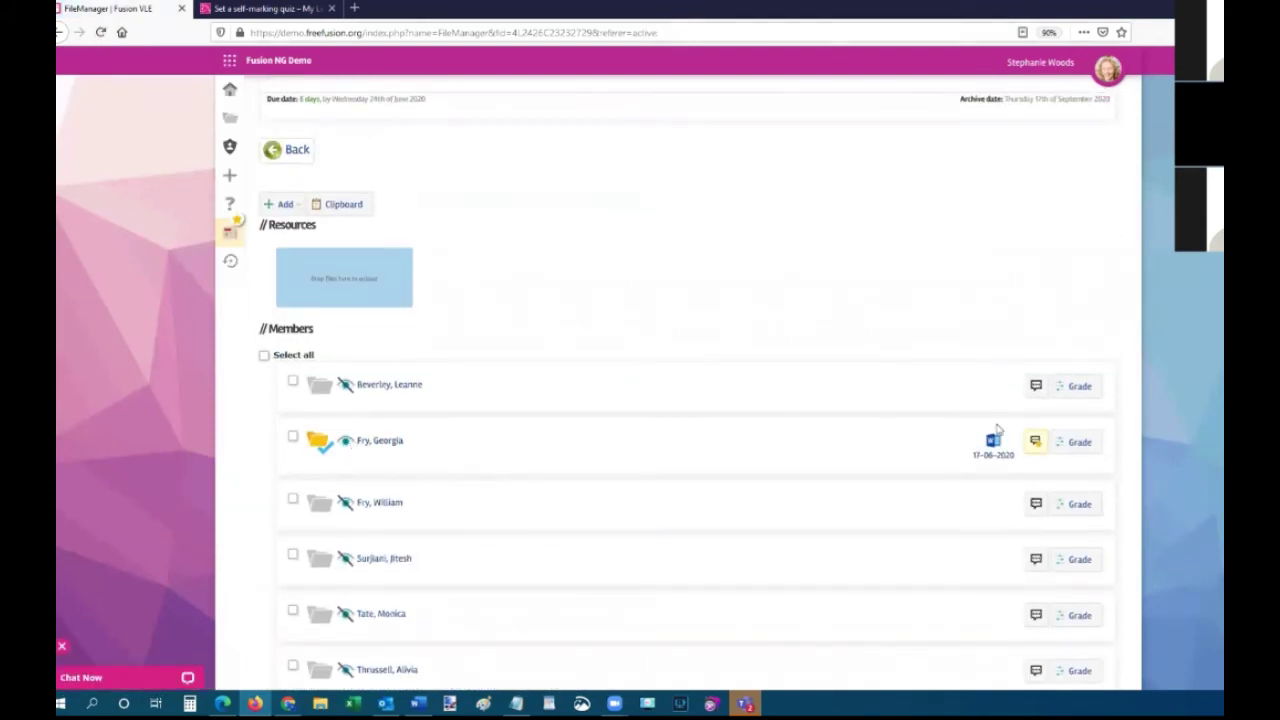
pyautogui.click(345, 441)
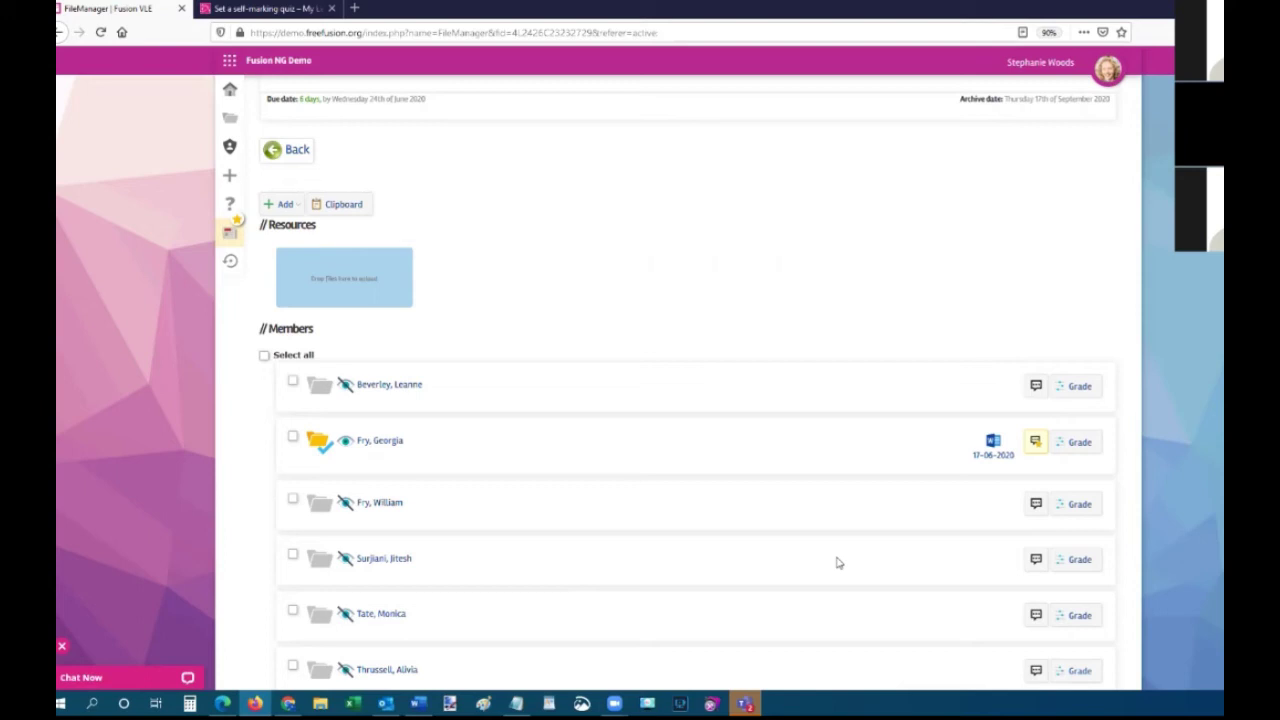
# Read the comments on the student's submission, close them, and open the submitted Word document.
pyautogui.click(1036, 443)
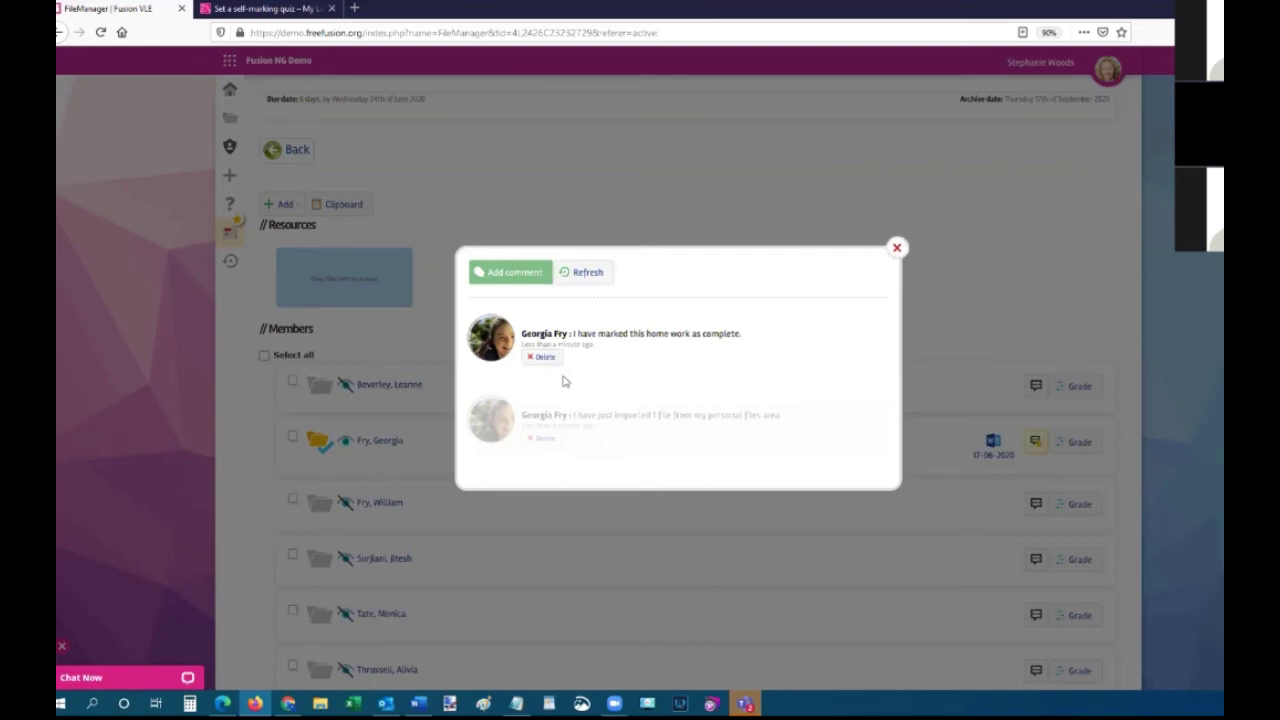
pyautogui.click(896, 249)
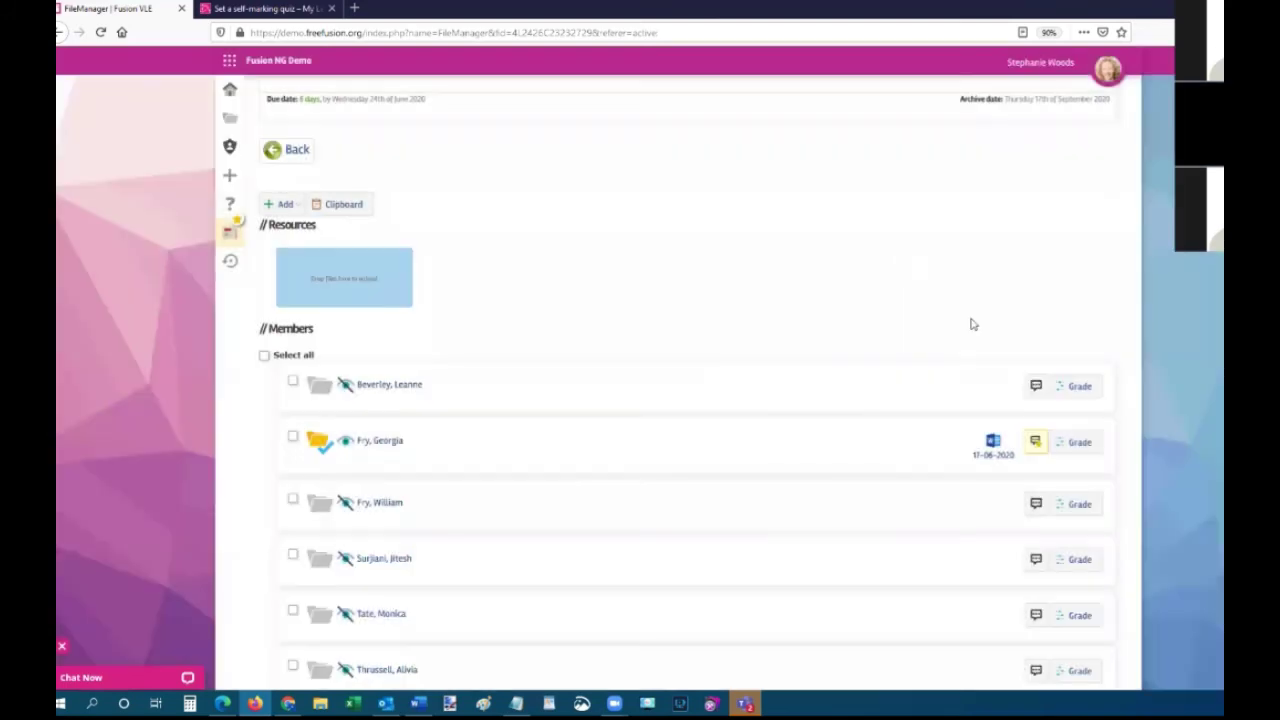
pyautogui.click(993, 448)
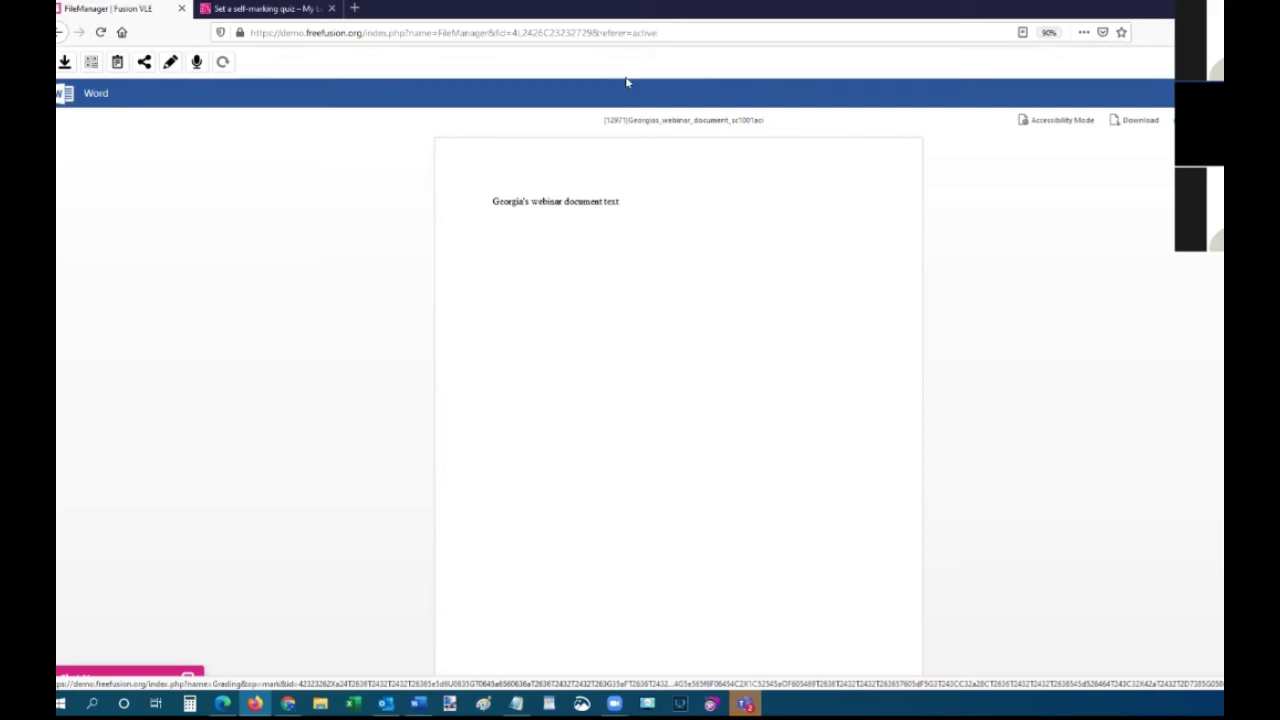
# Open the submitted document for feedback, mark the word "webinar" as a Spelling error, and add a New paragraph mark before "text".
pyautogui.click(170, 63)
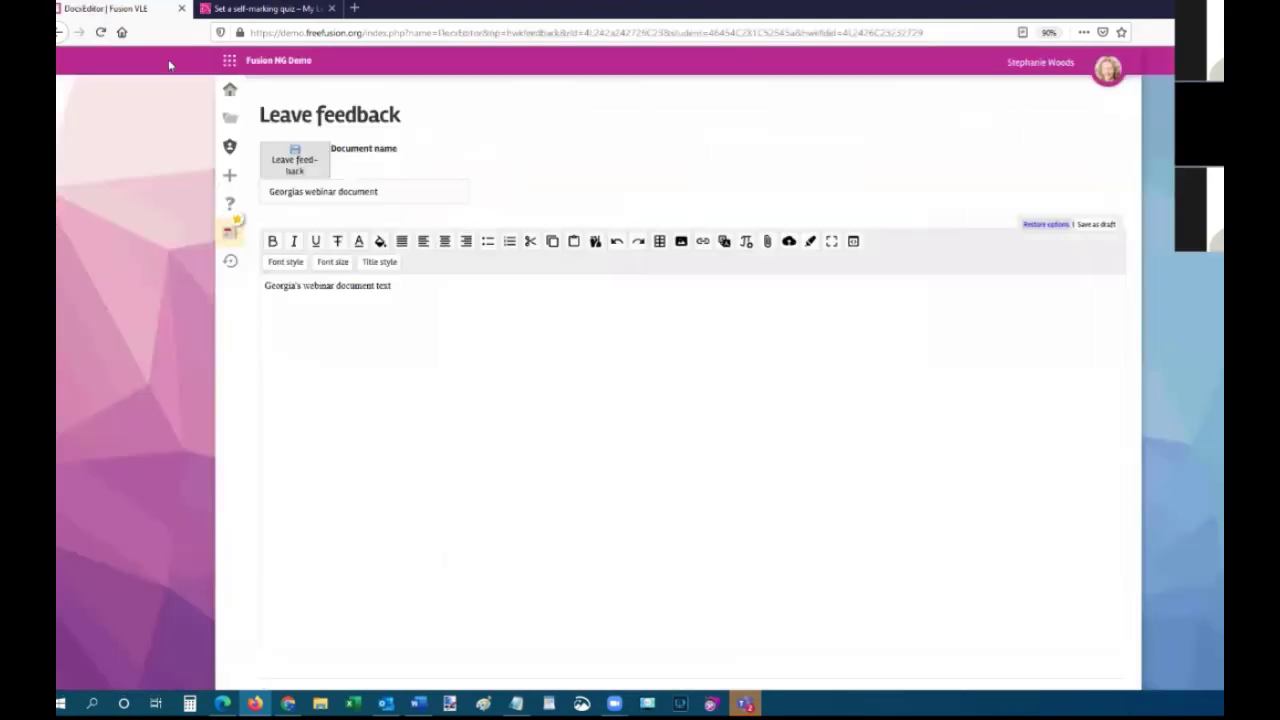
pyautogui.doubleClick(317, 286)
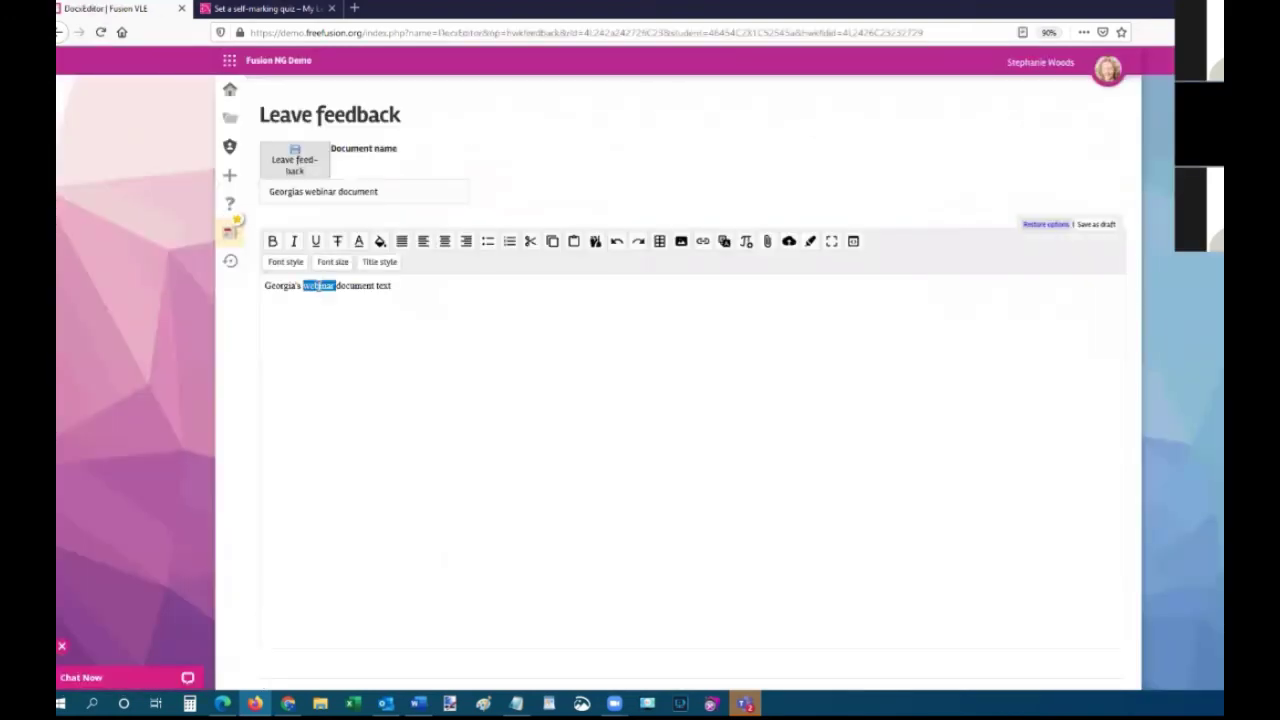
pyautogui.click(810, 243)
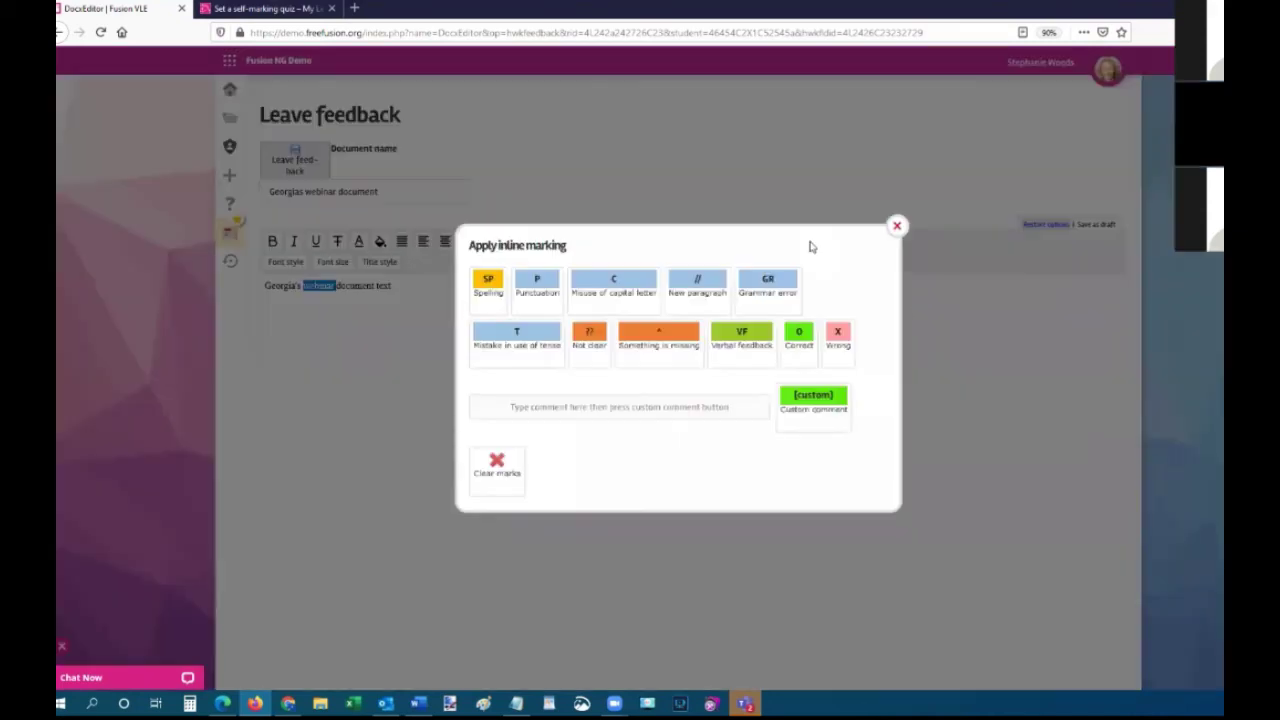
pyautogui.click(488, 283)
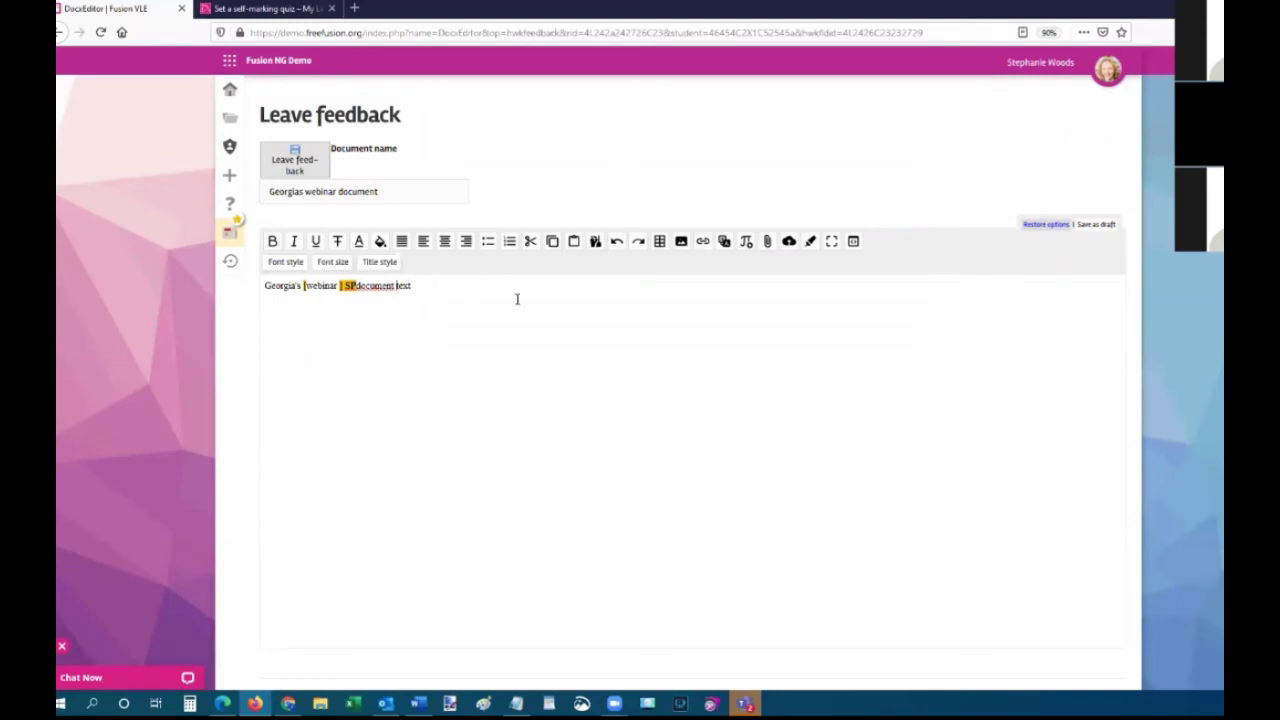
pyautogui.click(810, 241)
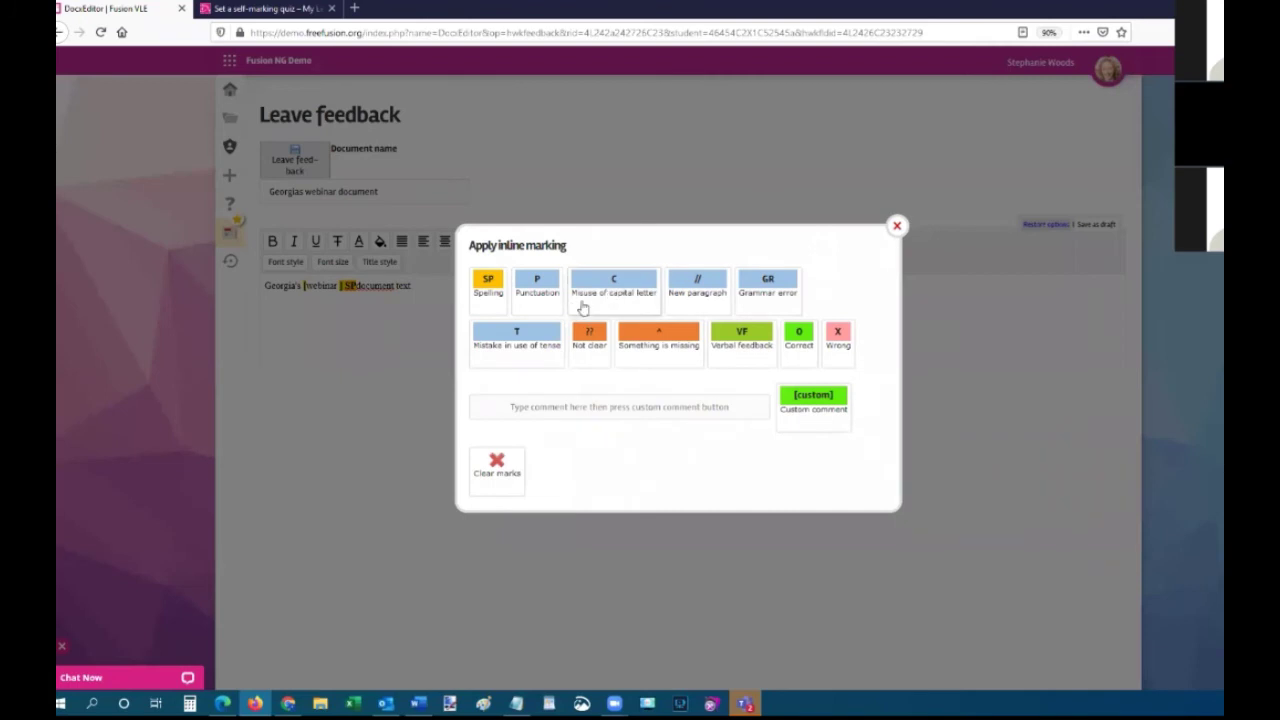
pyautogui.click(688, 284)
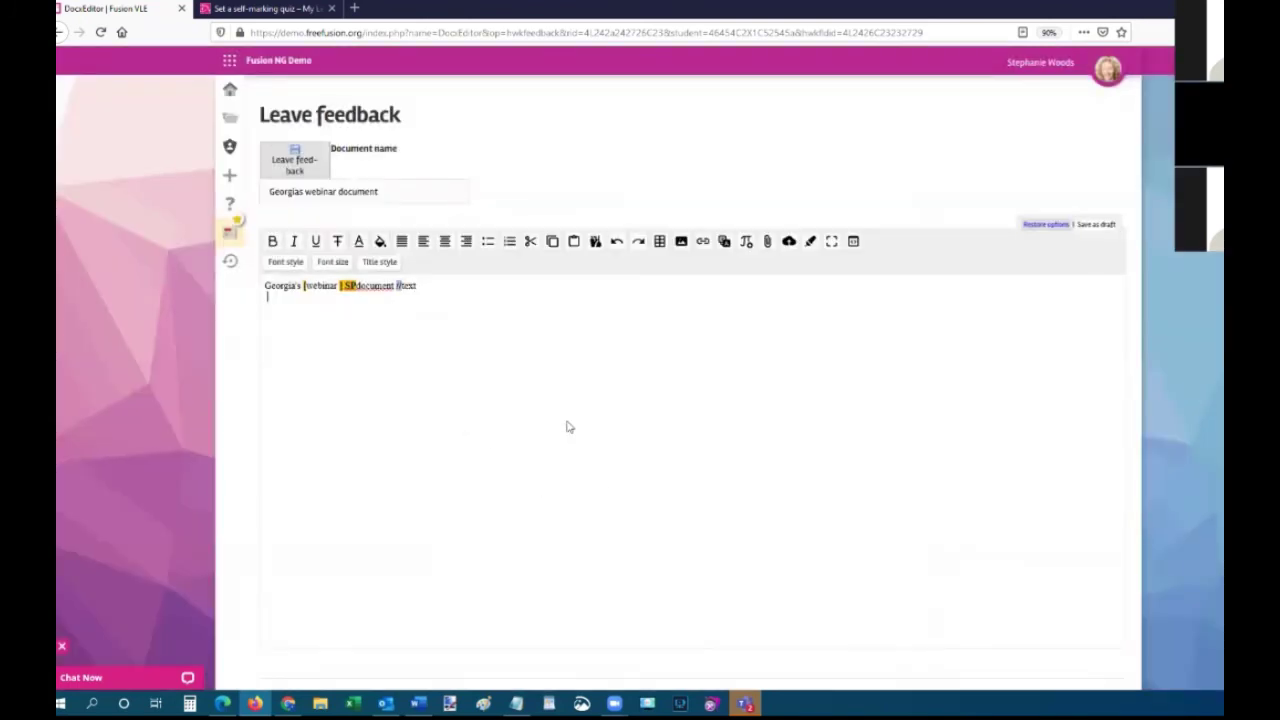
# Add the custom inline comment "Teacher comment" below the document text and leave the marked document as feedback.
pyautogui.click(810, 241)
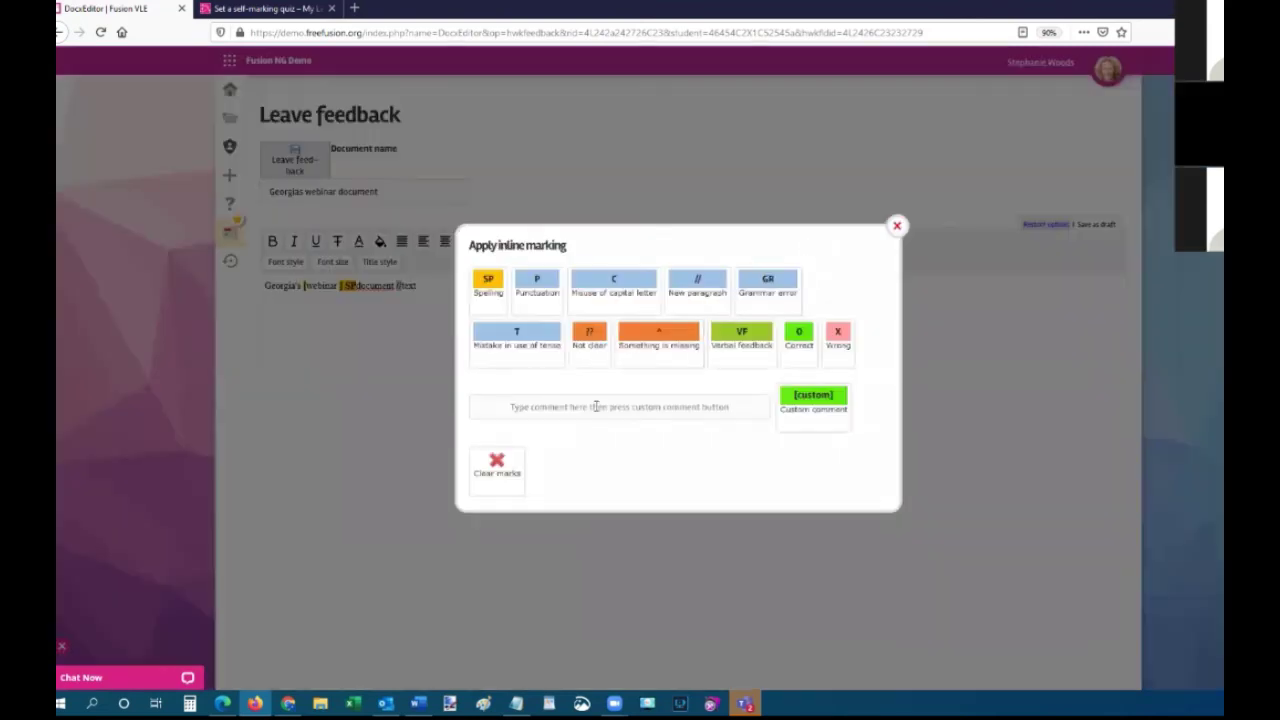
pyautogui.write('Tea')
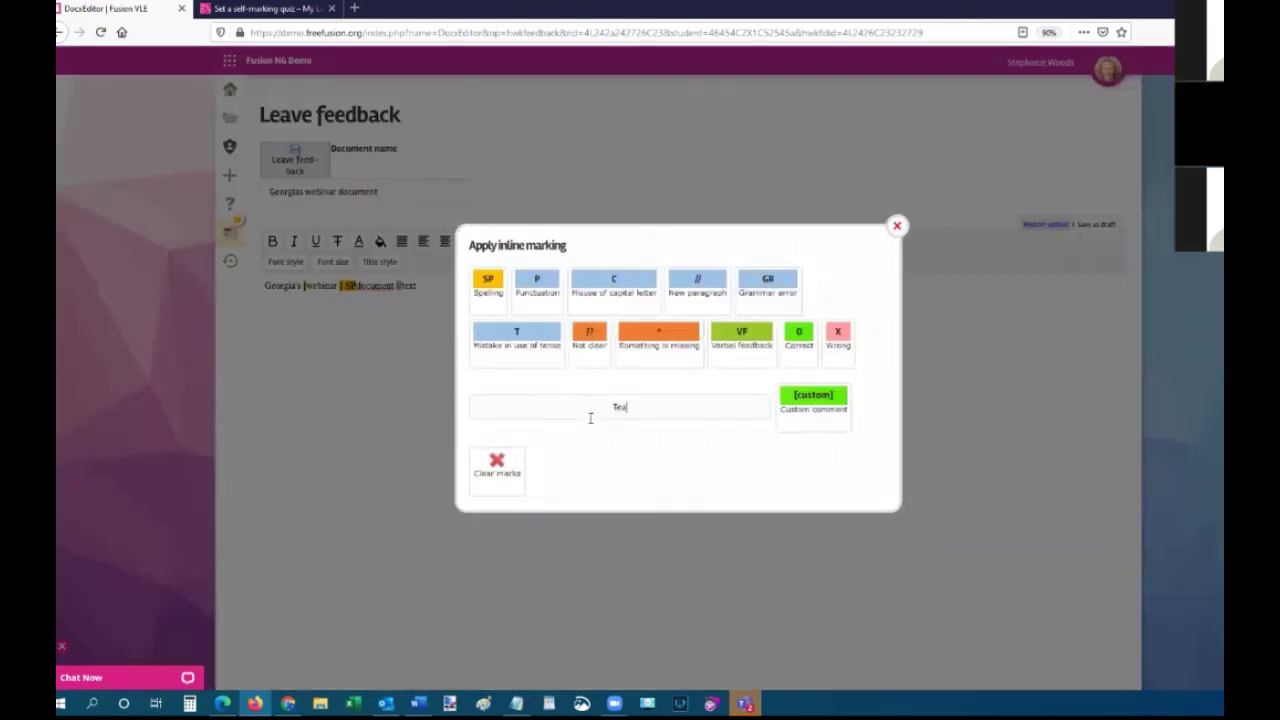
pyautogui.write('cher comment')
pyautogui.click(826, 407)
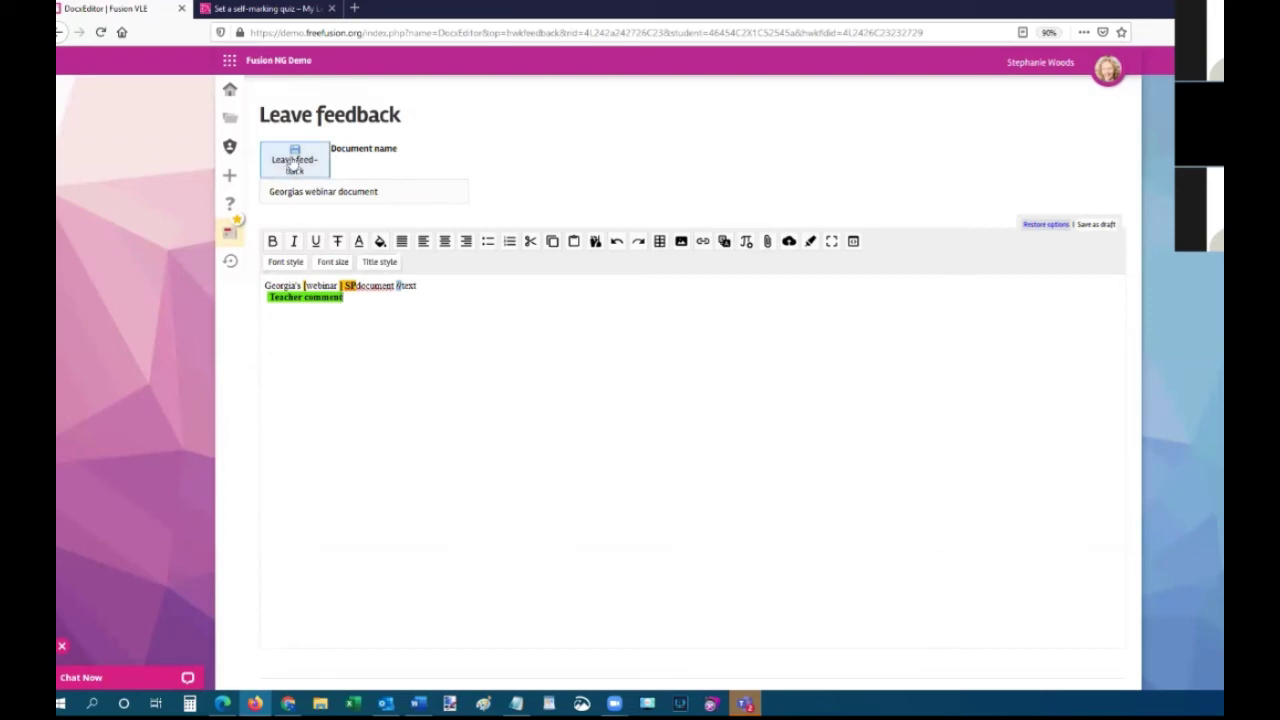
pyautogui.click(295, 160)
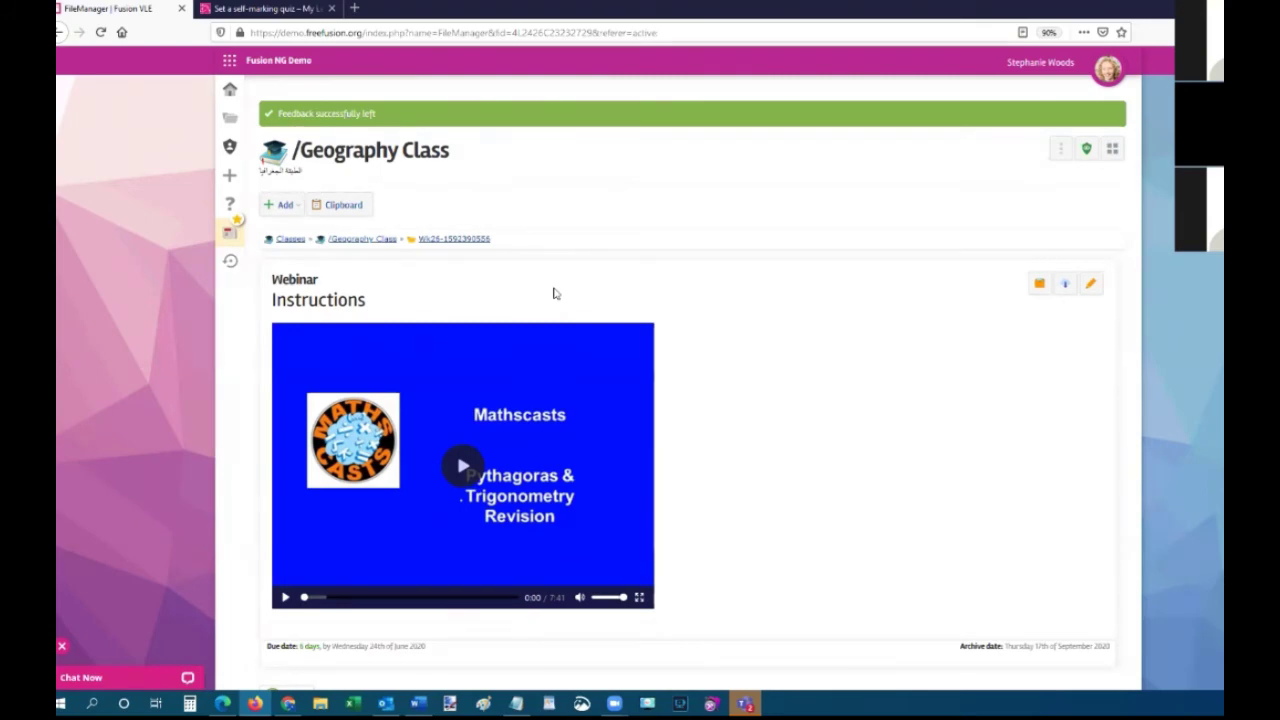
# Grade the student's submitted Word document C at 65%, leave the feedback empty, save the grade and close the document.
pyautogui.scroll(-1, 780, 400)
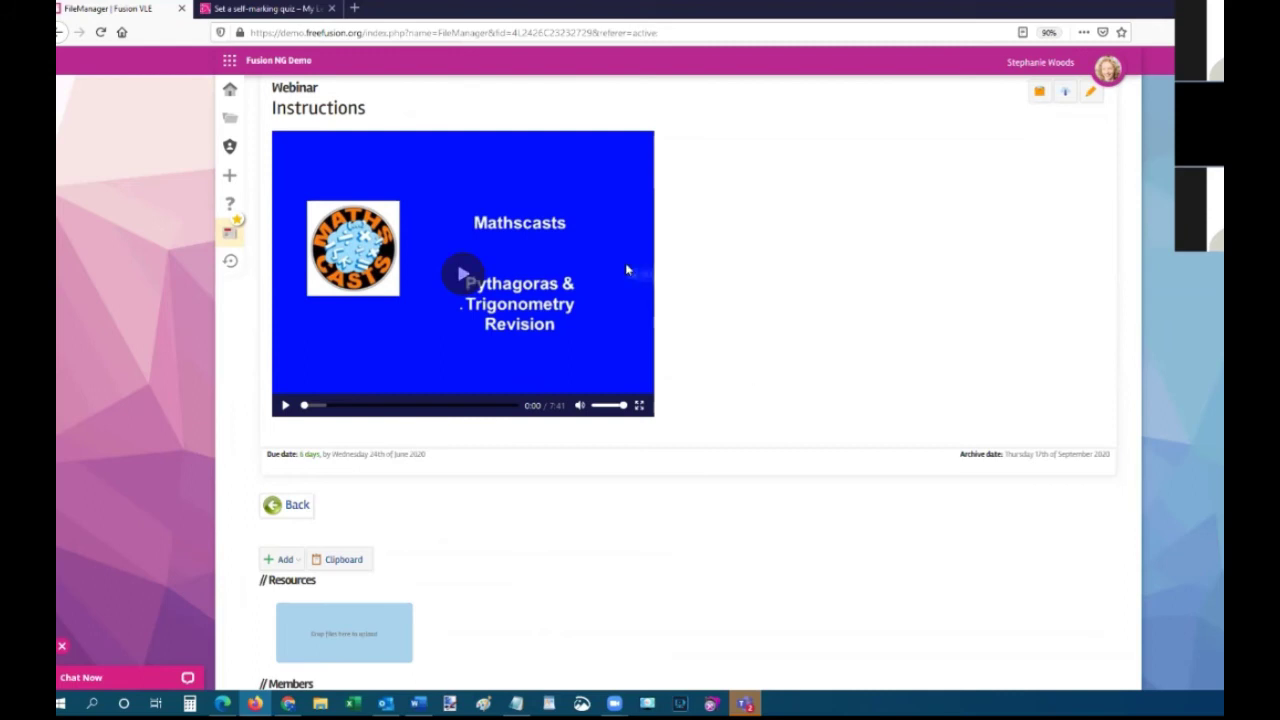
pyautogui.scroll(-3, 686, 352)
pyautogui.scroll(-4, 686, 352)
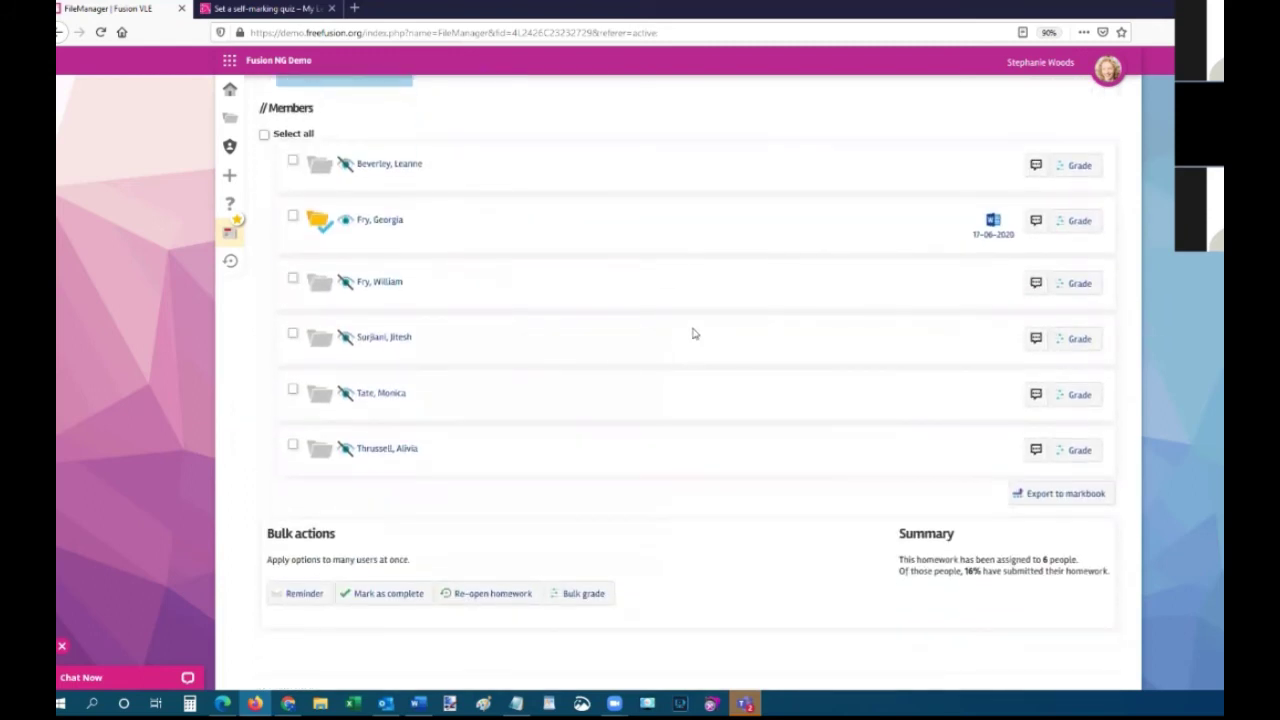
pyautogui.click(993, 224)
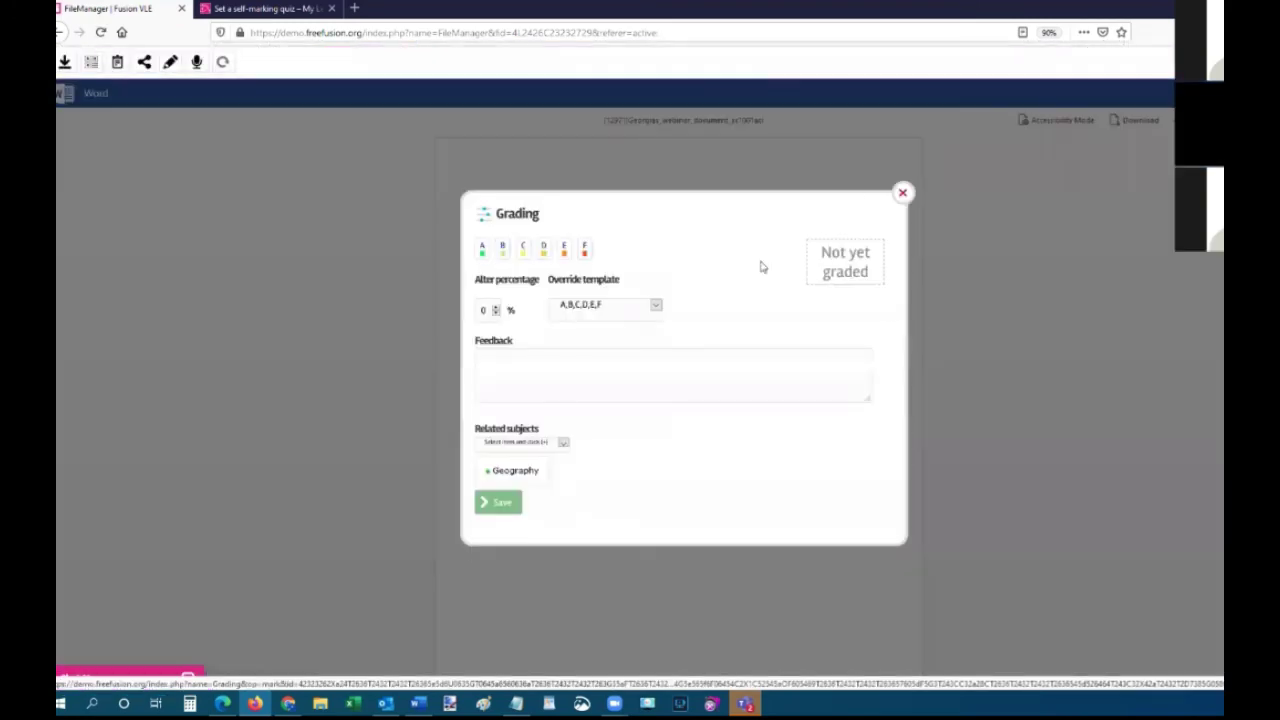
pyautogui.click(525, 247)
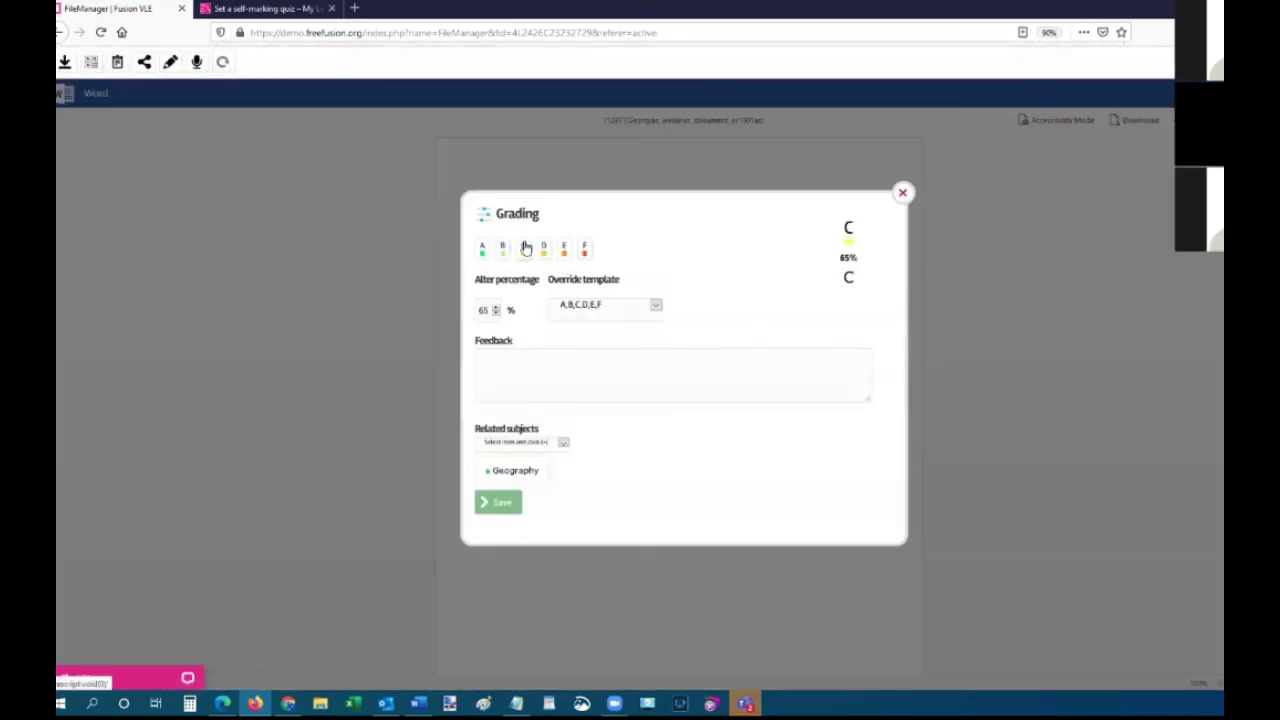
pyautogui.click(496, 309)
pyautogui.click(523, 250)
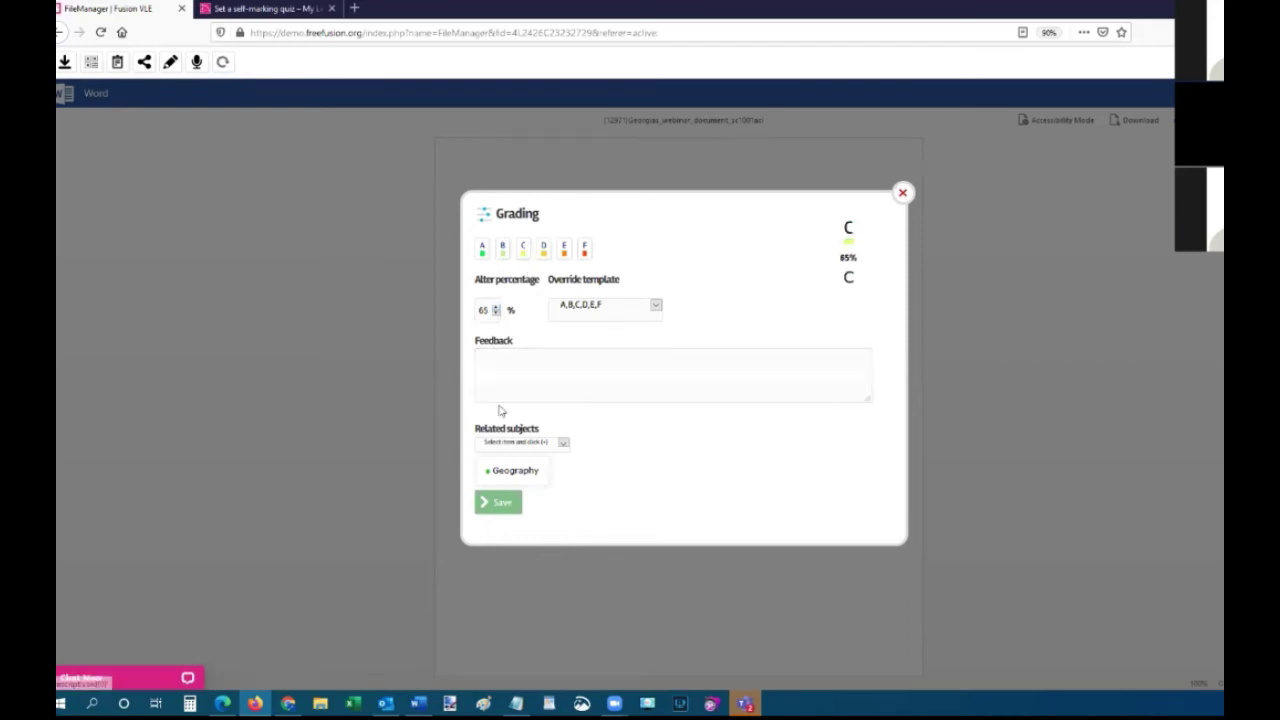
pyautogui.click(530, 374)
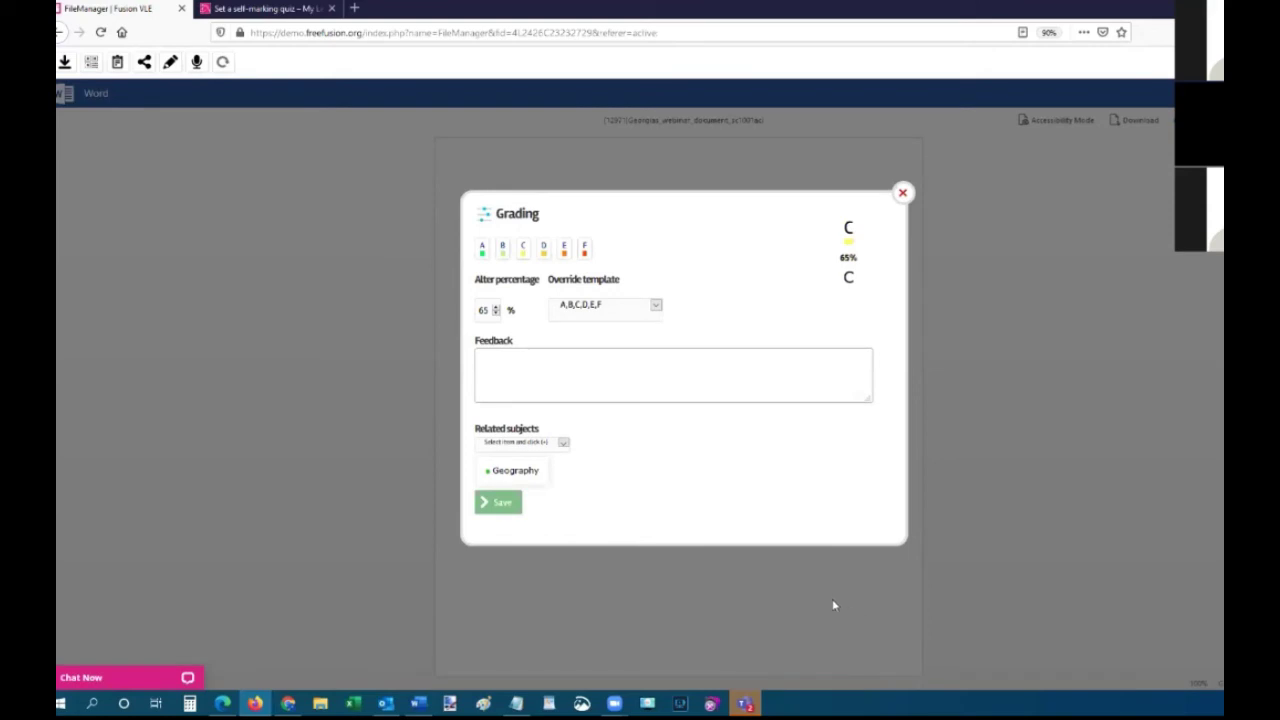
pyautogui.click(498, 502)
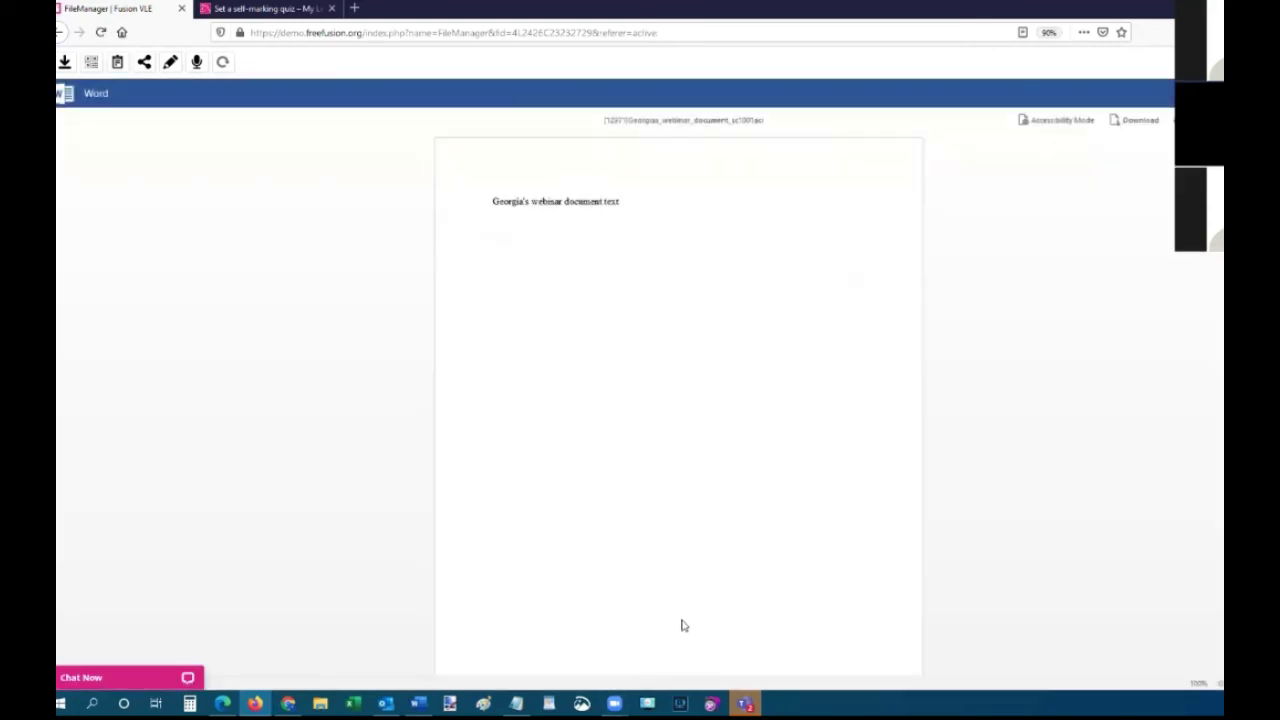
pyautogui.click(922, 69)
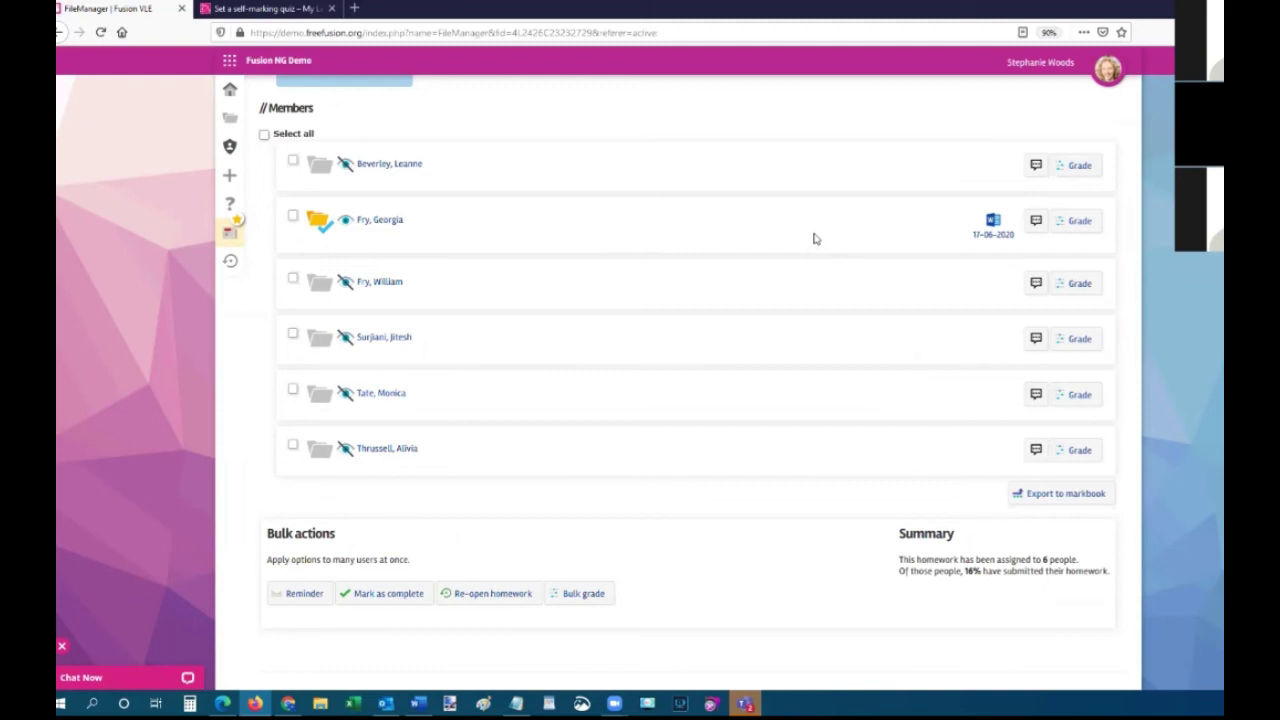
# Grade the submitting student's homework B with the feedback "You showed good progression in your ideas" followed by the student's first name, and save.
pyautogui.click(1078, 222)
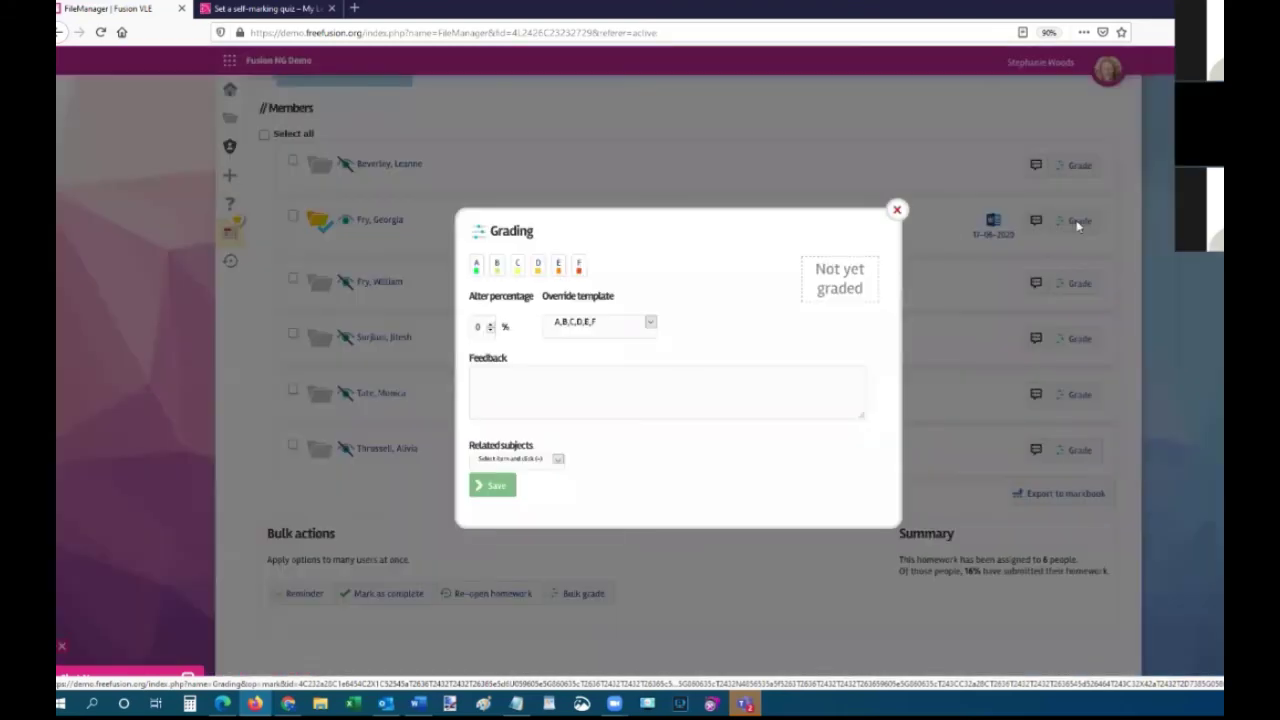
pyautogui.click(497, 266)
pyautogui.click(578, 380)
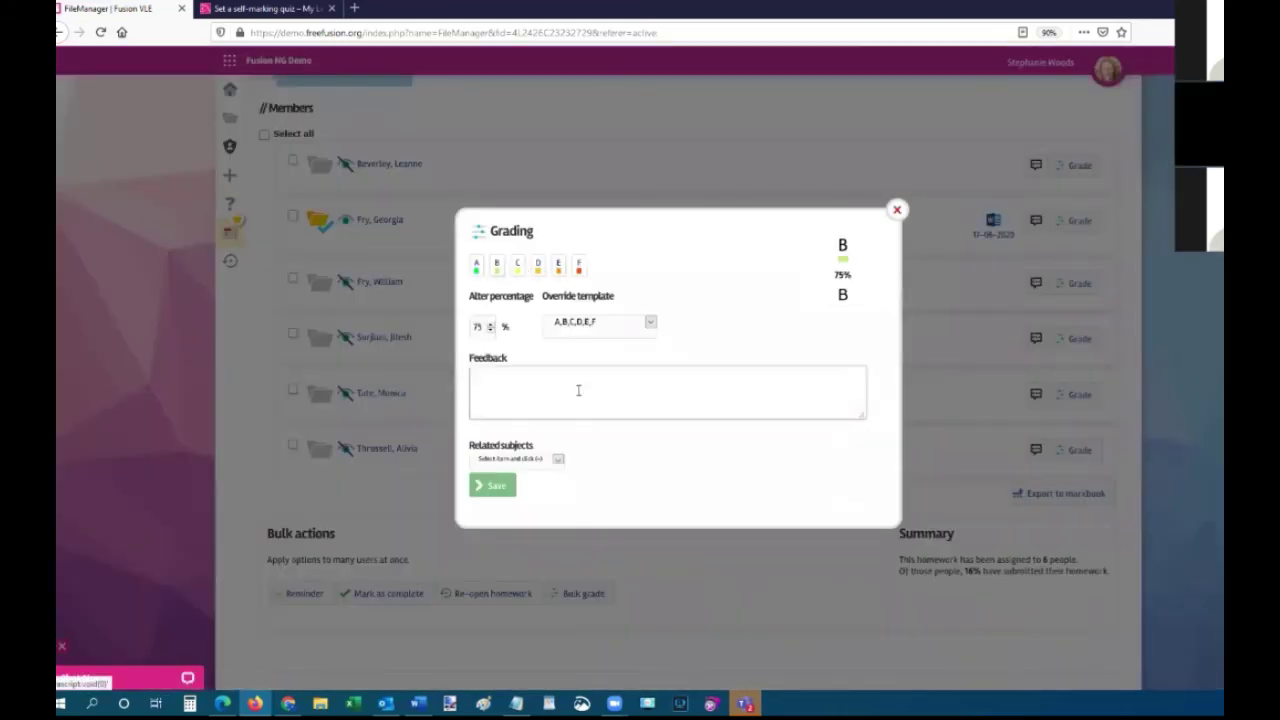
pyautogui.write('You showed good progression in you')
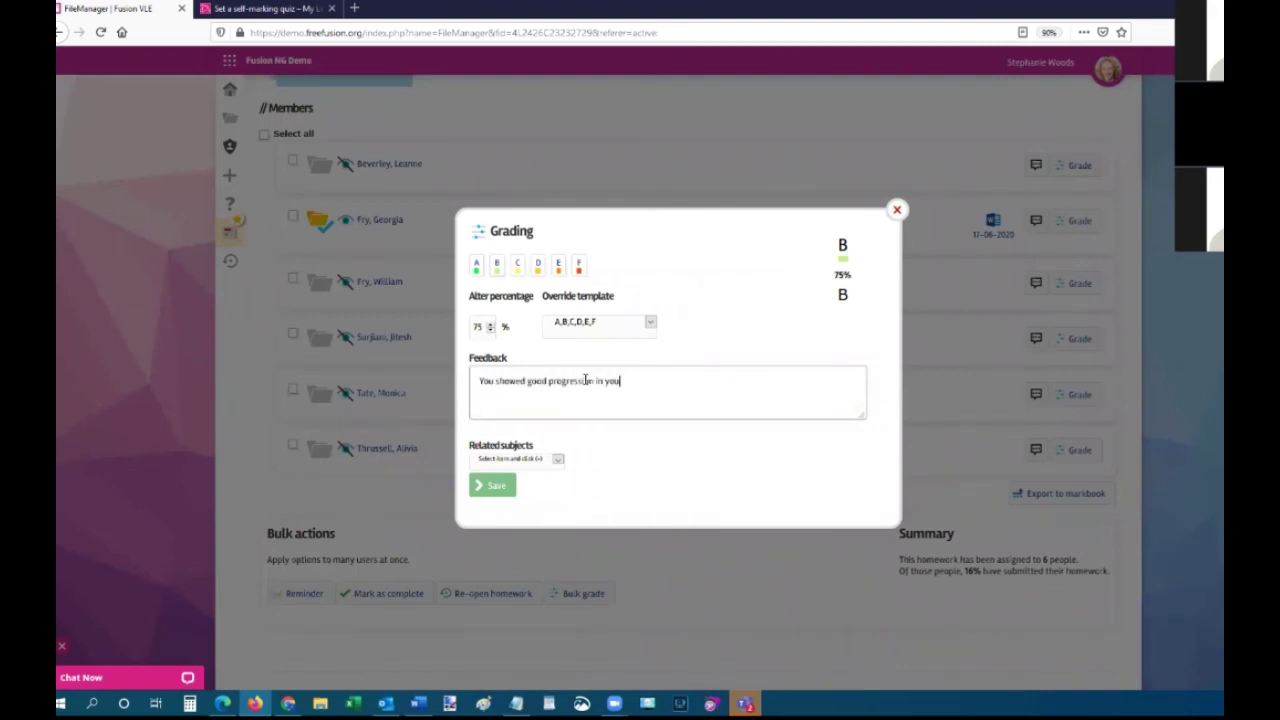
pyautogui.write('r ideas Georgia')
pyautogui.click(505, 486)
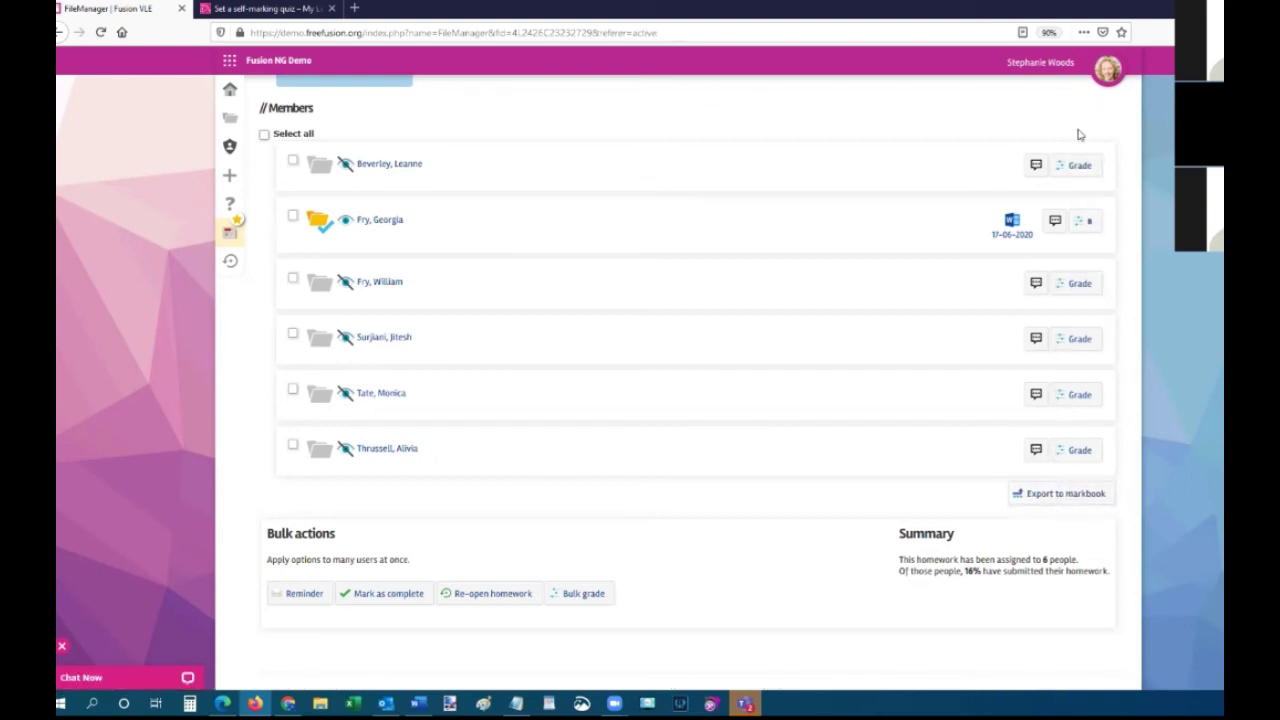
# Export the homework grades to the Geography markbook for /Geography_Class, and save a grade of D for the third listed member.
pyautogui.click(1076, 497)
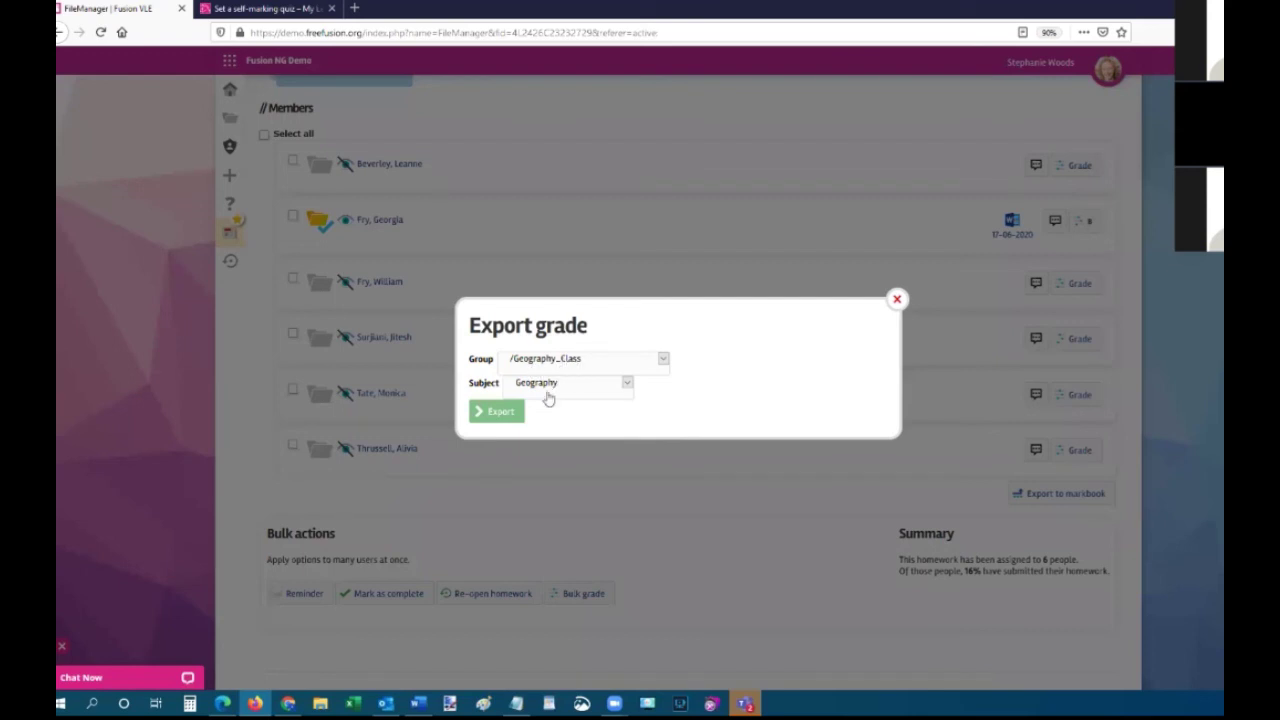
pyautogui.click(500, 413)
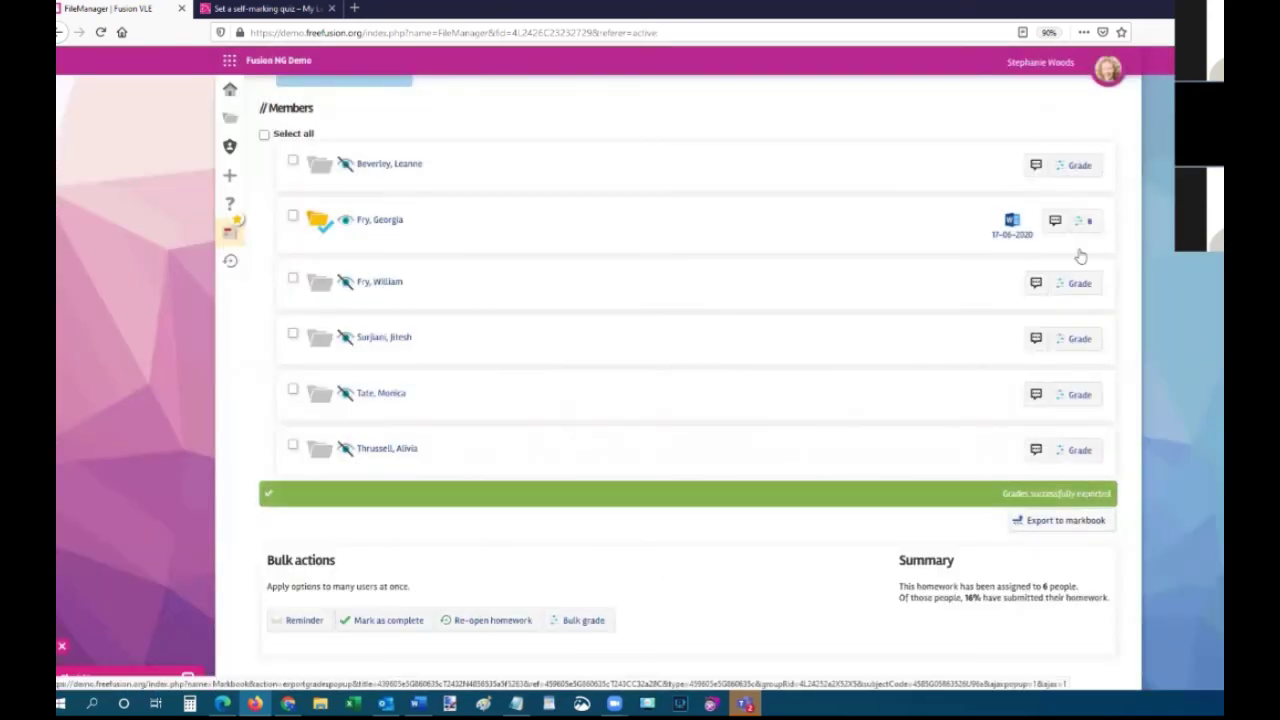
pyautogui.click(1066, 283)
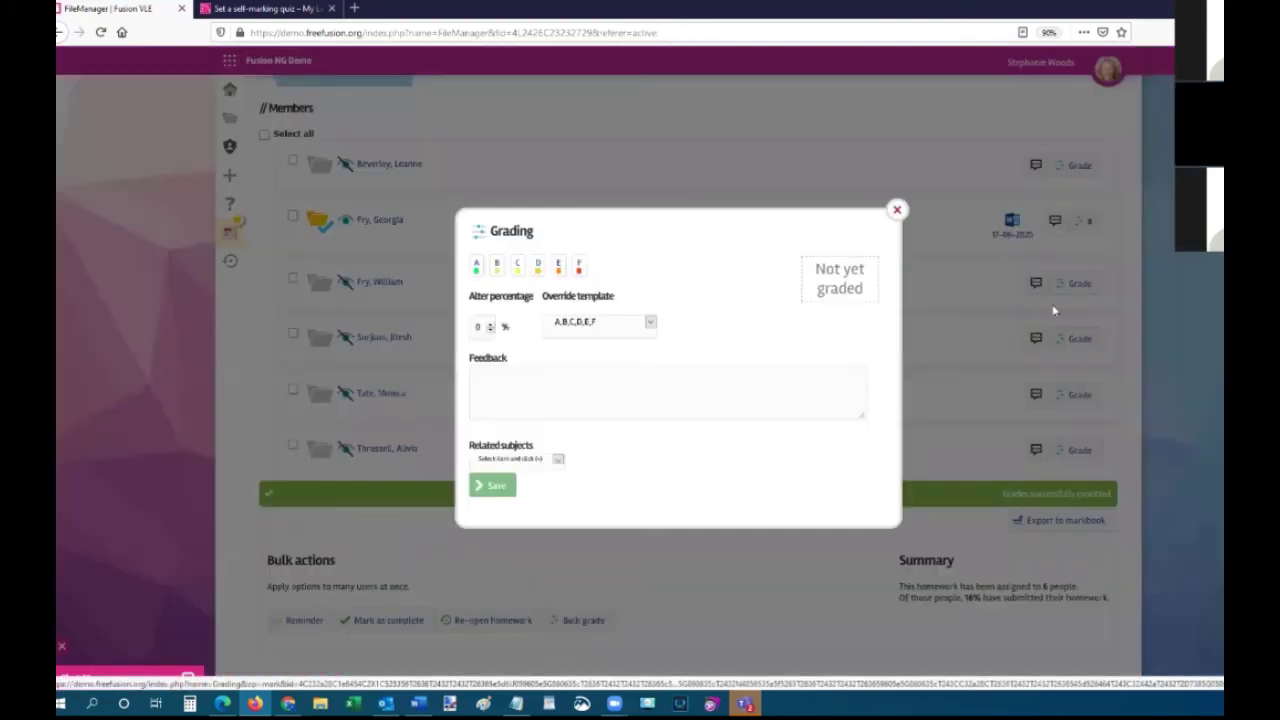
pyautogui.click(538, 266)
pyautogui.click(496, 487)
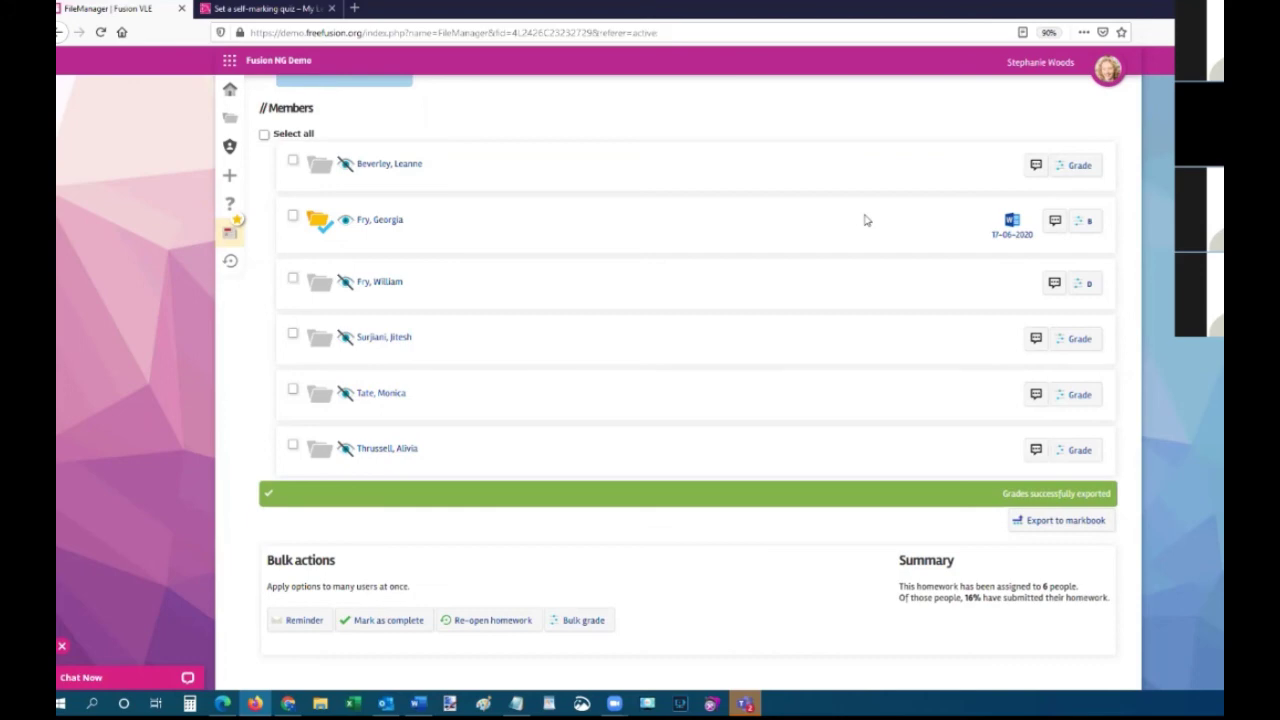
# Review the latest grades in the Grading centre, and reopen the Webinar homework from the active homework list.
pyautogui.click(230, 62)
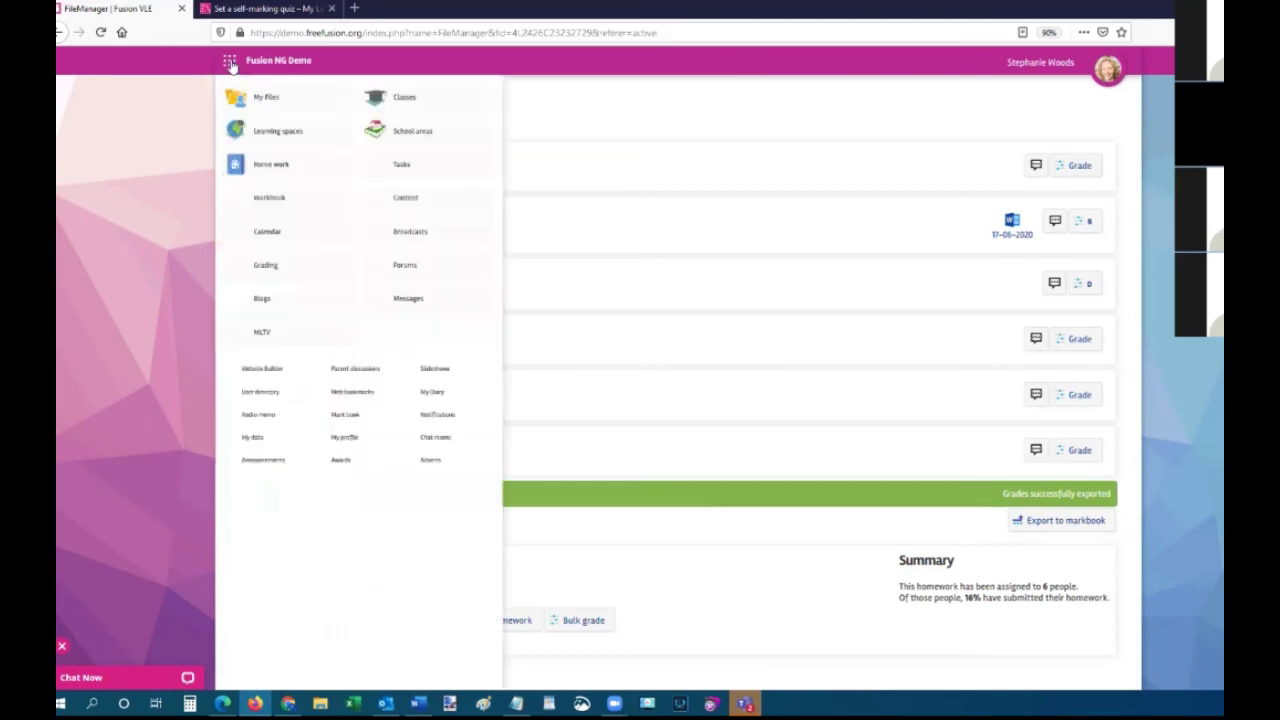
pyautogui.click(235, 268)
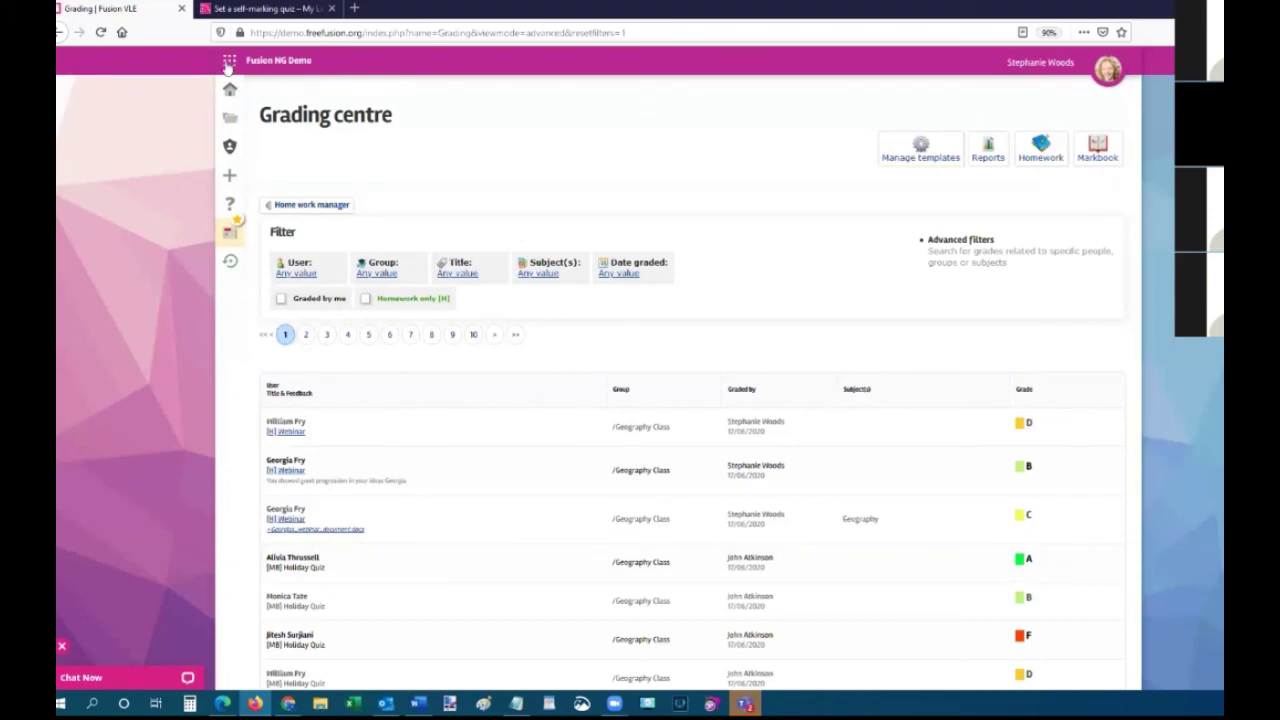
pyautogui.click(229, 61)
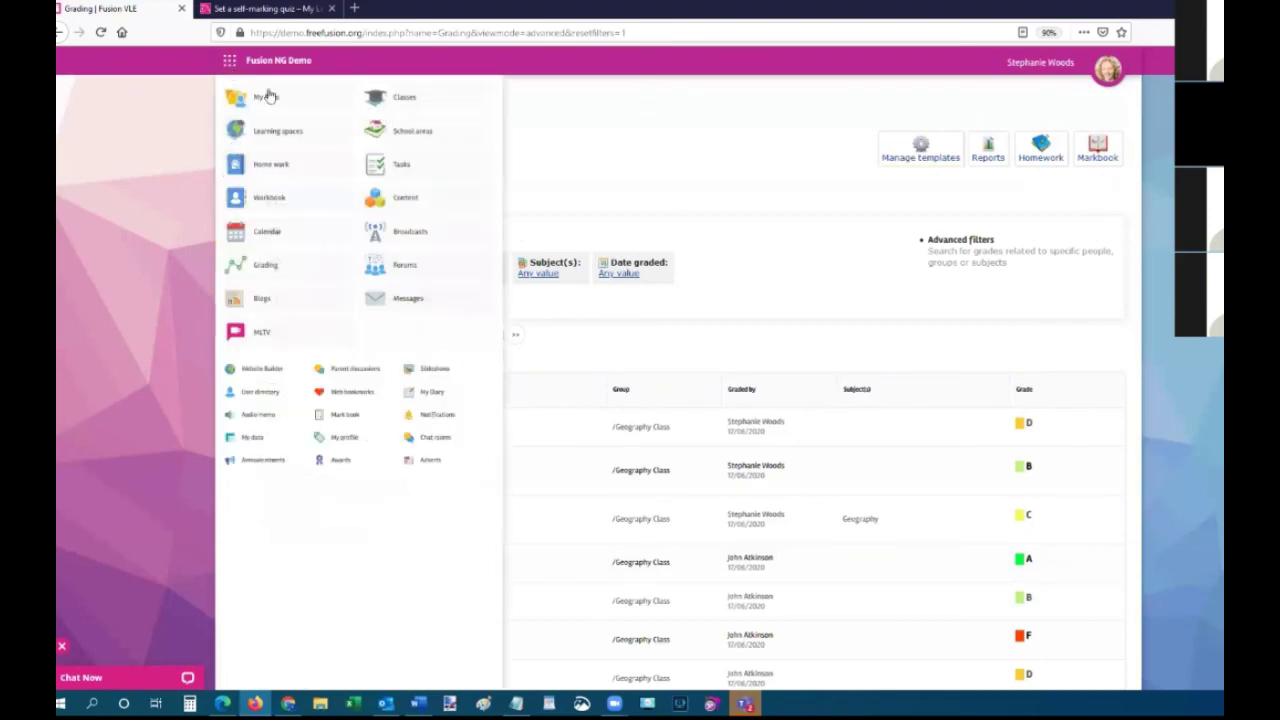
pyautogui.click(277, 168)
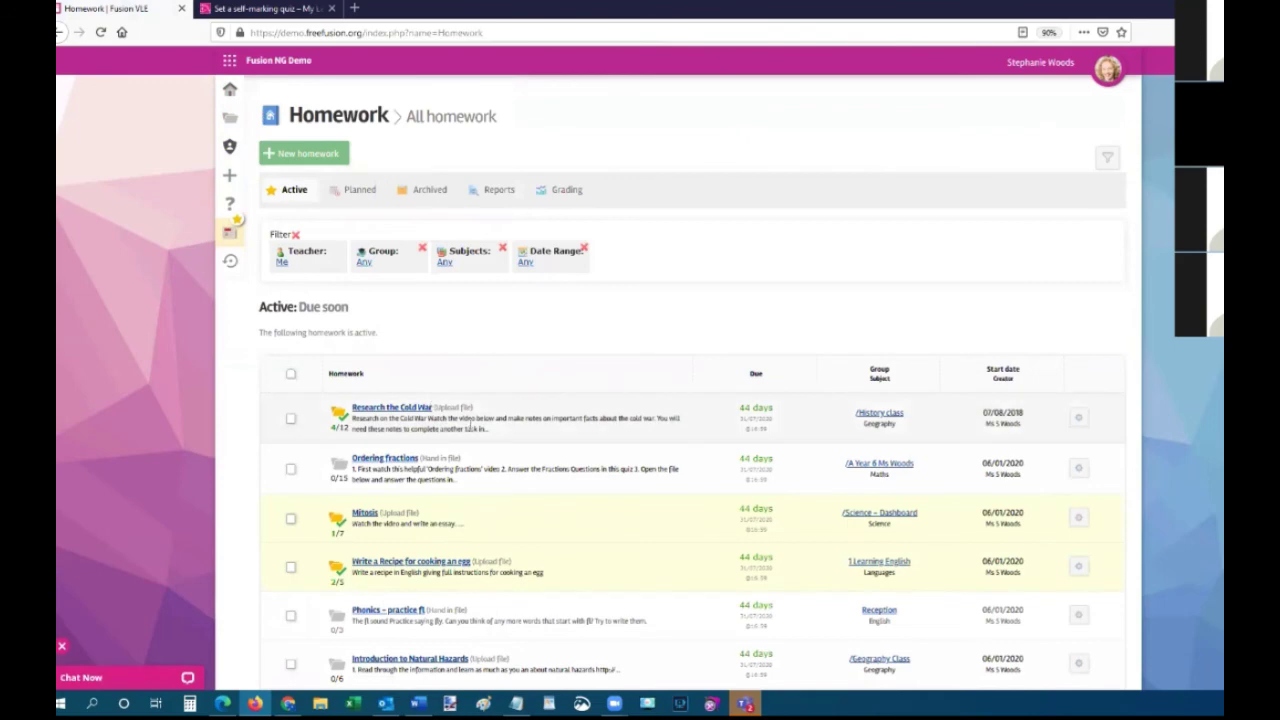
pyautogui.scroll(-5, 465, 427)
pyautogui.scroll(2, 465, 427)
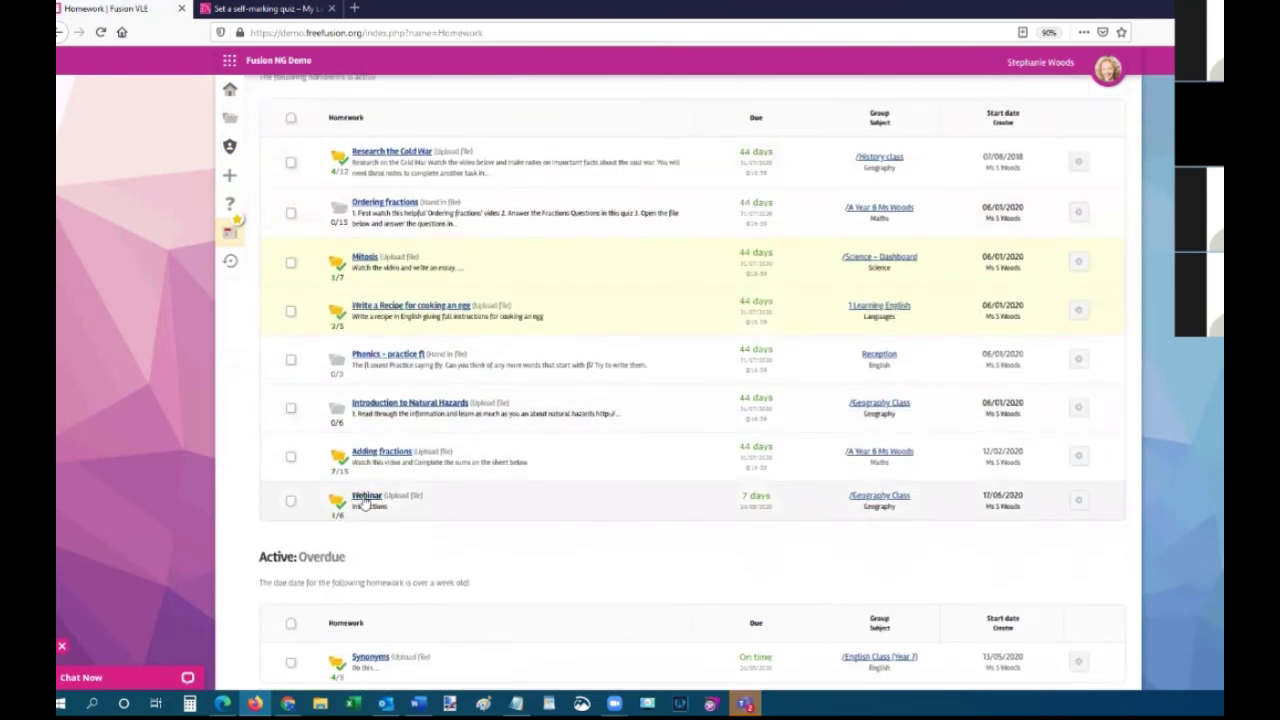
pyautogui.click(365, 498)
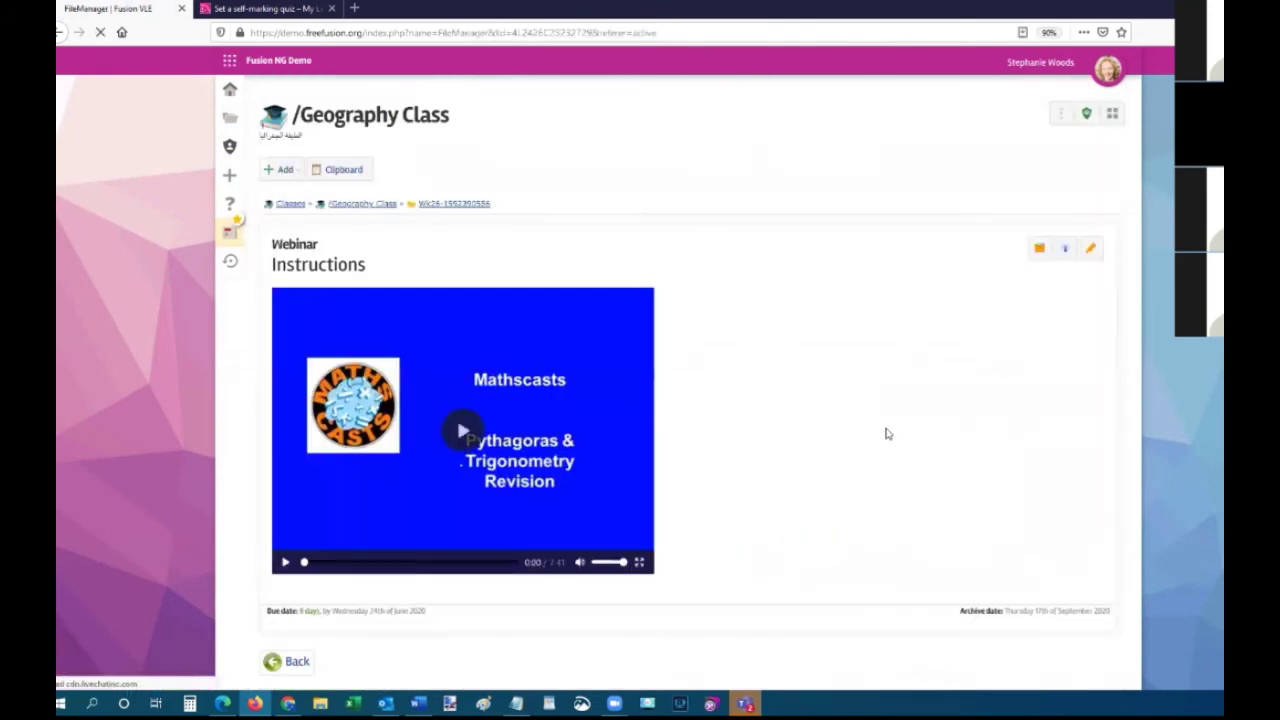
# Read the comments on the submitting student's Webinar homework and close them.
pyautogui.scroll(-5, 885, 430)
pyautogui.scroll(-4, 884, 425)
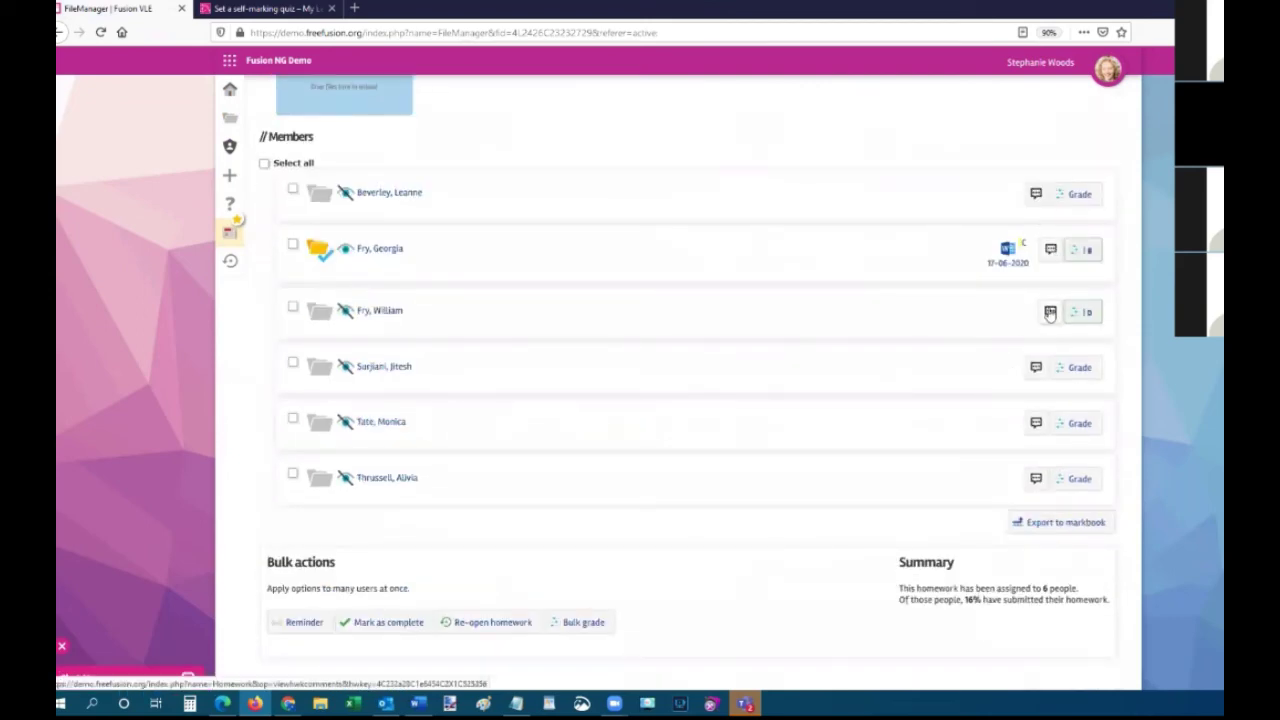
pyautogui.click(1050, 249)
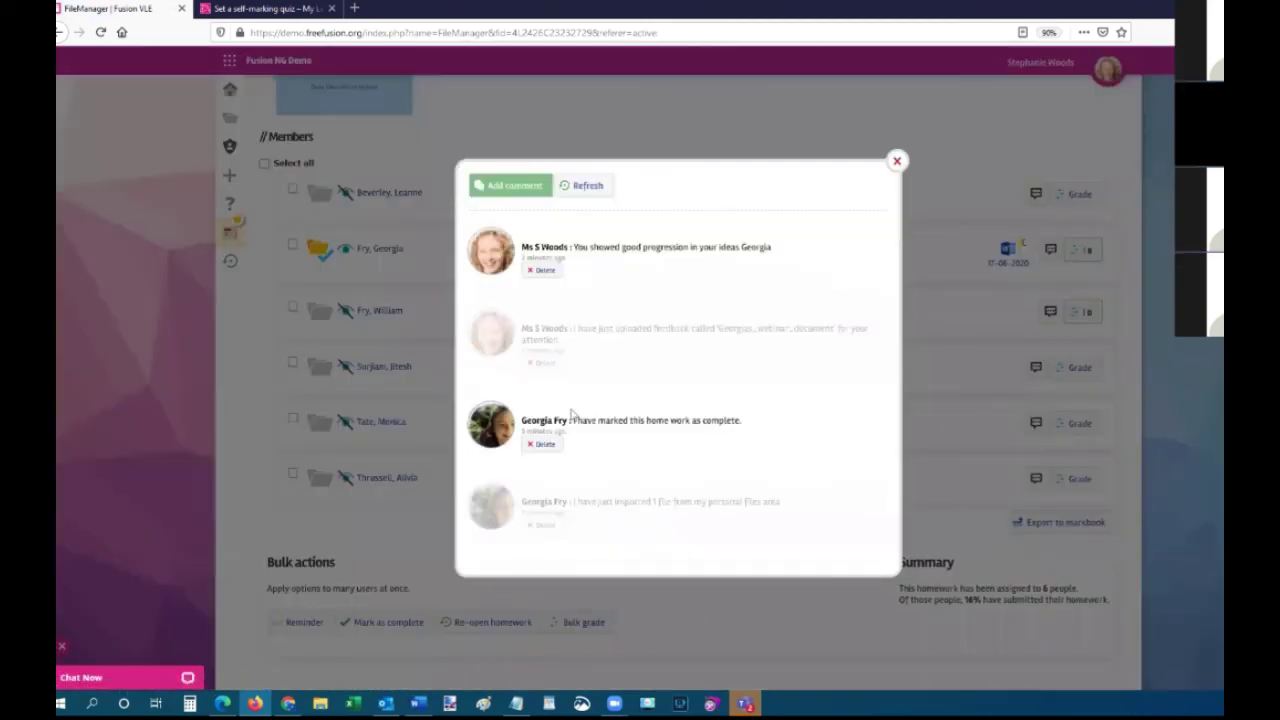
pyautogui.click(897, 161)
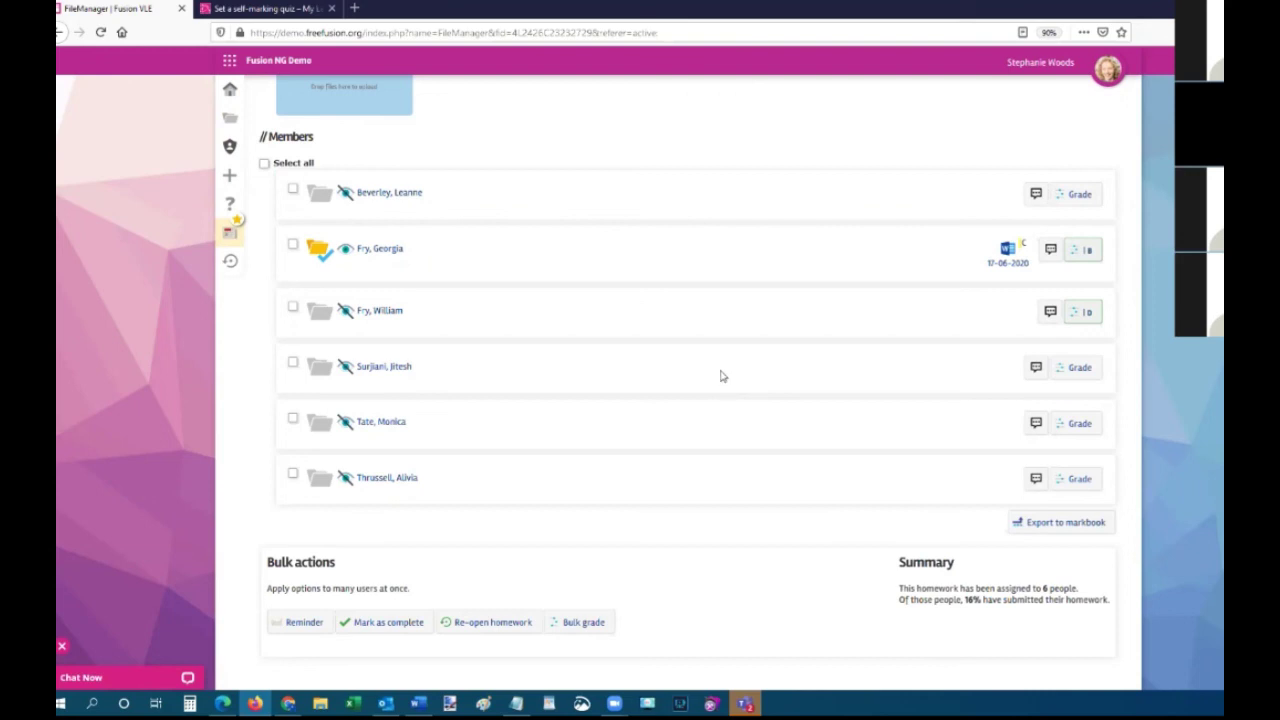
# Select the third listed member of the Webinar homework.
pyautogui.scroll(-1, 720, 376)
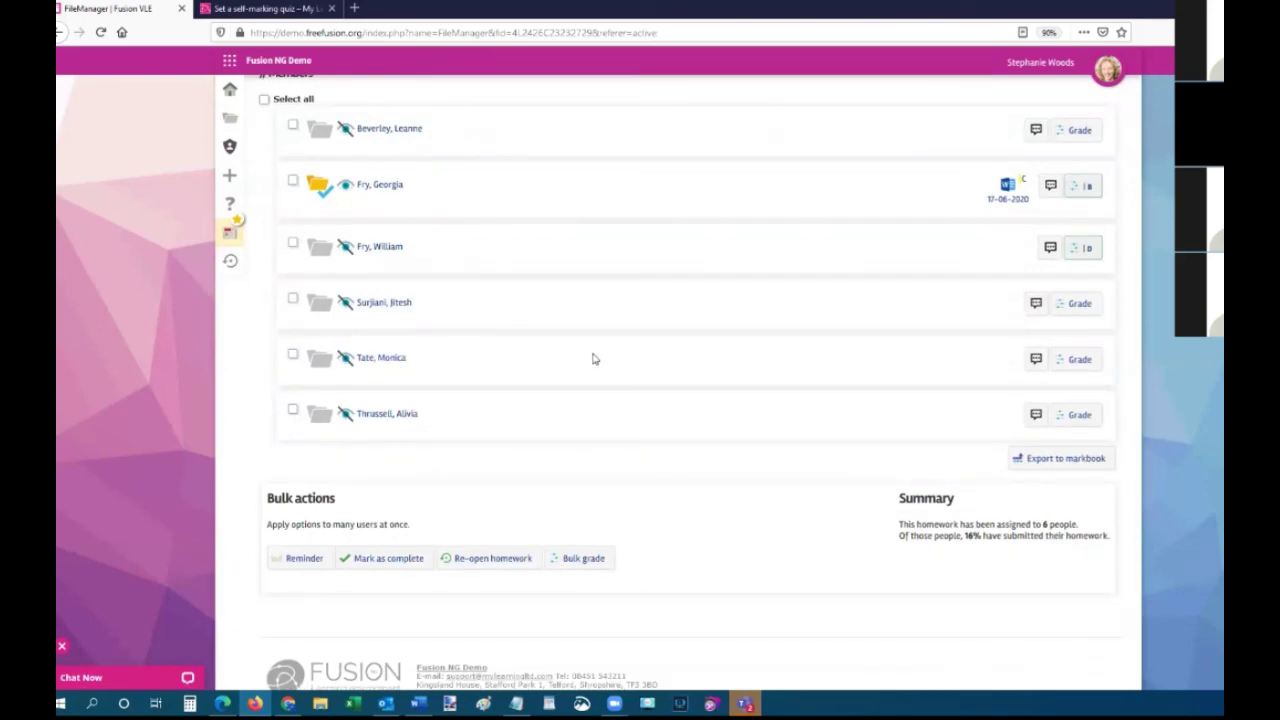
pyautogui.click(293, 244)
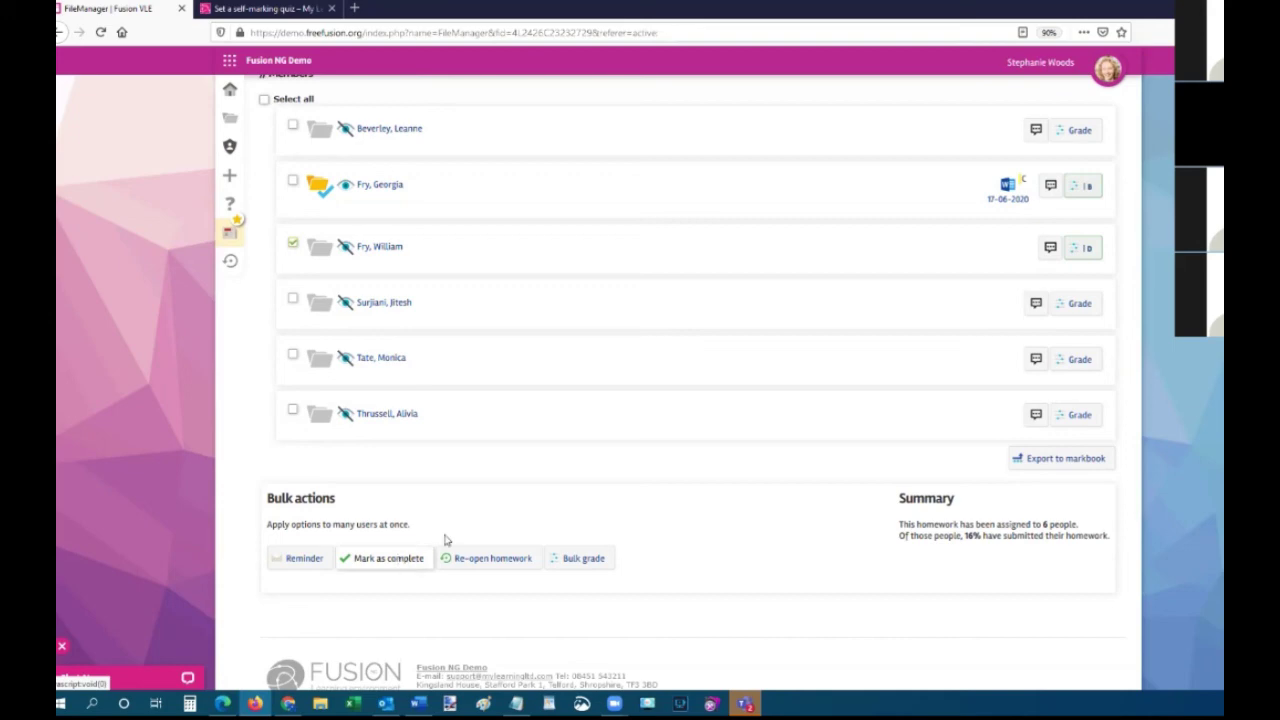
pyautogui.scroll(5, 443, 537)
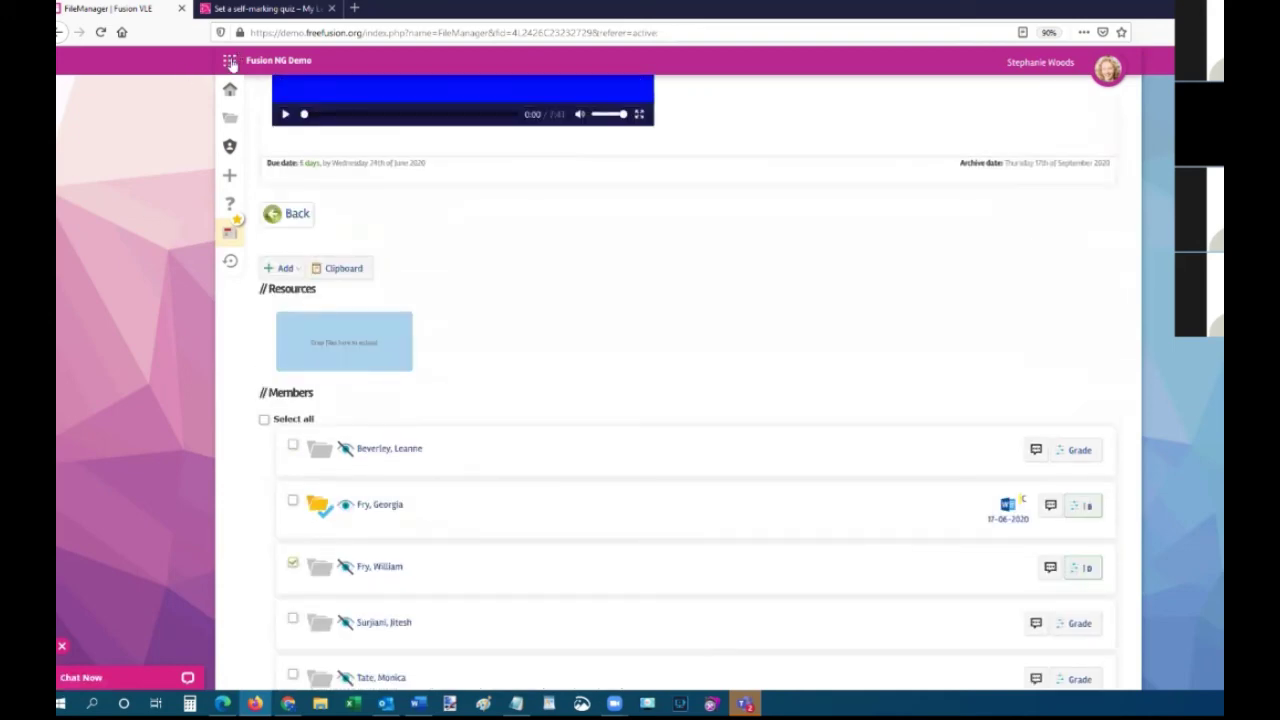
# Reopen the Webinar homework from the active homework list.
pyautogui.click(229, 60)
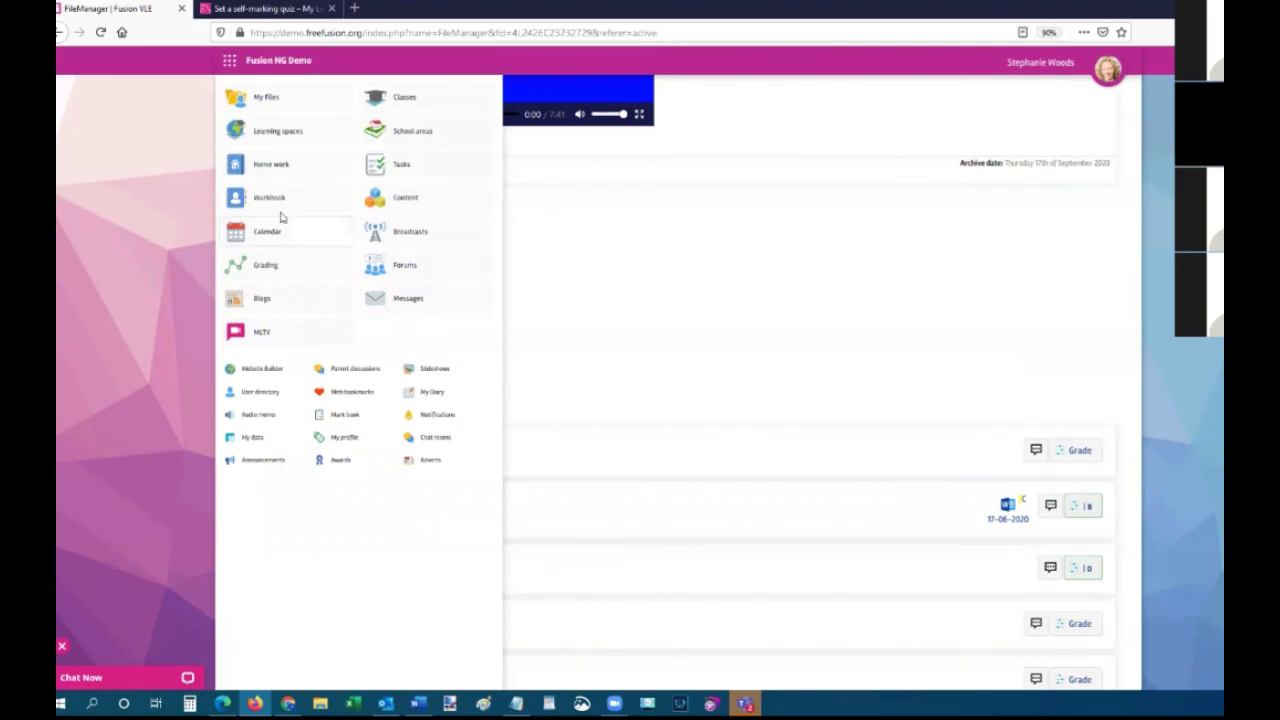
pyautogui.click(272, 165)
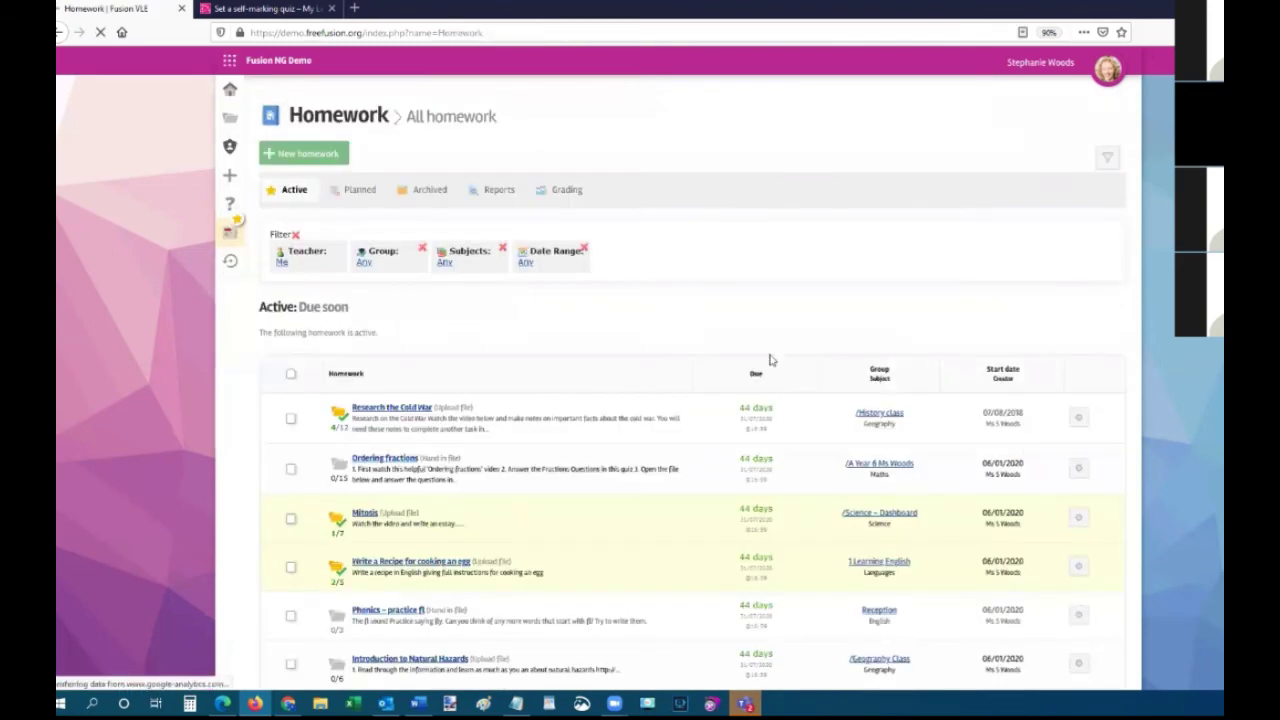
pyautogui.scroll(-5, 766, 358)
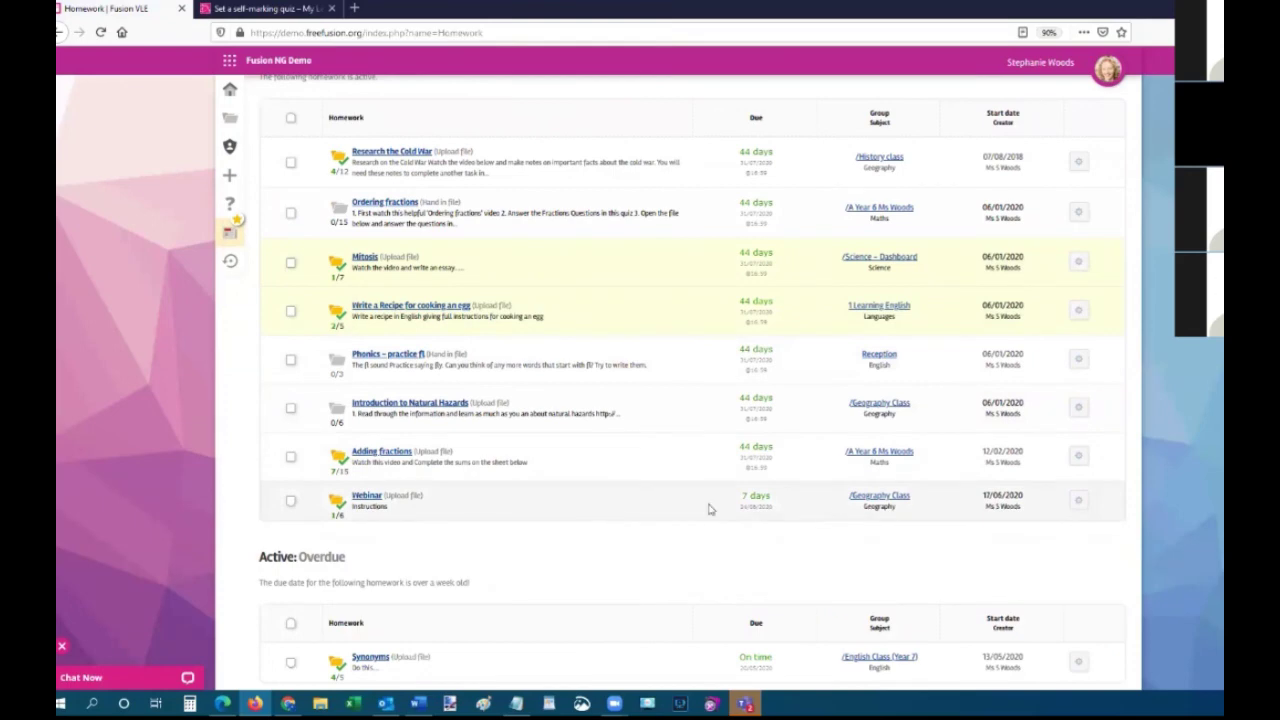
pyautogui.click(367, 497)
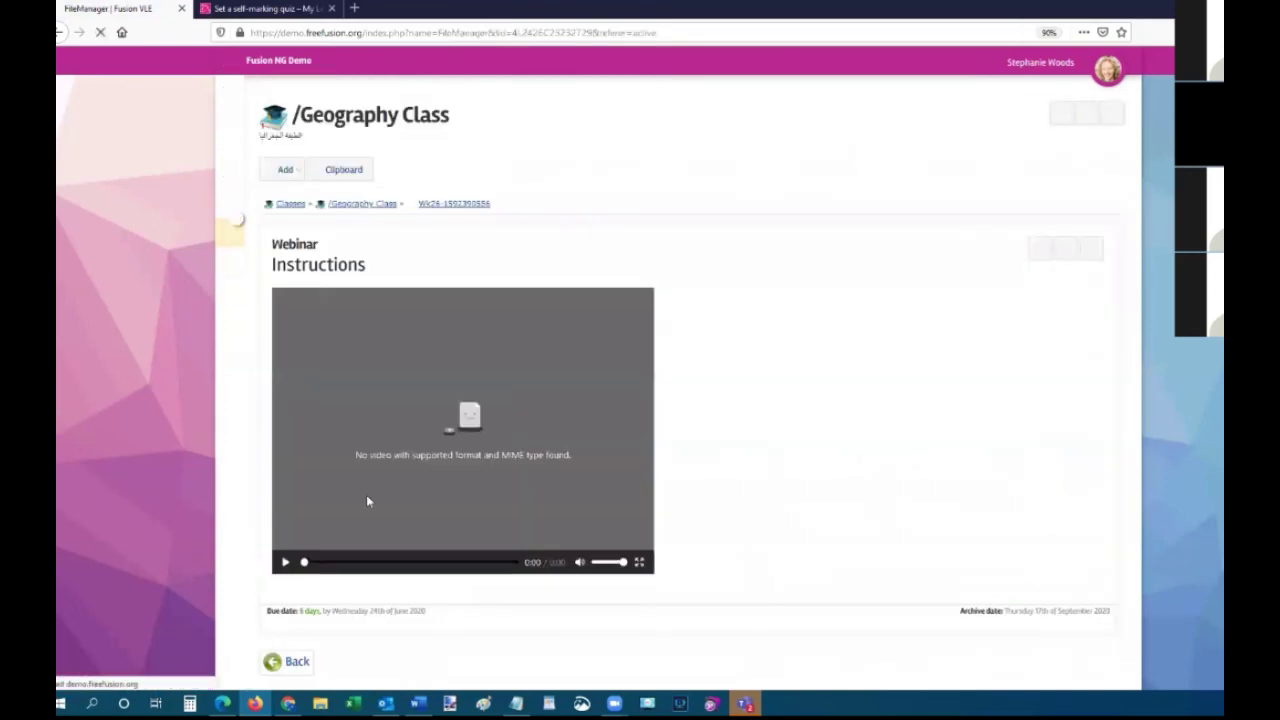
# Mark the Webinar homework as complete in bulk for all members except the fifth listed one.
pyautogui.scroll(-4, 367, 502)
pyautogui.scroll(-1, 367, 502)
pyautogui.click(264, 547)
pyautogui.scroll(-5, 966, 461)
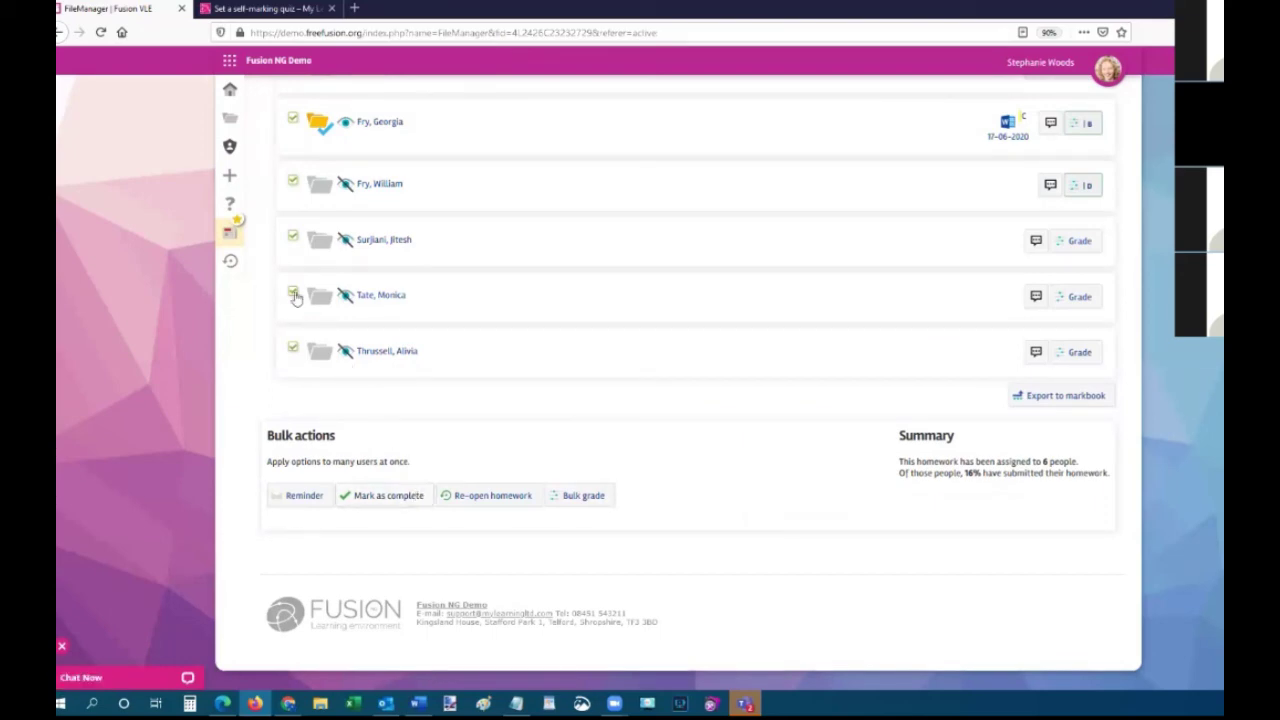
pyautogui.click(293, 294)
pyautogui.click(389, 497)
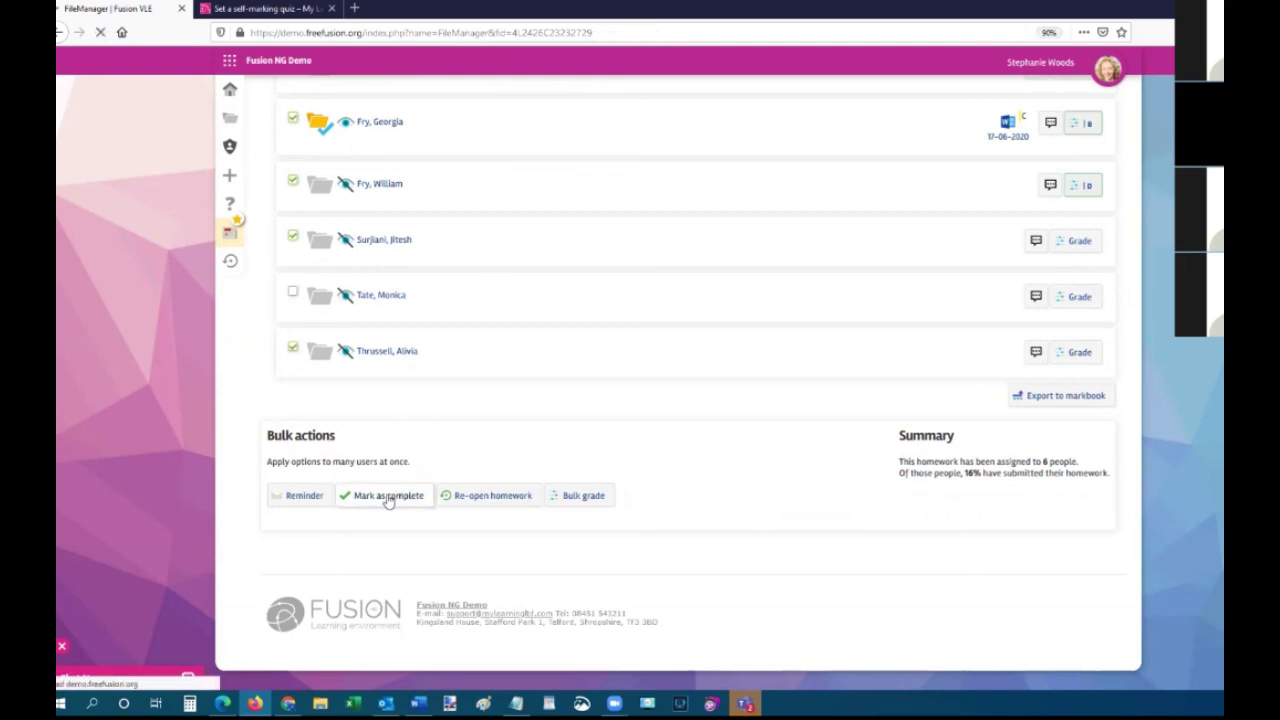
pyautogui.scroll(-7, 823, 400)
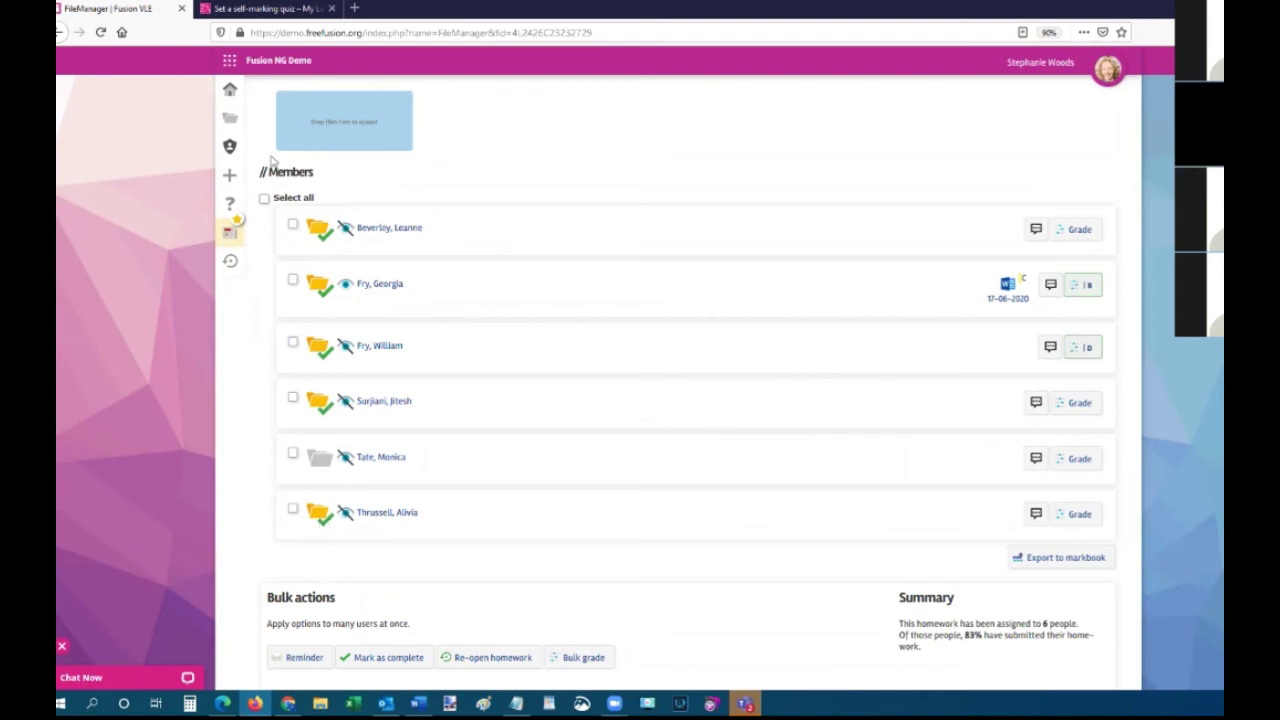
# Run the Home work completion report for the group /Geography Class.
pyautogui.moveTo(229, 148)
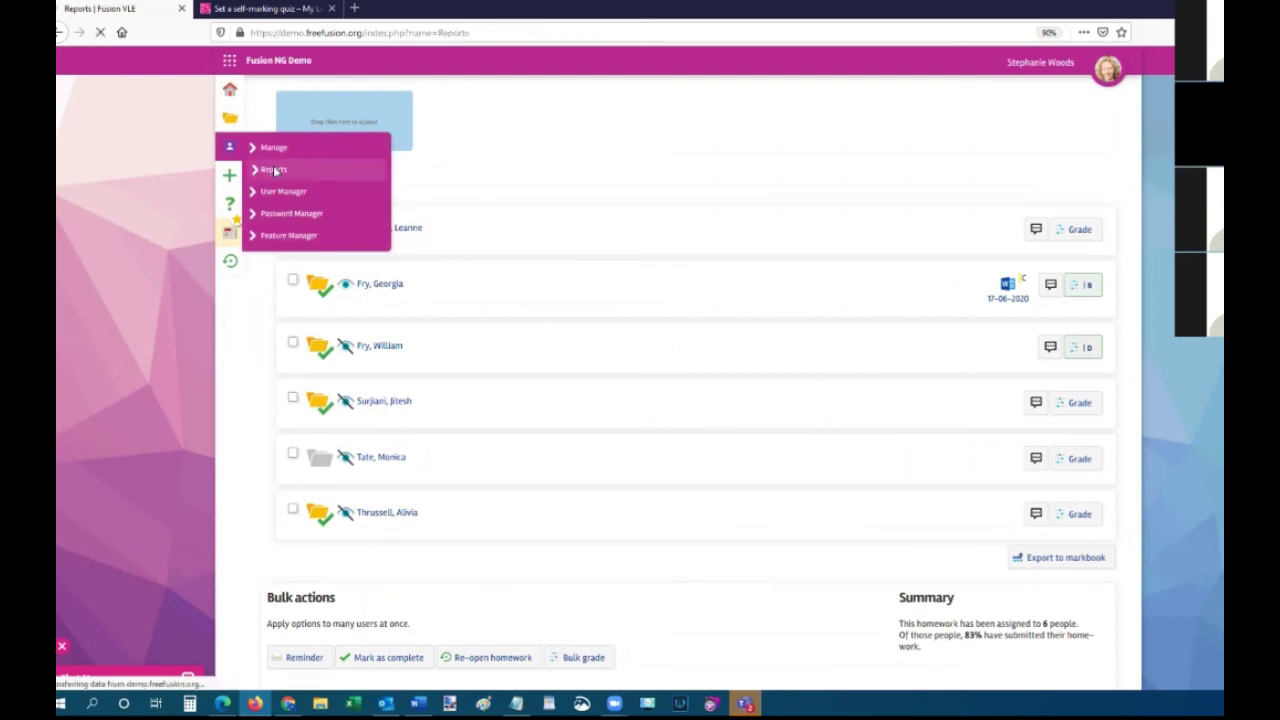
pyautogui.click(336, 314)
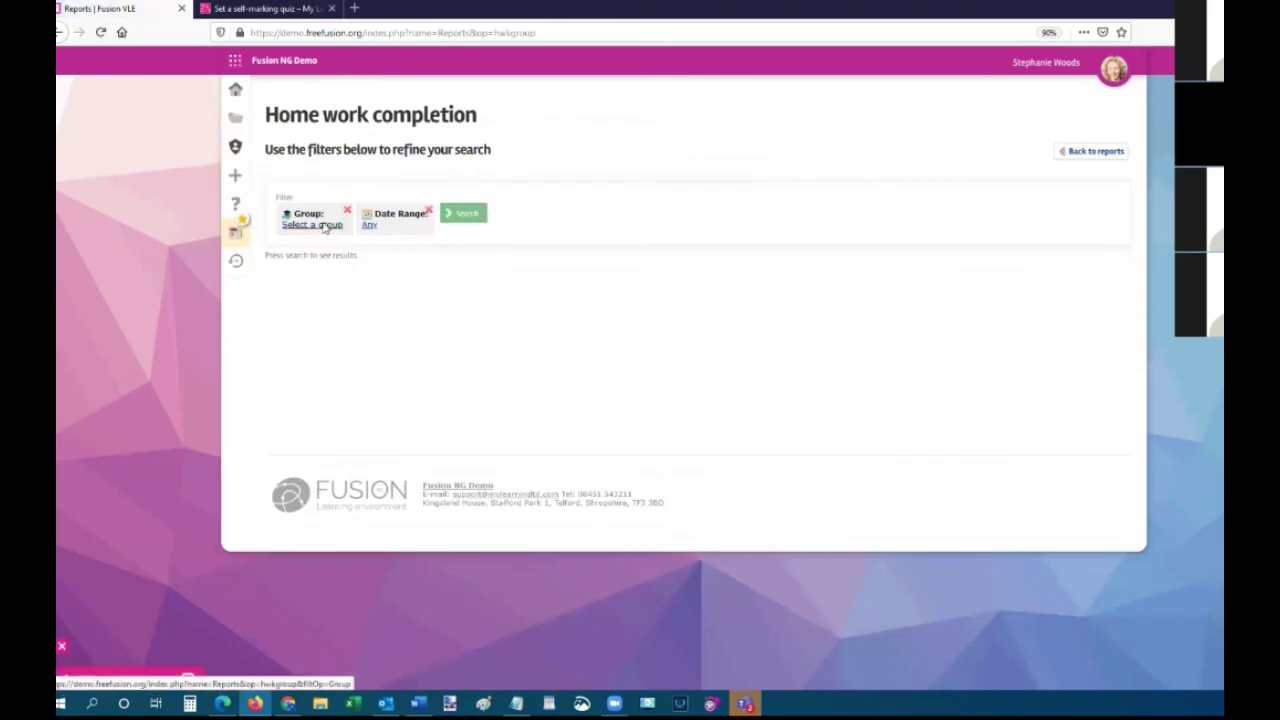
pyautogui.click(323, 228)
pyautogui.click(490, 363)
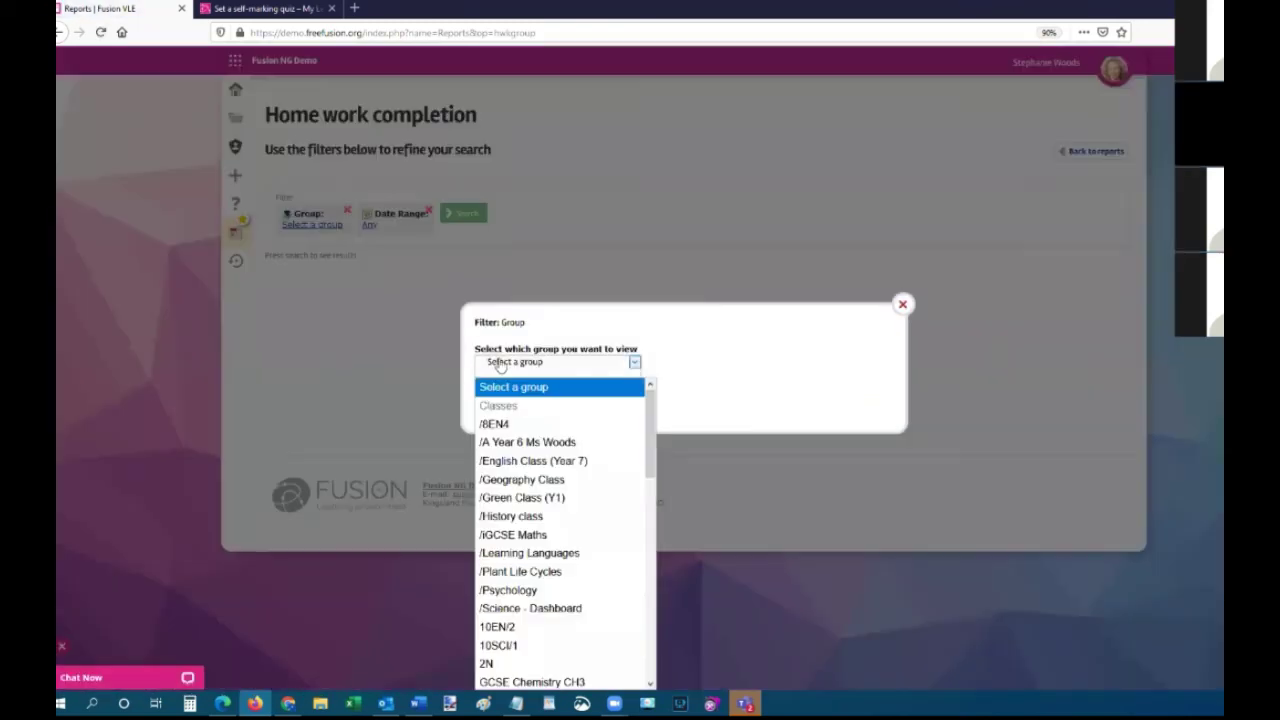
pyautogui.click(518, 480)
pyautogui.click(518, 396)
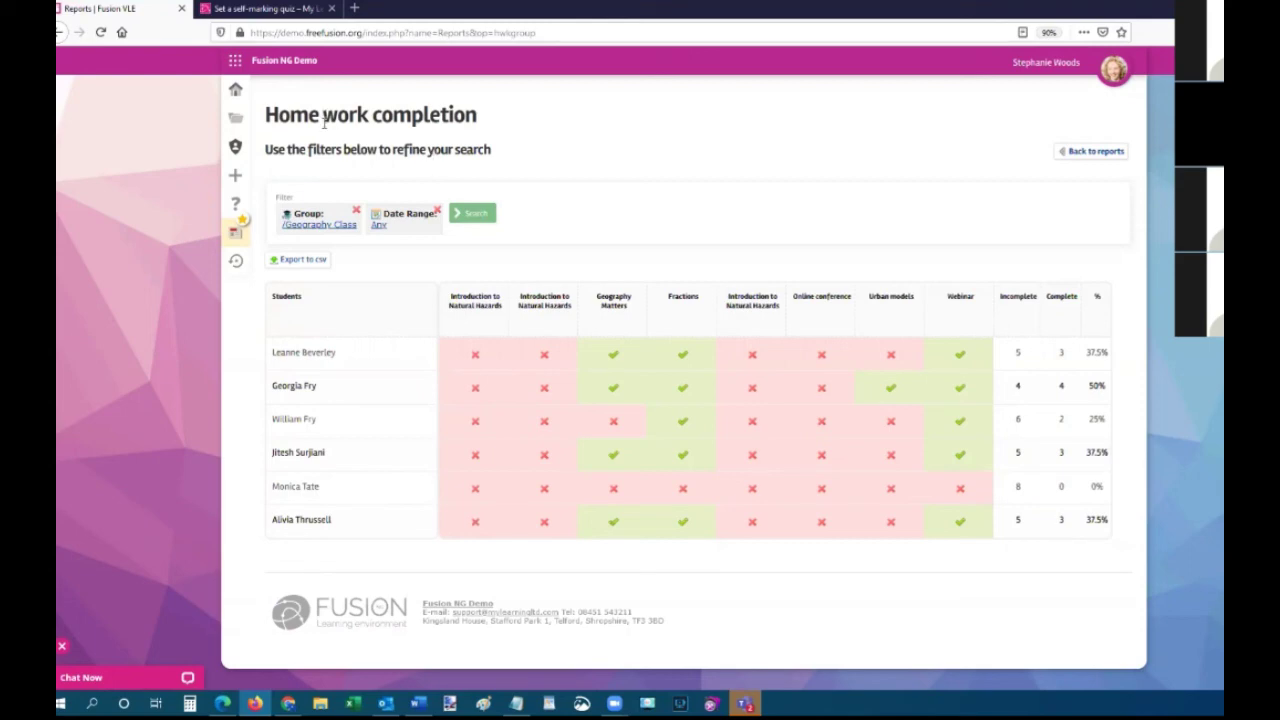
pyautogui.click(235, 61)
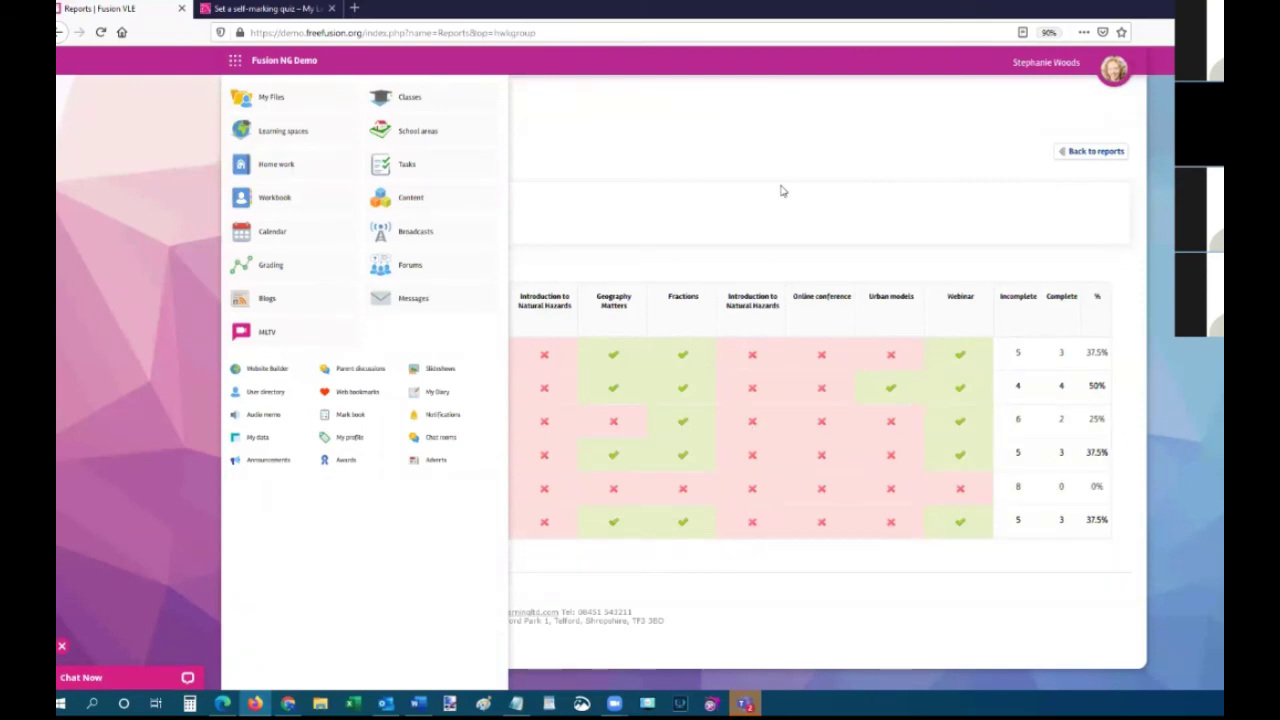
pyautogui.click(690, 132)
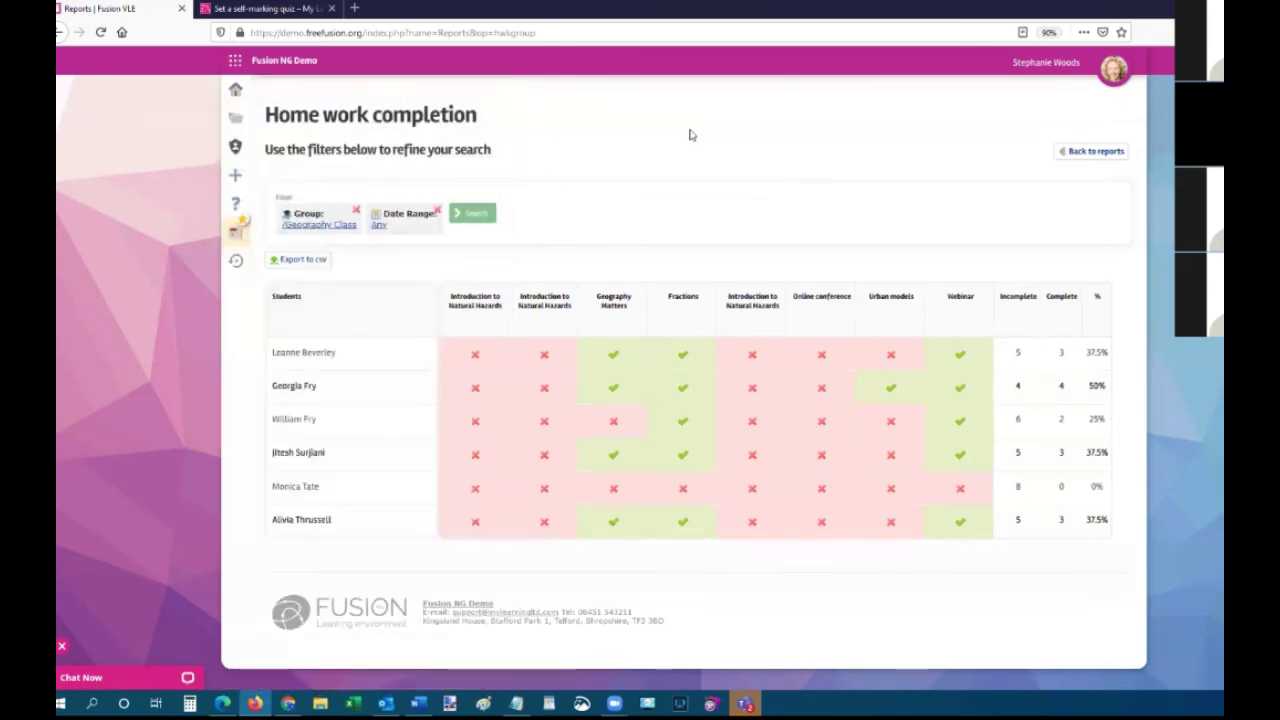
# Open the Experimental methodology task list from the dashboard and review its tasks and teachers notes.
pyautogui.click(237, 90)
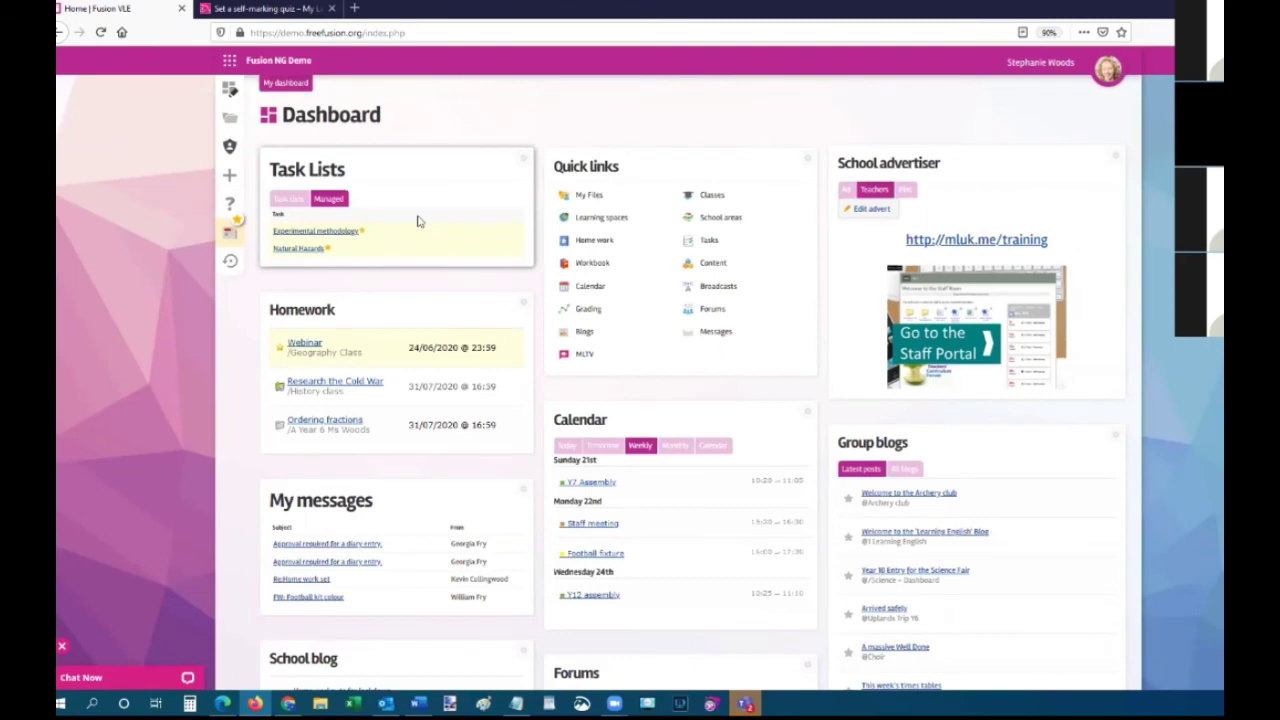
pyautogui.click(318, 232)
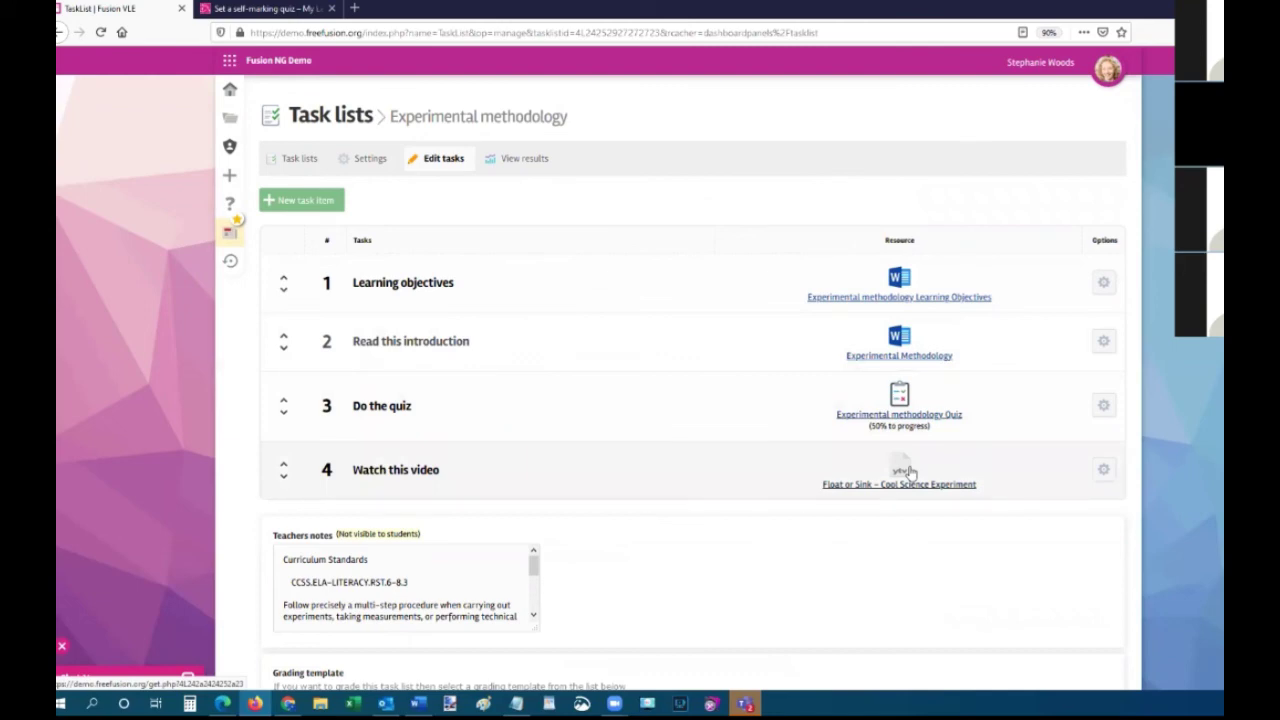
pyautogui.scroll(-5, 383, 581)
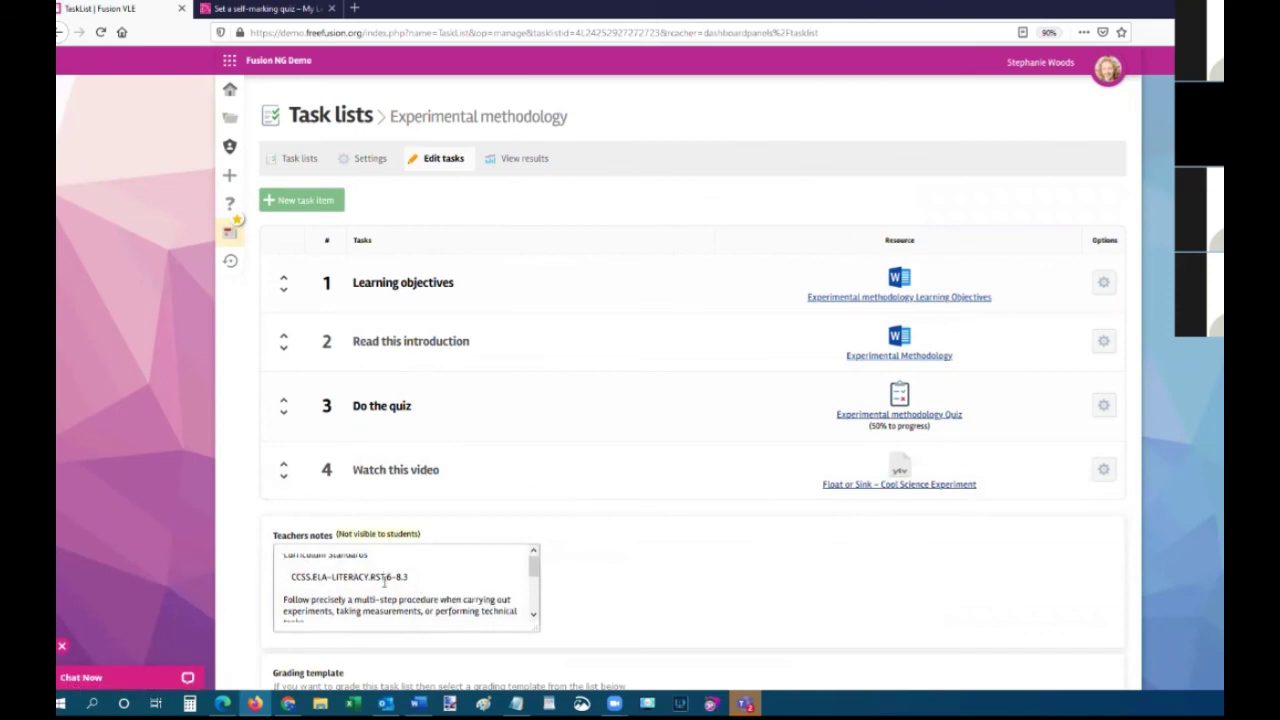
pyautogui.scroll(-3, 383, 581)
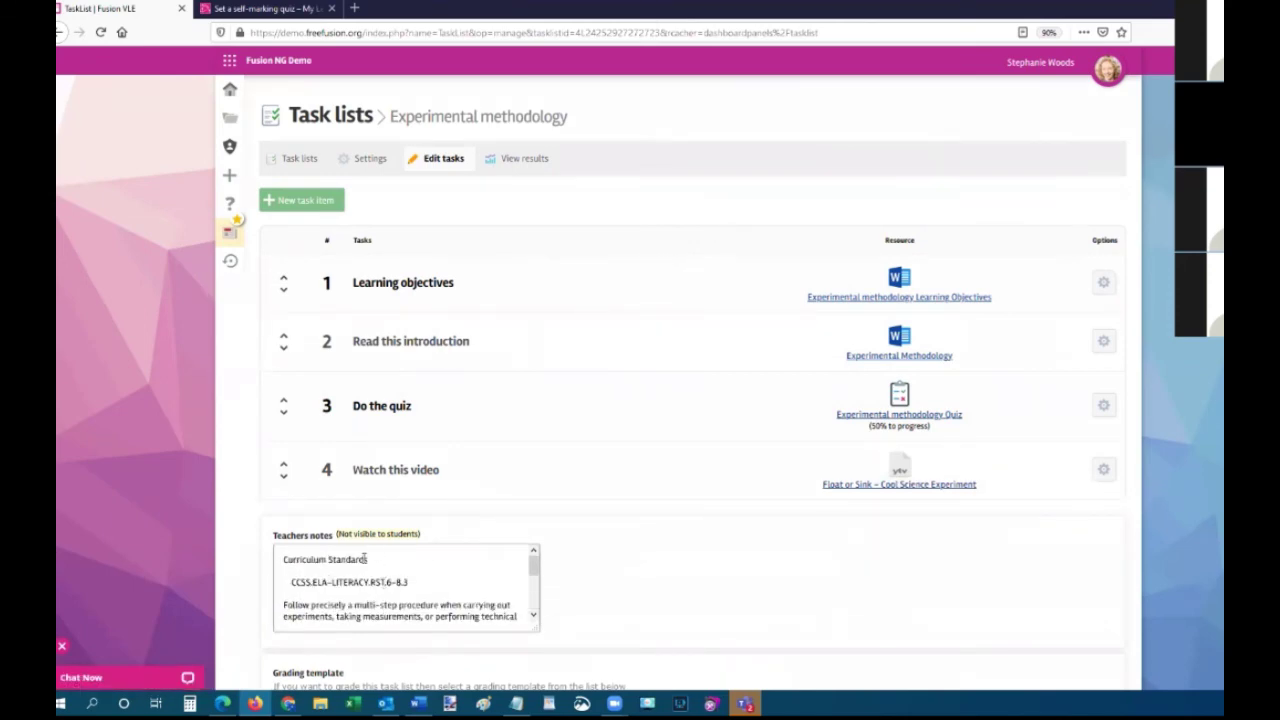
pyautogui.scroll(-1, 430, 595)
pyautogui.scroll(-3, 433, 596)
pyautogui.scroll(4, 433, 594)
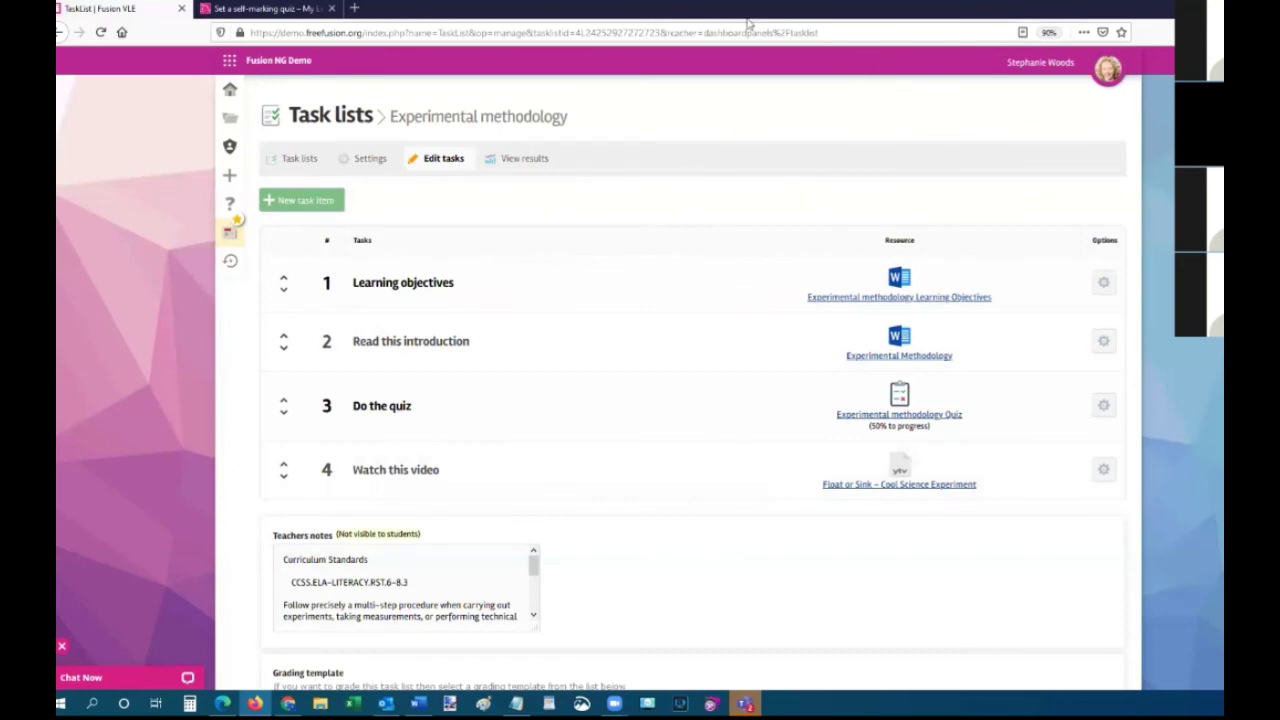
# View the results of the Experimental methodology task list and open the first listed student's task progress.
pyautogui.click(529, 160)
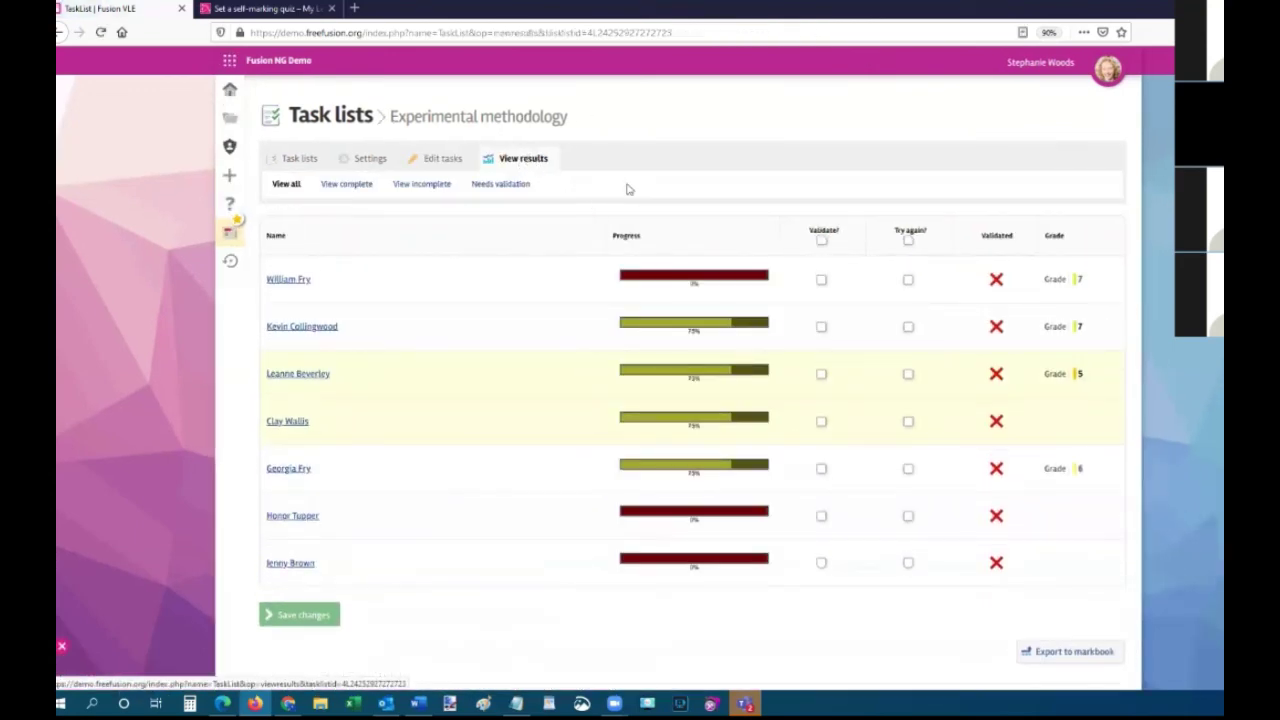
pyautogui.click(686, 373)
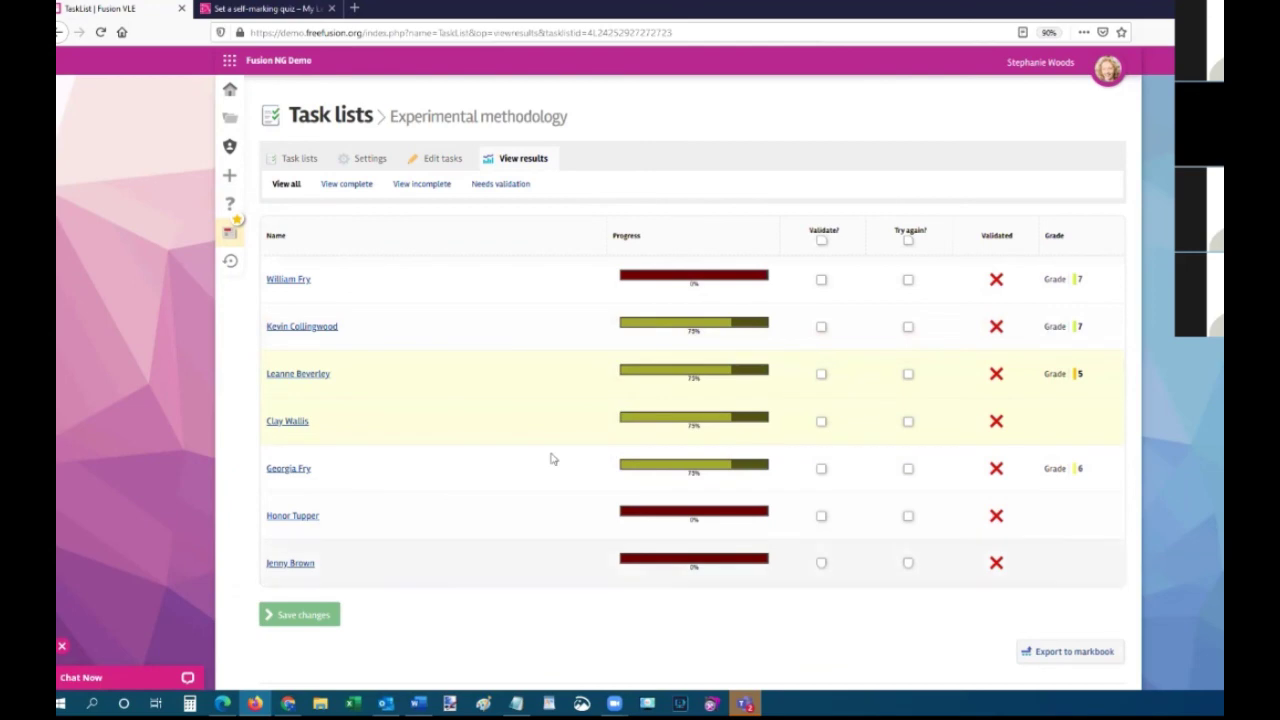
pyautogui.click(289, 280)
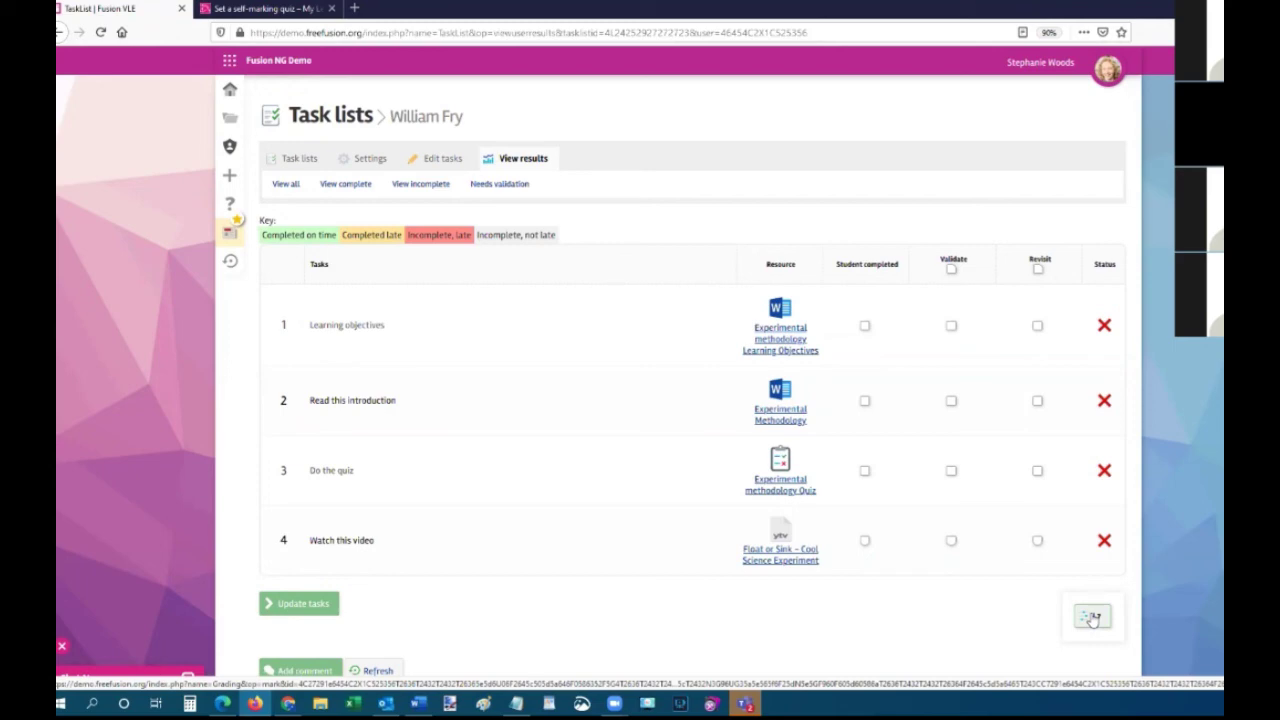
# Return to the managed task lists, open Adding fractions and examine its task items.
pyautogui.click(298, 159)
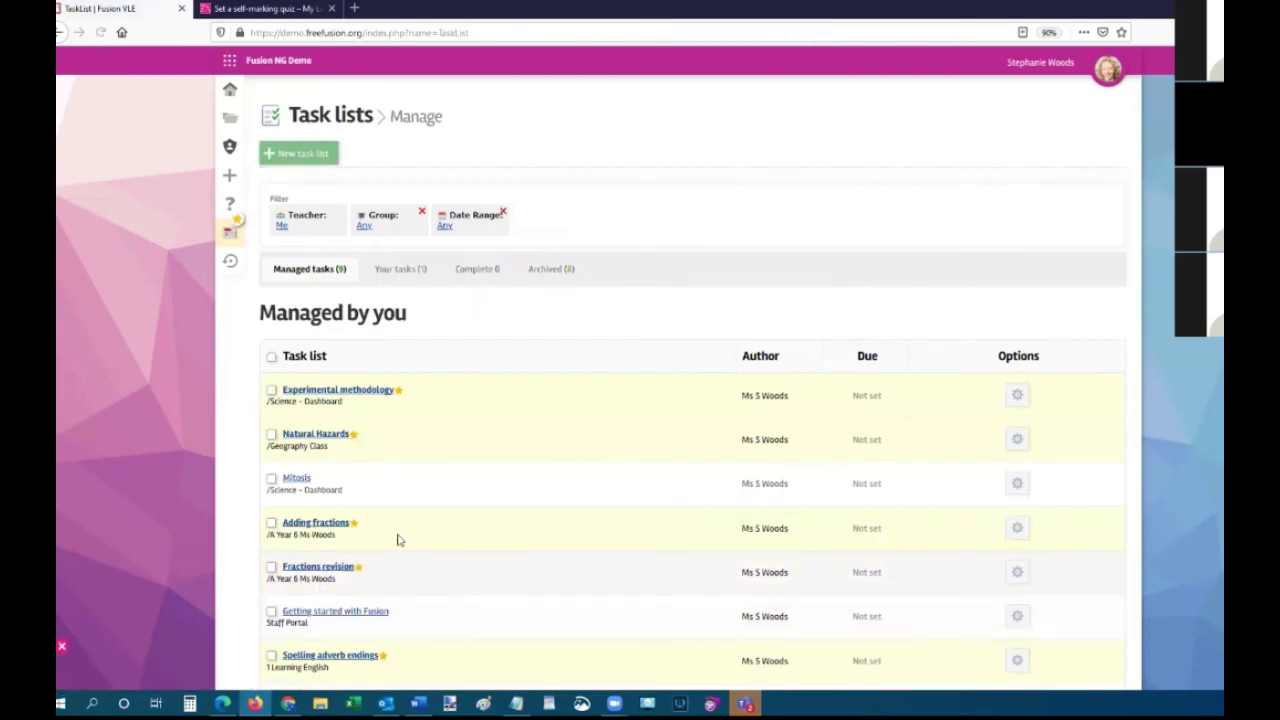
pyautogui.scroll(-3, 397, 540)
pyautogui.click(318, 337)
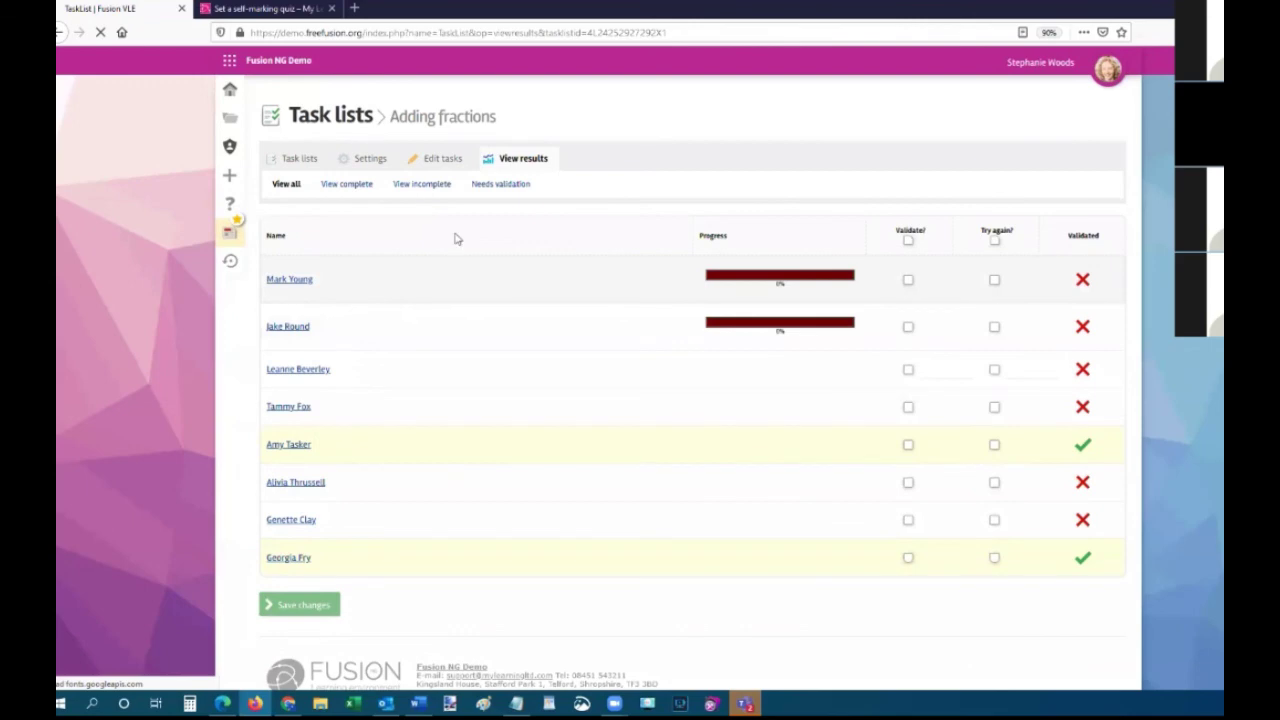
pyautogui.click(450, 163)
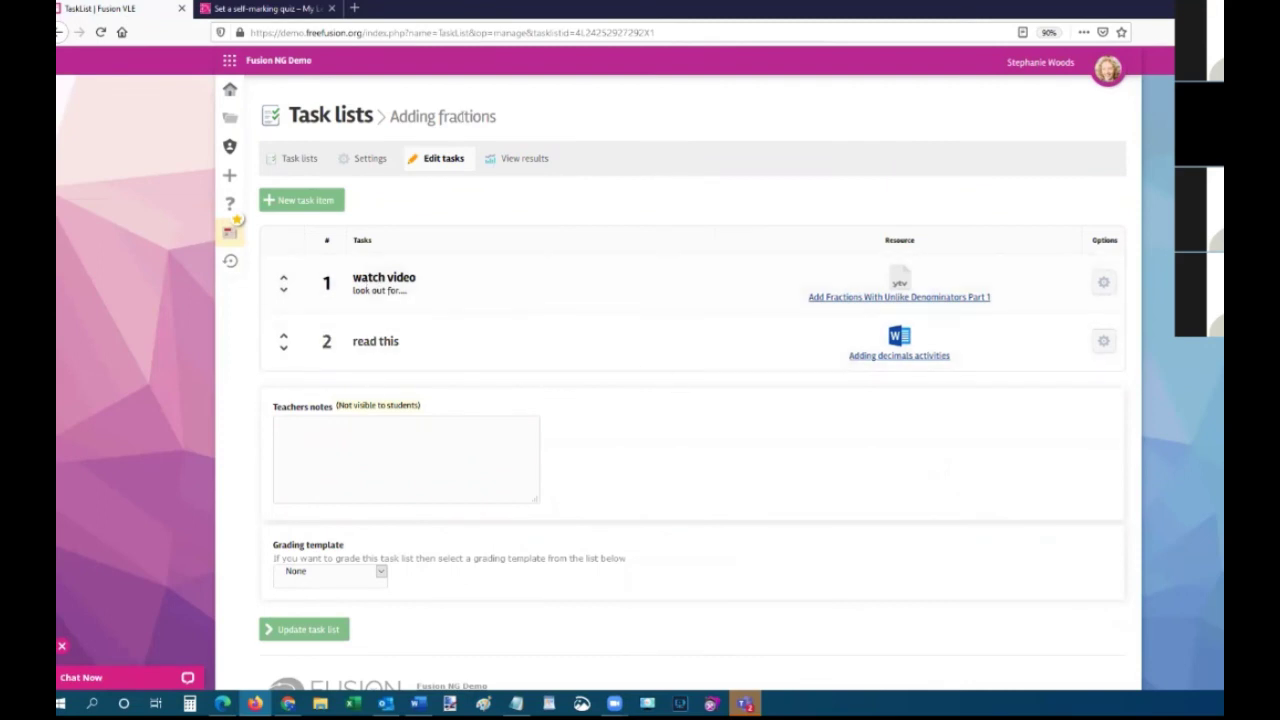
# Start a new task list named "Webinar" and assign it to all students in /Geography_Class.
pyautogui.click(230, 92)
pyautogui.click(418, 165)
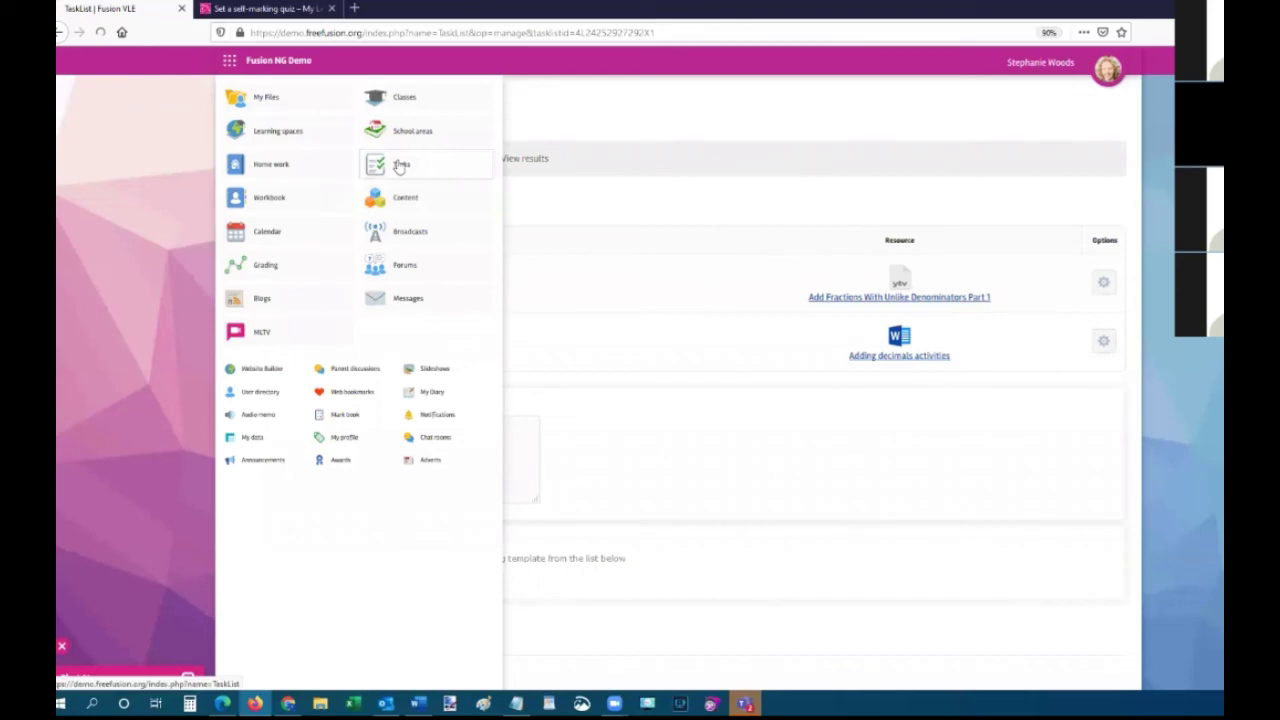
pyautogui.click(326, 156)
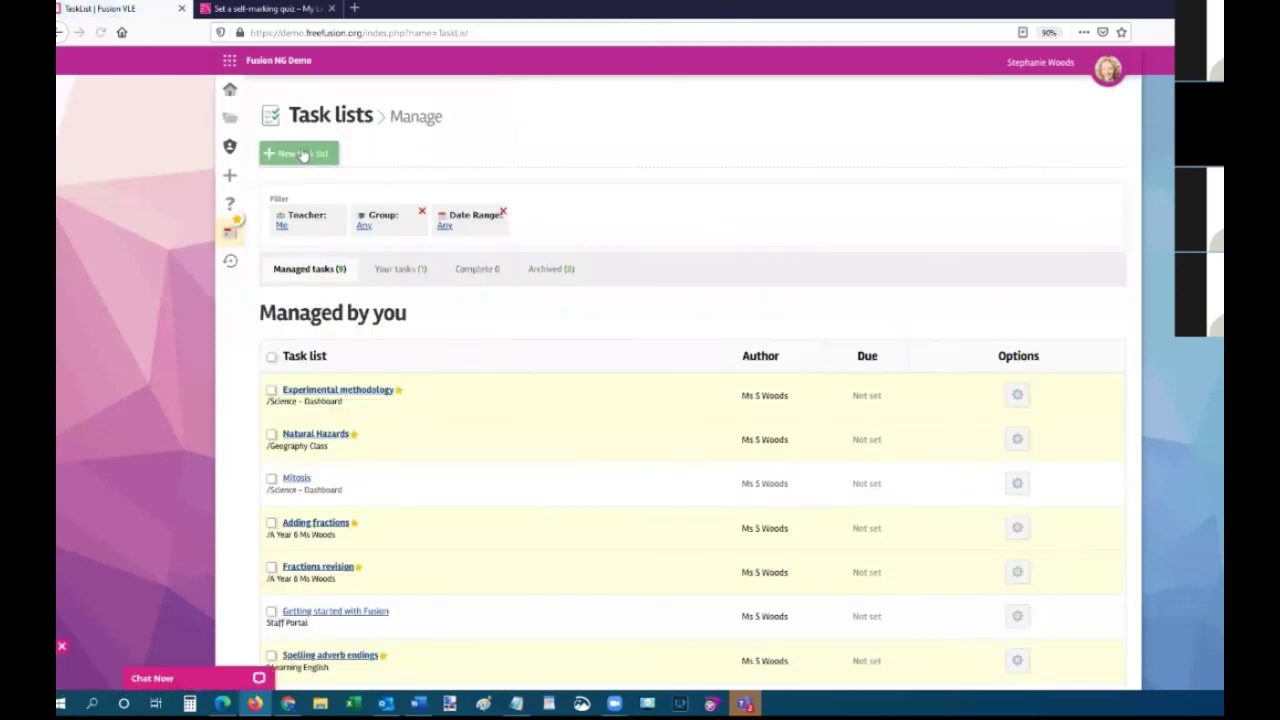
pyautogui.click(313, 224)
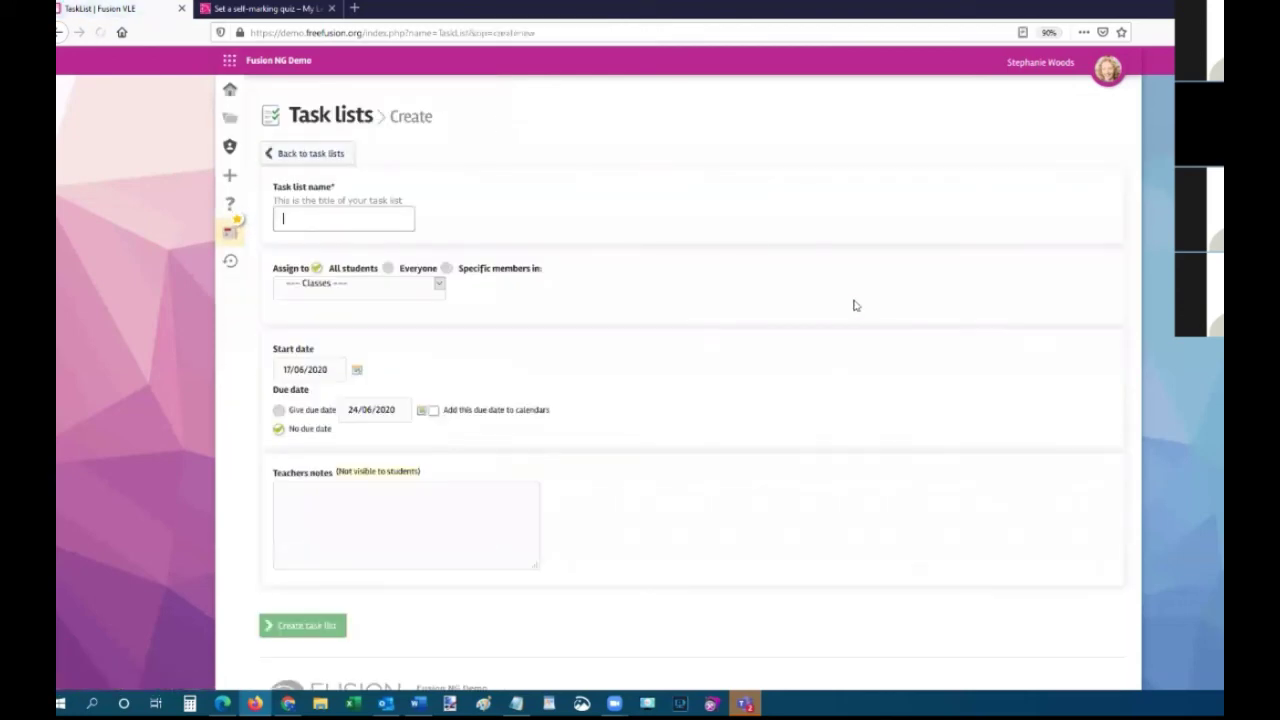
pyautogui.write('Webinar')
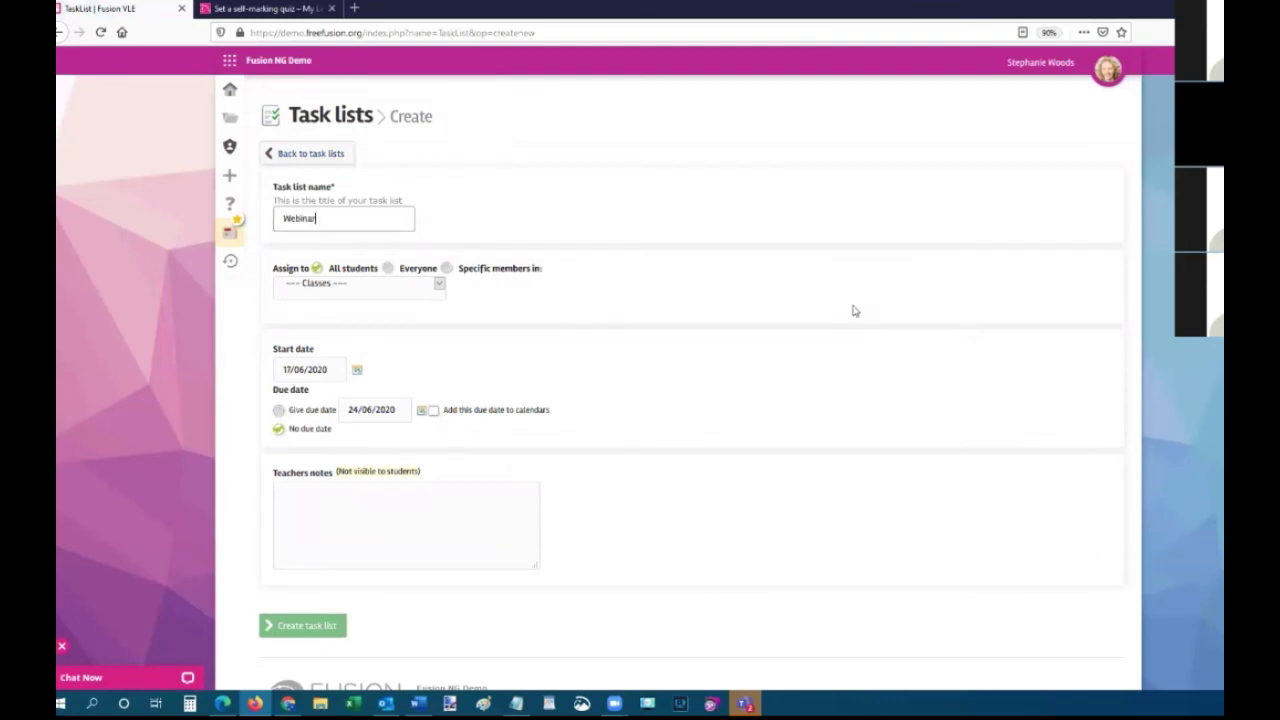
pyautogui.click(371, 290)
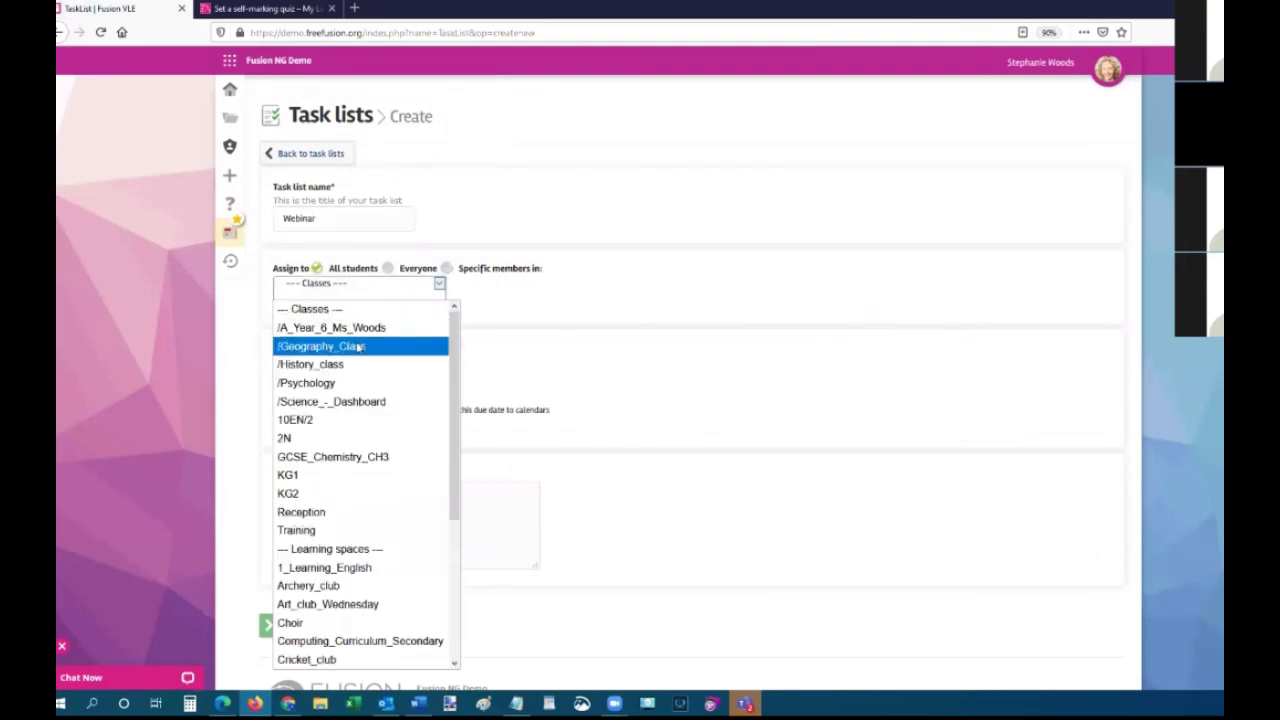
pyautogui.click(358, 346)
# Switch the assignment to specific members in /Geography_Class, look through the available classes and learning spaces, and create the Webinar task list.
pyautogui.scroll(-1, 348, 368)
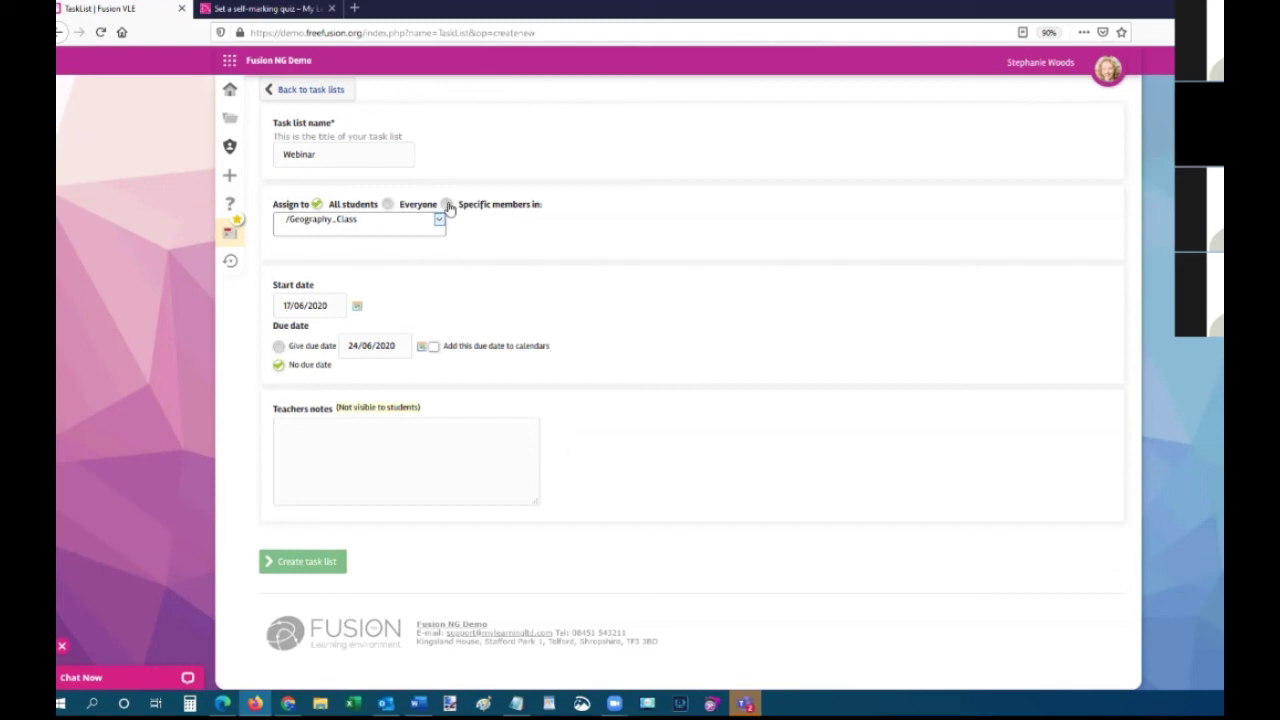
pyautogui.click(448, 205)
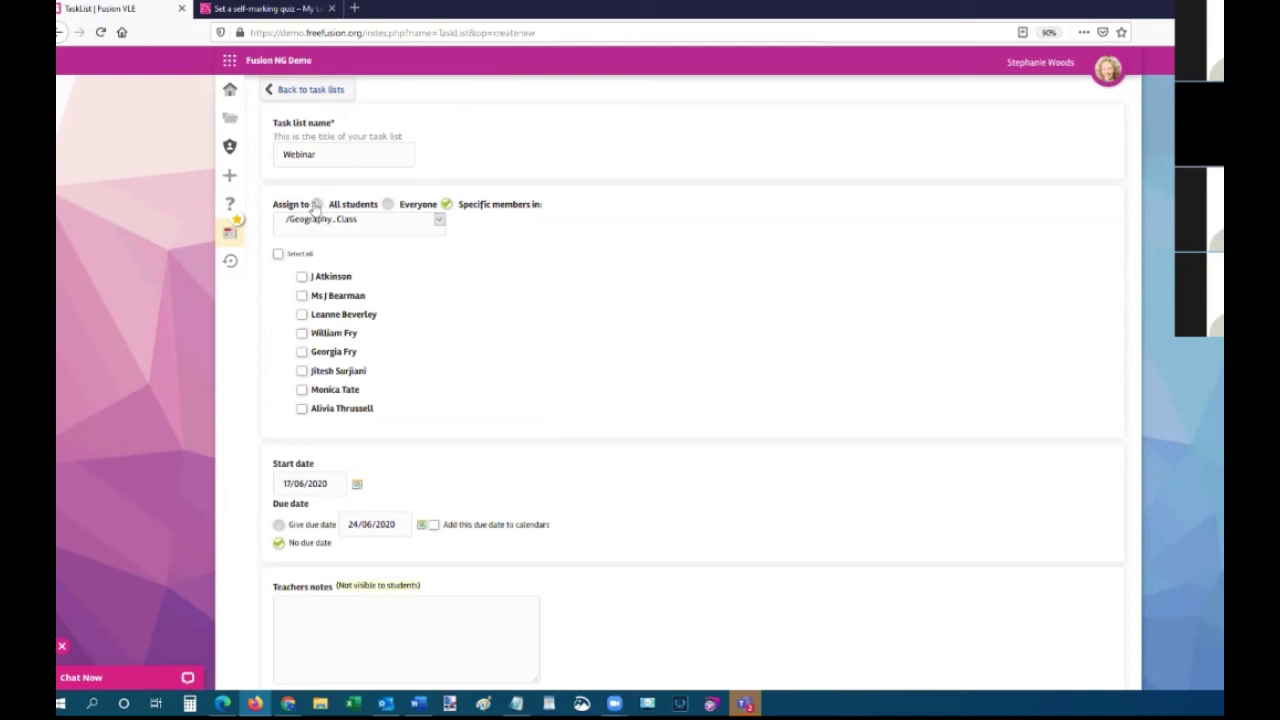
pyautogui.click(441, 221)
pyautogui.scroll(-4, 373, 383)
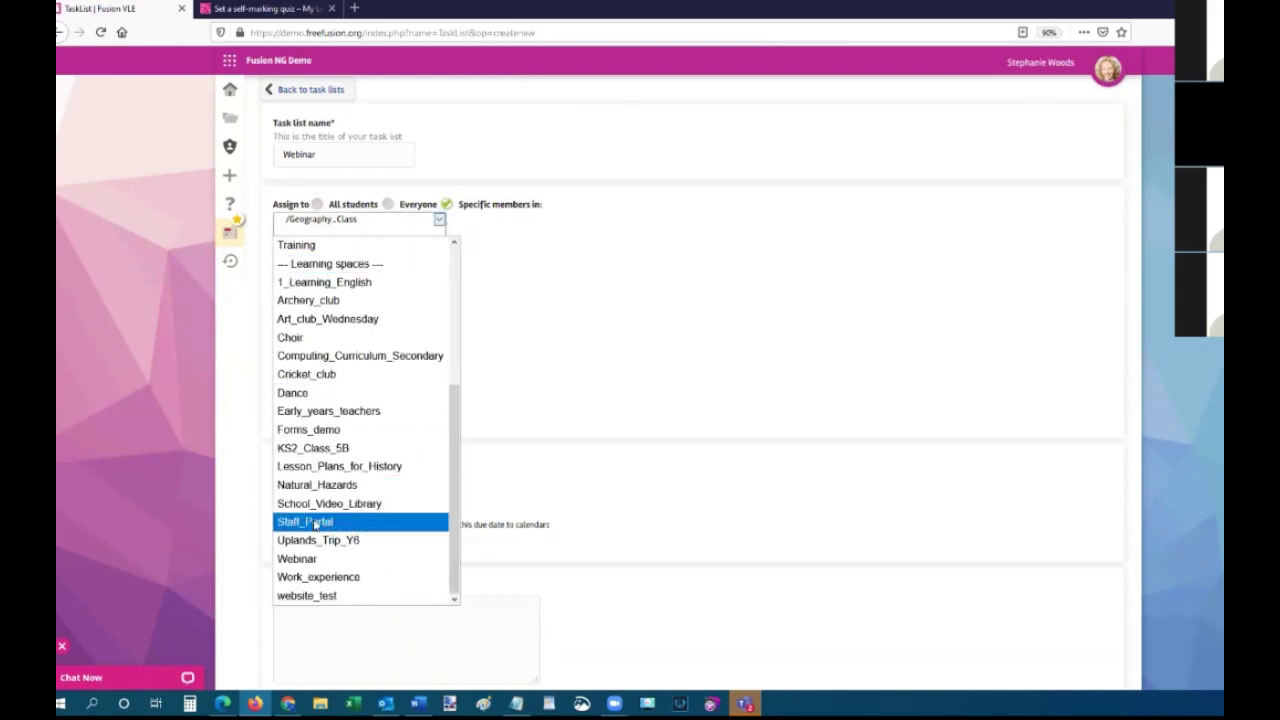
pyautogui.click(464, 466)
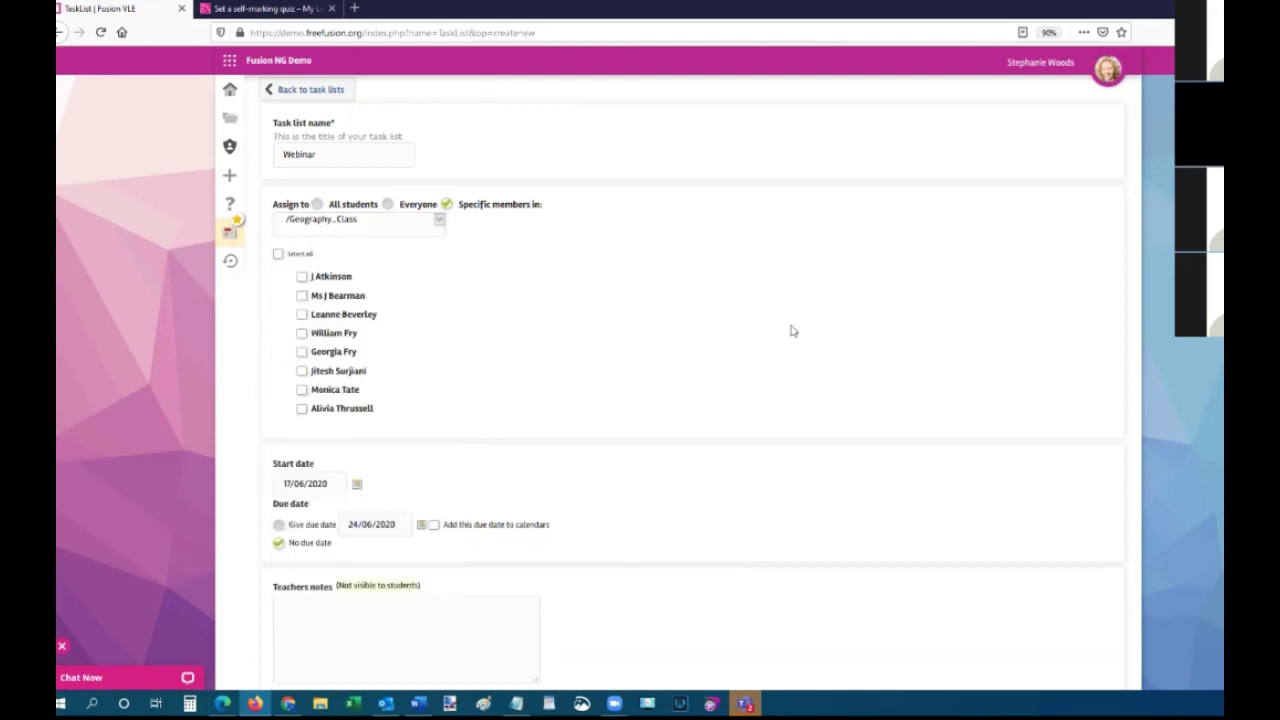
pyautogui.scroll(-2, 698, 380)
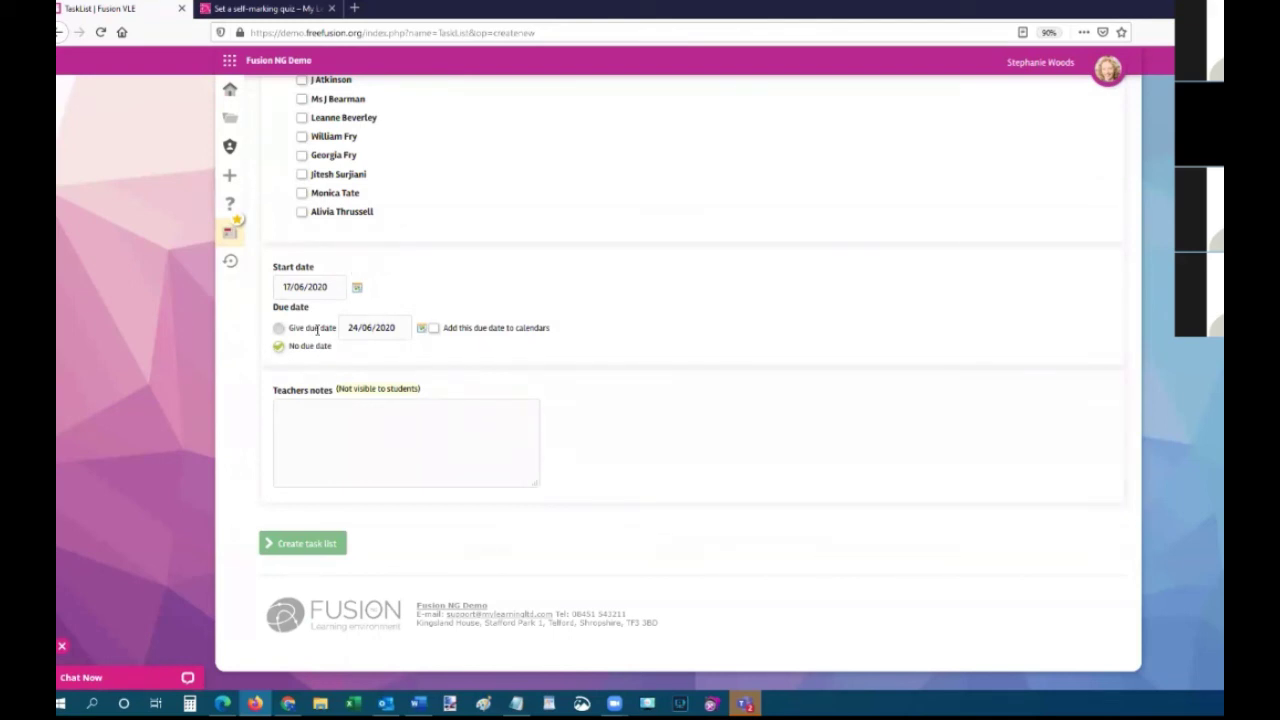
pyautogui.click(318, 543)
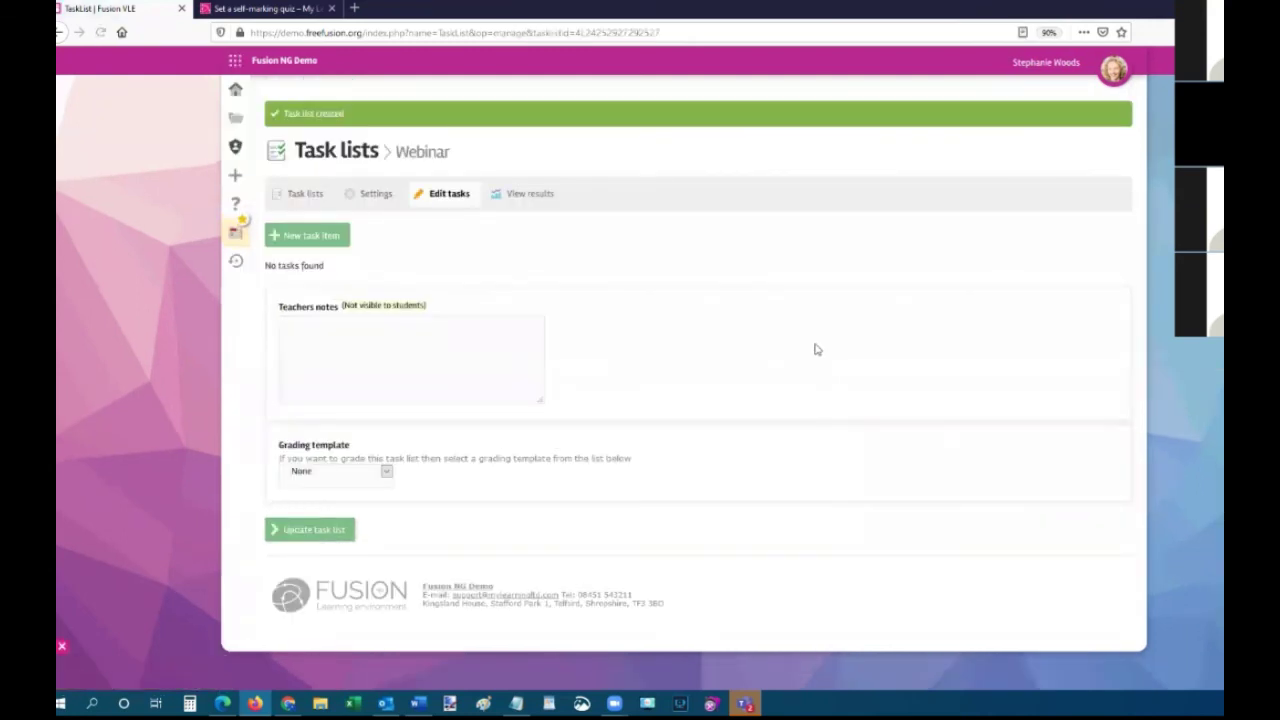
# Start a new task item in the Webinar task list and name it "Read document", leaving its description blank.
pyautogui.click(315, 236)
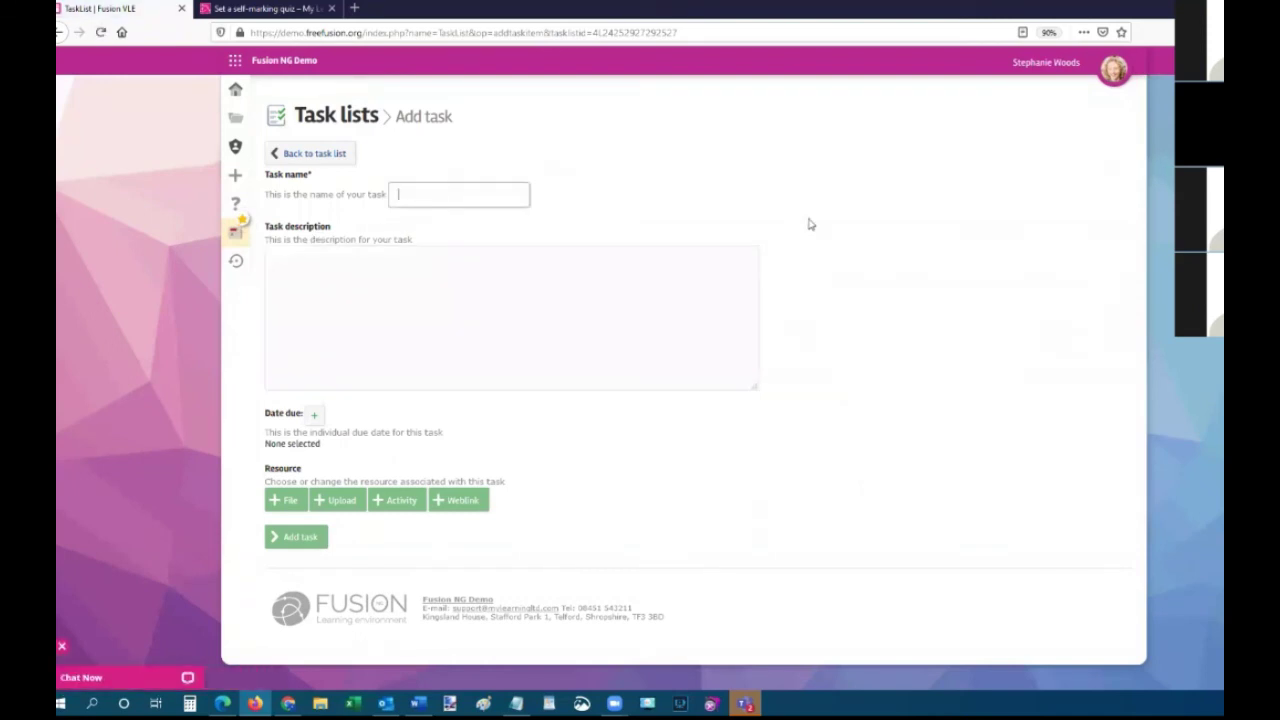
pyautogui.write('read')
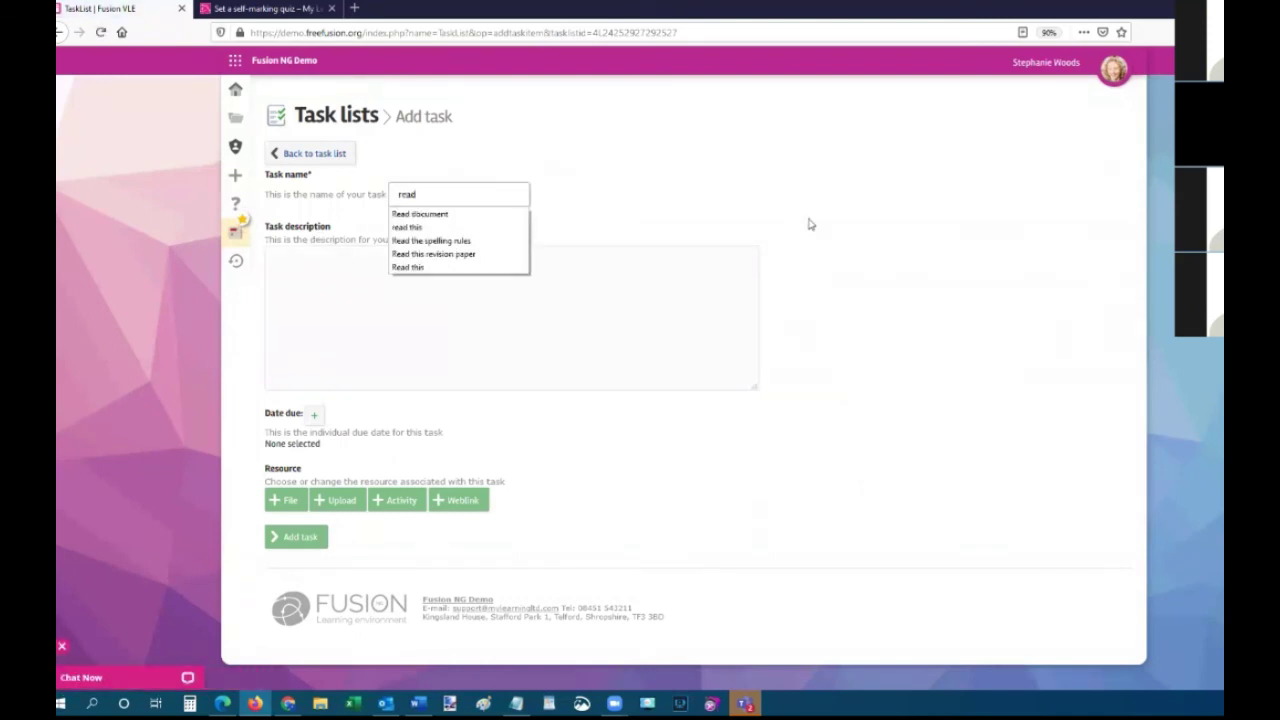
pyautogui.click(420, 214)
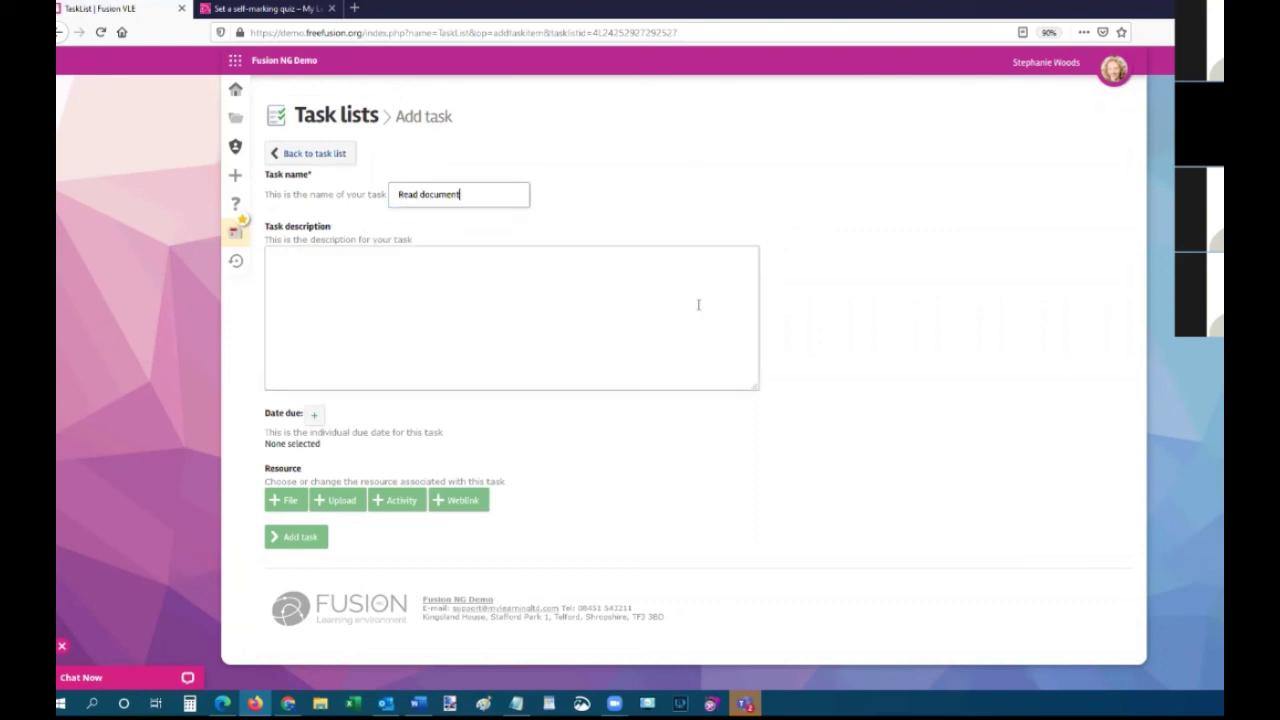
pyautogui.click(402, 317)
pyautogui.click(444, 277)
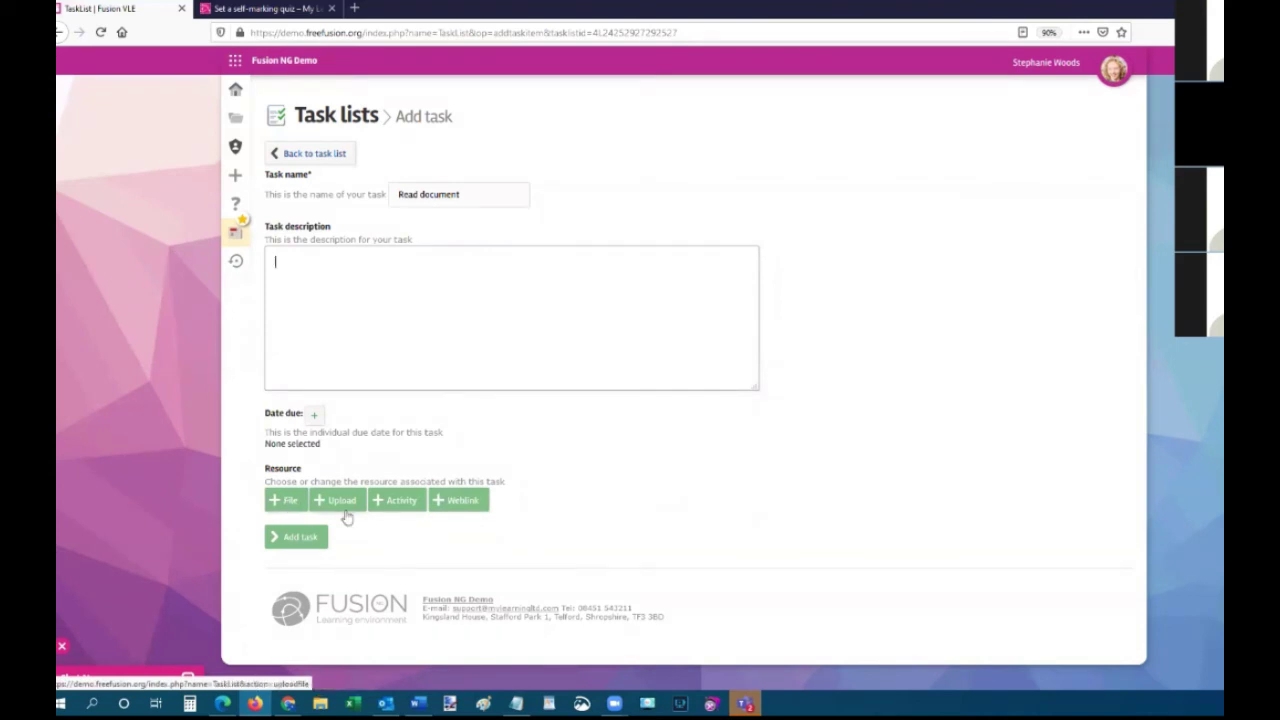
# Attach the "Housing types" forum thread to the task as its activity resource.
pyautogui.click(401, 502)
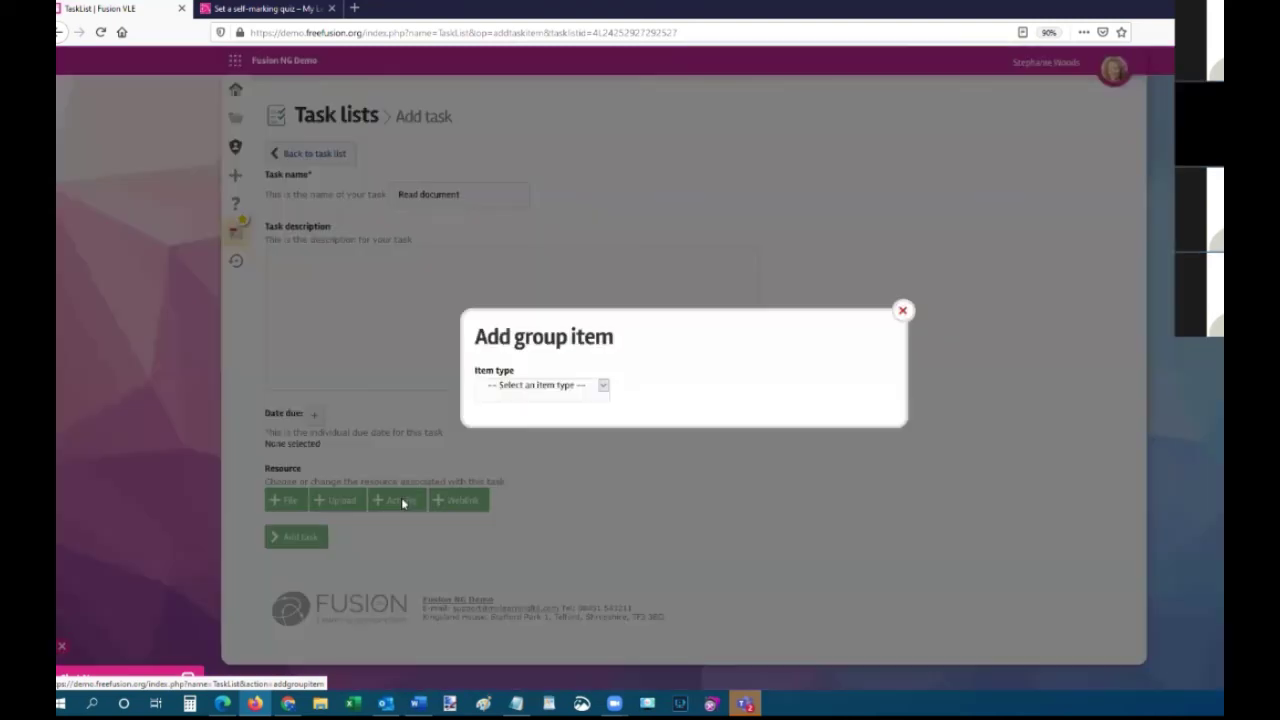
pyautogui.click(522, 388)
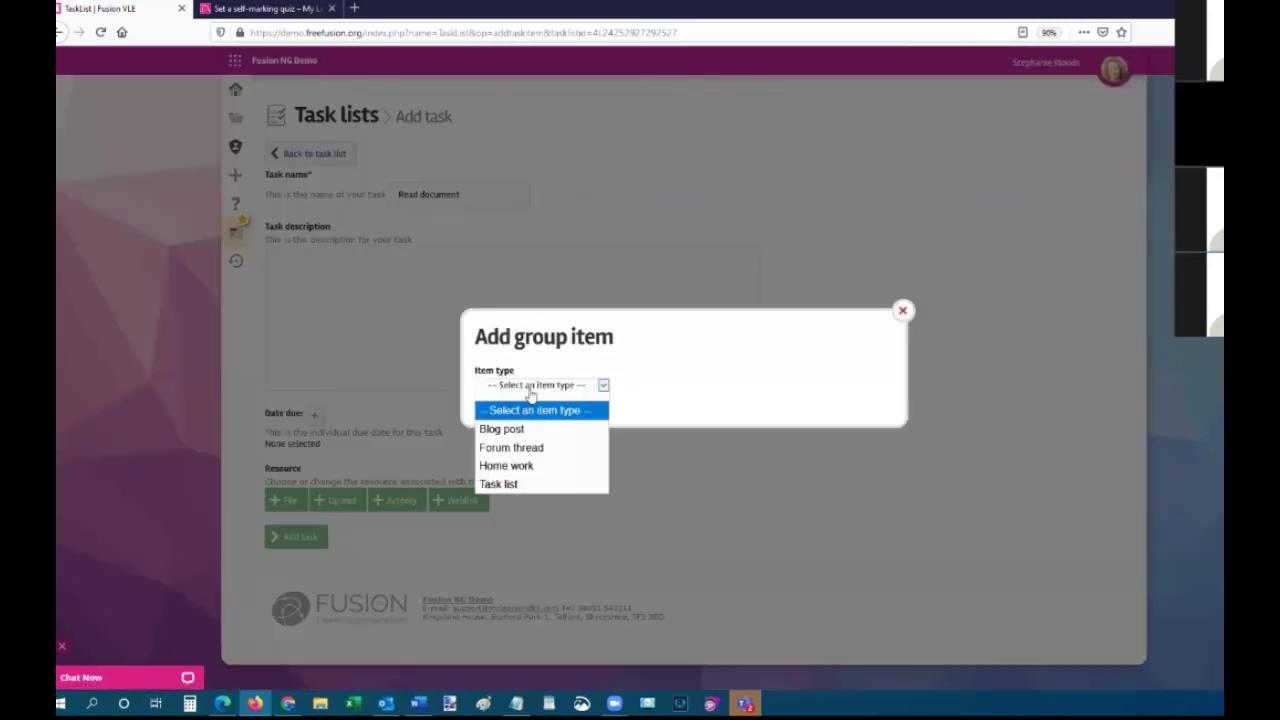
pyautogui.click(515, 449)
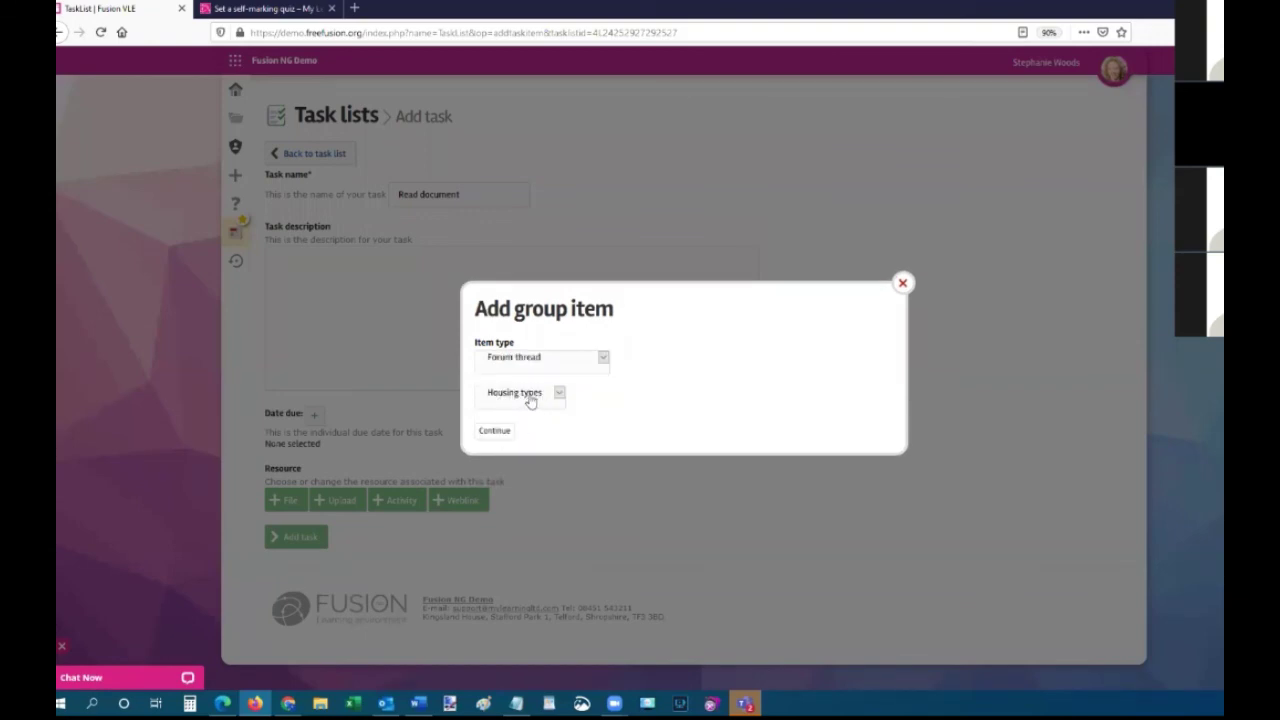
pyautogui.click(528, 396)
pyautogui.click(513, 420)
pyautogui.click(494, 432)
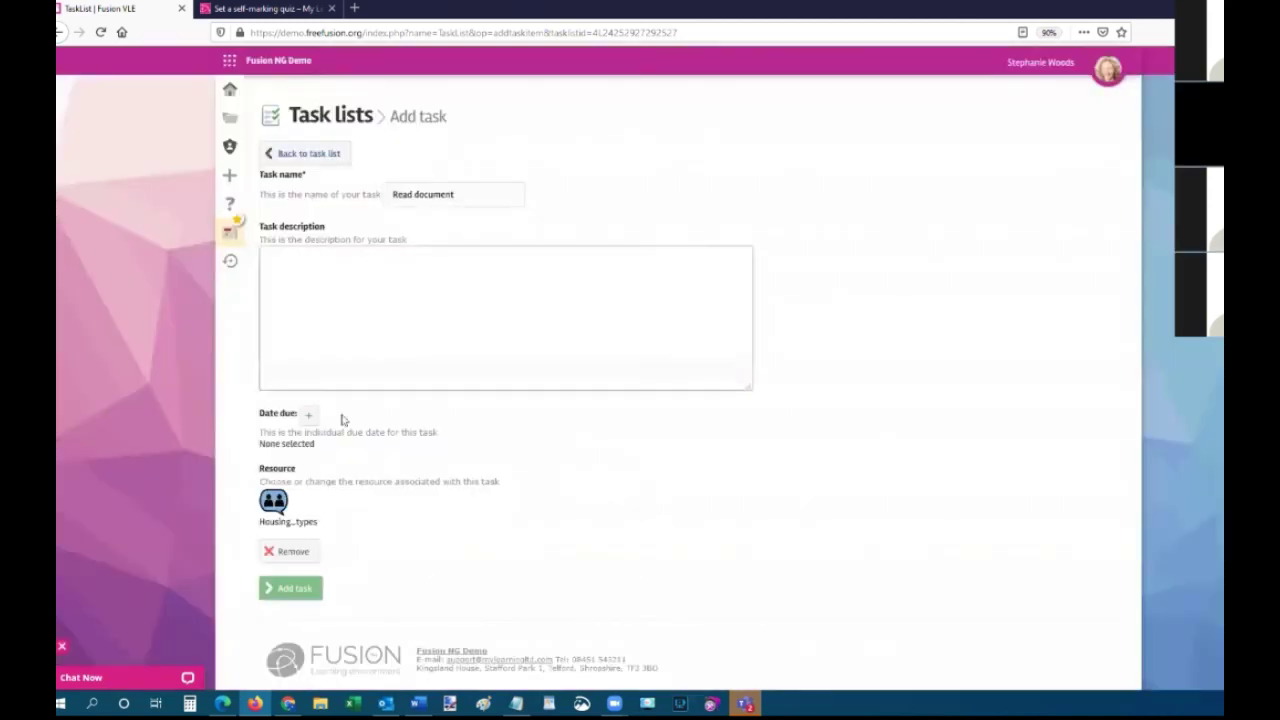
# Rename the task "Contribute to Forum" and add it to the Webinar task list.
pyautogui.moveTo(469, 192); pyautogui.dragTo(341, 200)
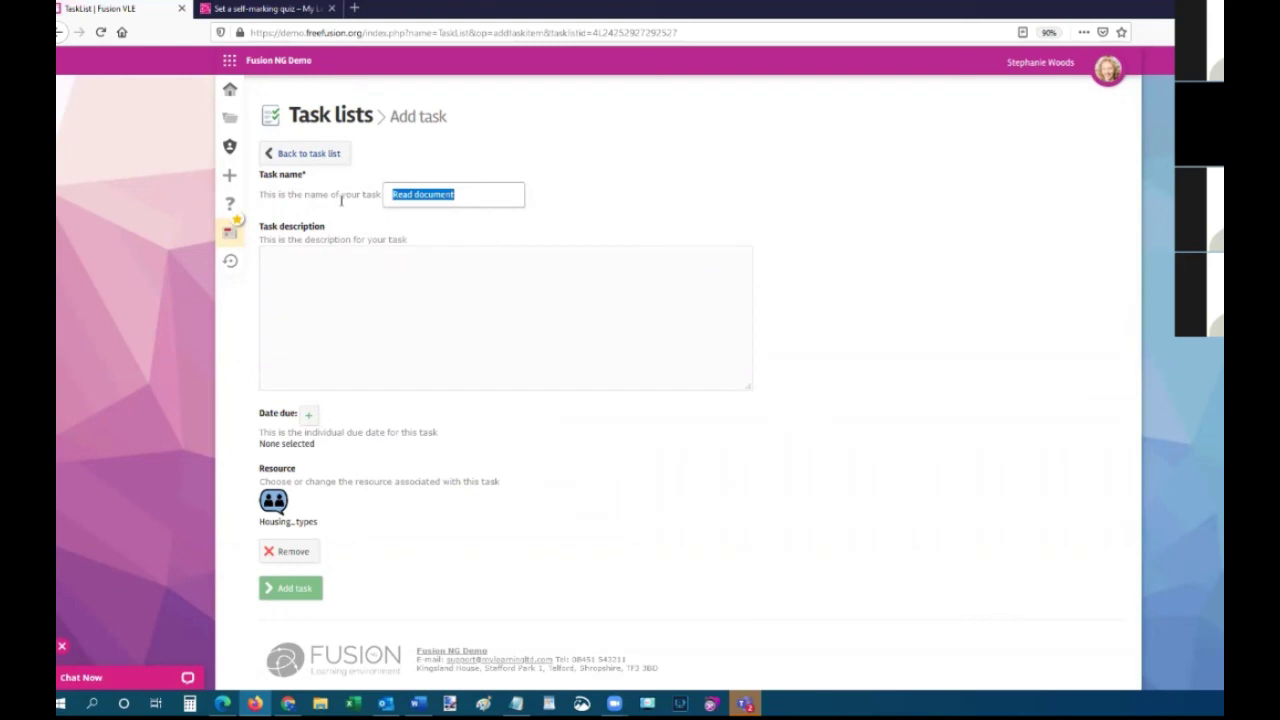
pyautogui.write('Contribute to Furum')
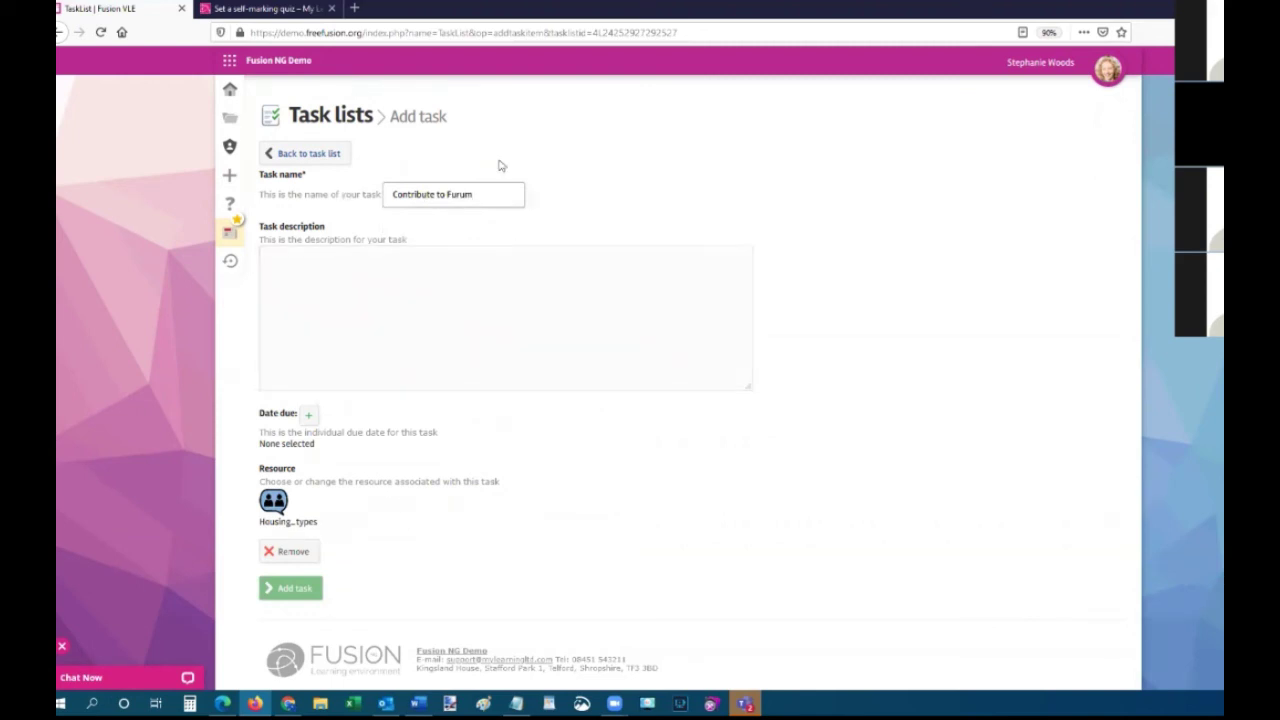
pyautogui.press('BackSpace')
pyautogui.write('o')
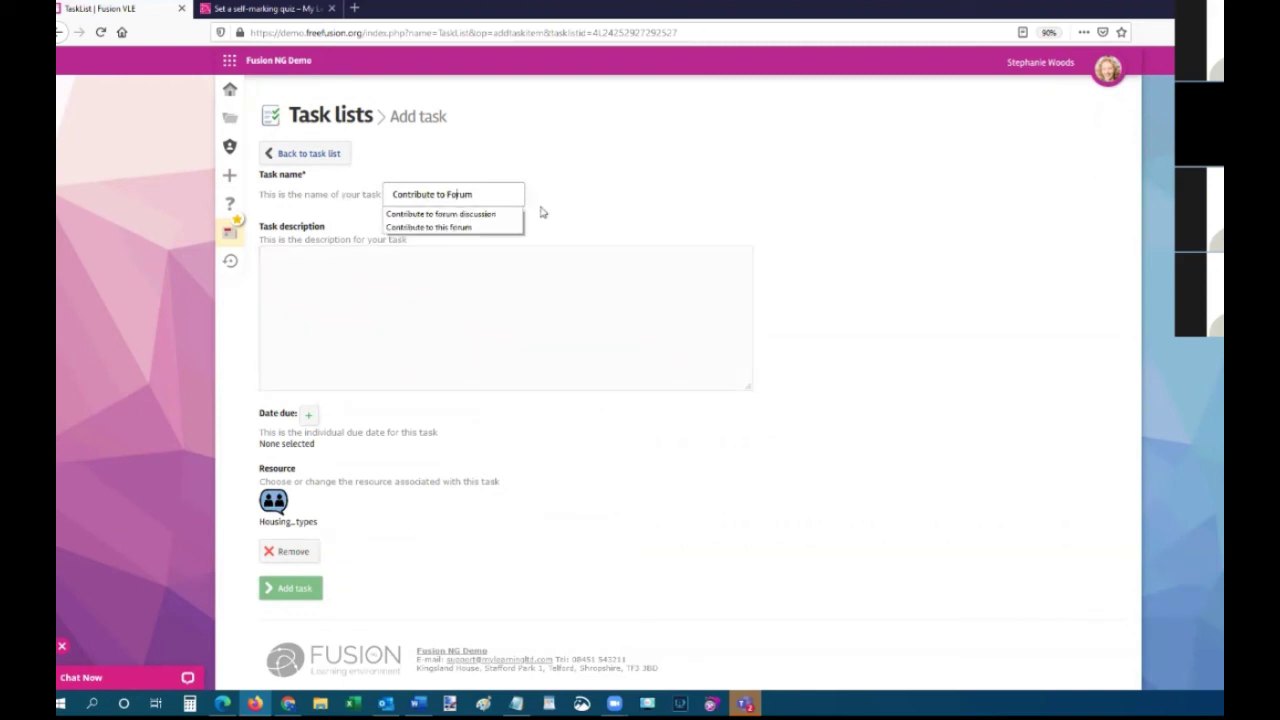
pyautogui.click(568, 204)
pyautogui.click(303, 588)
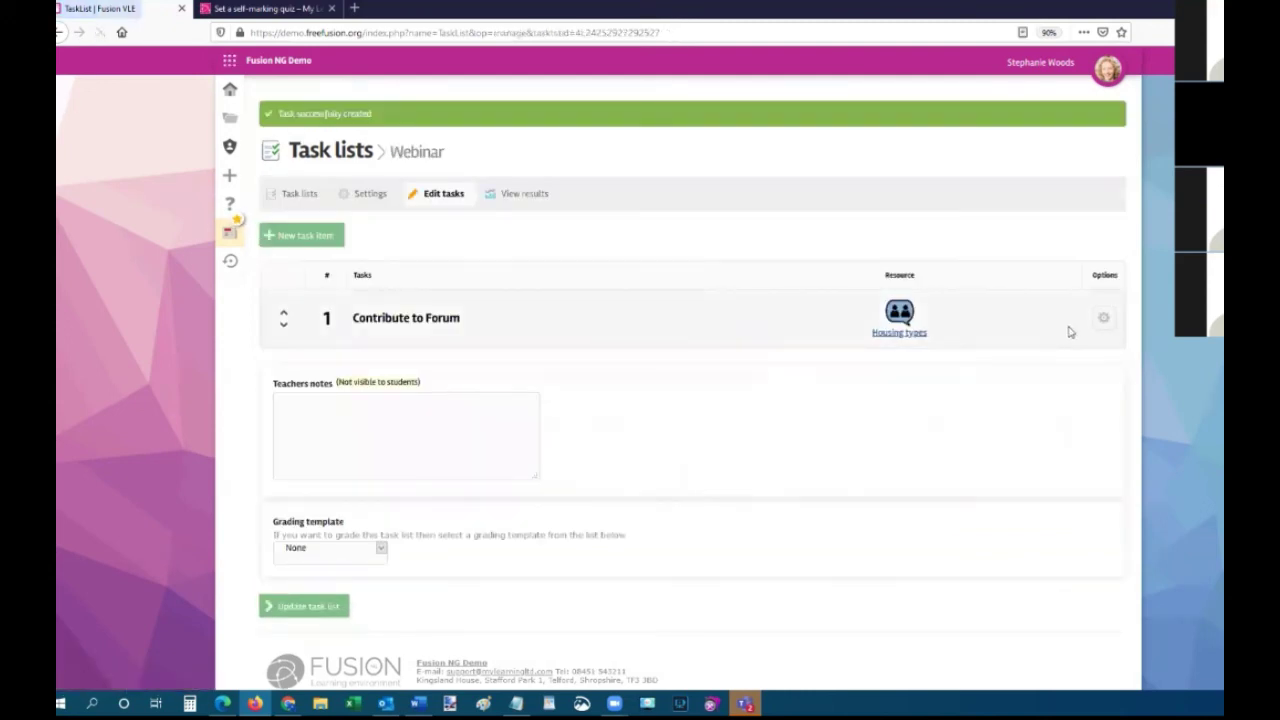